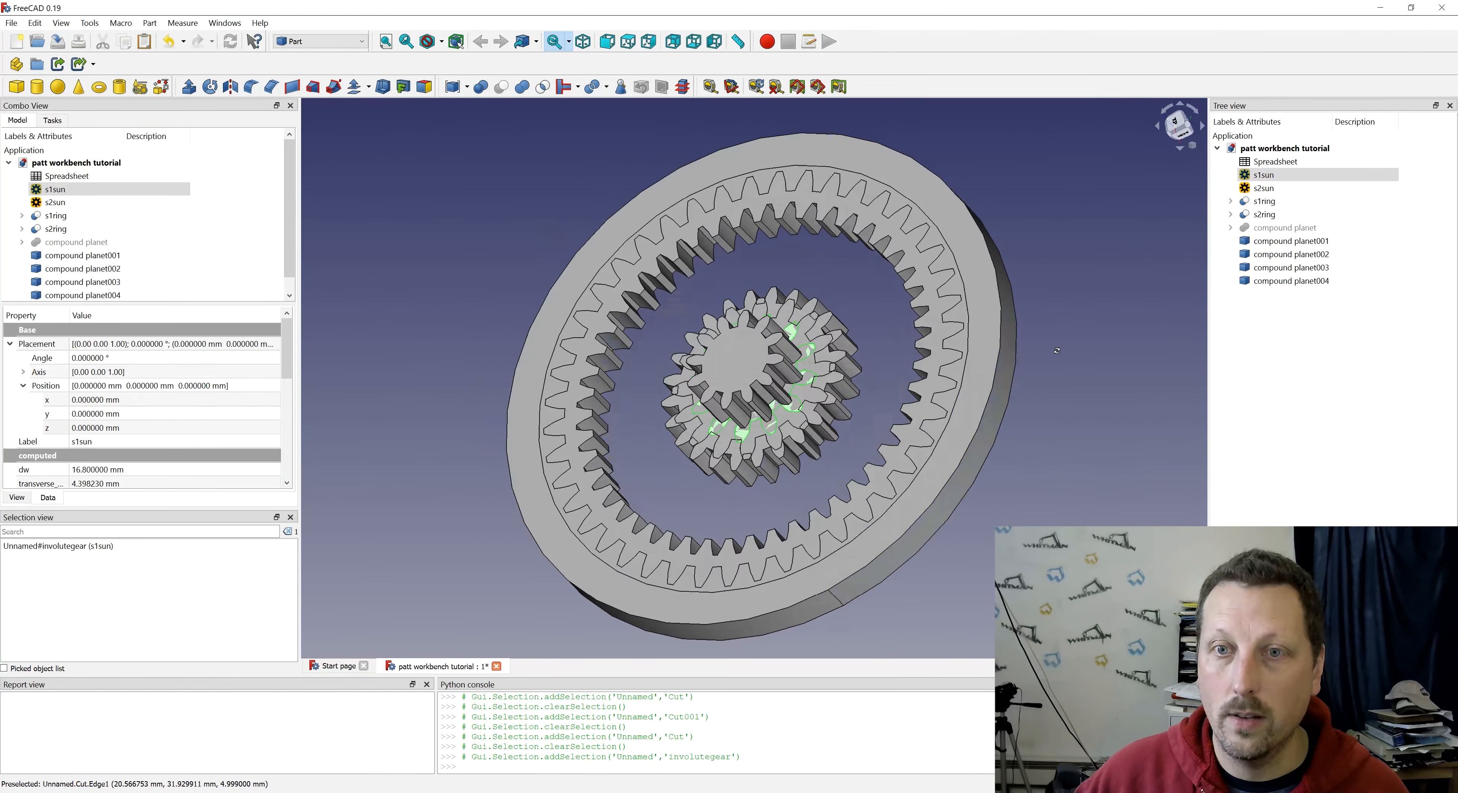
- Add a cube solid to the document as the wax block for the planetary gear parts
middle_click_drag(1056, 350, 1146, 359)
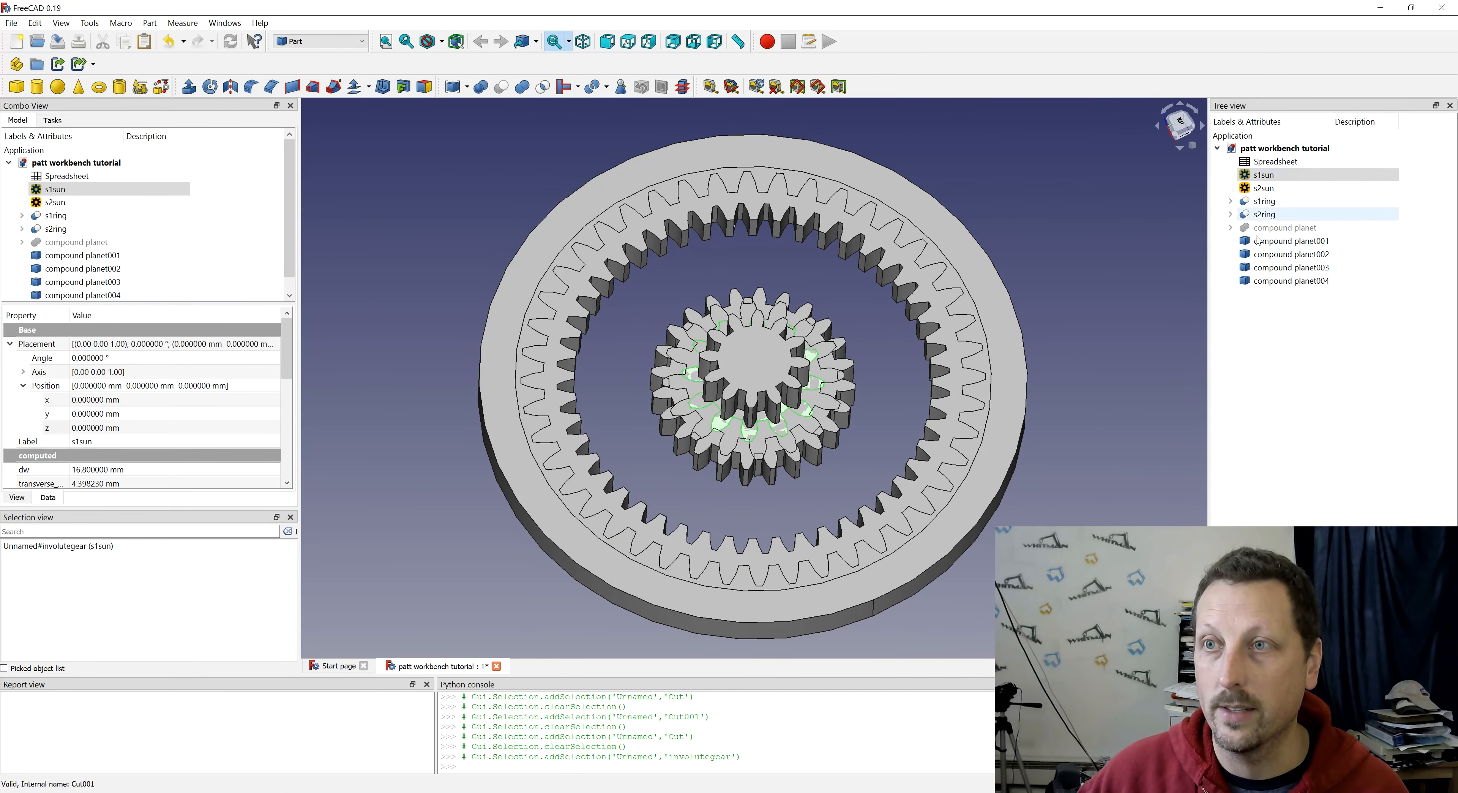
left_click(855, 282)
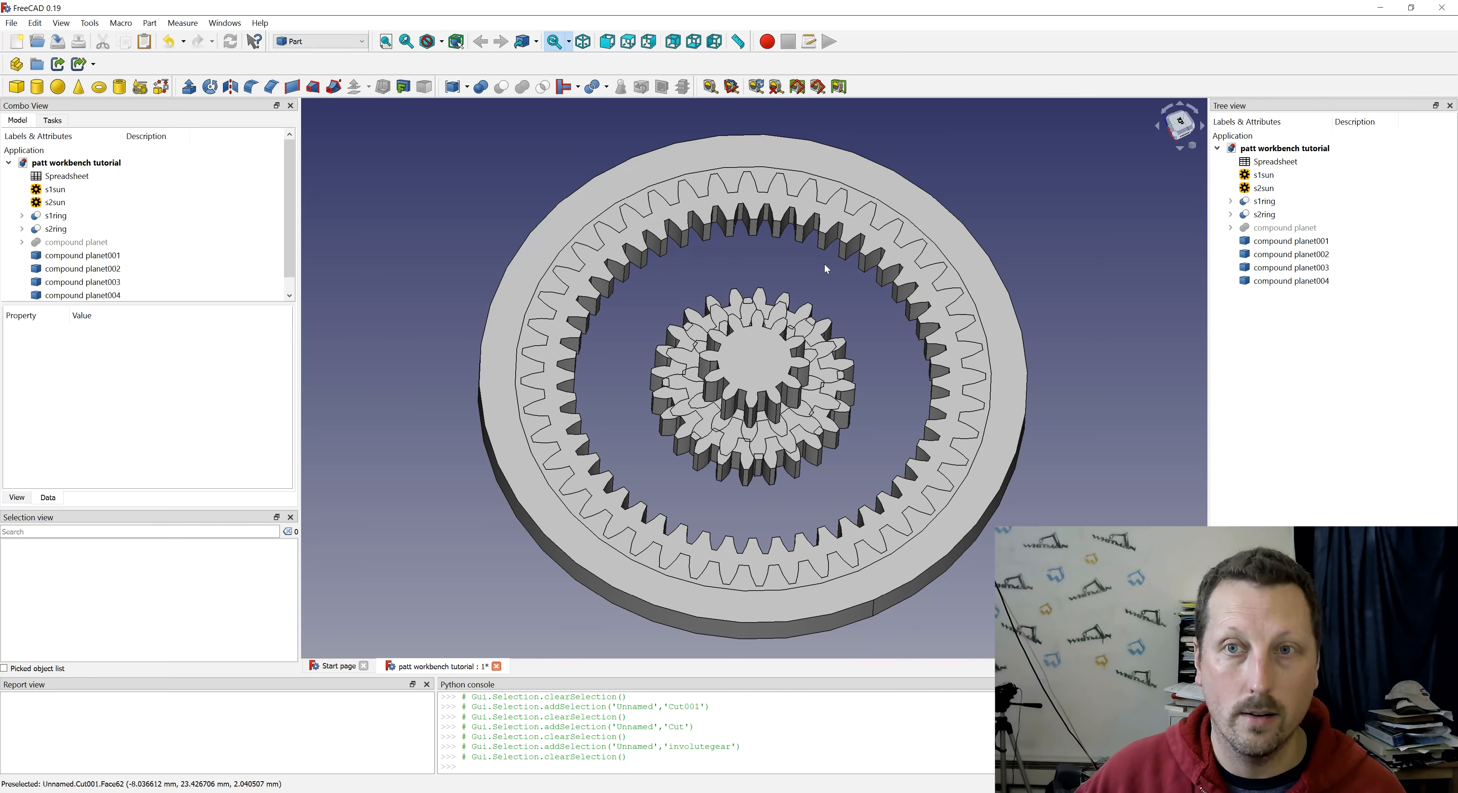
middle_click_drag(614, 433, 588, 379)
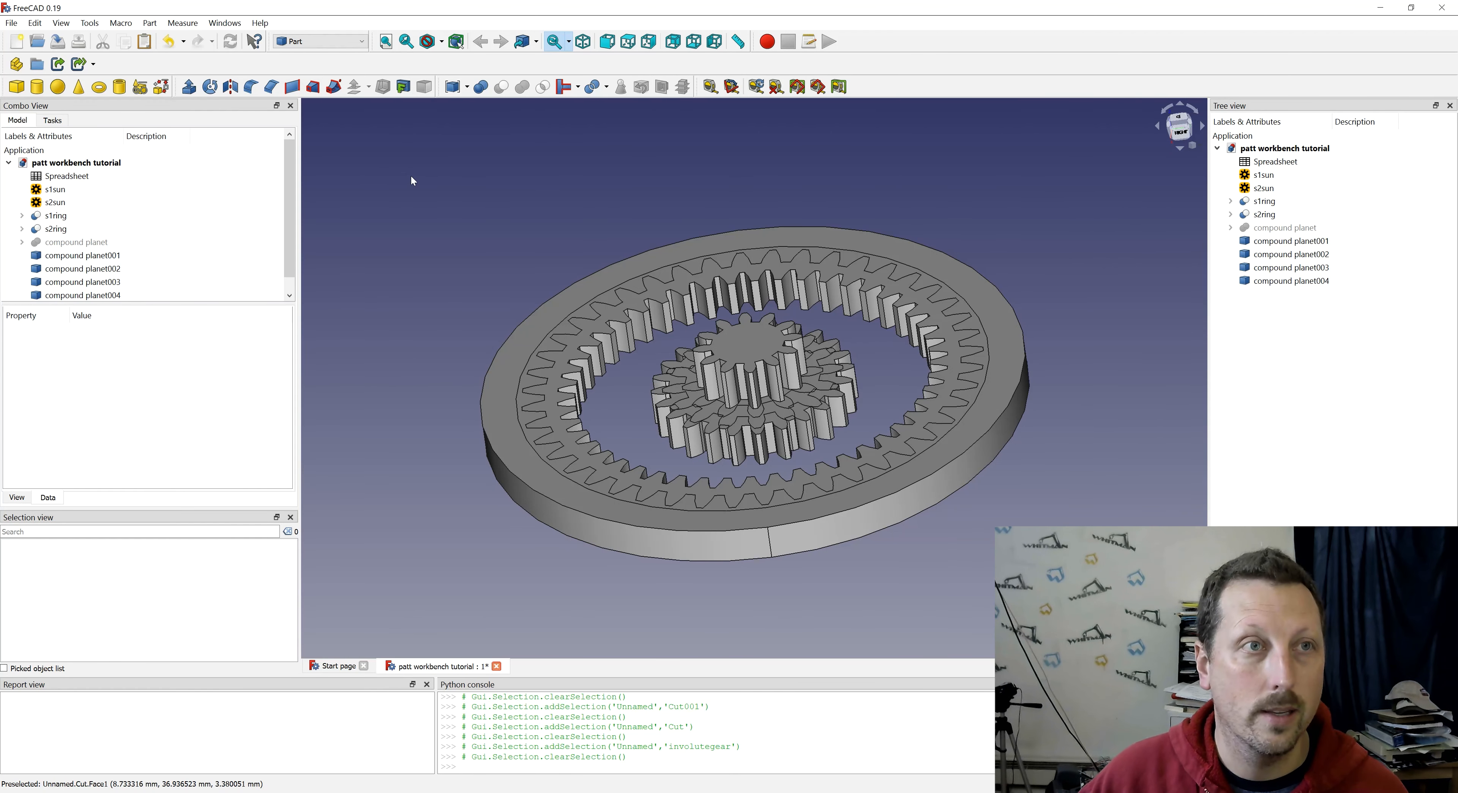
left_click(17, 87)
left_click(1276, 295)
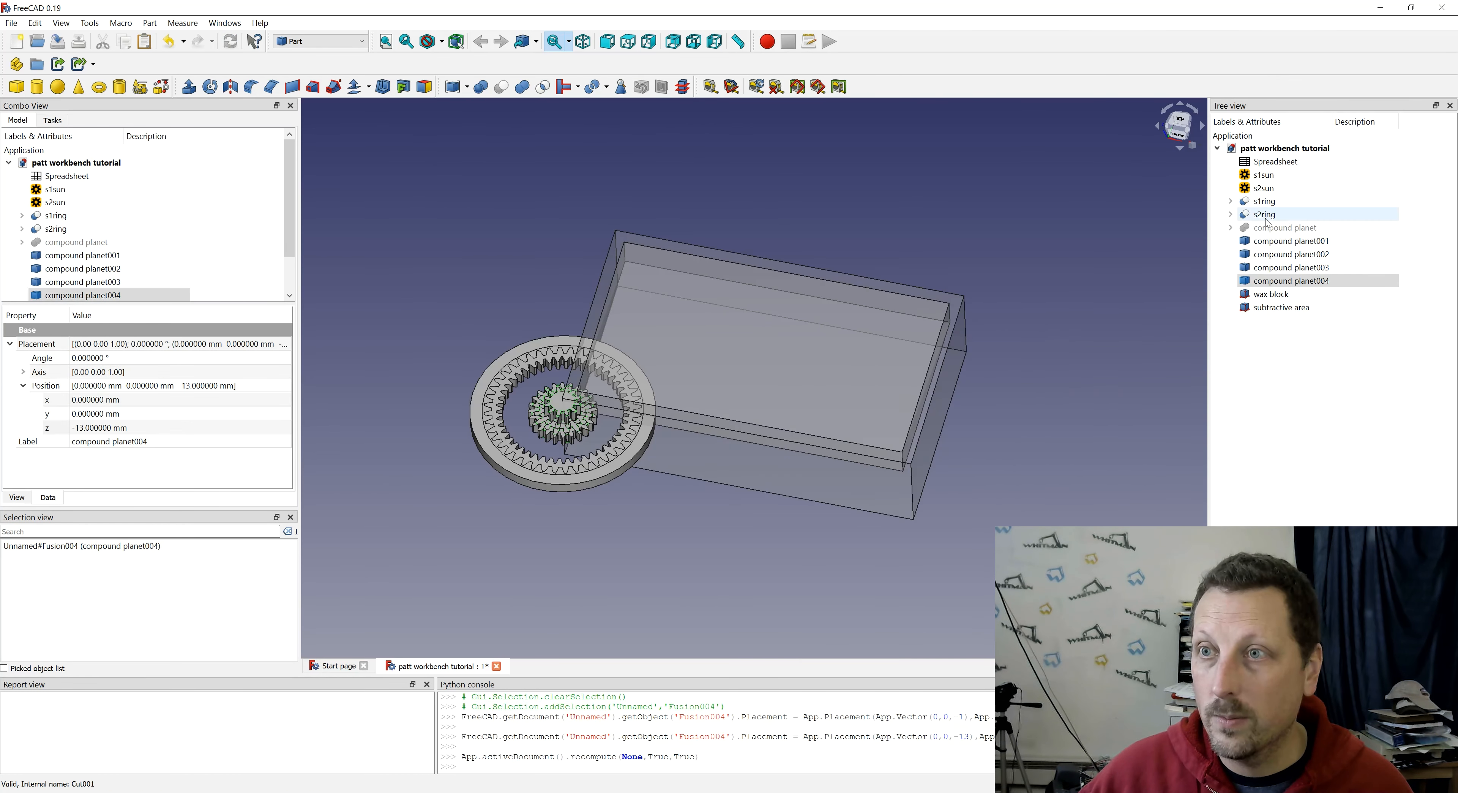
- Transform s1ring along X and about 43 mm along Y so that it sits inside the wax block
double_click(1264, 202)
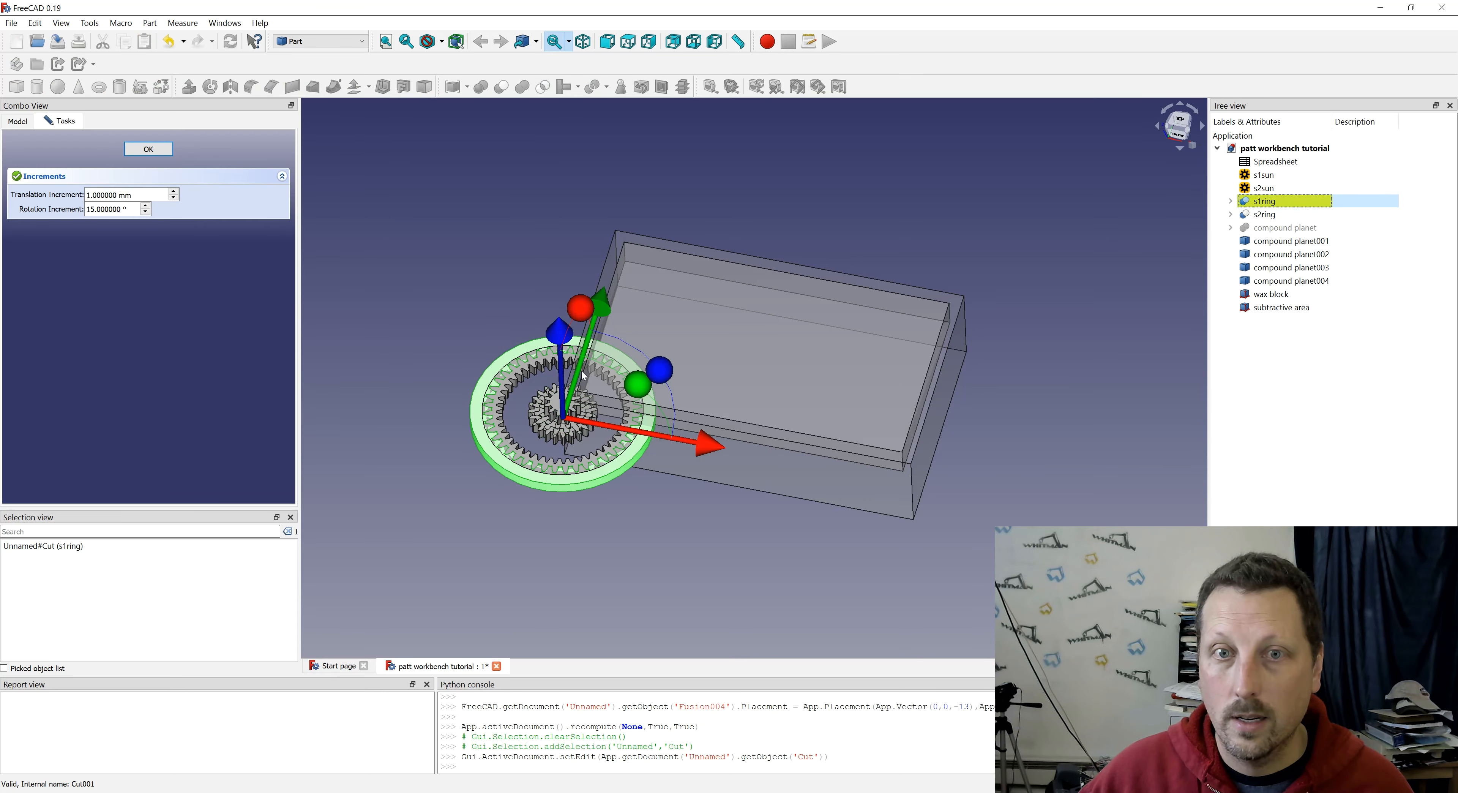
left_click_drag(711, 450, 837, 461)
left_click_drag(739, 325, 767, 256)
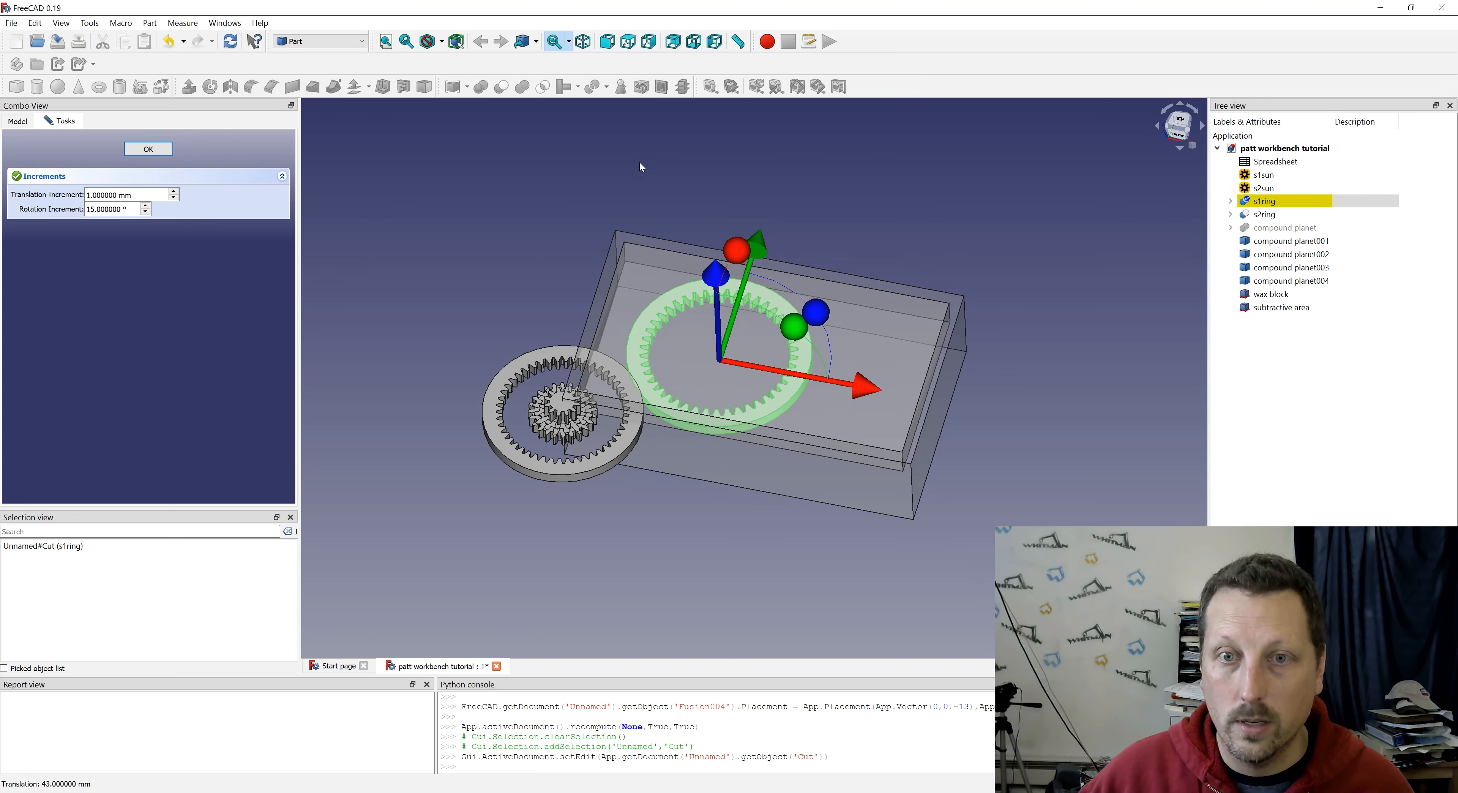
key("2")
scroll(753, 315, "up", 4)
- Set the radius of the cylinder inside s1ring to 36 mm
middle_click_drag(866, 426, 861, 379)
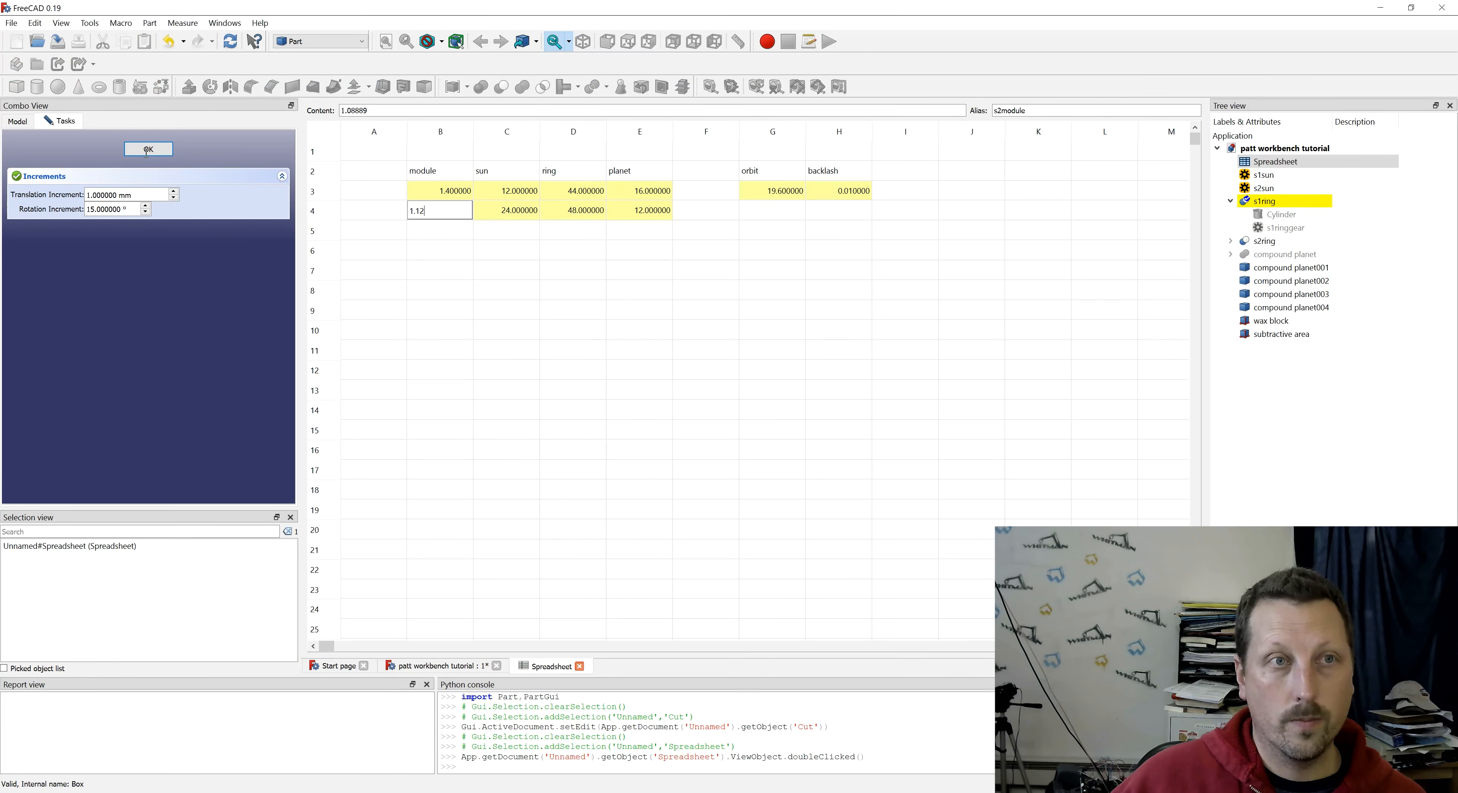
type("36")
key("Return")
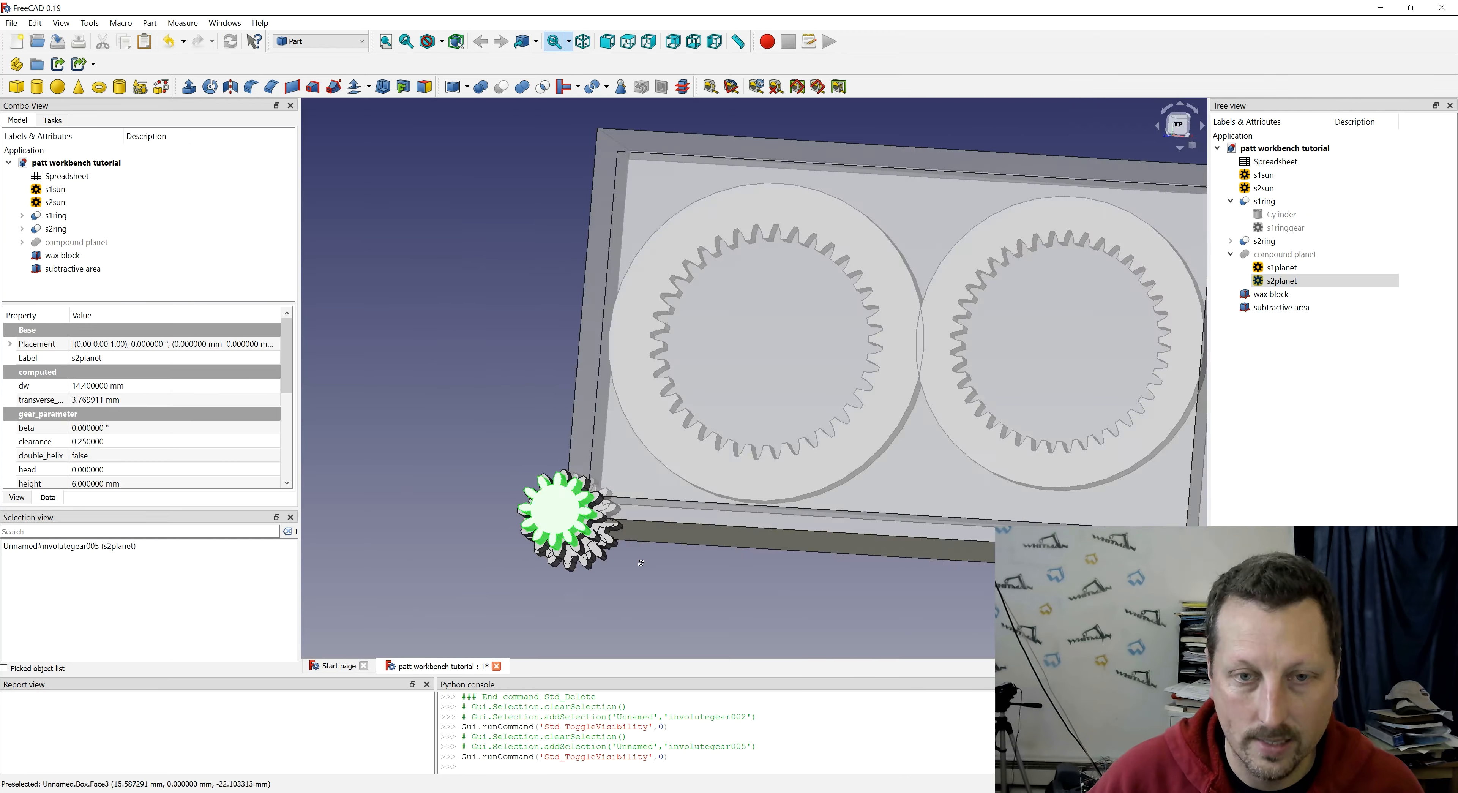
- Create four copies of the compound planet gear
left_click(150, 23)
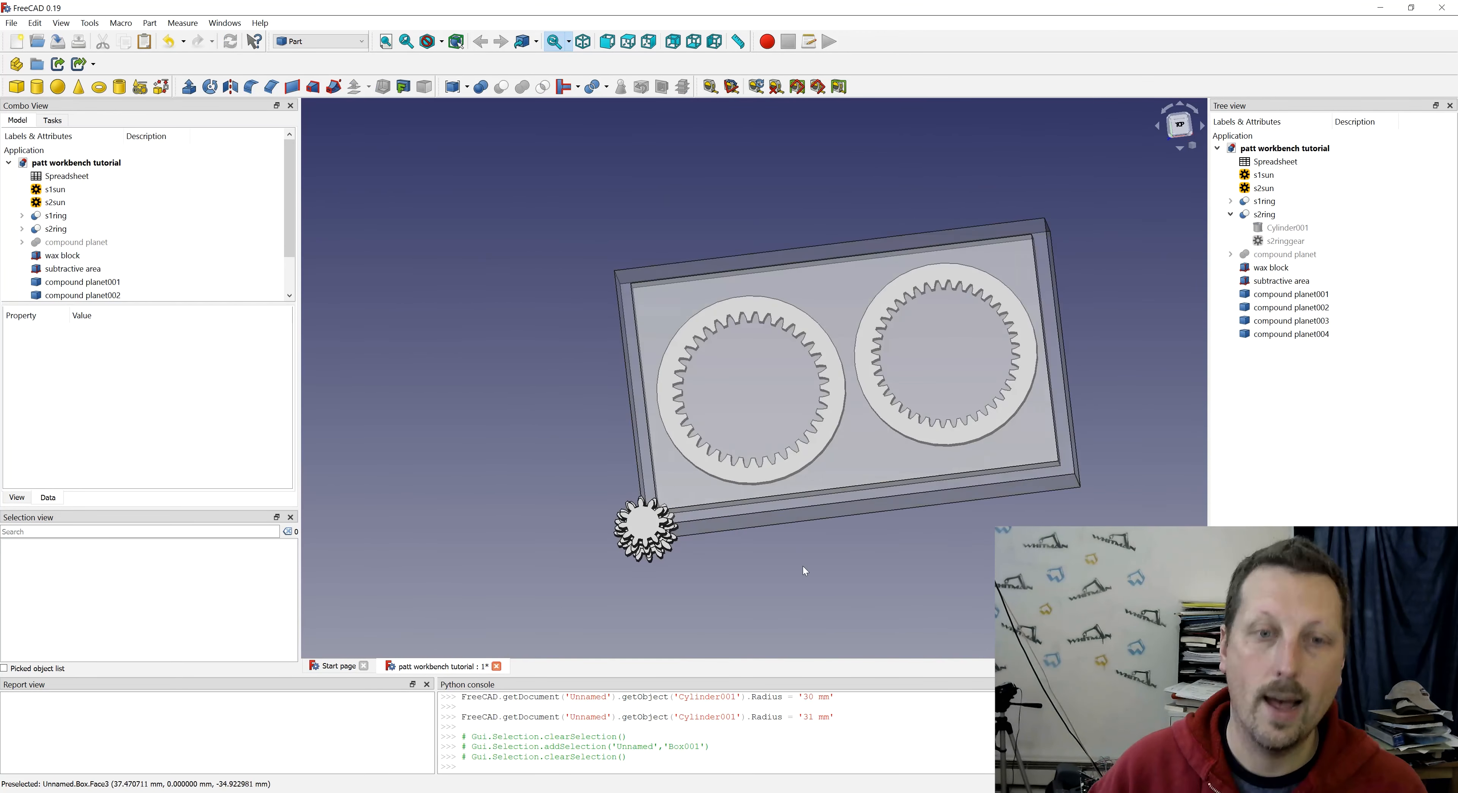
scroll(803, 566, "up", 5)
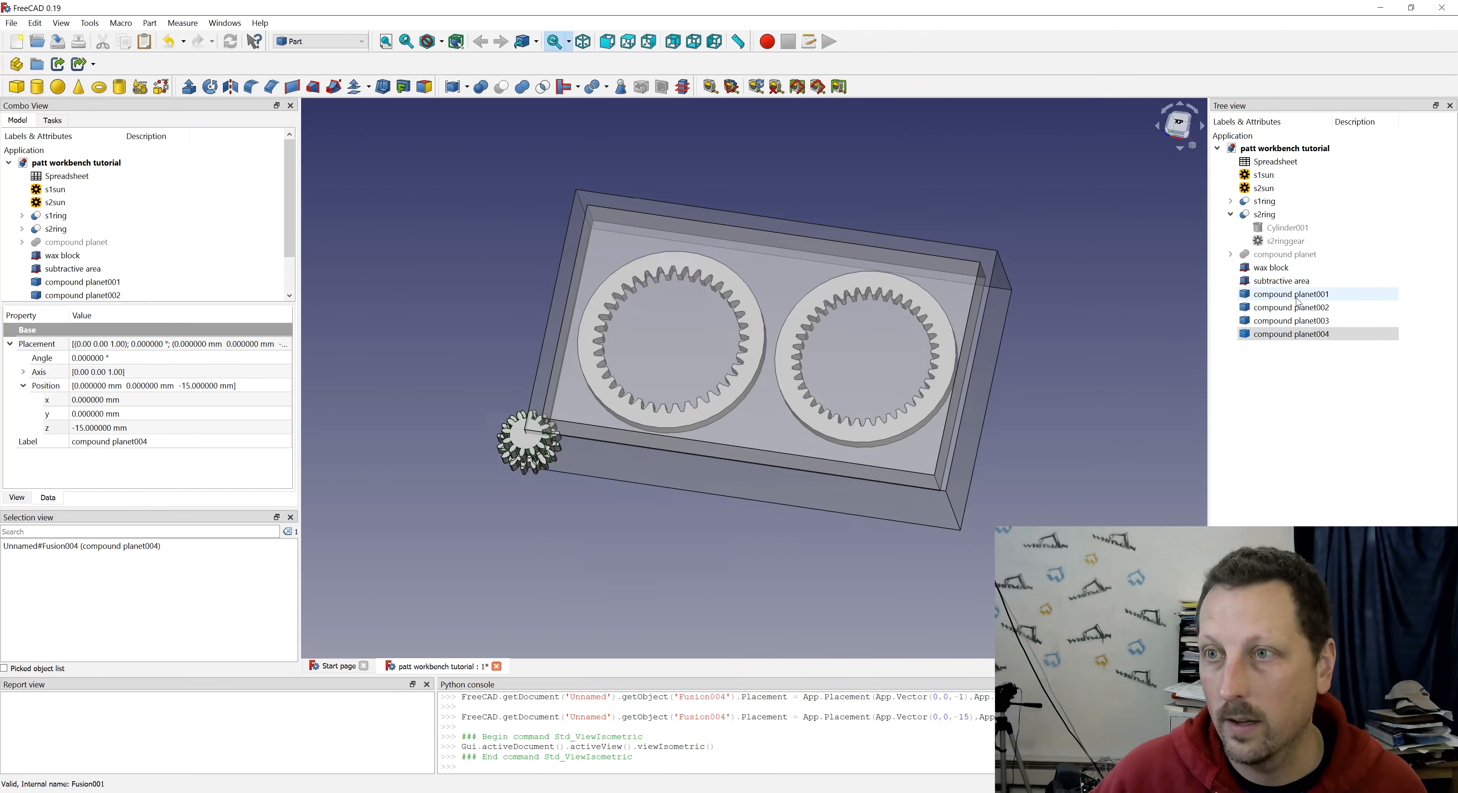
- Position the s2sun gear between the two rings inside the wax block and accept its transform
key("2")
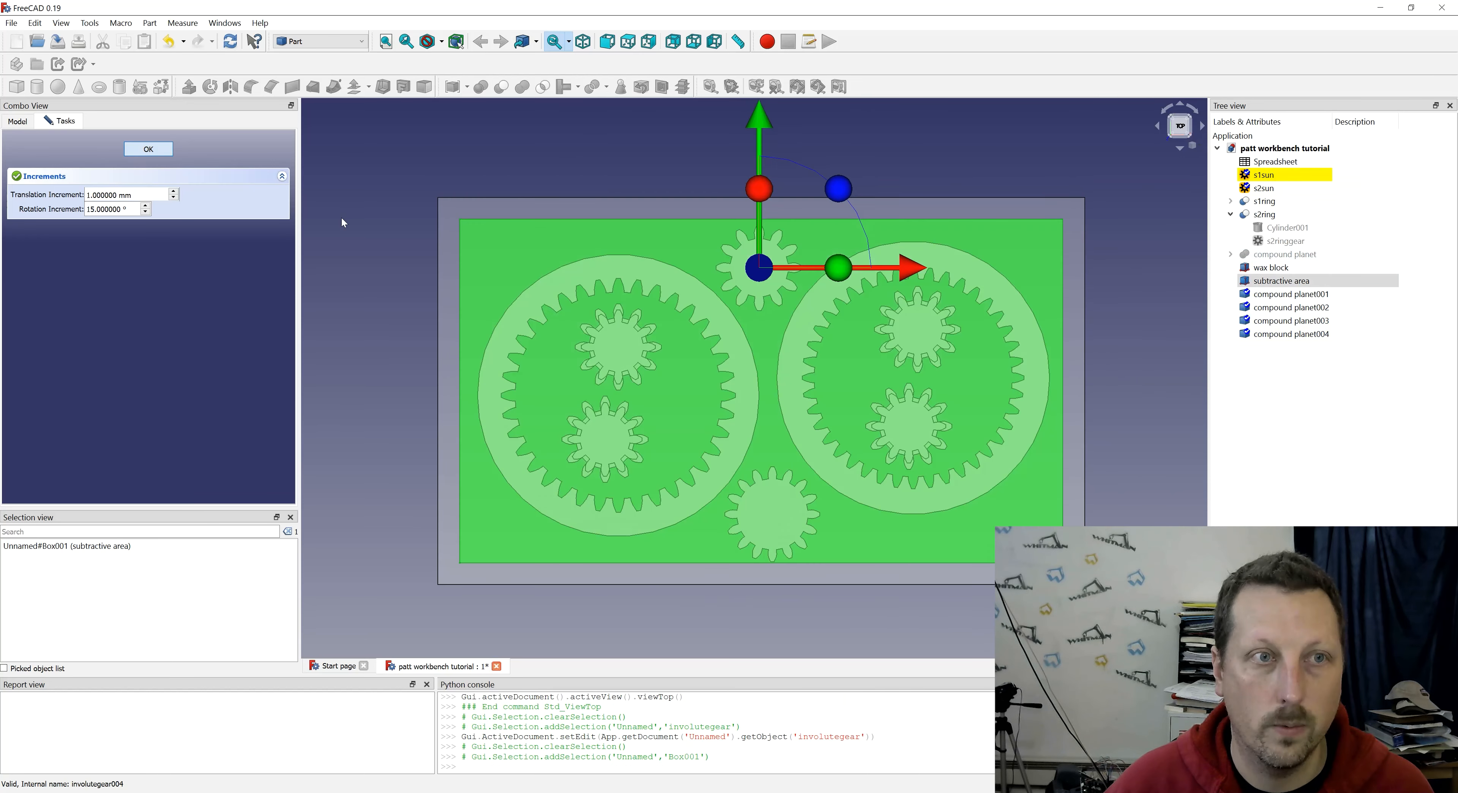
middle_click_drag(651, 329, 703, 290)
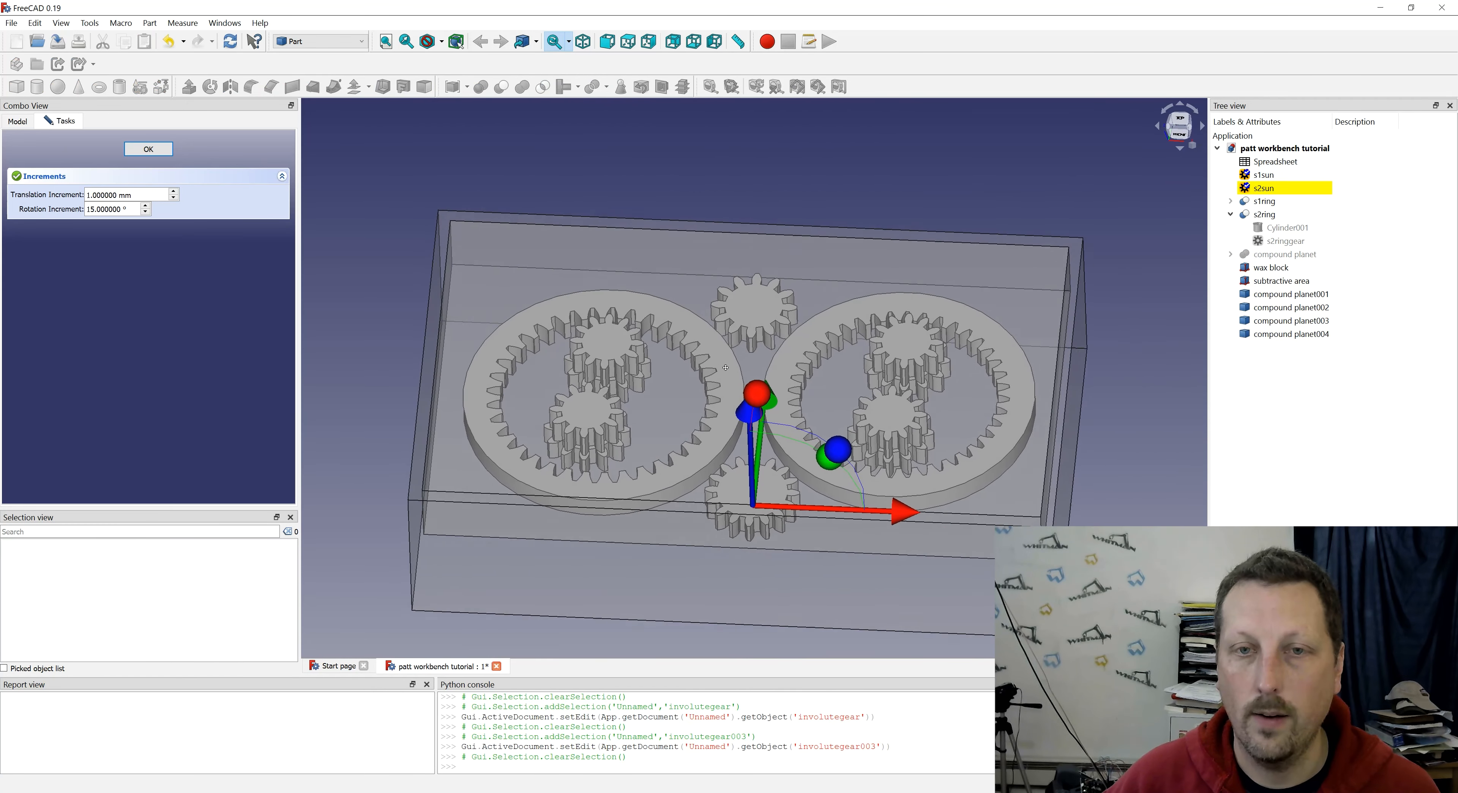
middle_click_drag(726, 368, 716, 375)
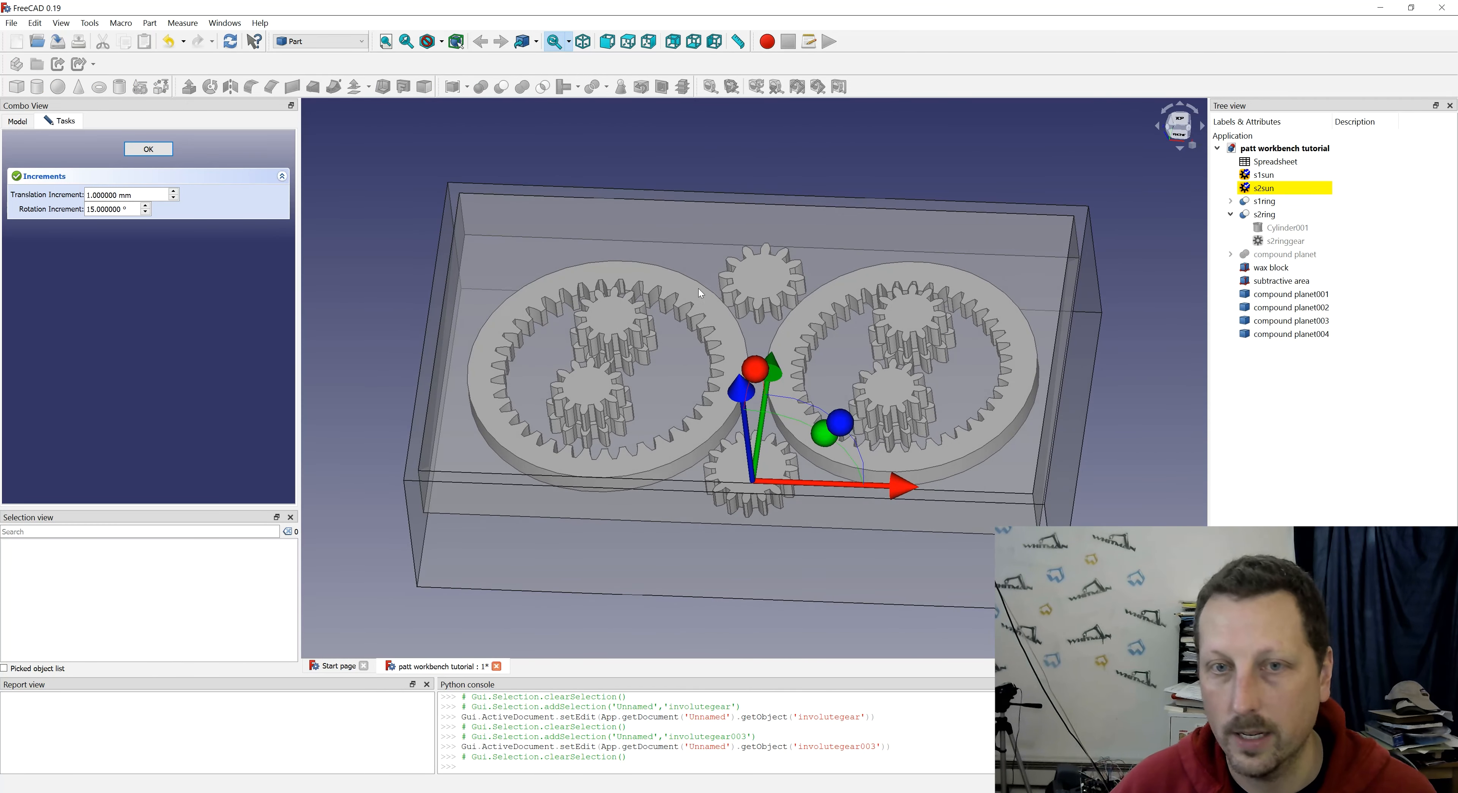
middle_click_drag(812, 363, 811, 425)
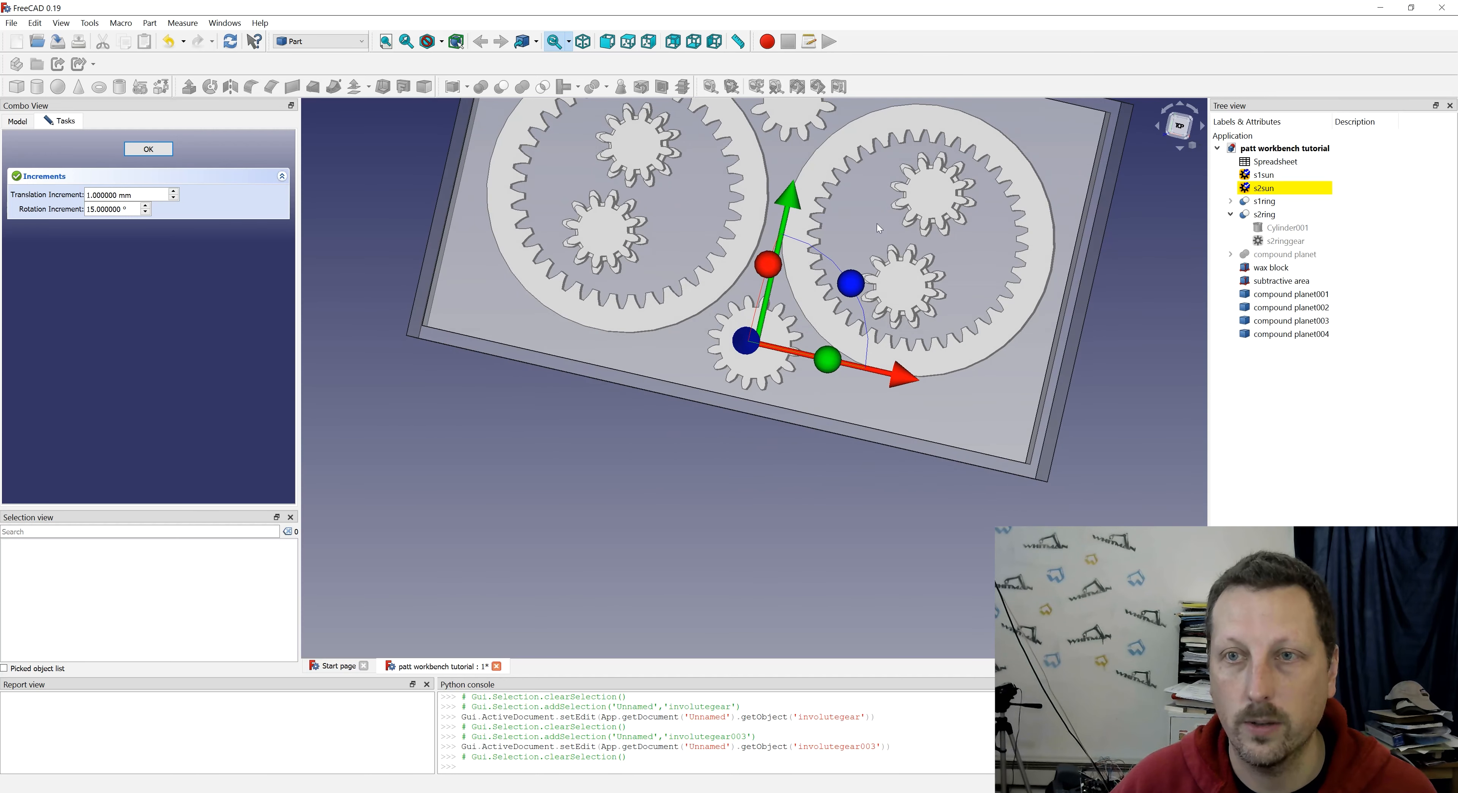
middle_click_drag(728, 450, 722, 416)
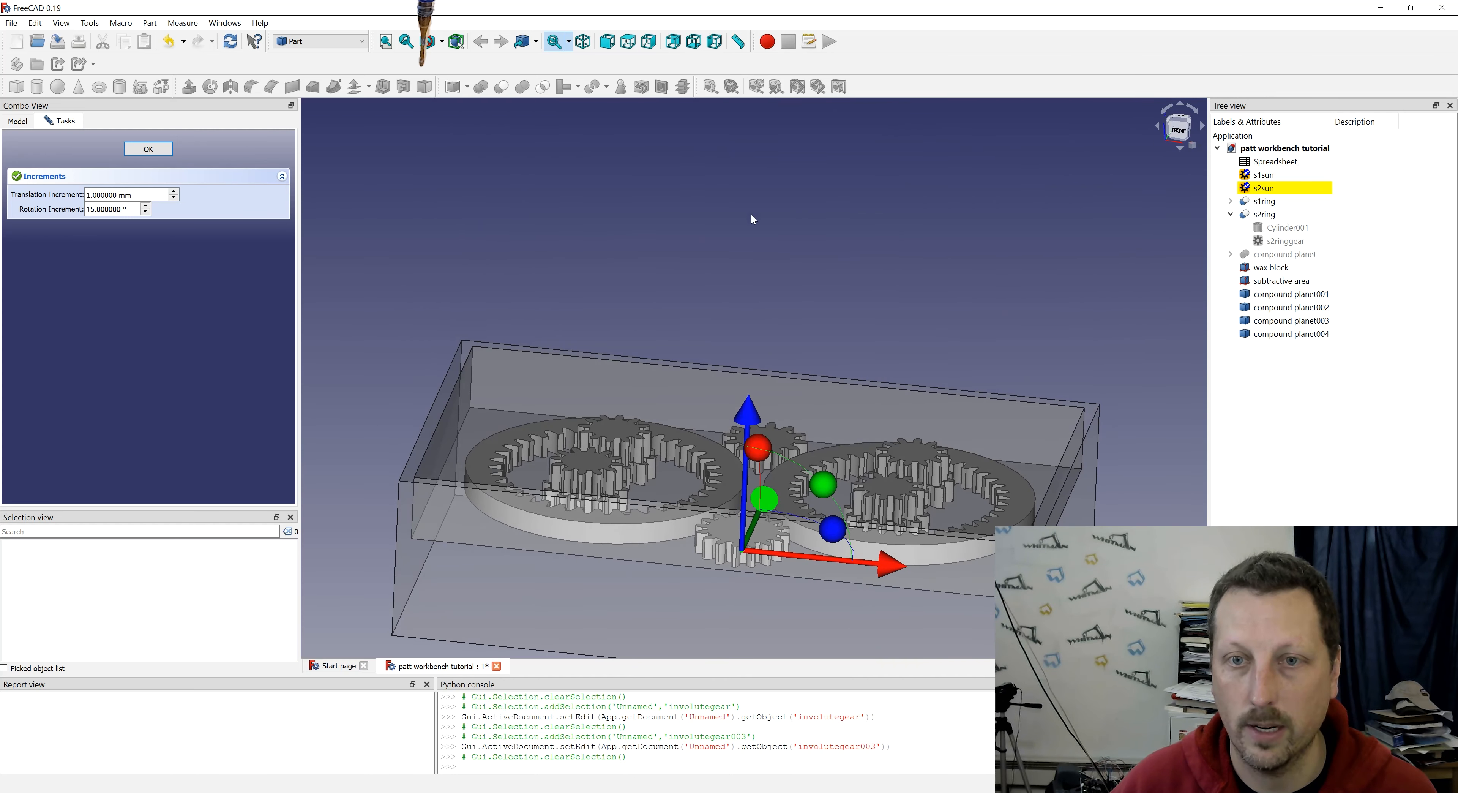
left_click(149, 149)
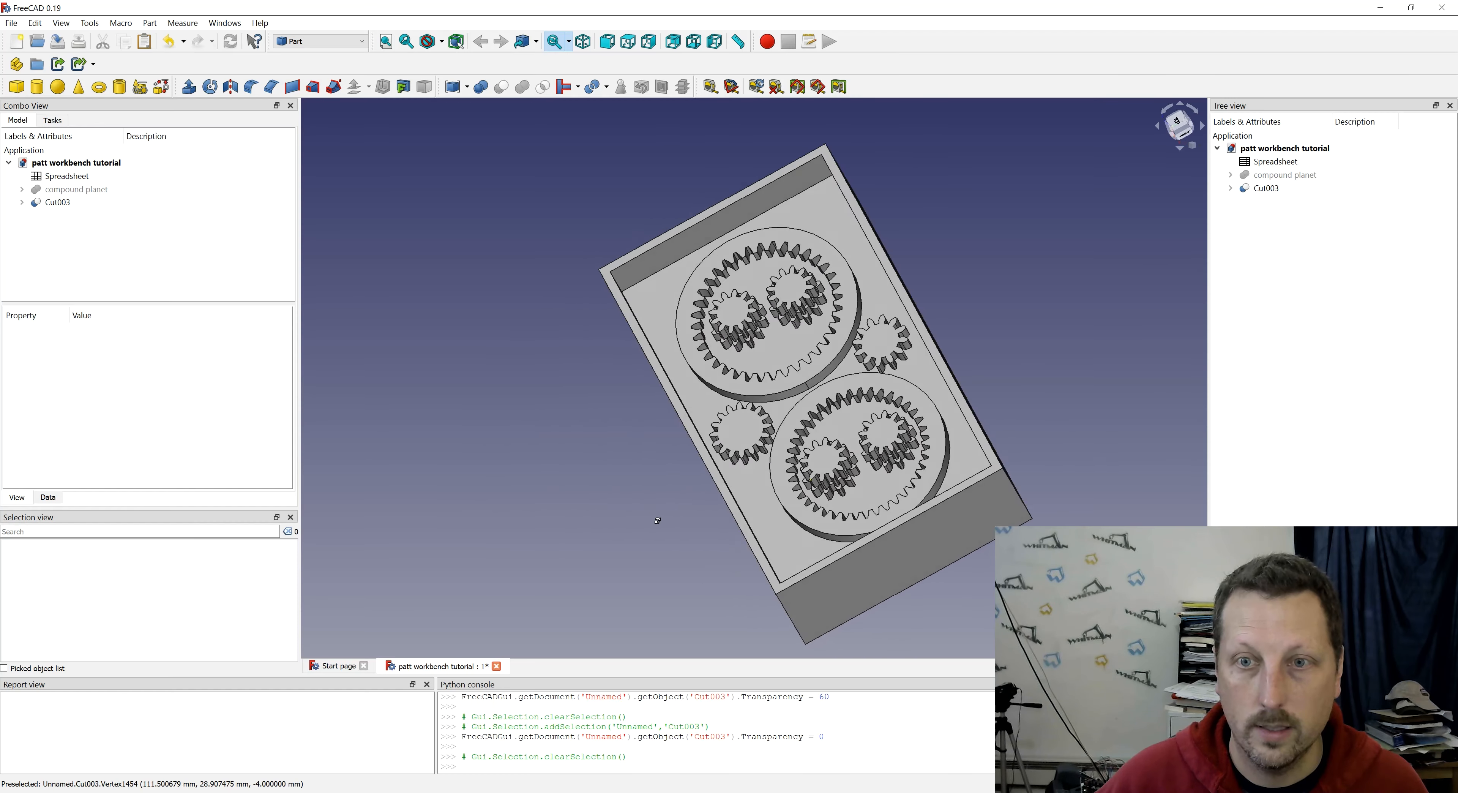
- Switch to the Path workbench and open the default tool bit library for editing
mouse_move(781, 453)
middle_mouse_down()
mouse_move(795, 489)
mouse_move(769, 479)
middle_mouse_up()
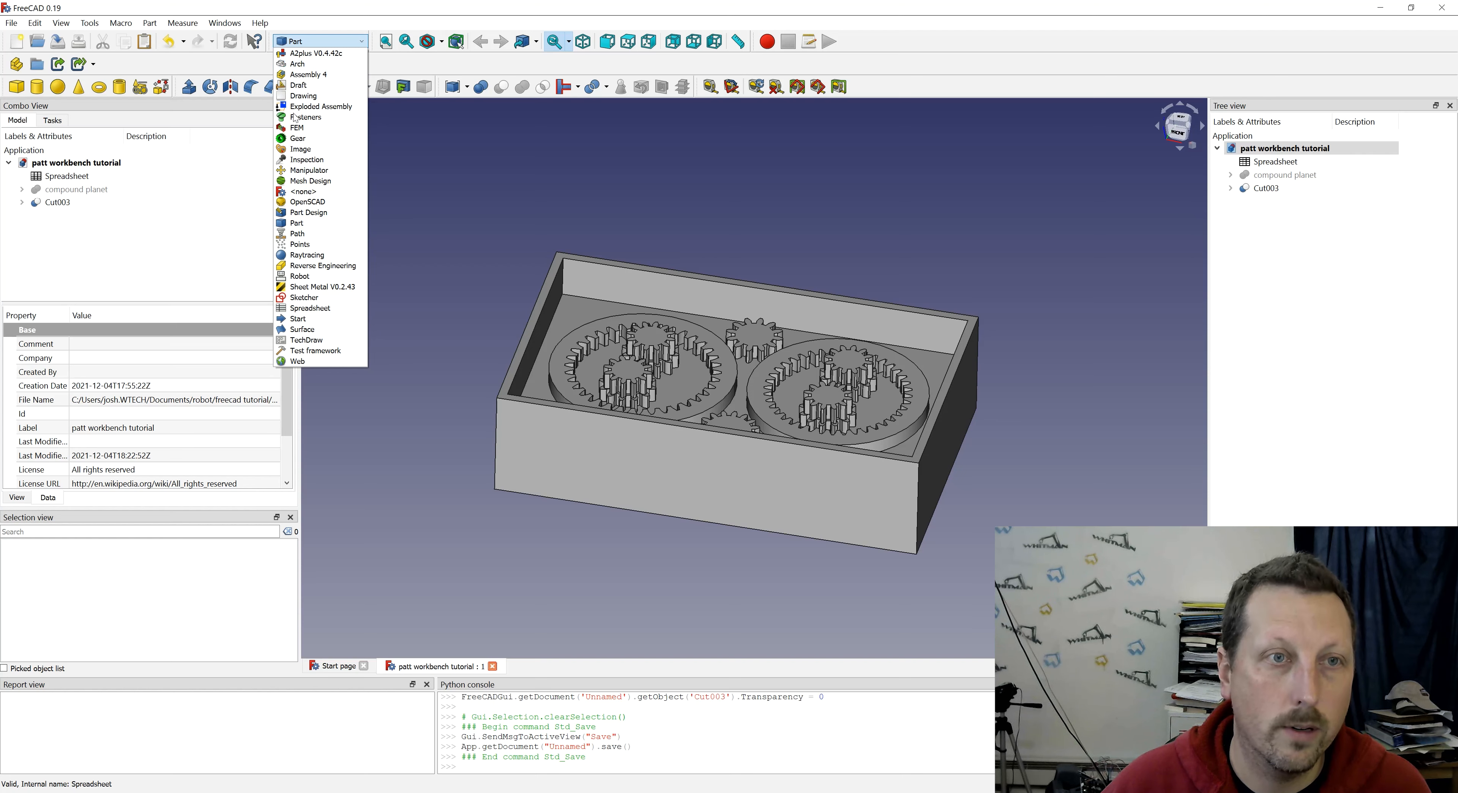
left_click(306, 233)
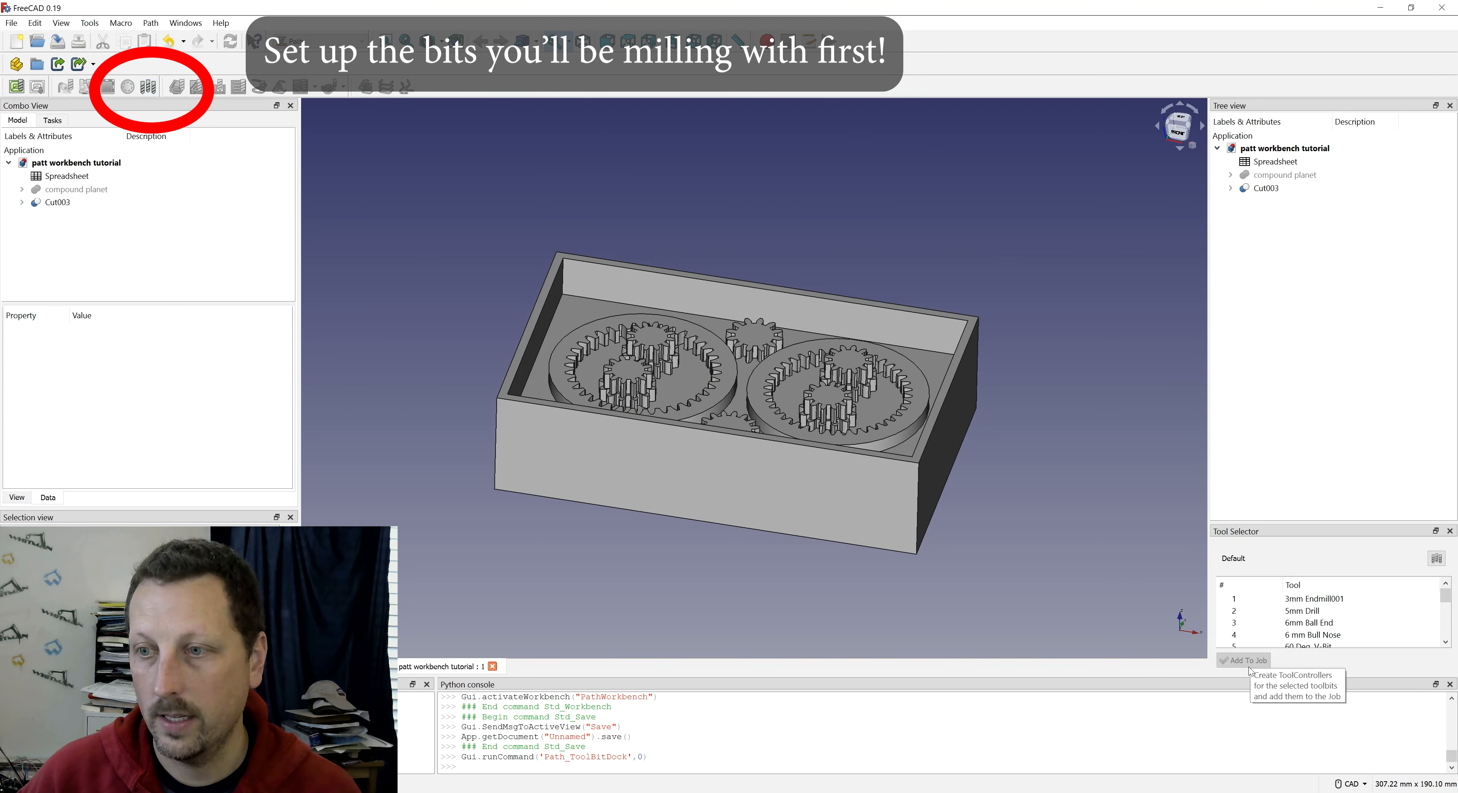
scroll(1324, 623, "down", 3)
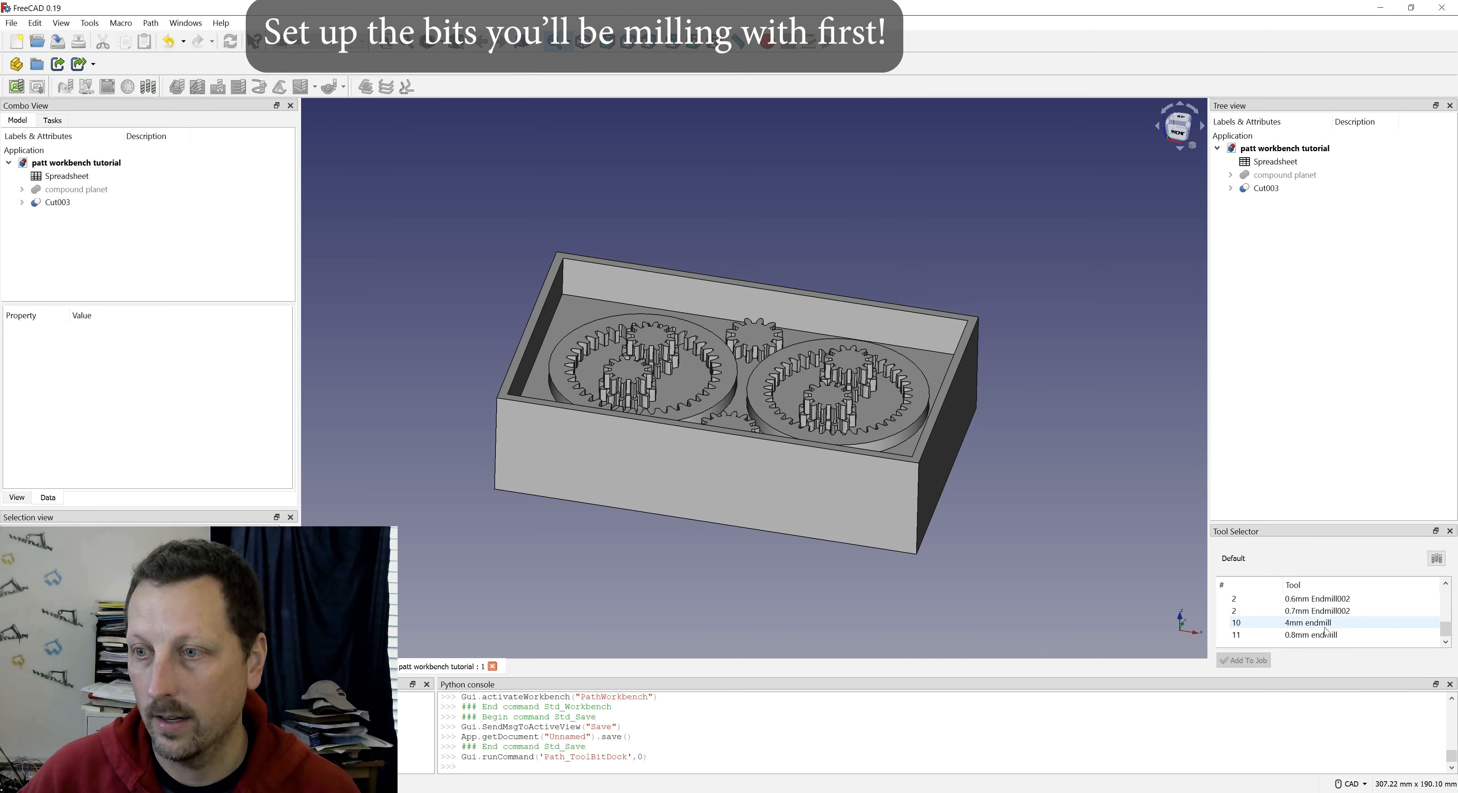
left_click(1325, 634)
scroll(1324, 628, "up", 4)
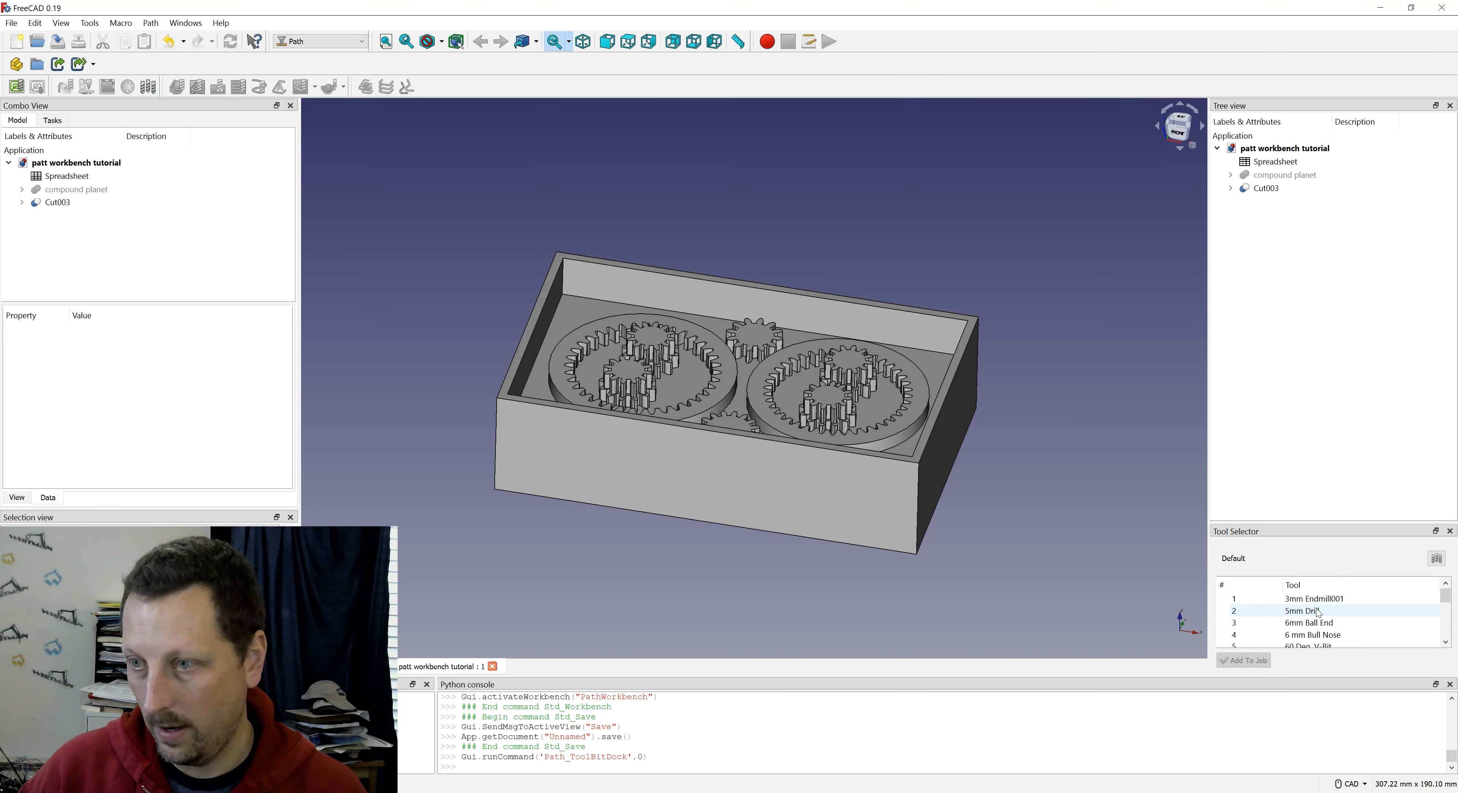
left_click(1436, 558)
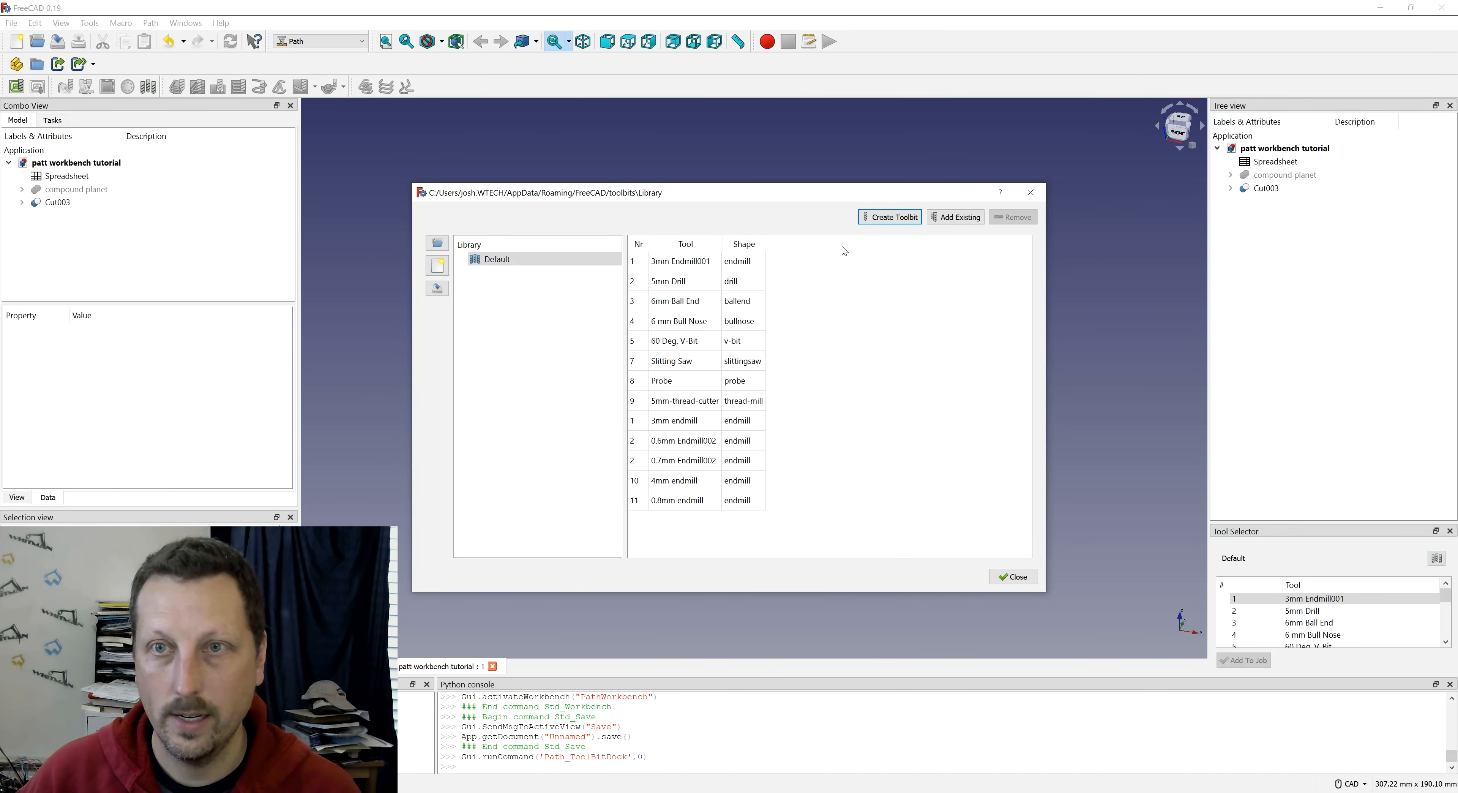
- Create a tool bit from the endmill.fcstd shape and save it as "4mm endmills2"
left_click(886, 218)
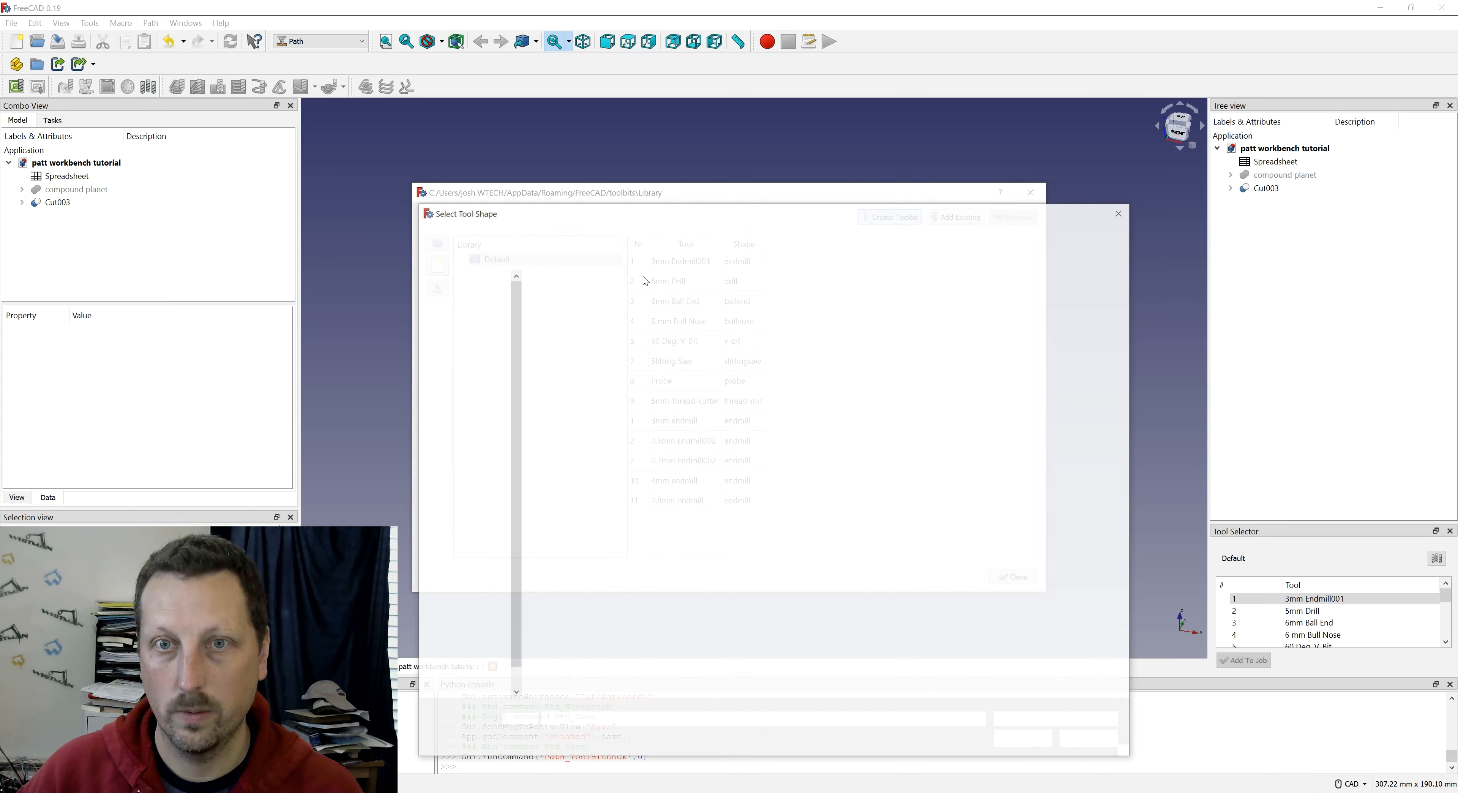
left_click(563, 300)
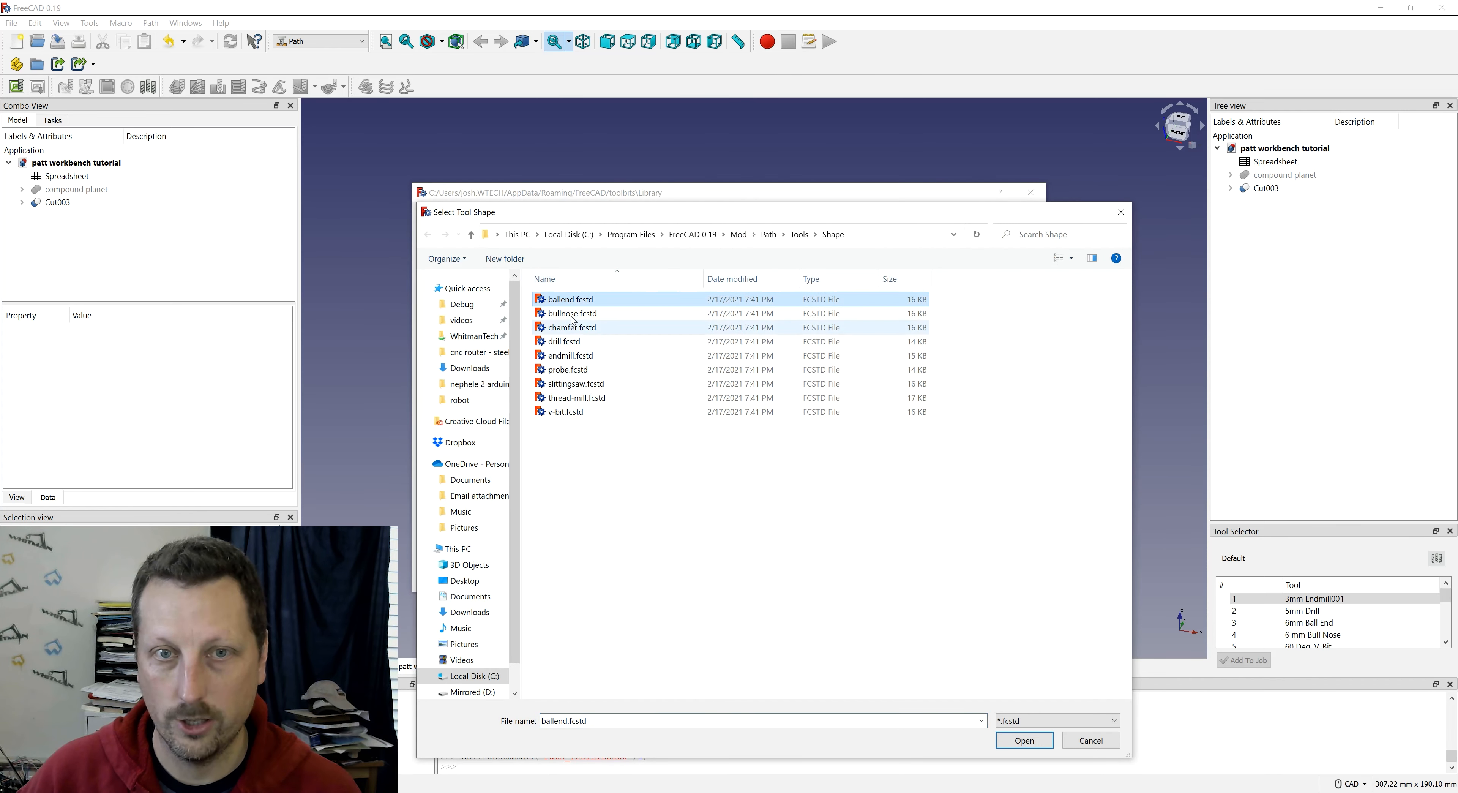
left_click(570, 315)
double_click(569, 357)
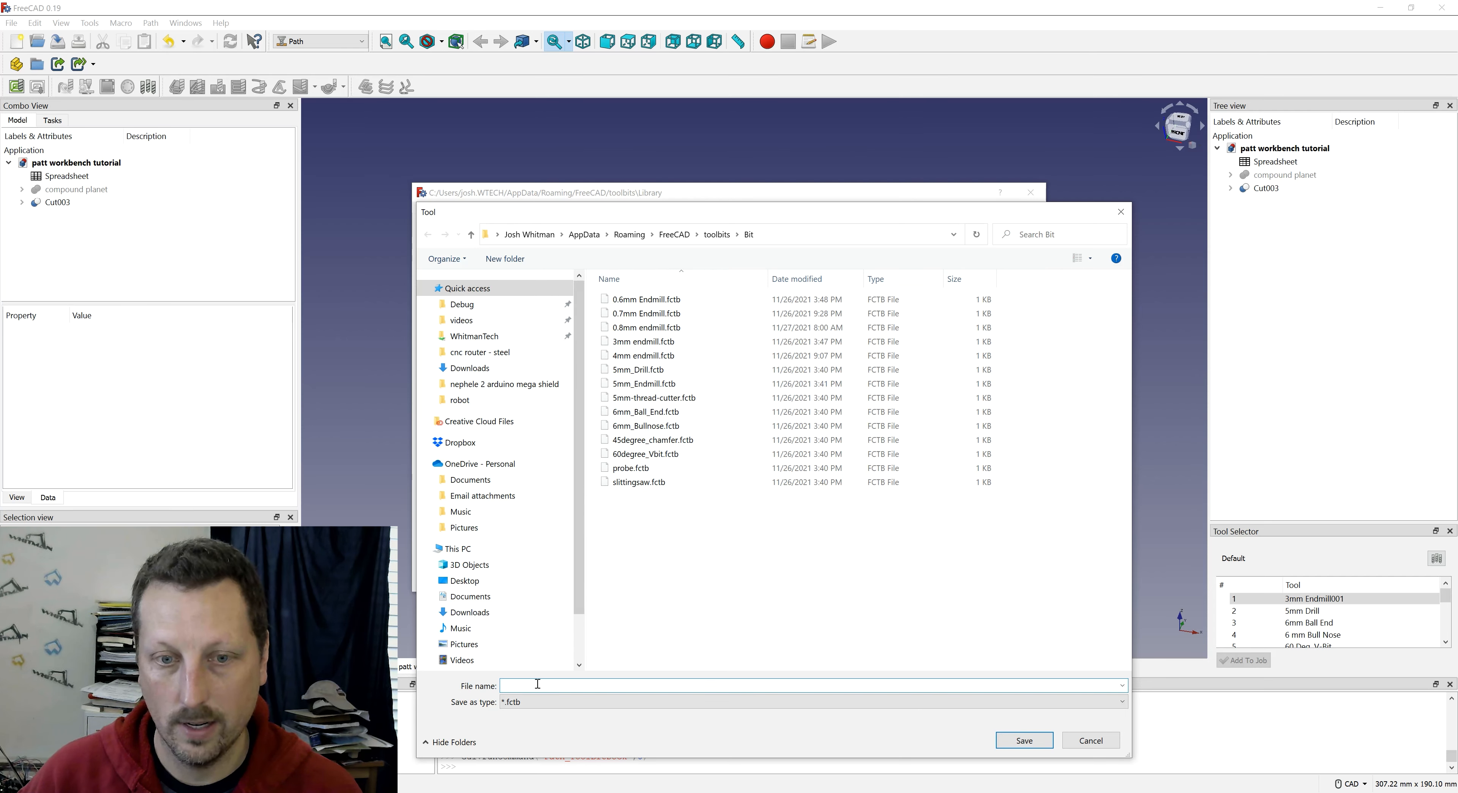
type("4")
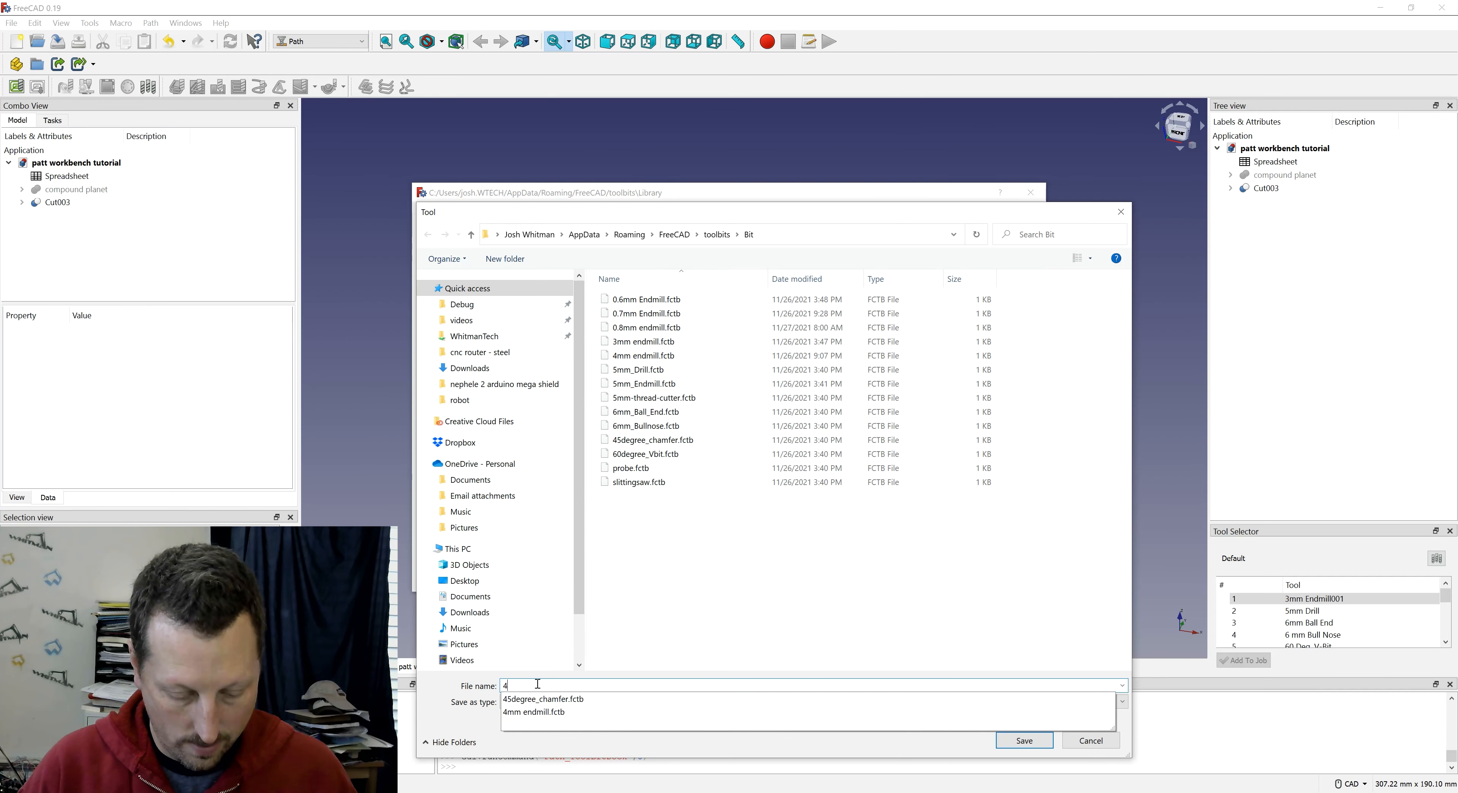
type("mm endmills2")
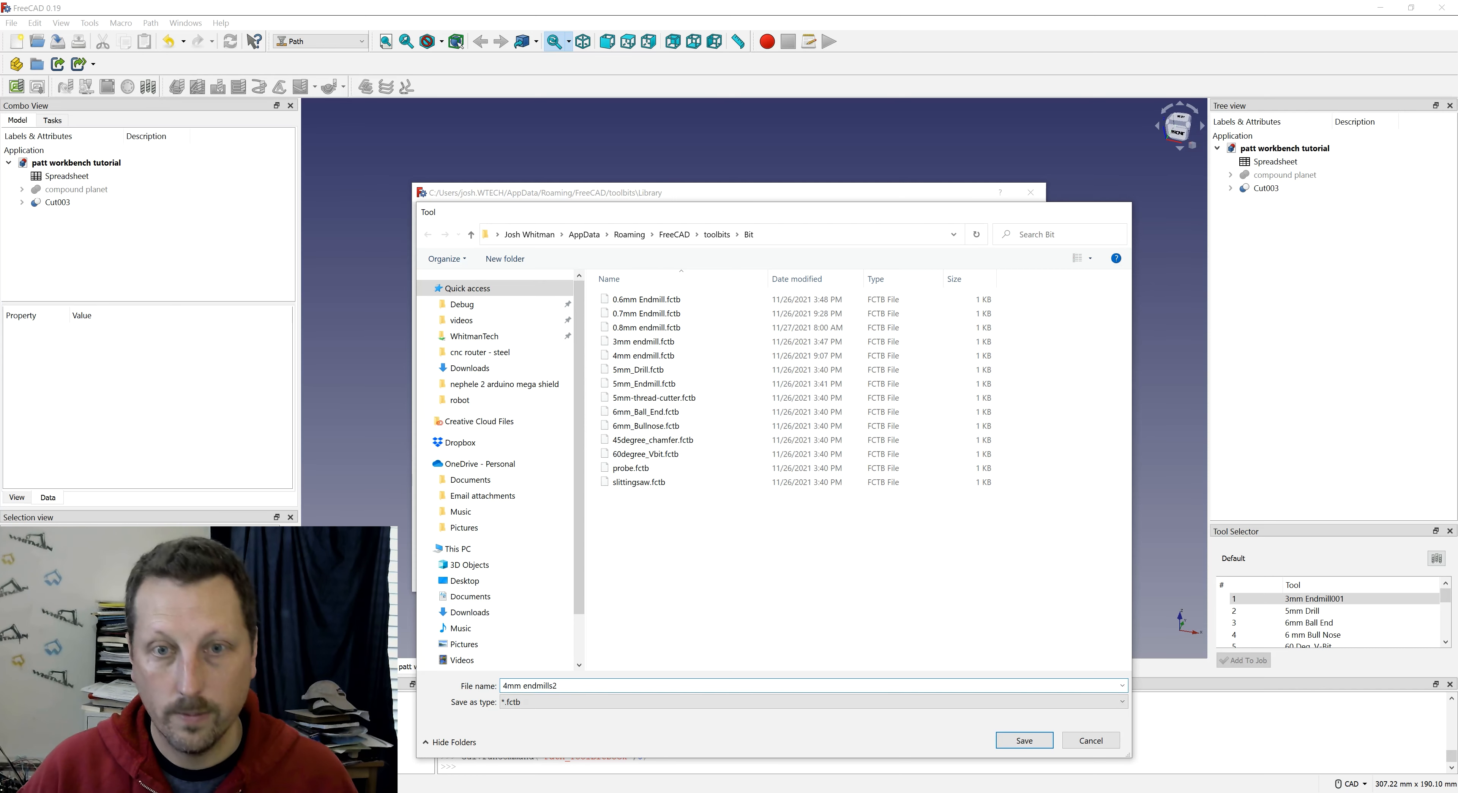
key("Return")
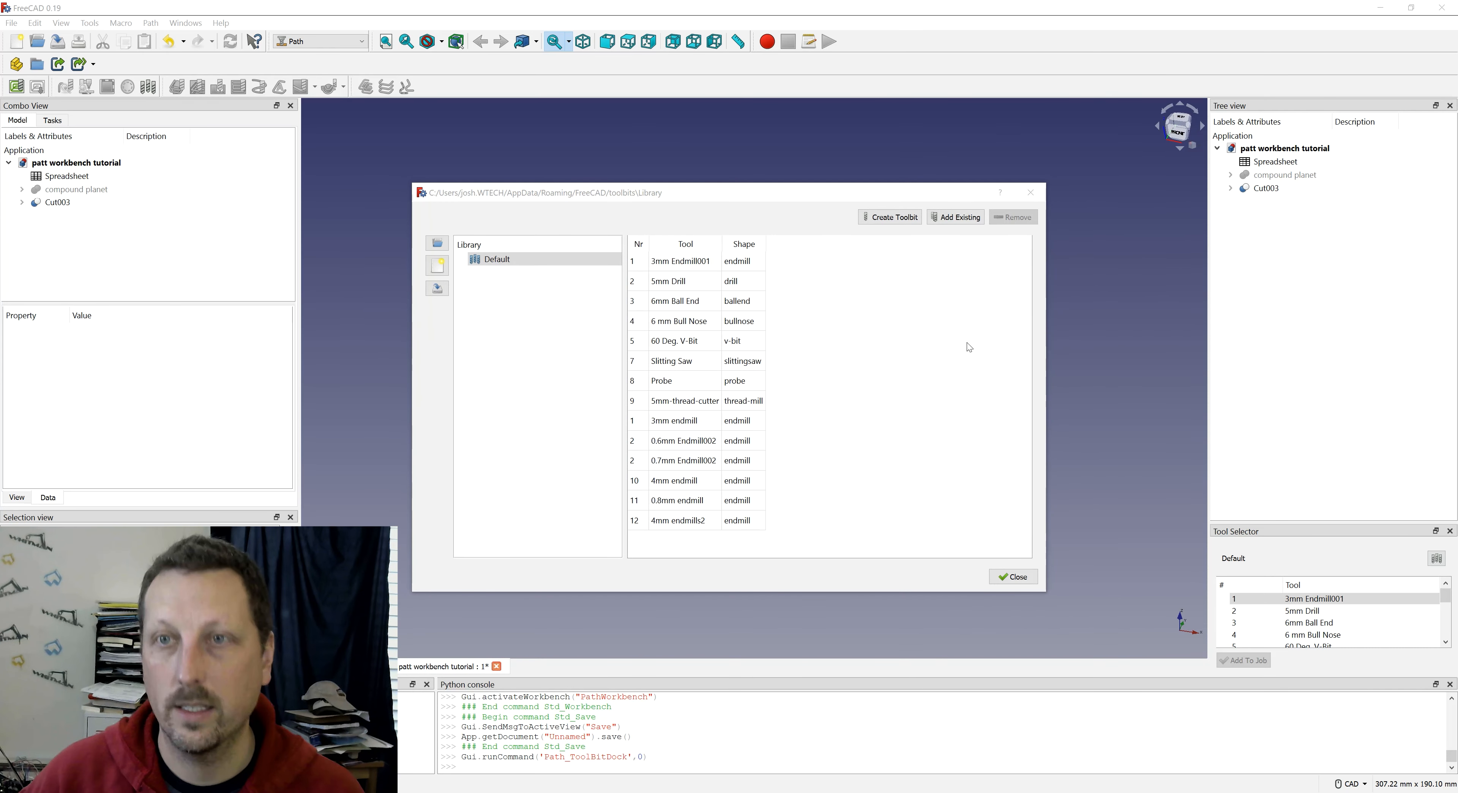
- Set the diameter of the 4mm endmills2 tool bit to 4 mm
left_click(677, 522)
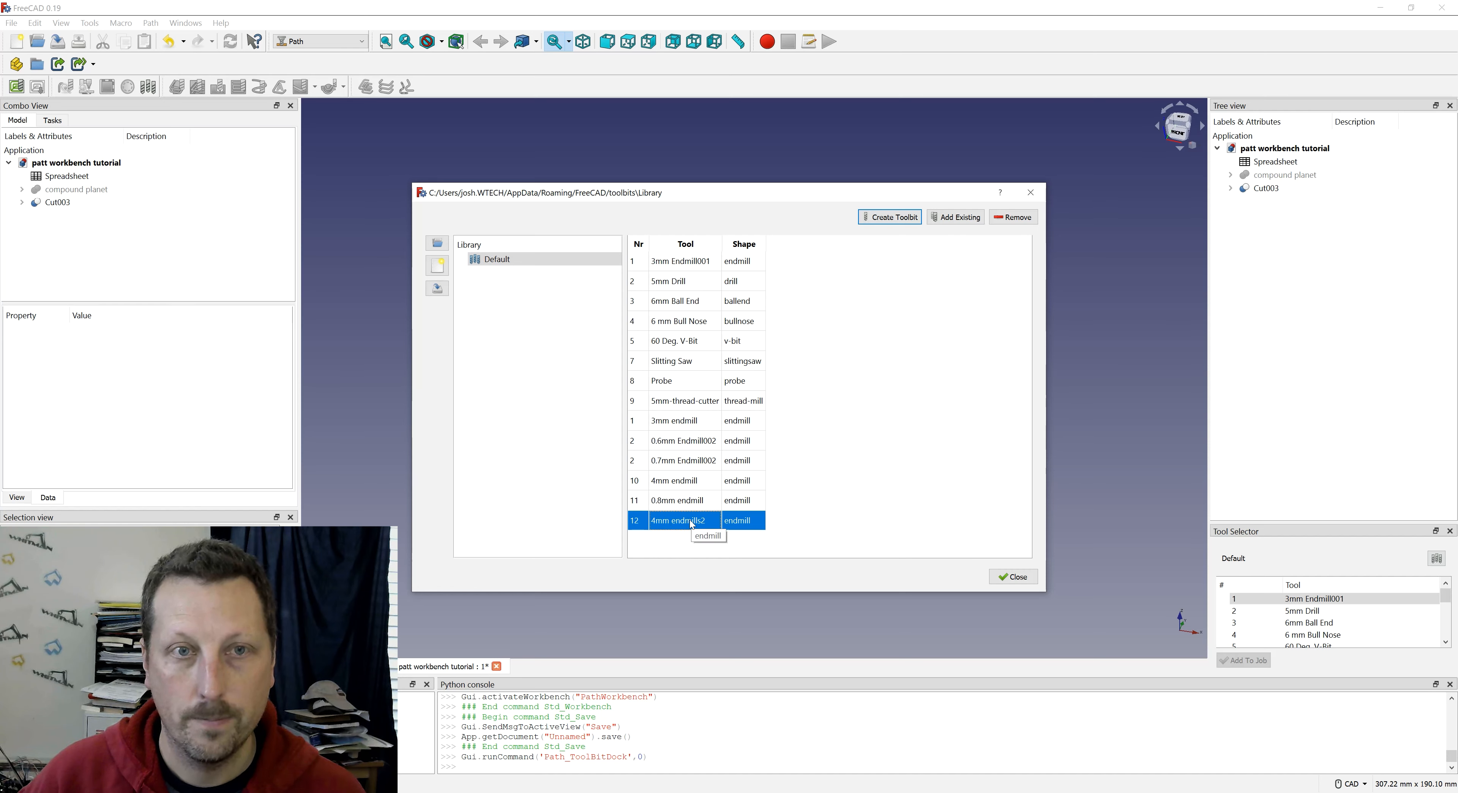
double_click(691, 522)
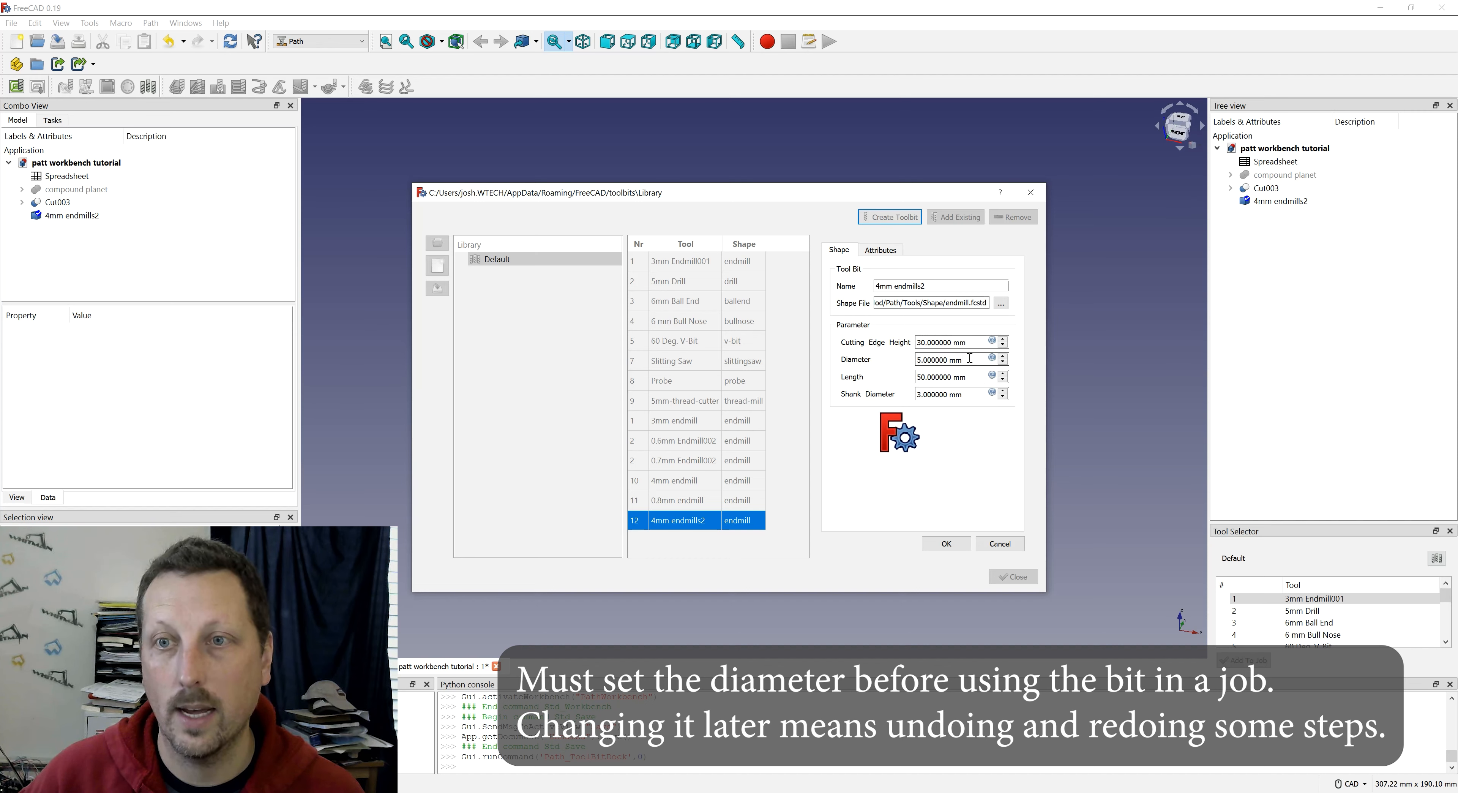
left_click_drag(938, 356, 870, 371)
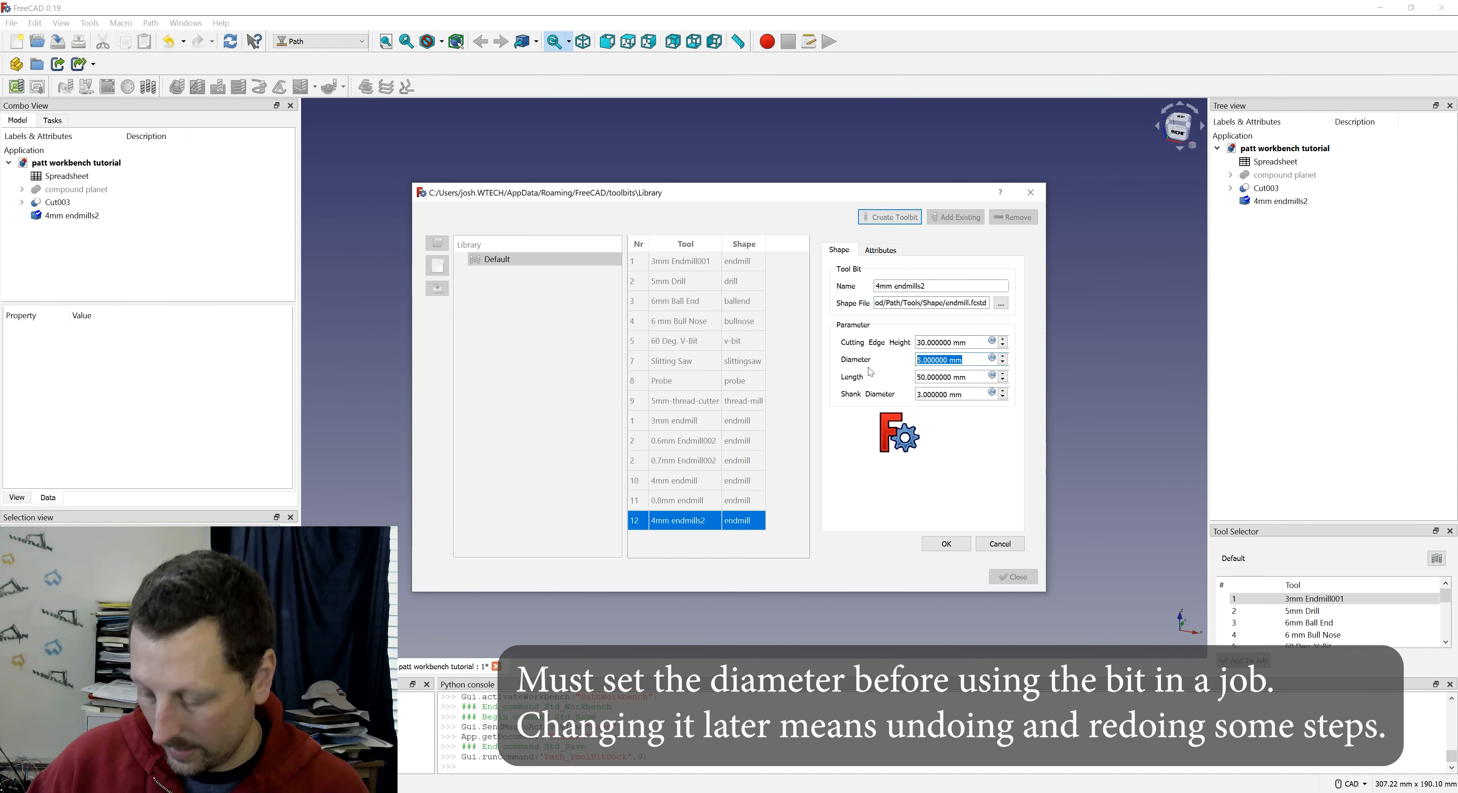
type("4 mm")
key("Tab")
key("Tab")
key("shift+Tab")
key("shift+Tab")
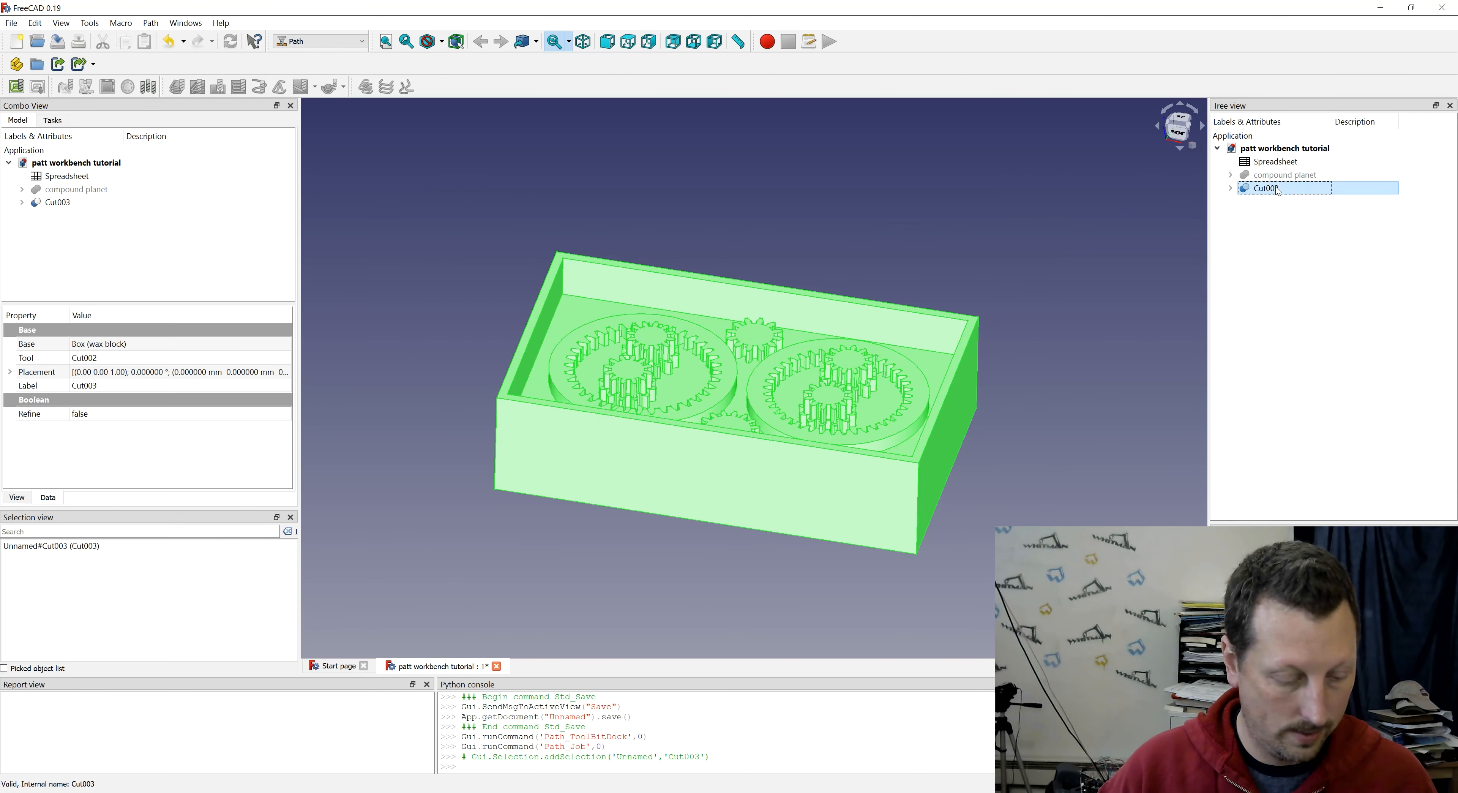
- Rename the Cut003 solid as "wax mold"
left_click(1268, 188)
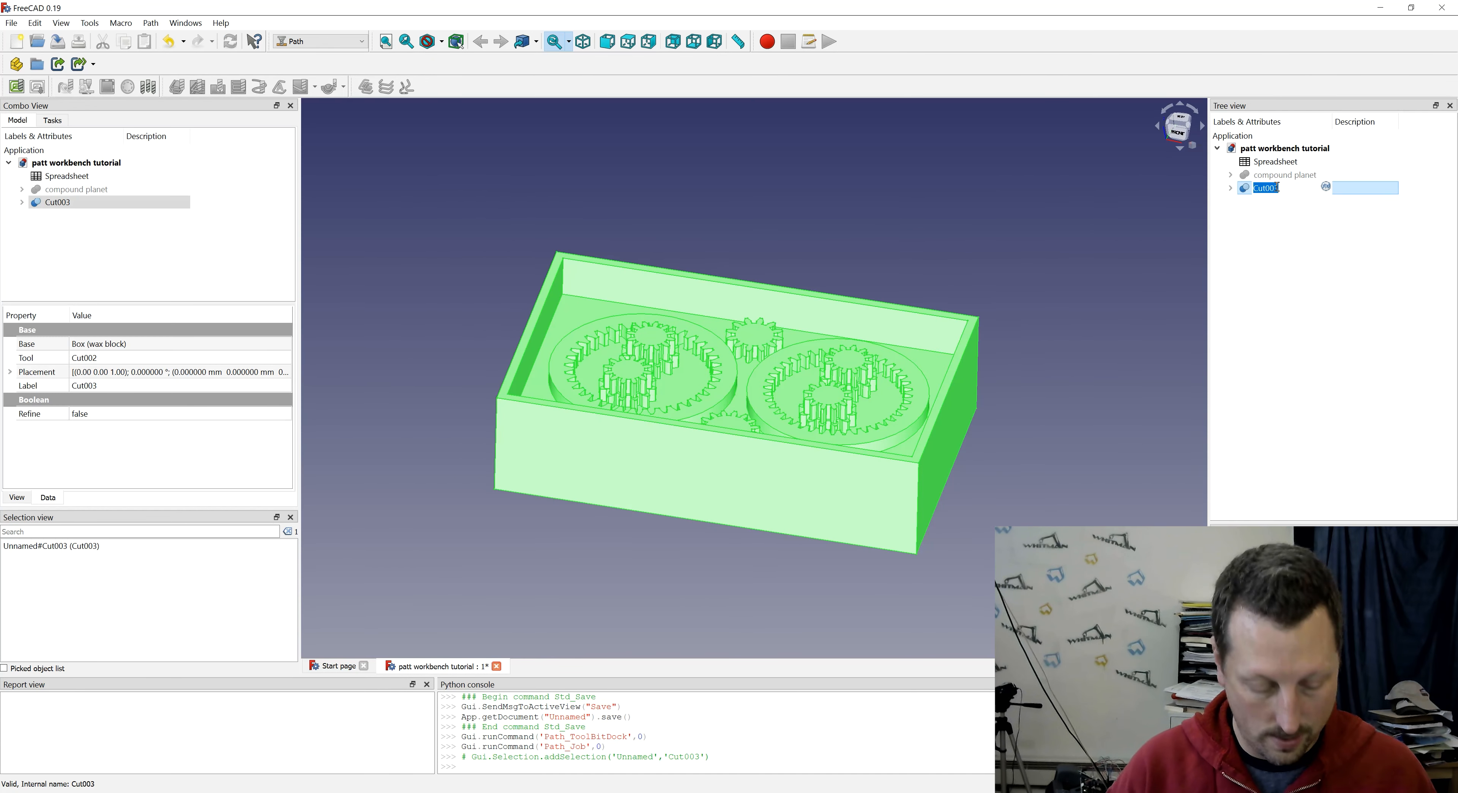
type("wax mold")
key("Return")
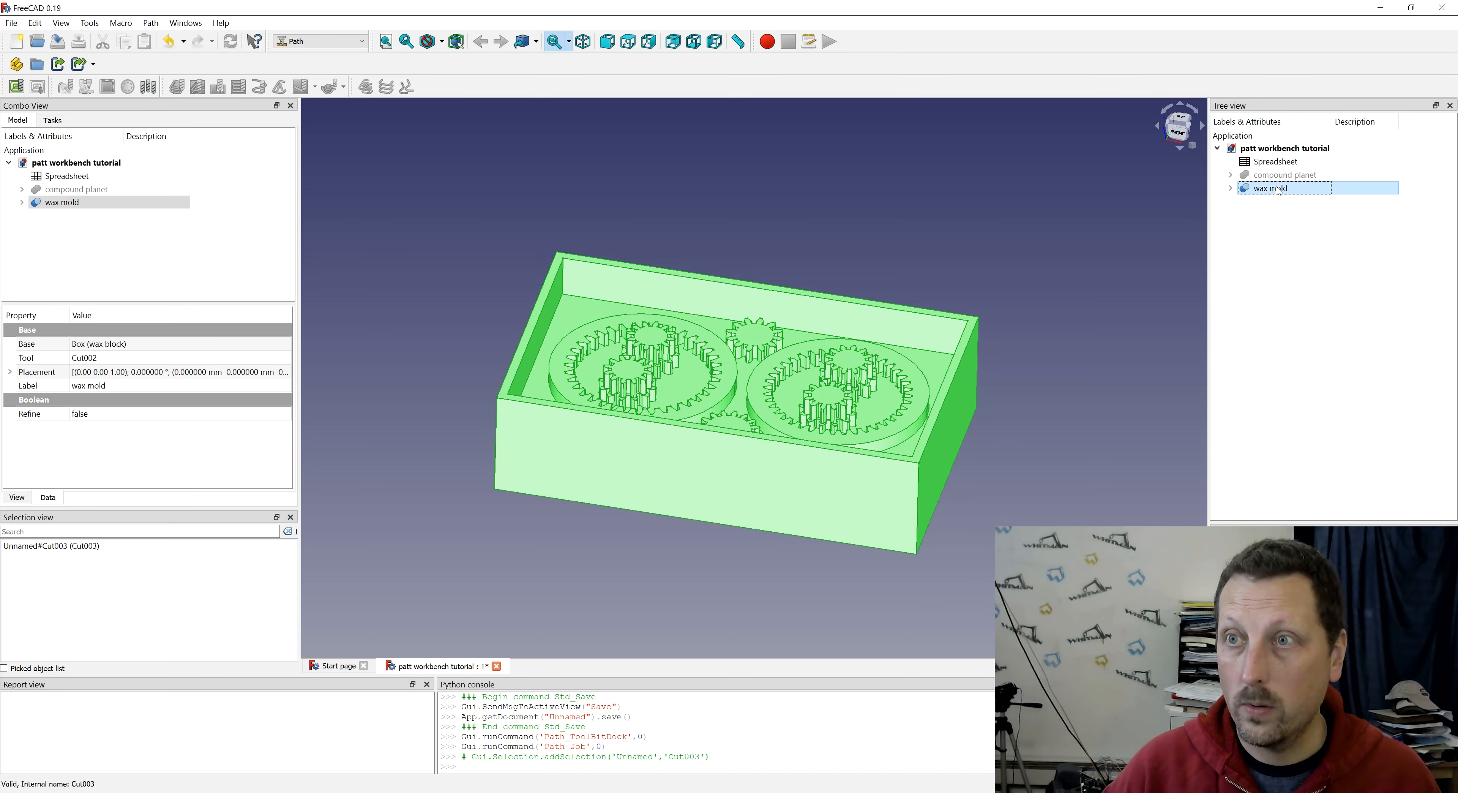
left_click(1314, 261)
- Create a Path job with the wax mold as its model and no template
left_click(1292, 189)
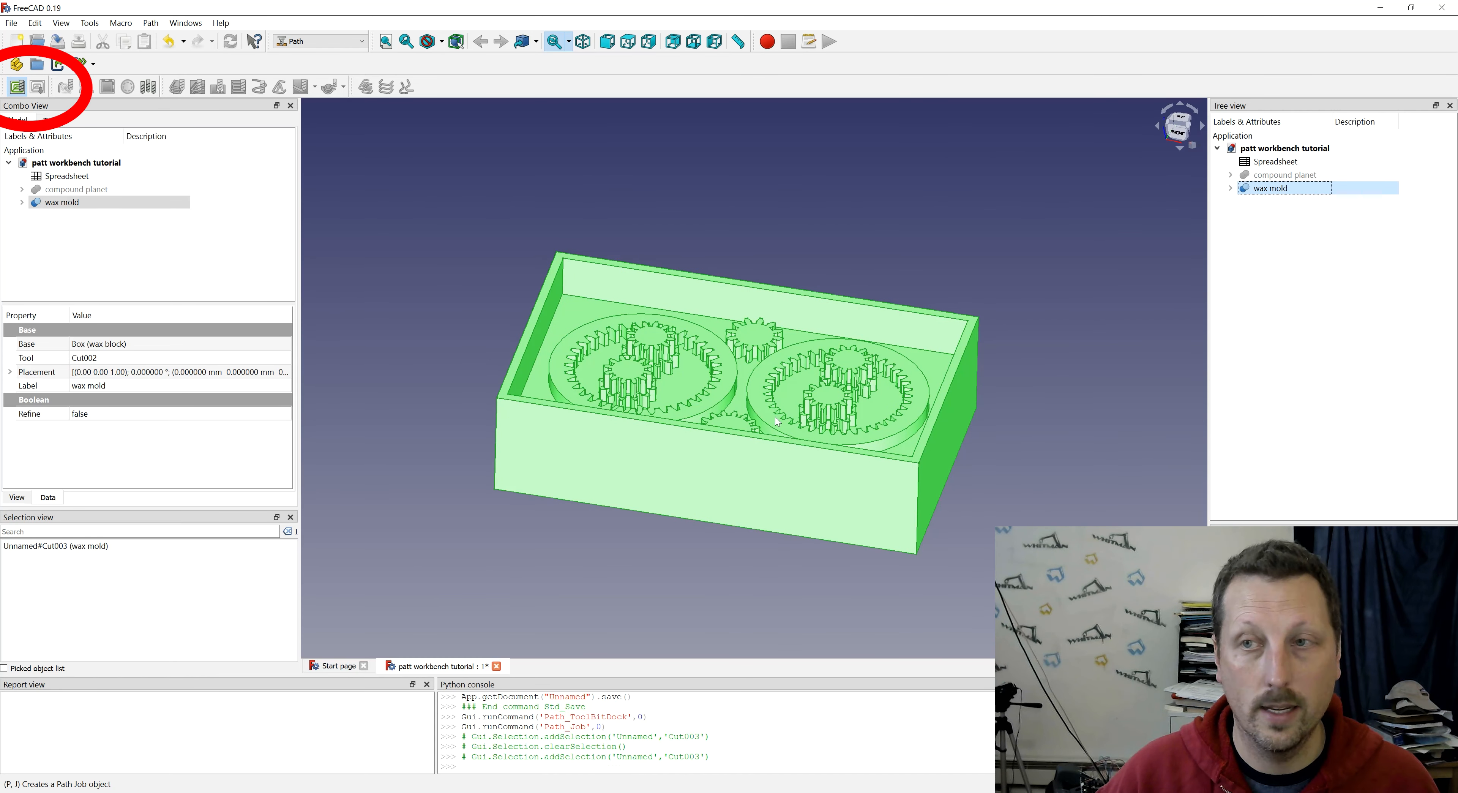
left_click(26, 85)
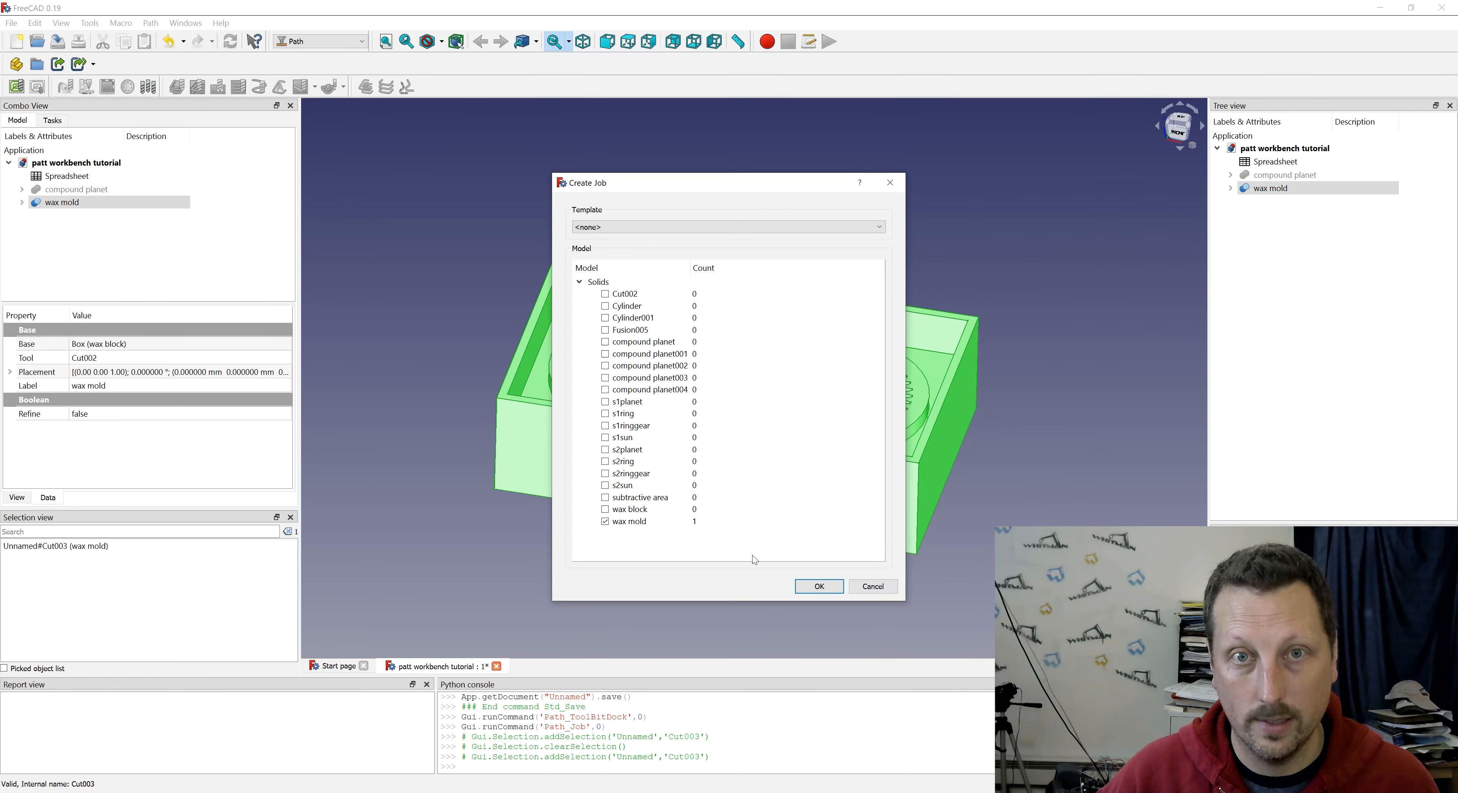
left_click(819, 586)
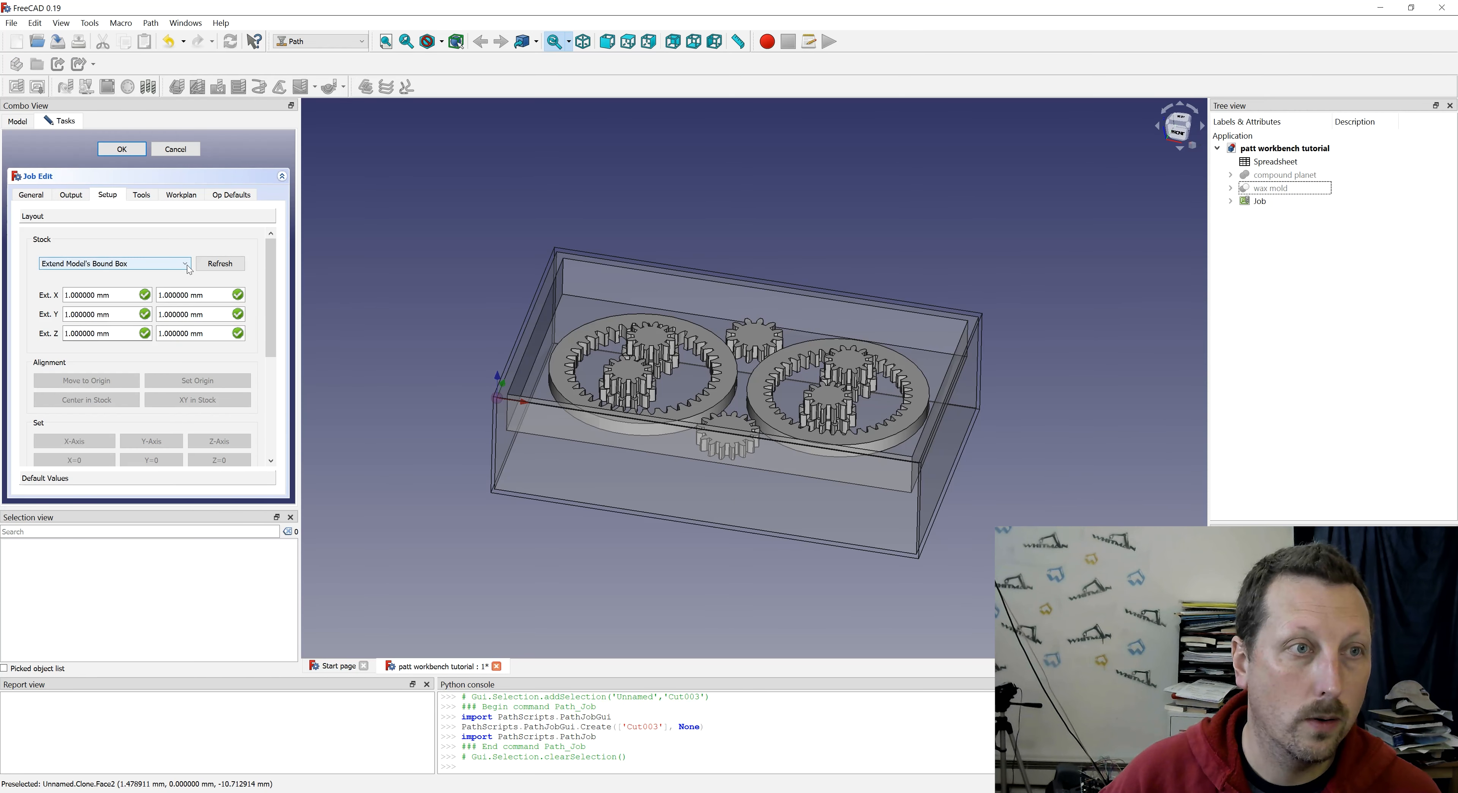
- Define the job's stock as an existing solid, using the wax block
left_click(188, 265)
left_click(142, 293)
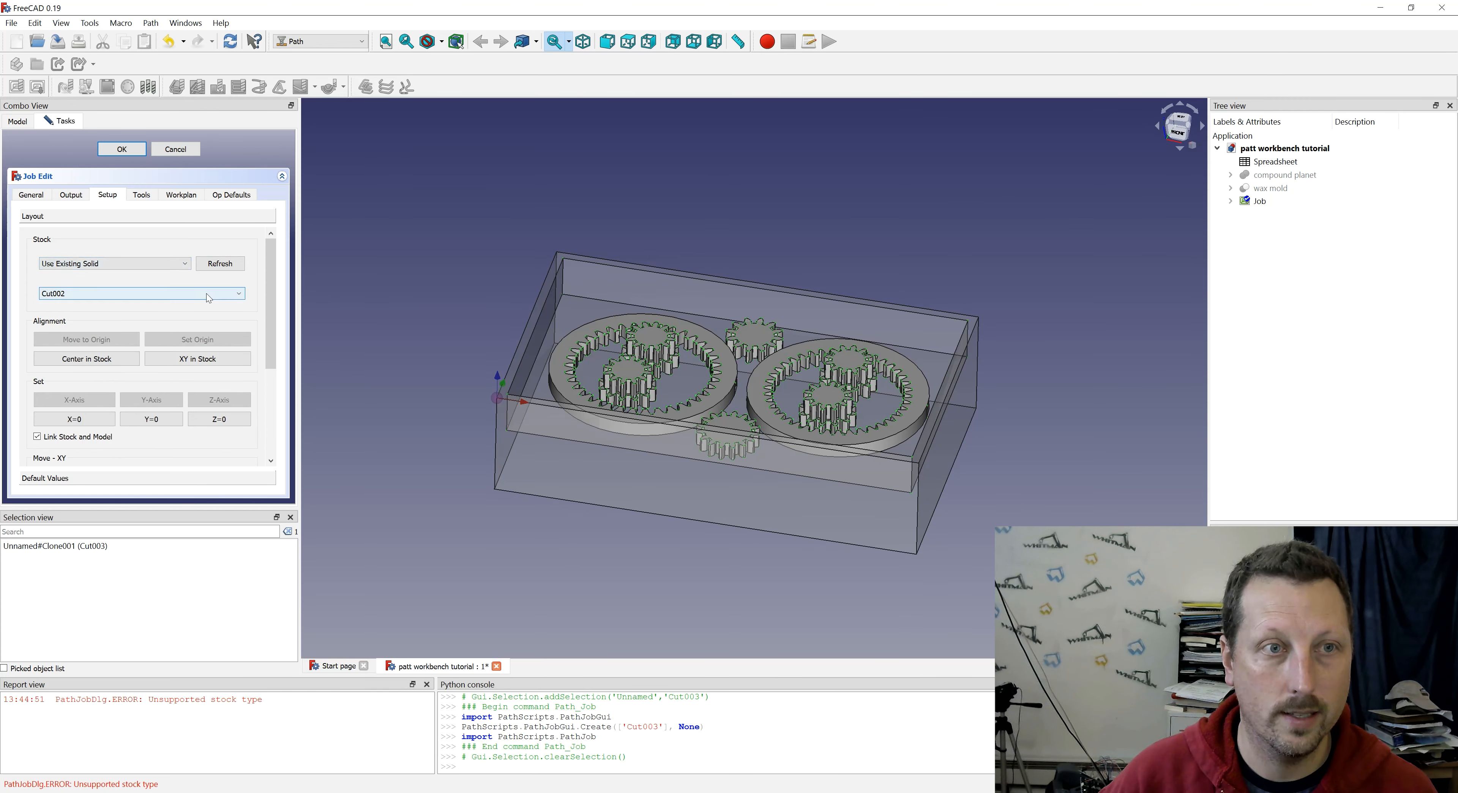
left_click(207, 295)
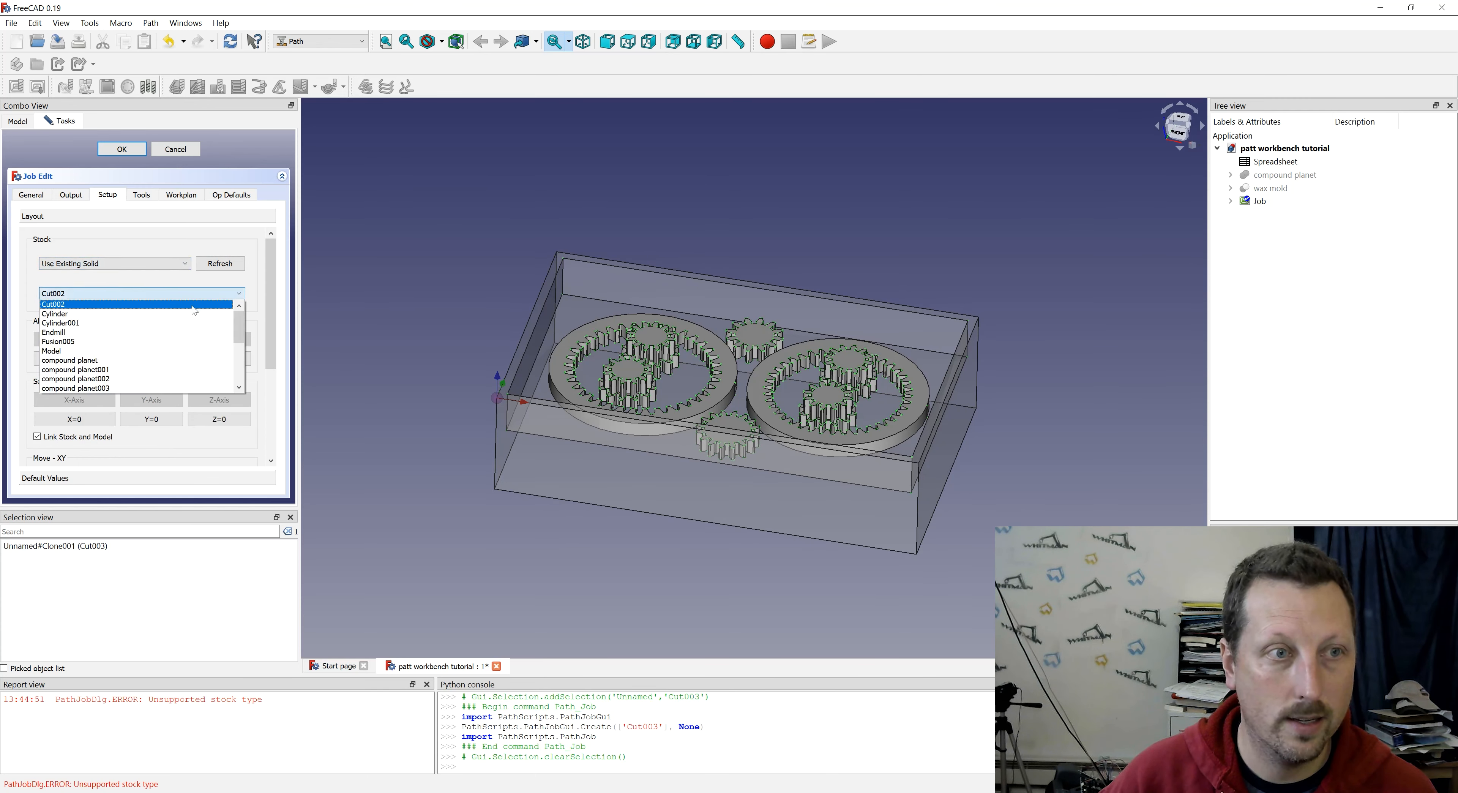
scroll(146, 359, "down", 6)
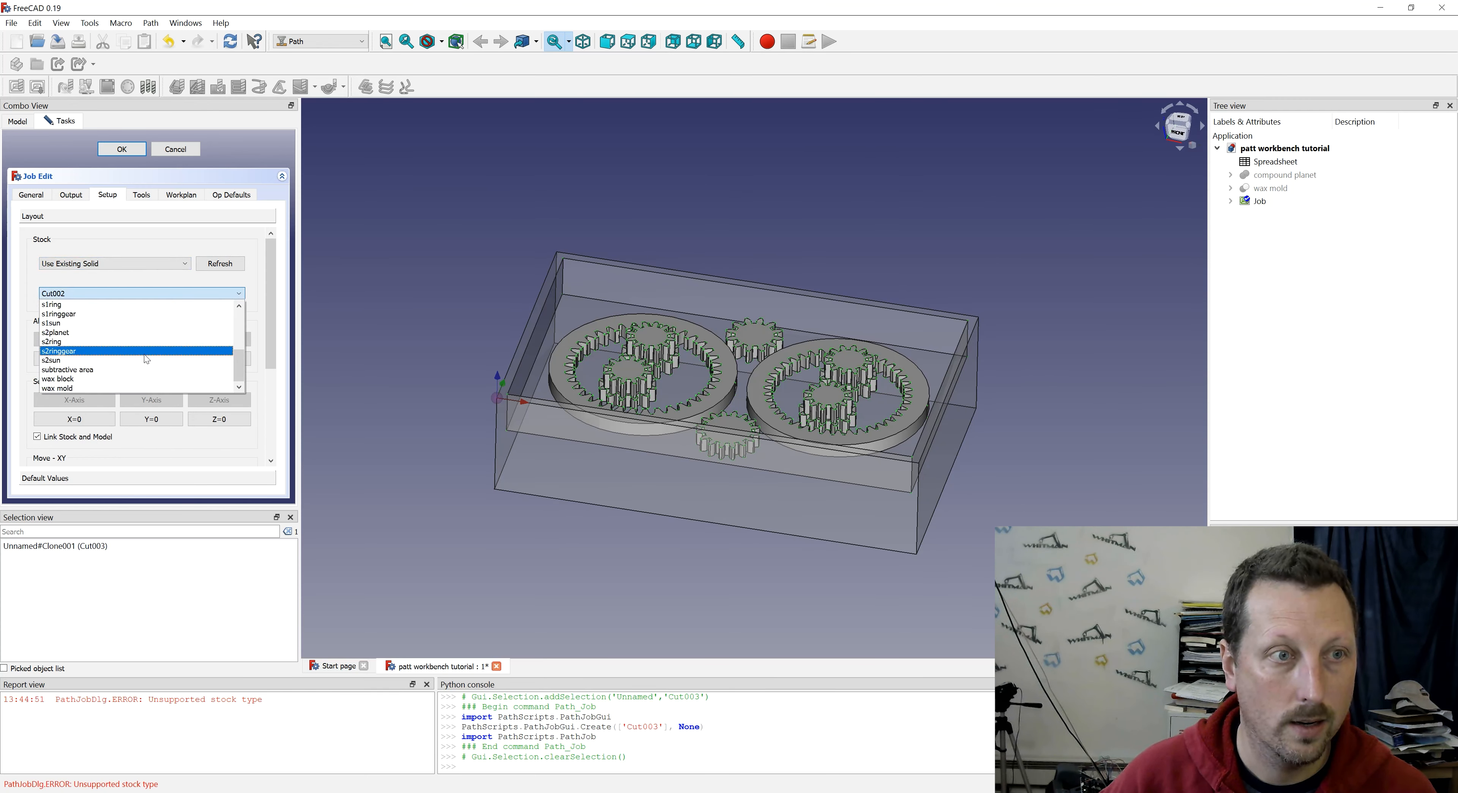
left_click(61, 380)
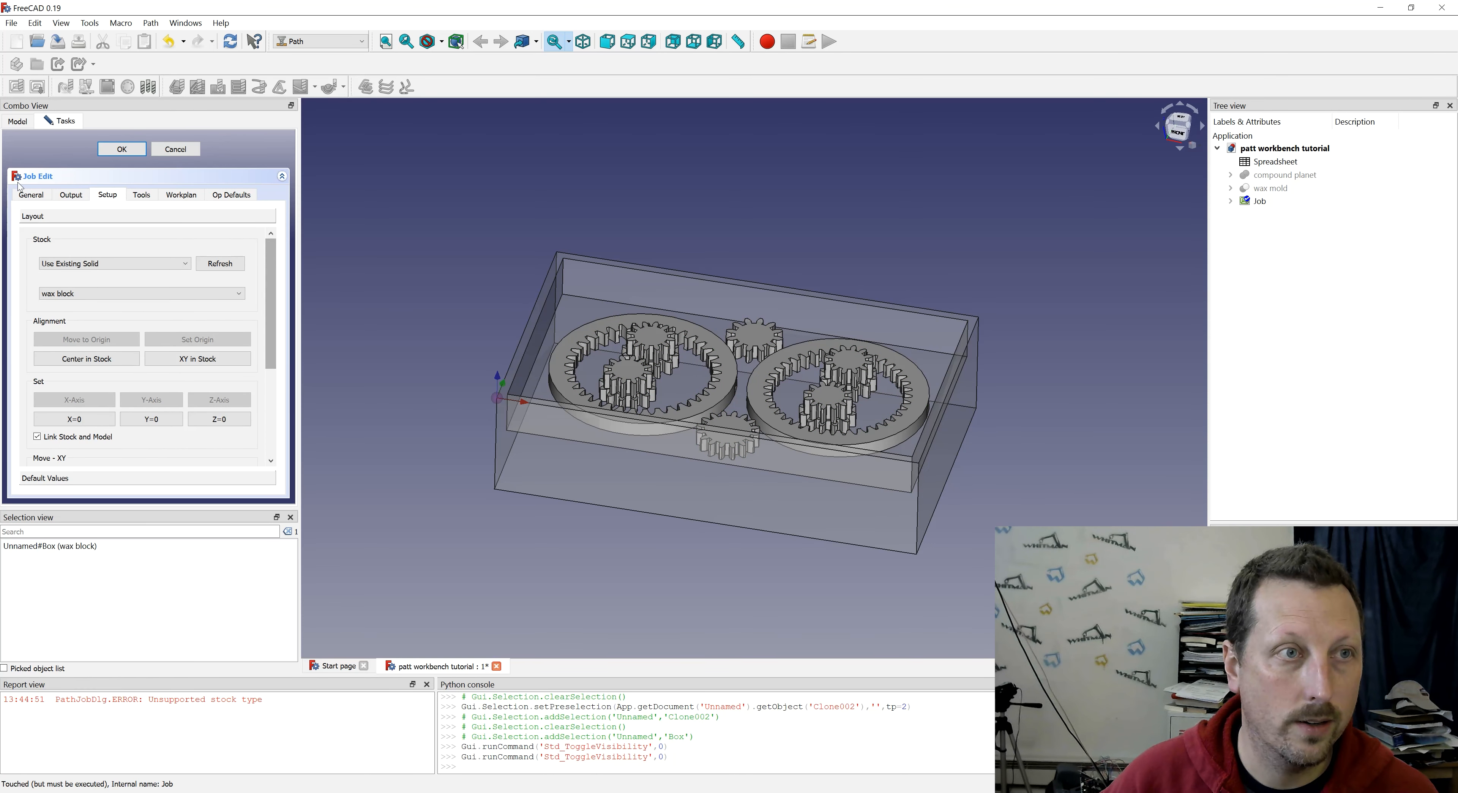
- Set the job's output post processor to grbl
left_click(31, 195)
left_click(70, 195)
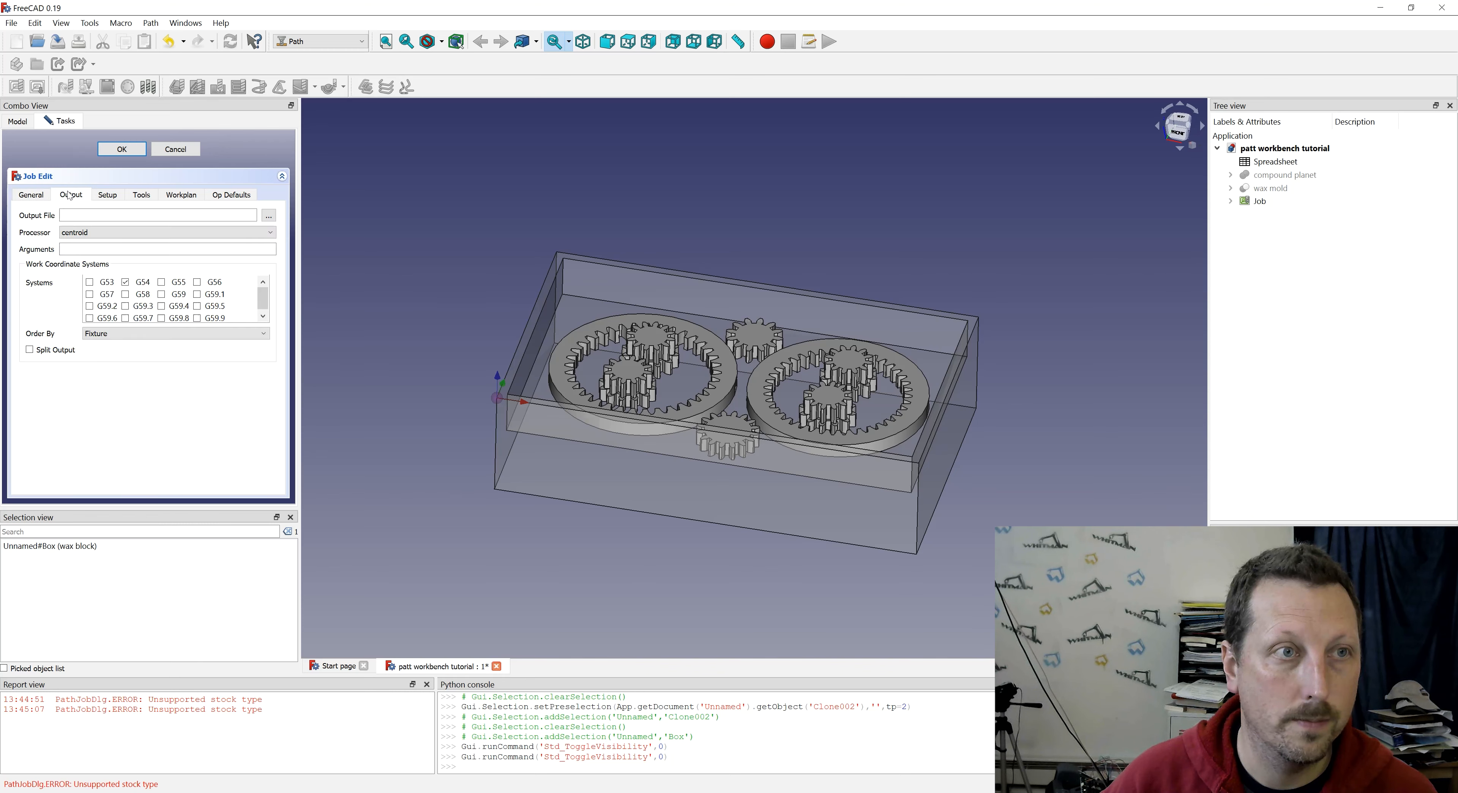
left_click(82, 232)
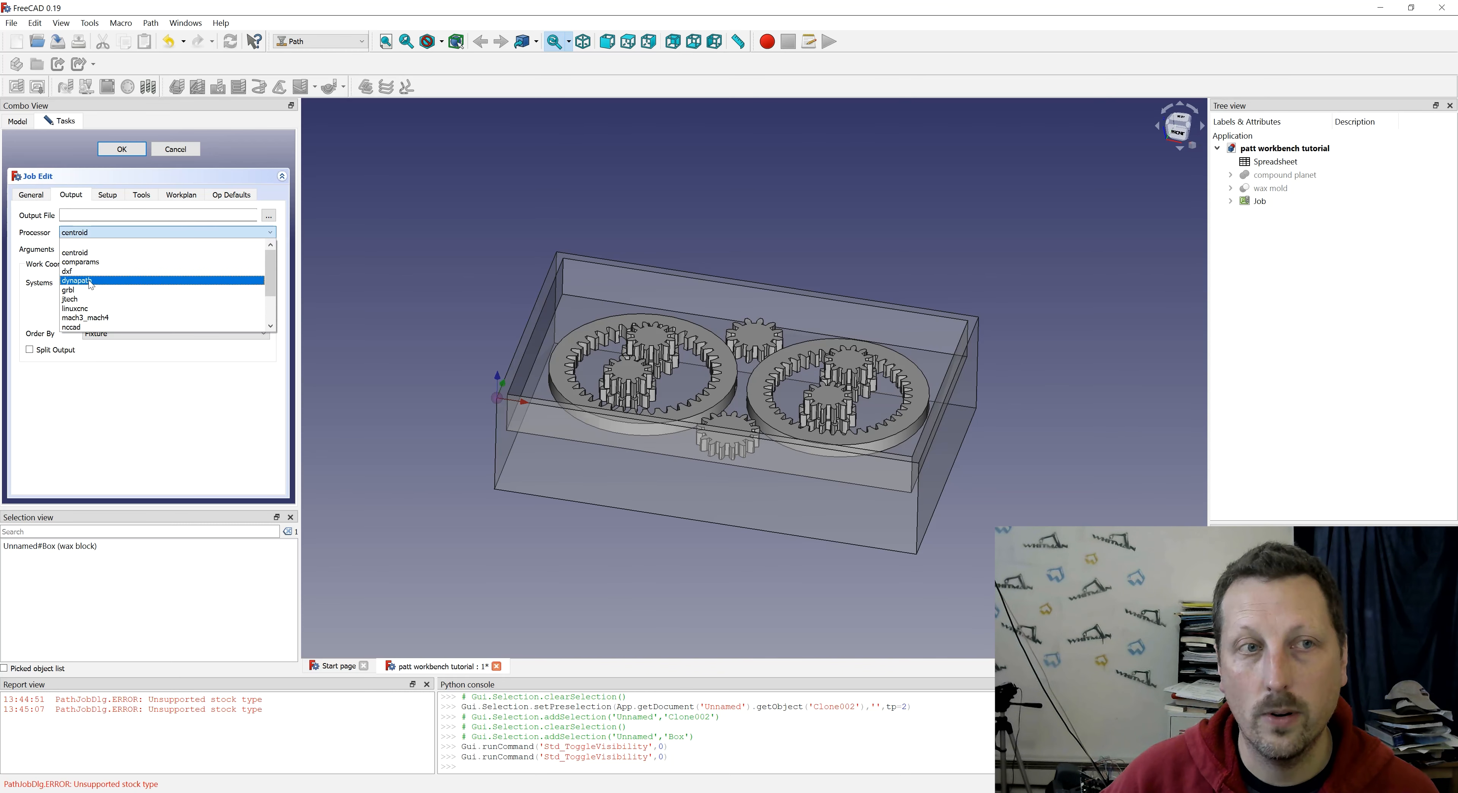
left_click(75, 290)
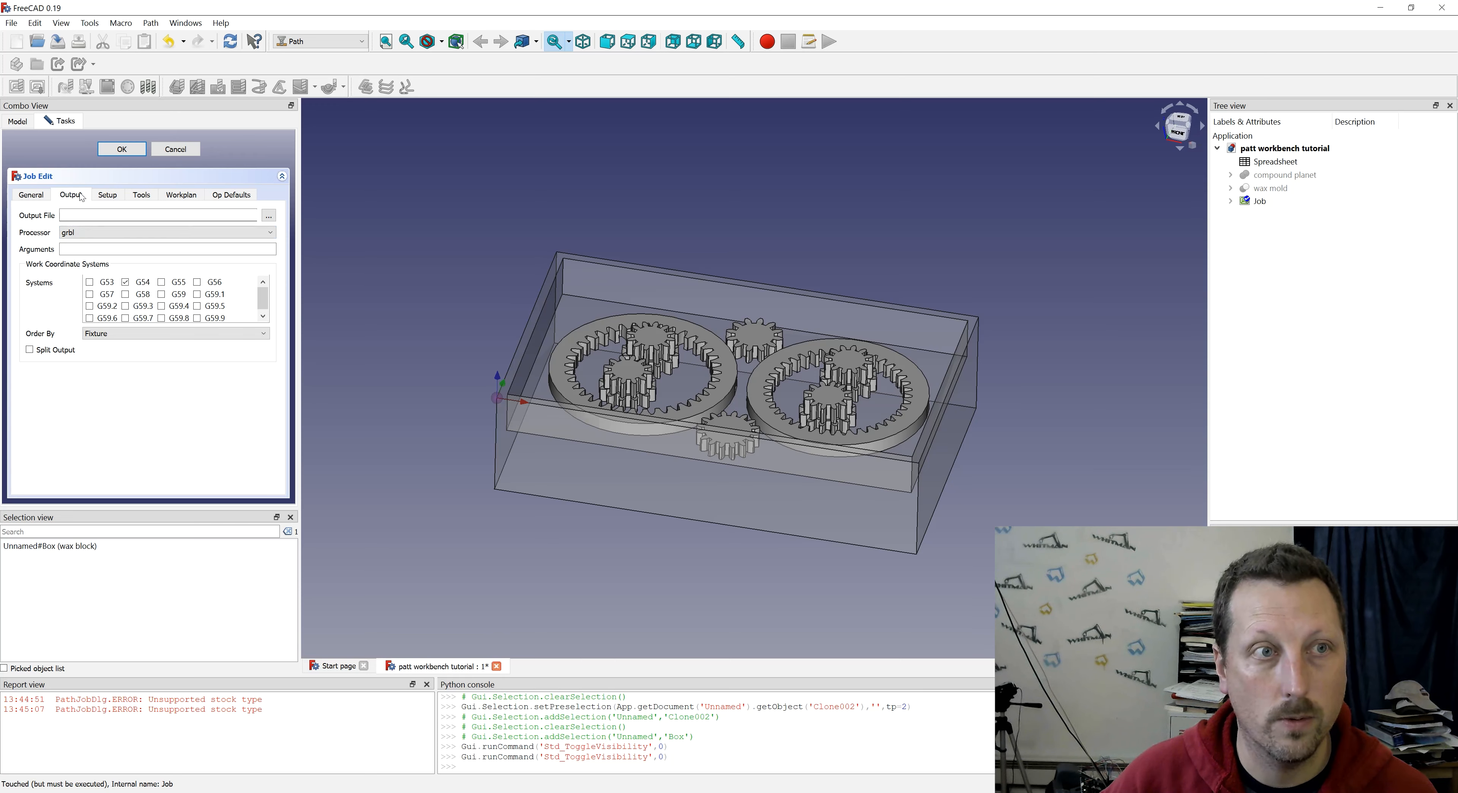
- Add a tool controller to the job for the 4mm endmills2.fctb bit
left_click(108, 195)
left_click(143, 196)
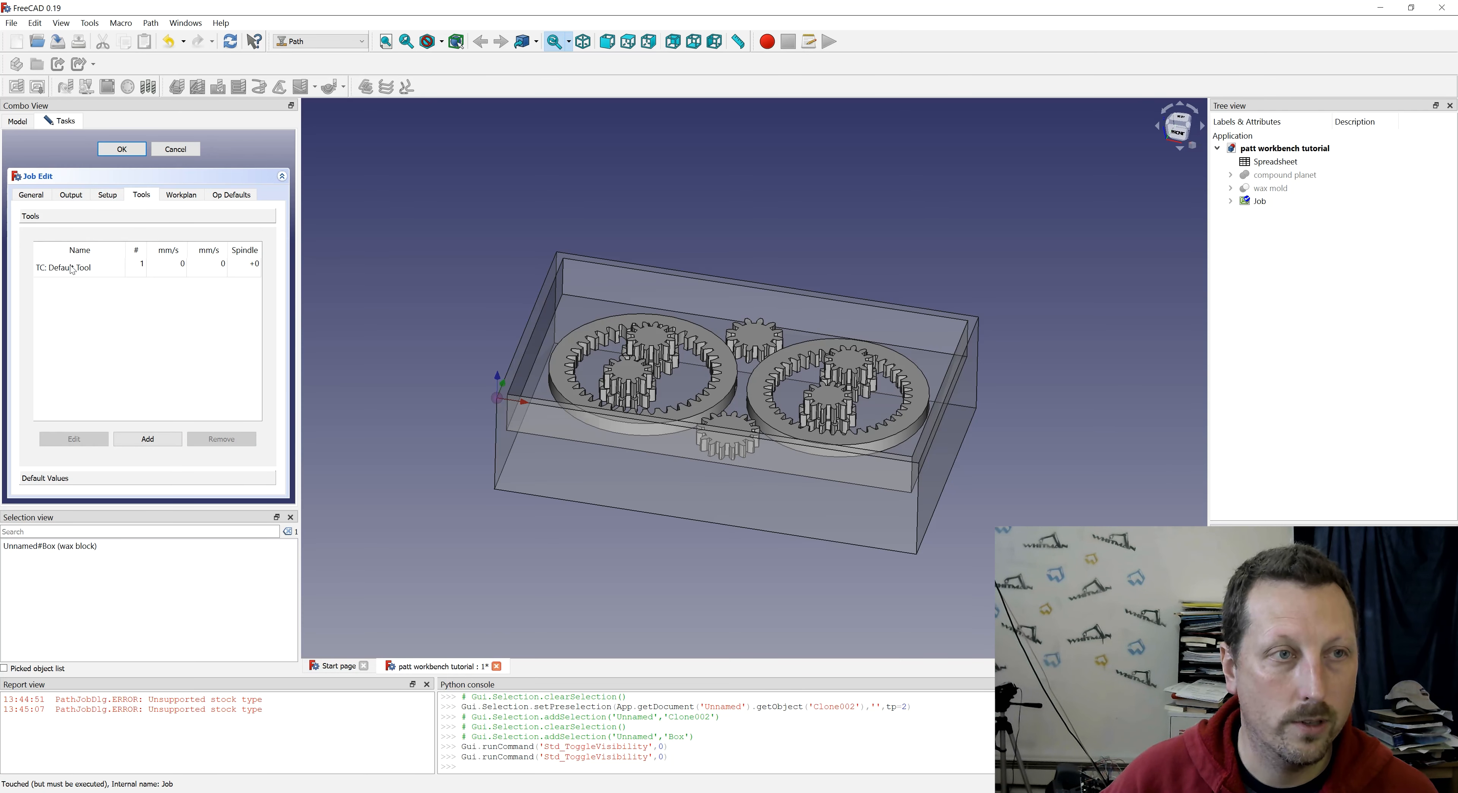
left_click(148, 439)
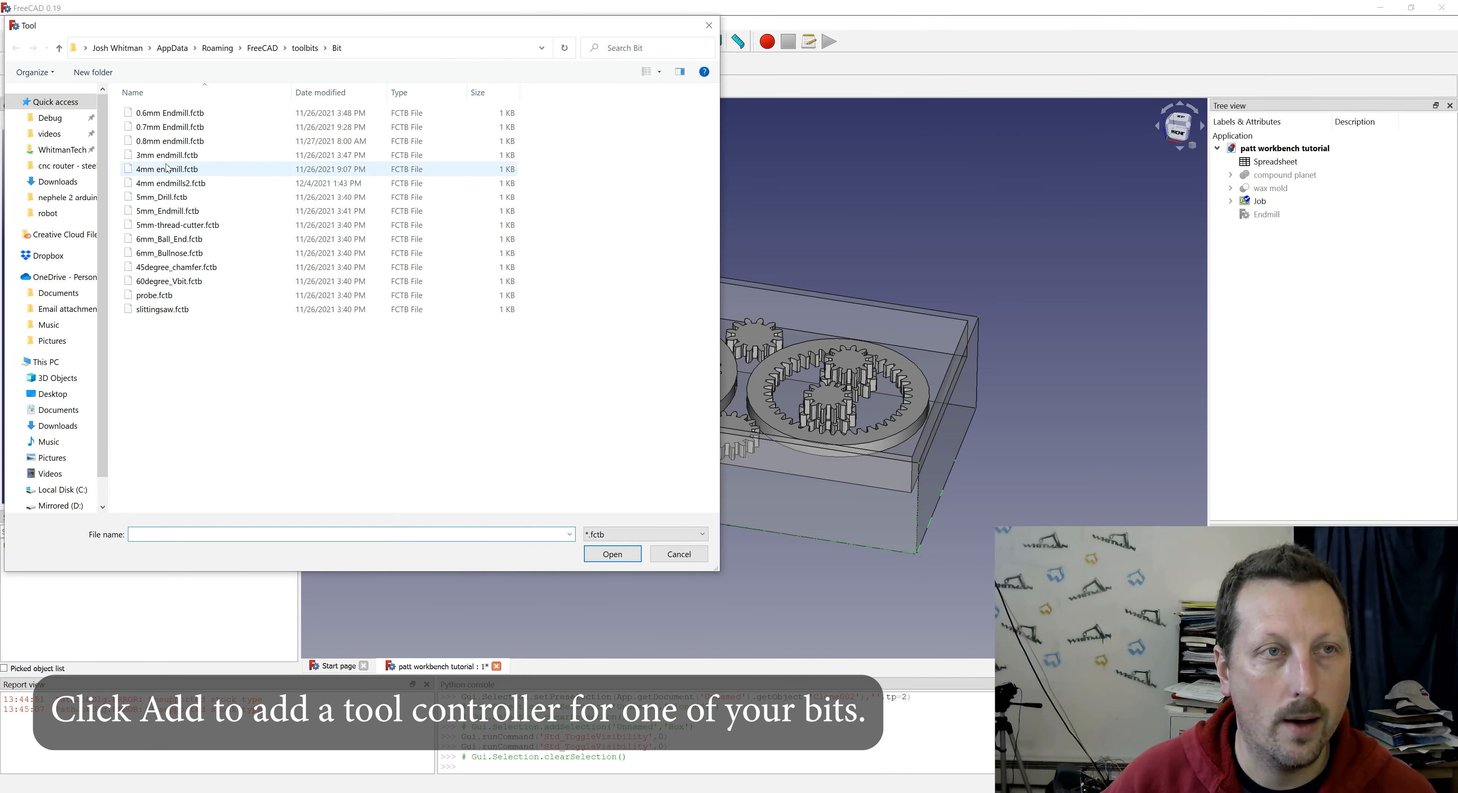
left_click(173, 183)
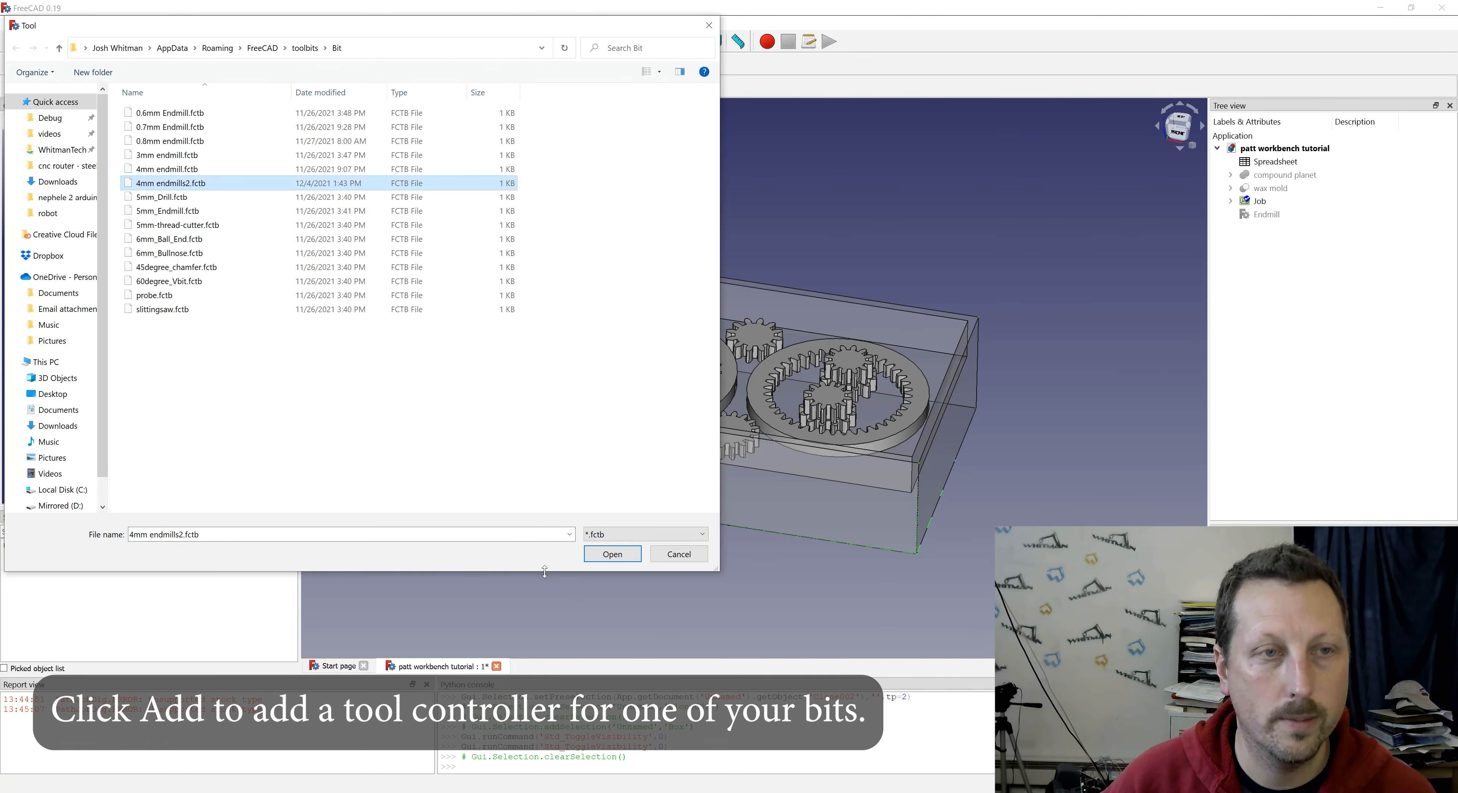
left_click(613, 554)
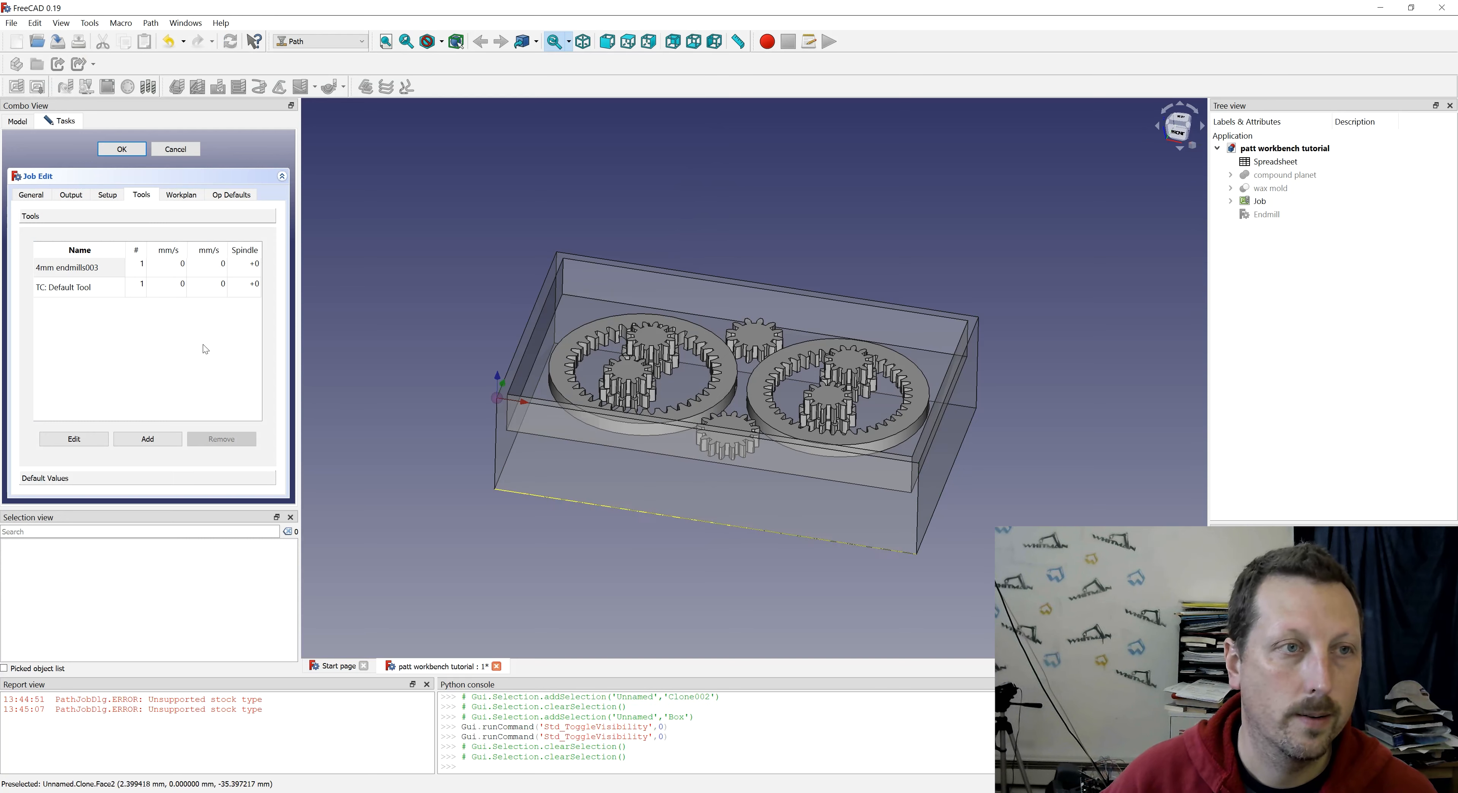
- Set the 4mm endmill controller's horizontal feed to 500 mm/s and vertical feed to 200 mm/s
left_click(168, 266)
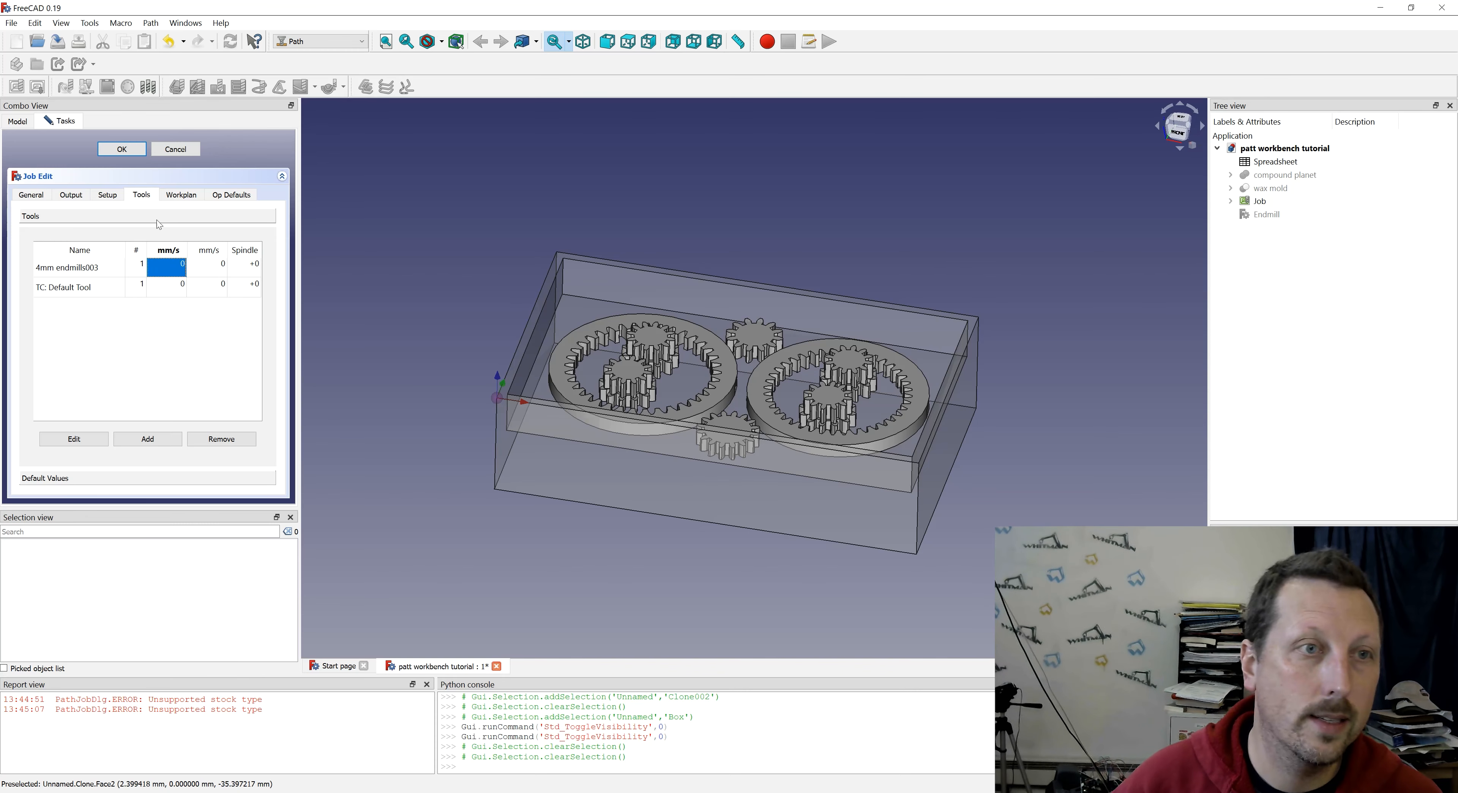
left_click(209, 249)
left_click(177, 268)
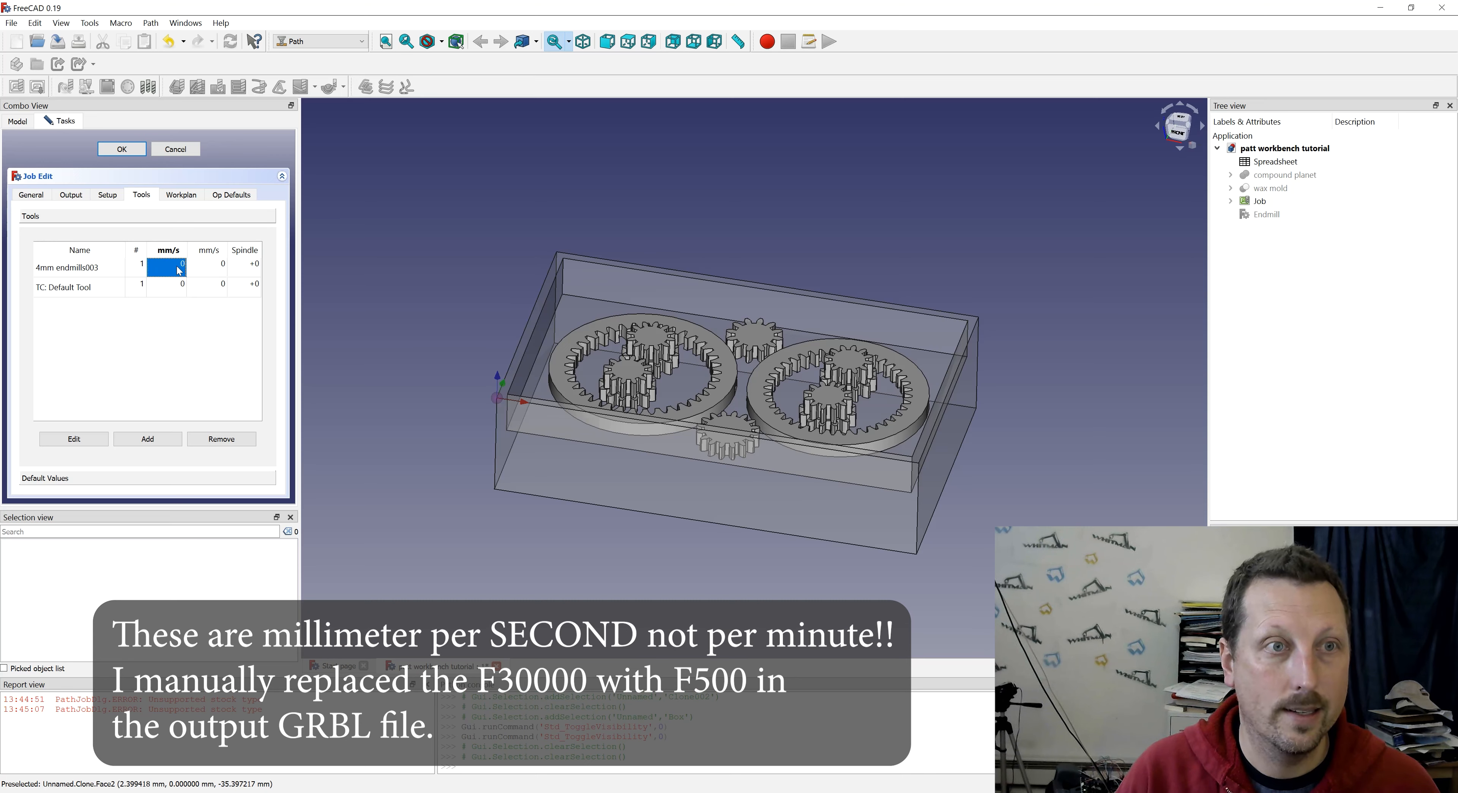
key("5")
key("0")
key("0")
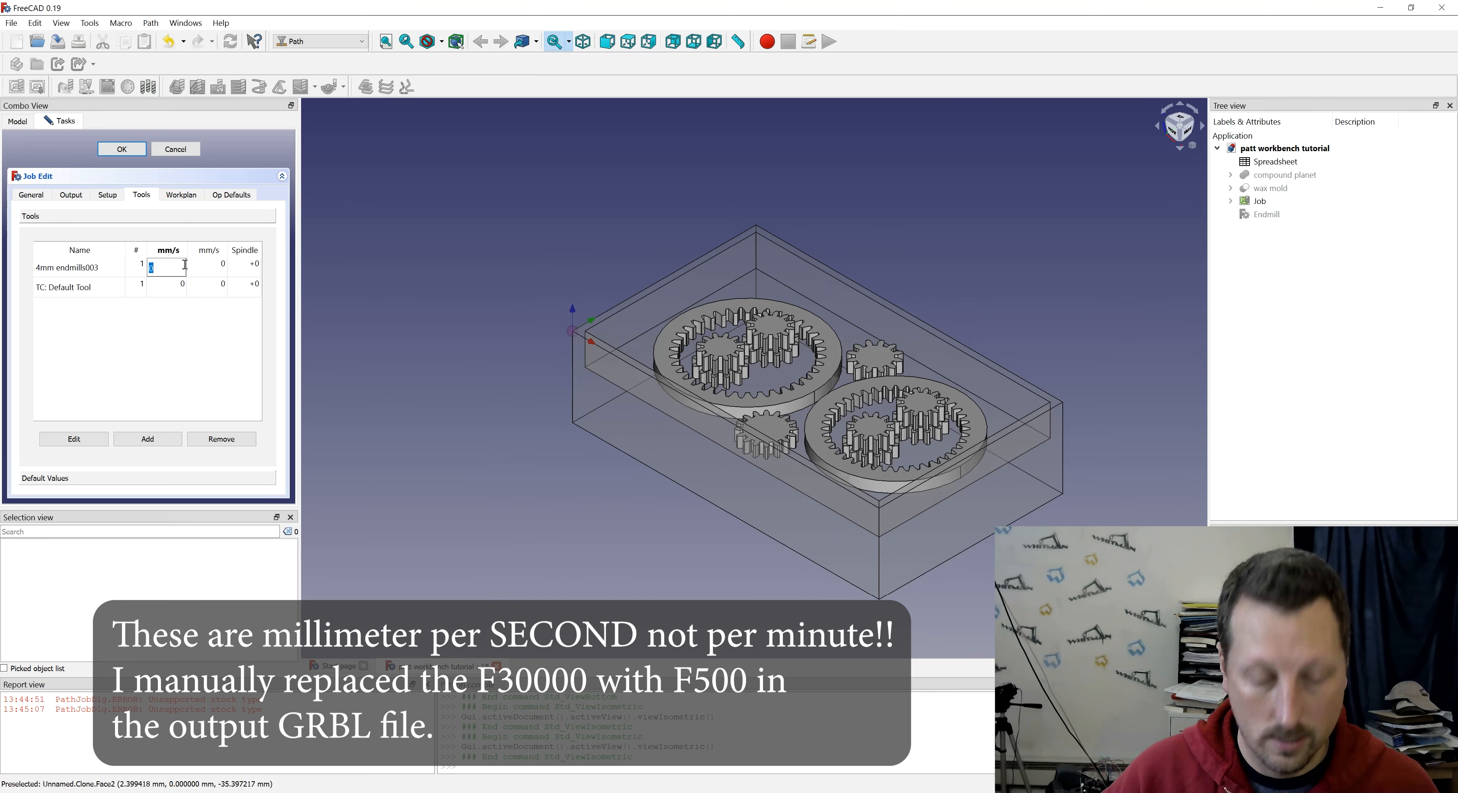
type("500")
key("Tab")
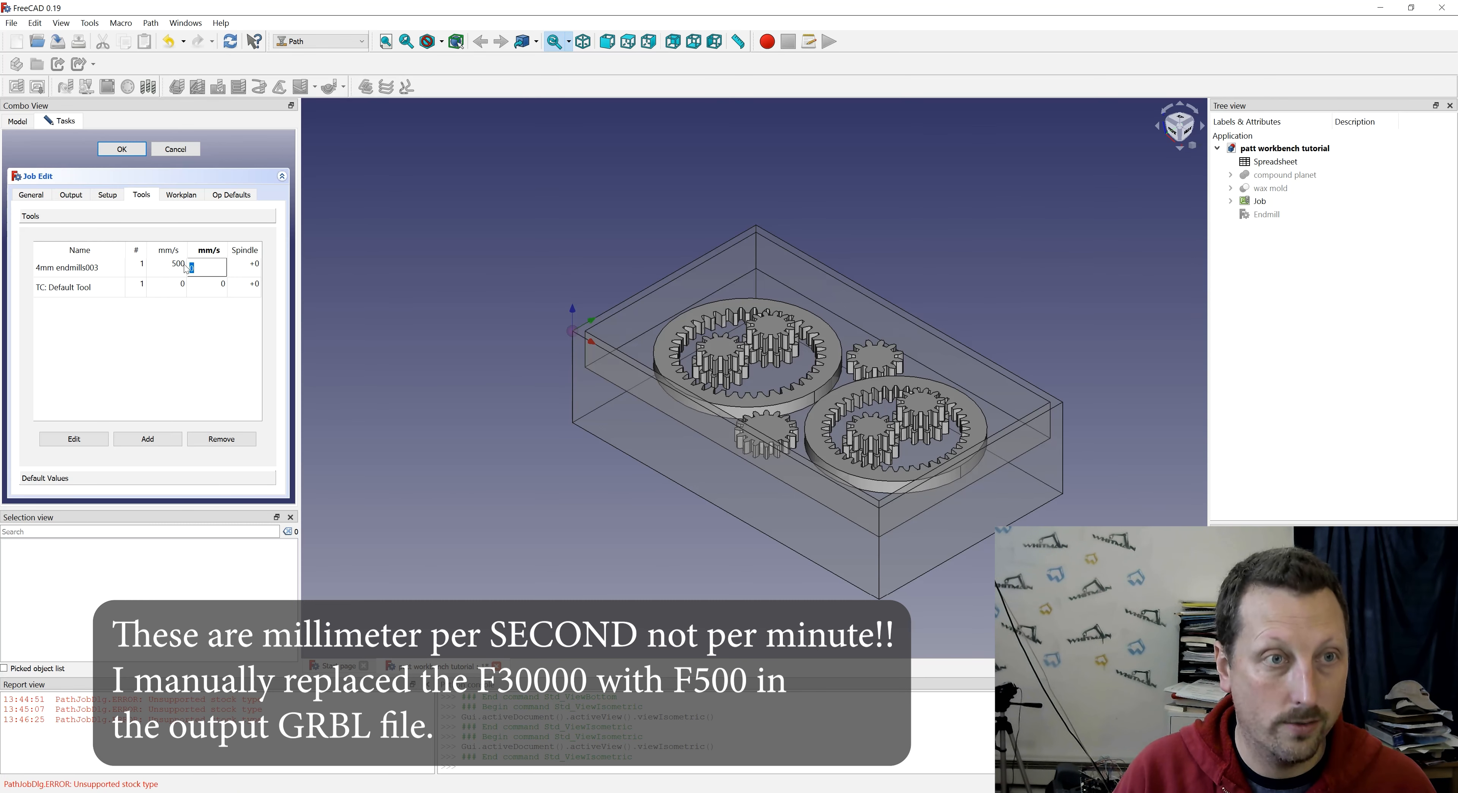
key("Return")
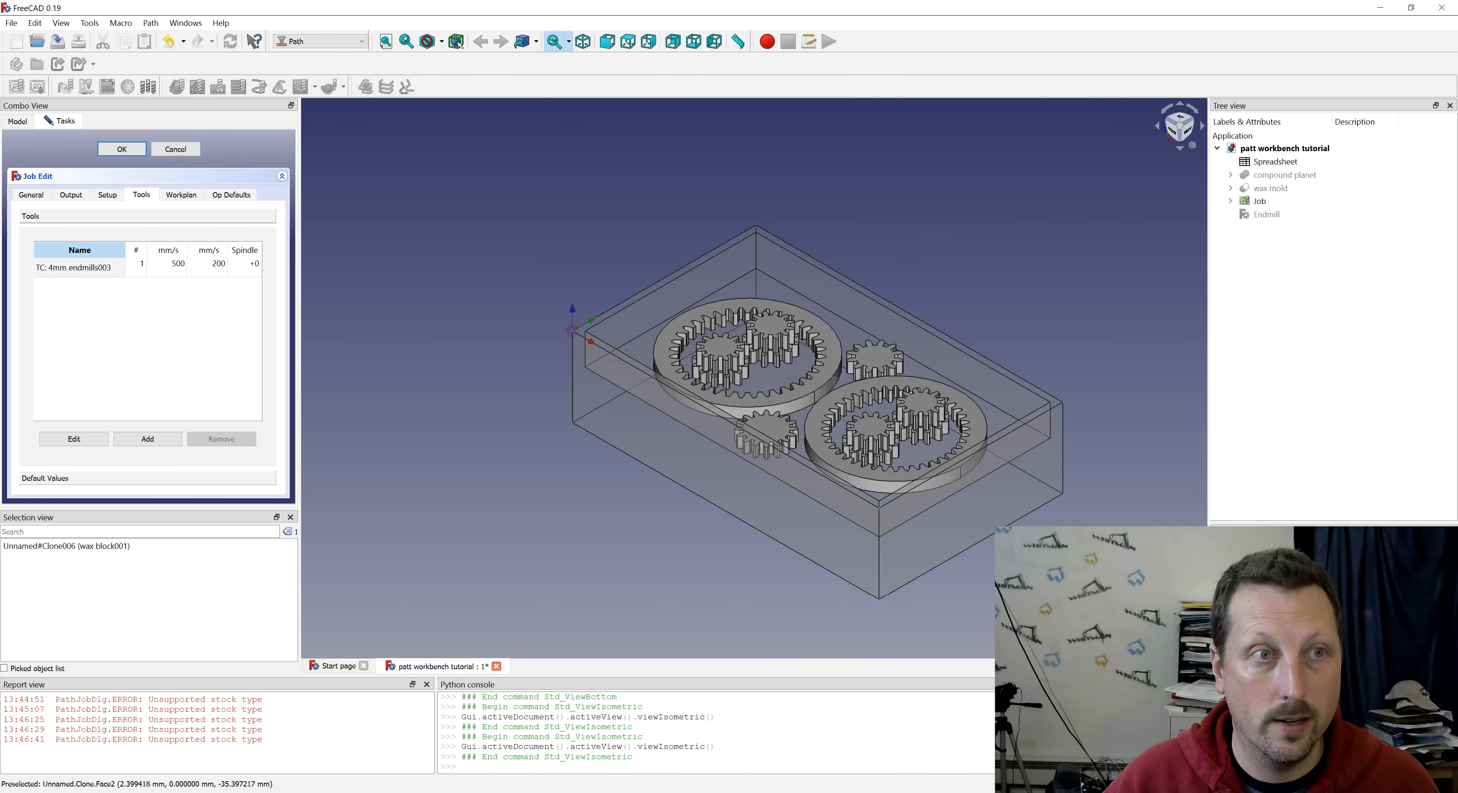
- Create a new endmill tool bit in the Default library and save it as "1mm endmill"
left_click(891, 219)
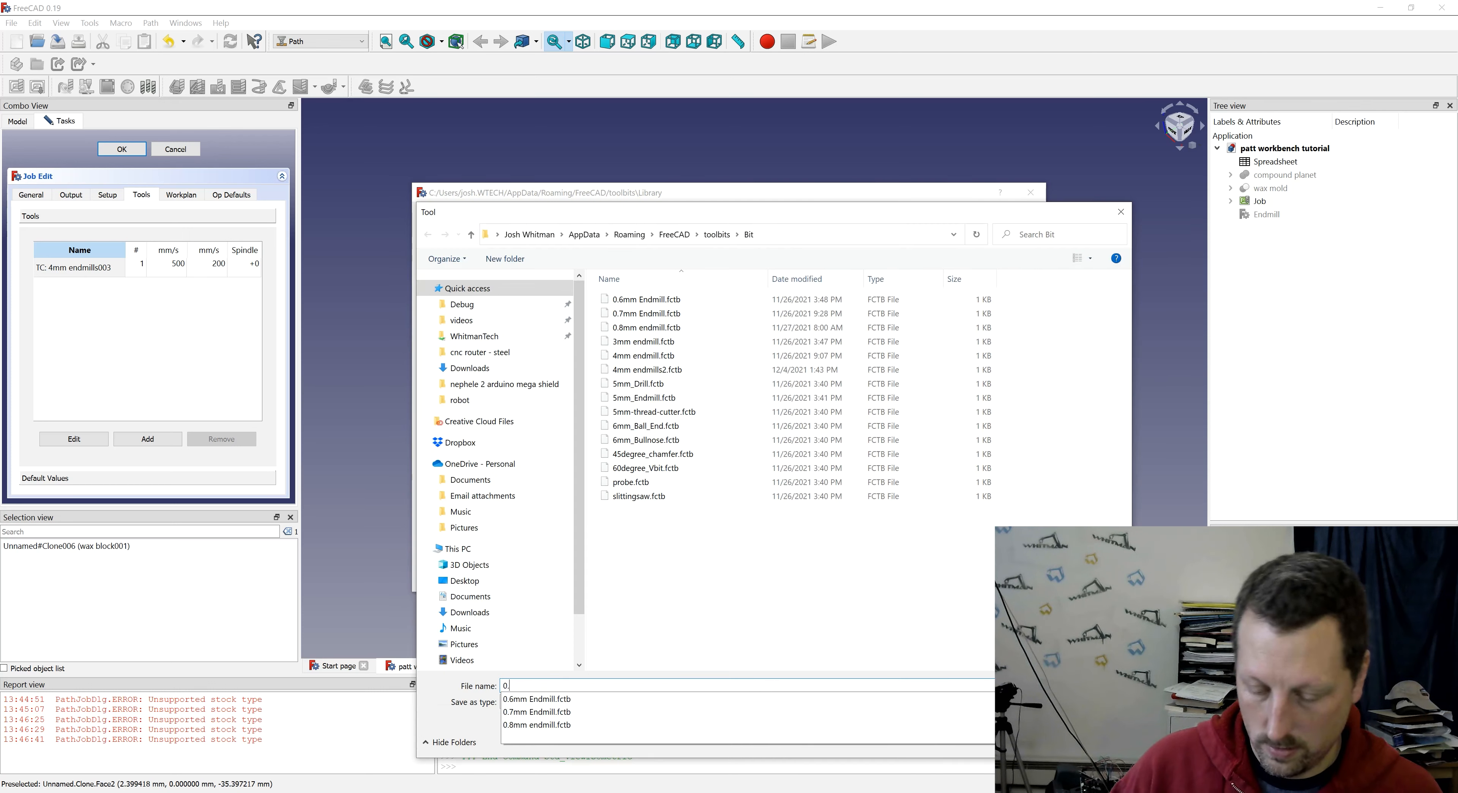
key("BackSpace")
key("BackSpace")
type("1mm endmill")
key("Return")
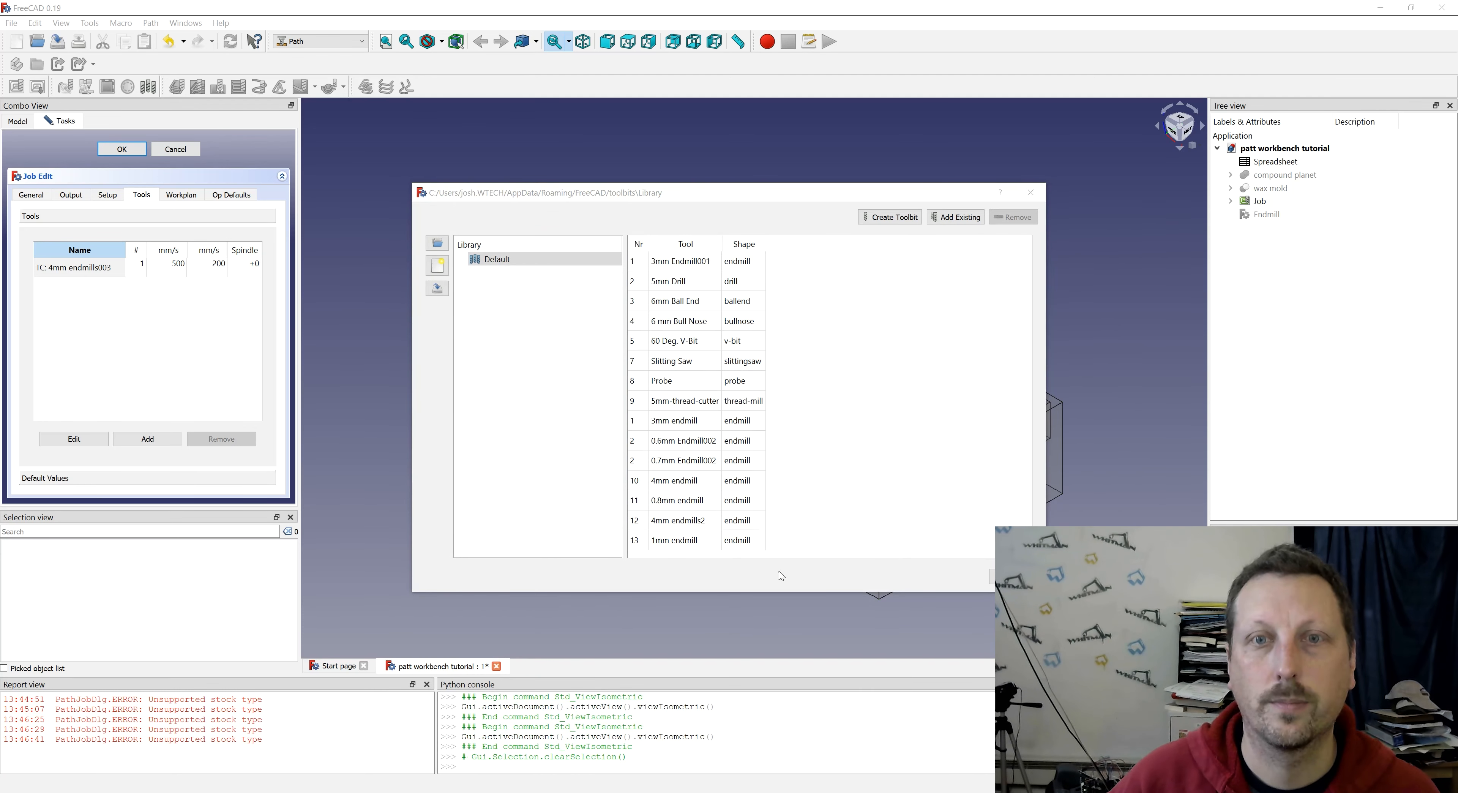
- Set the diameter of the 1mm endmill tool bit to 1 mm
double_click(690, 546)
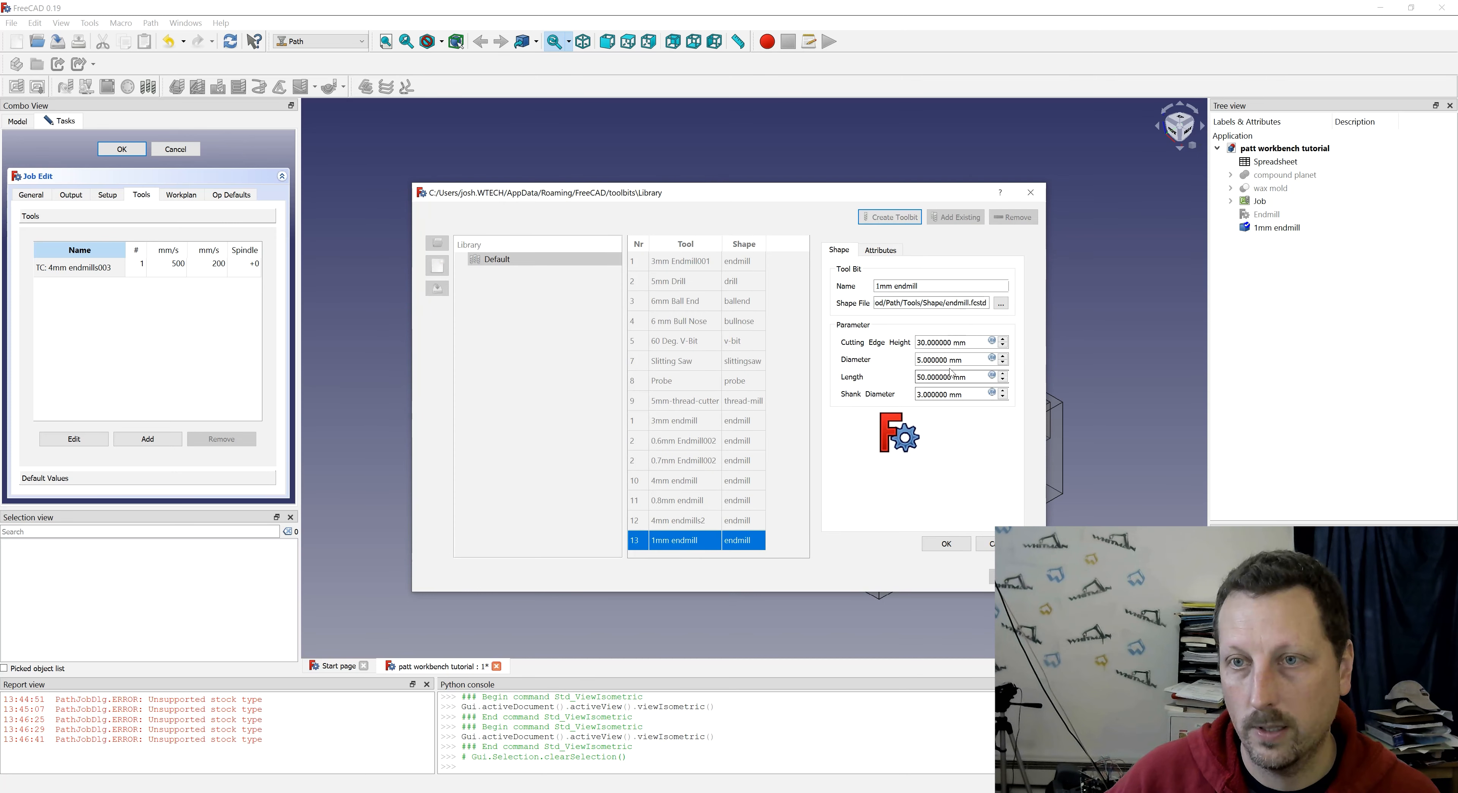
triple_click(970, 362)
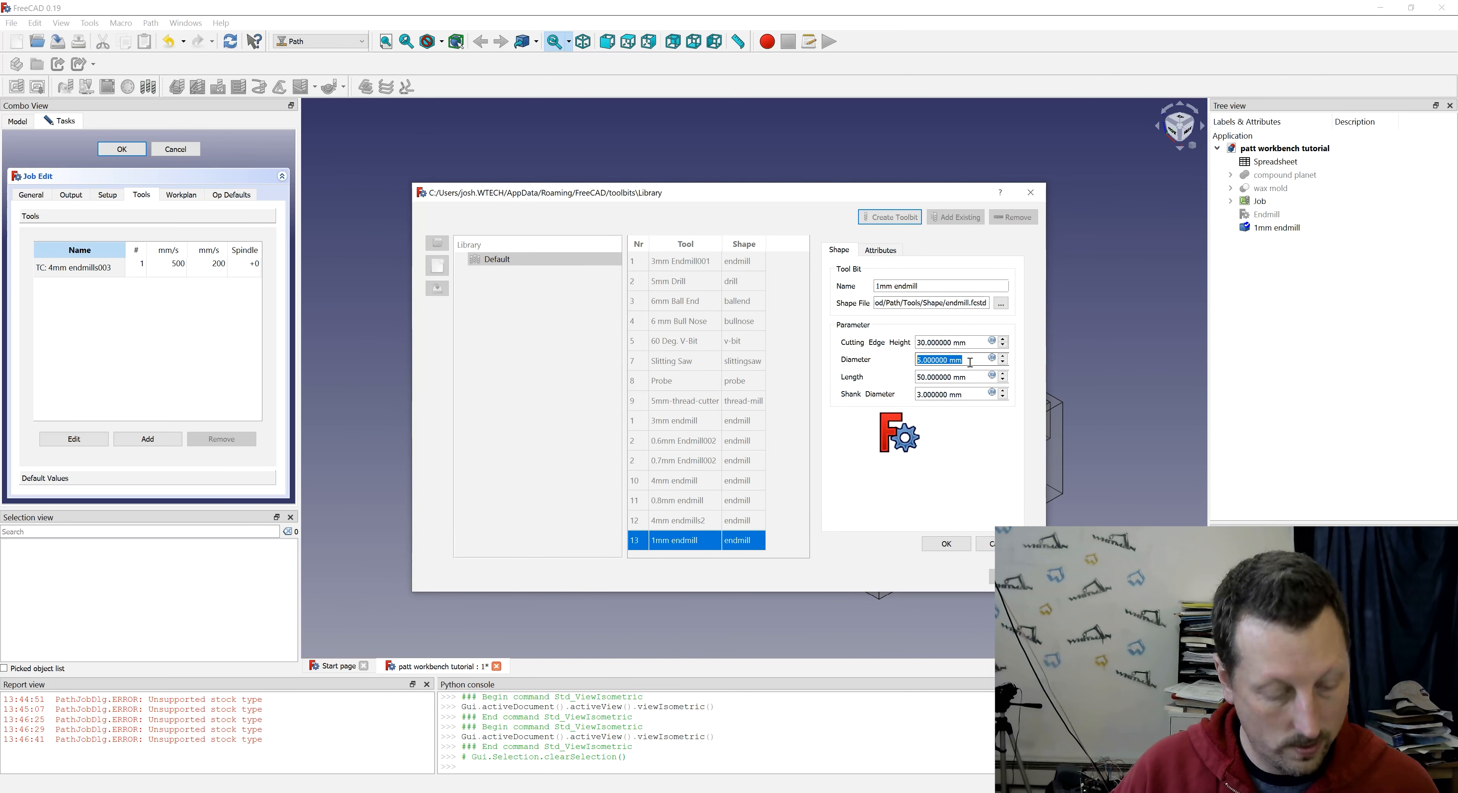
type("1")
key("Tab")
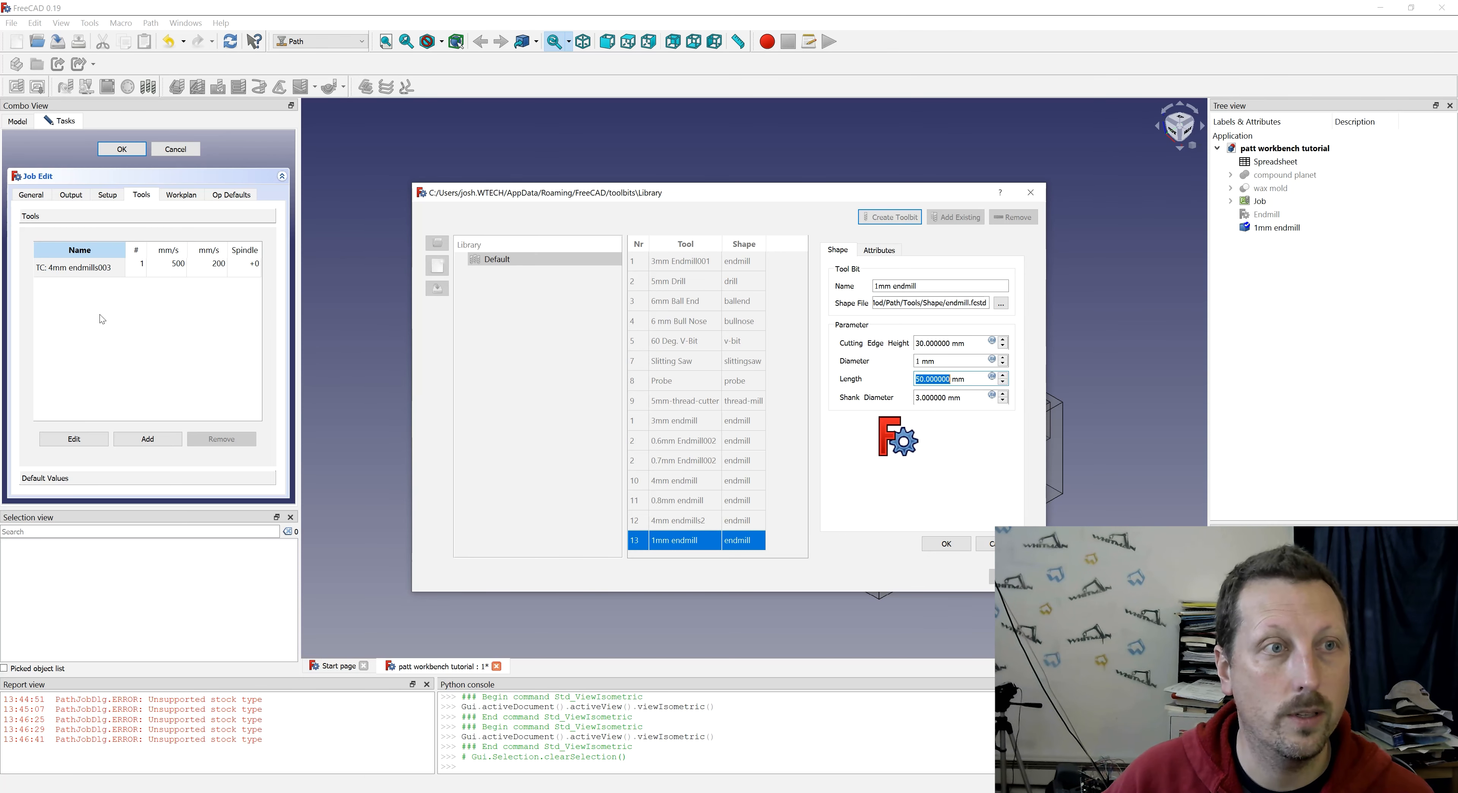
left_click(981, 542)
- Create another tool bit from the endmill.fcstd shape and save it as "1.3mm Endmill"
left_click(889, 217)
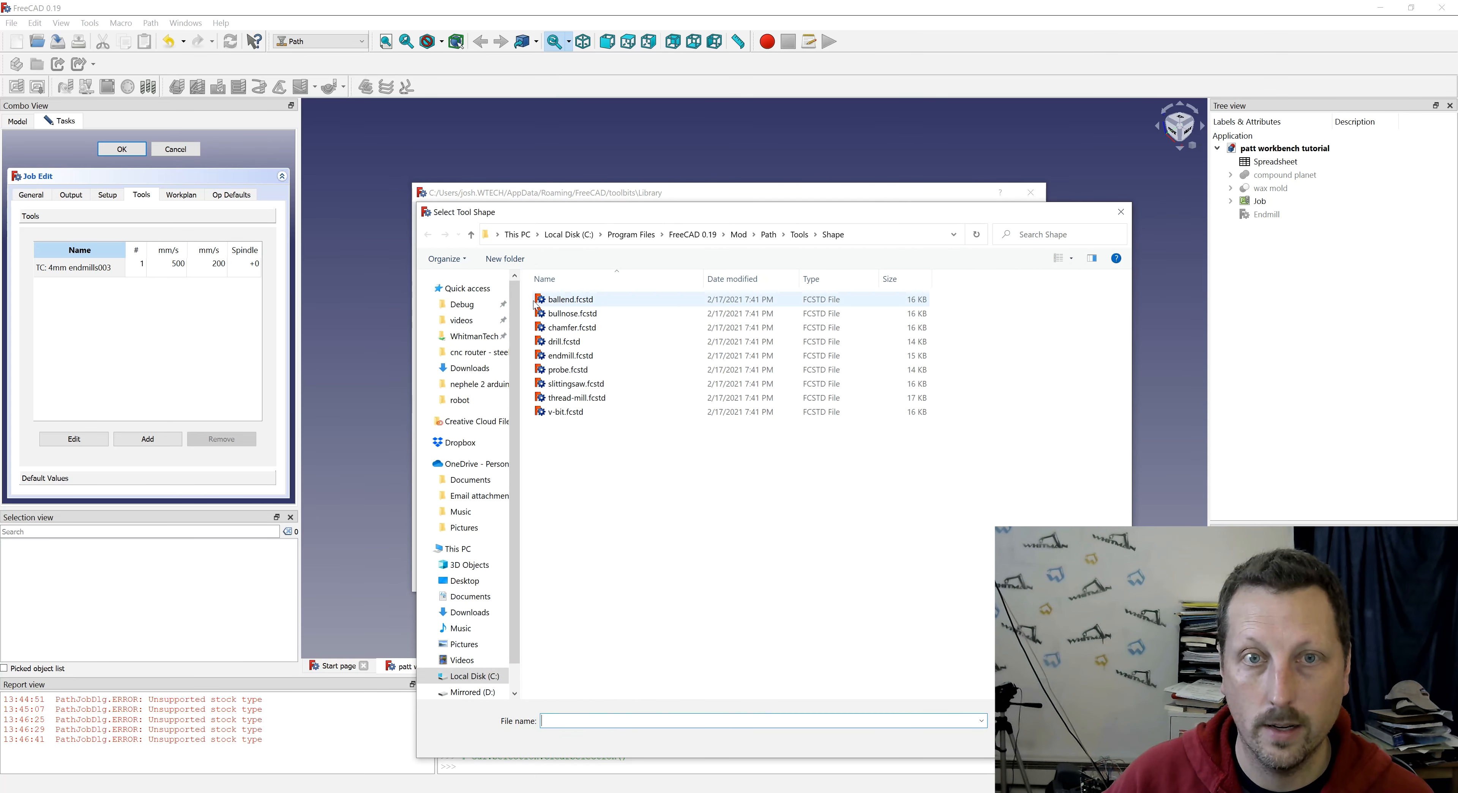
double_click(569, 356)
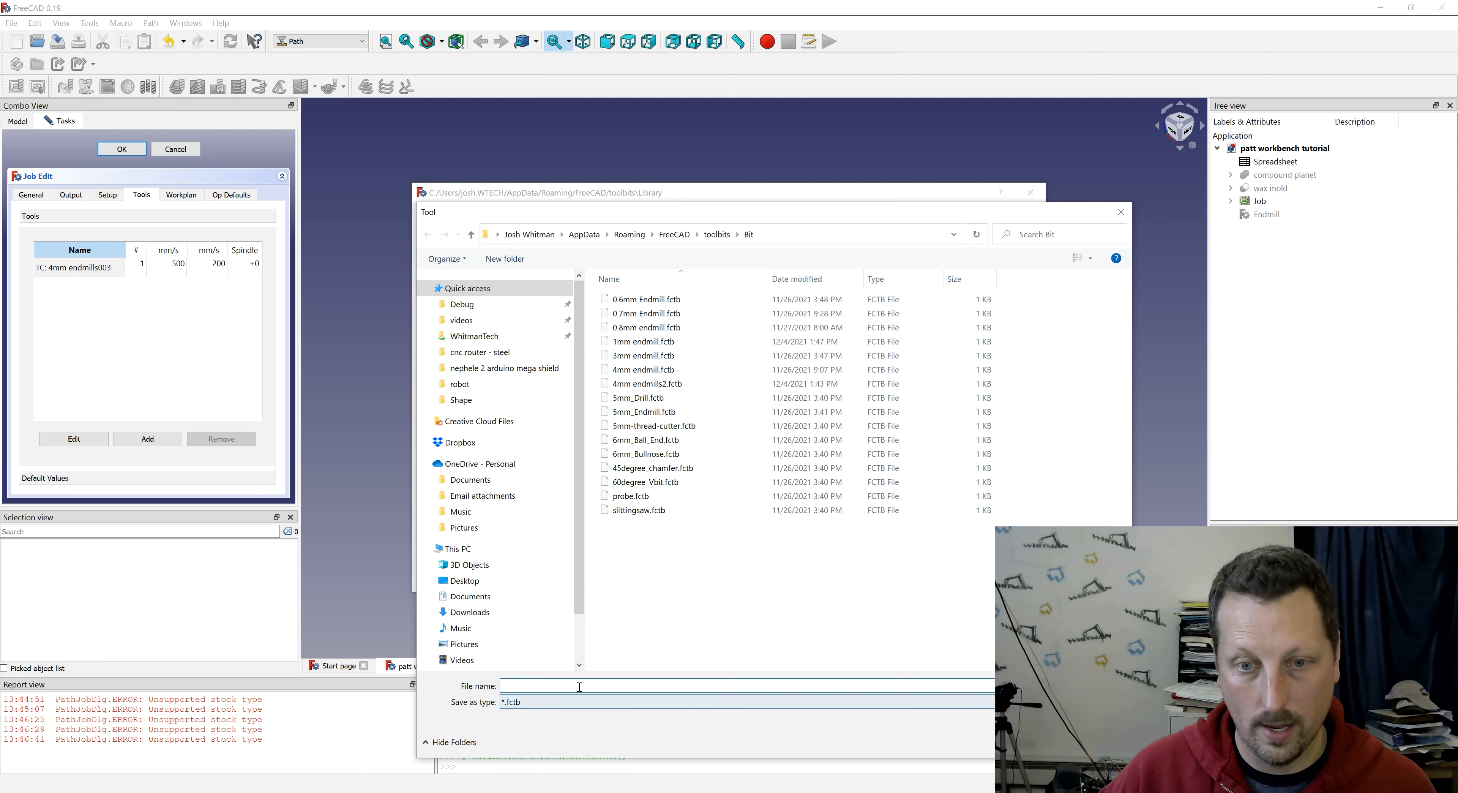
type("1.3mm Endmill")
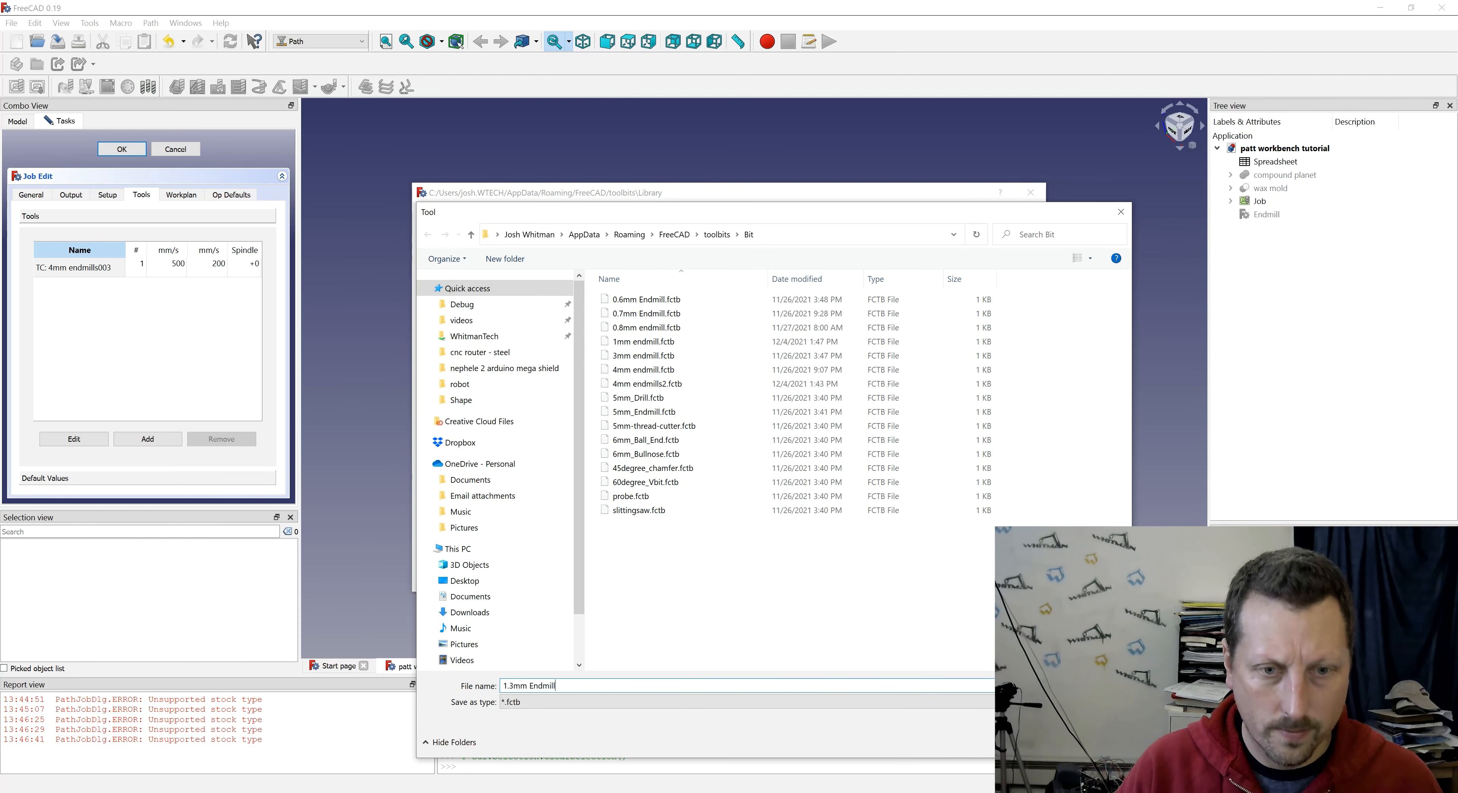
key("Return")
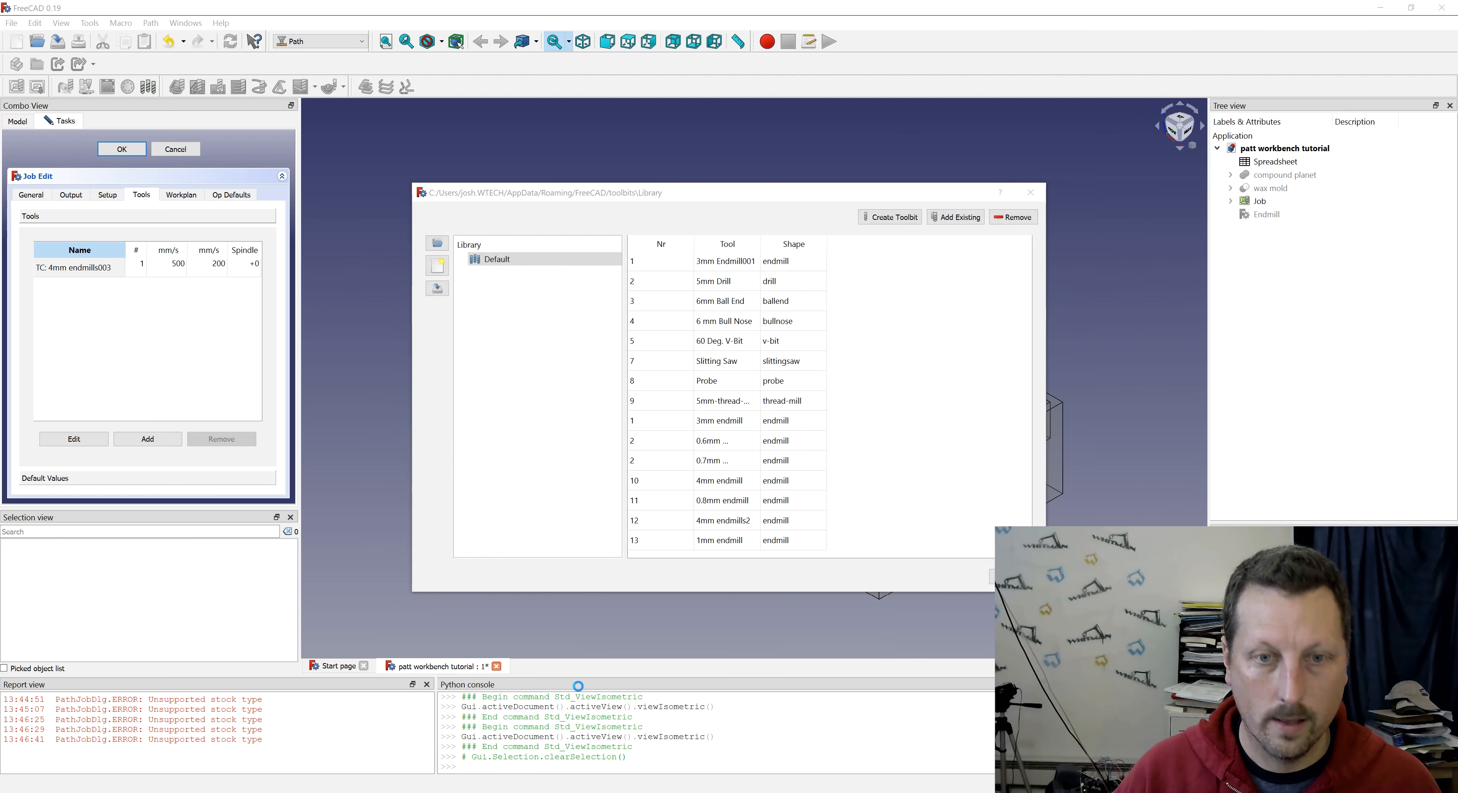
- Set the diameter of the 1.3mm endmill tool bit to 1.3 mm
scroll(914, 495, "down", 1)
double_click(750, 549)
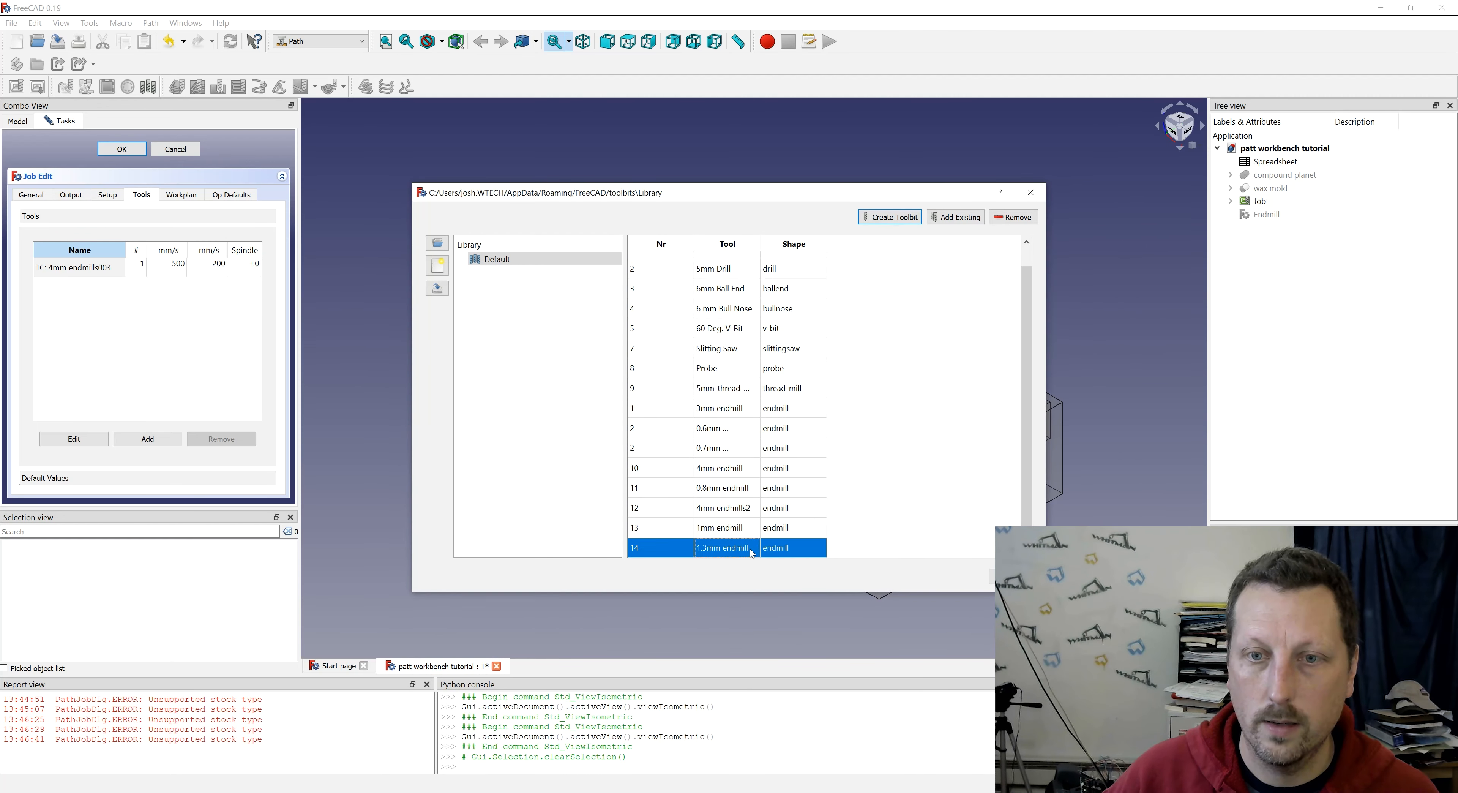
left_click_drag(969, 360, 916, 359)
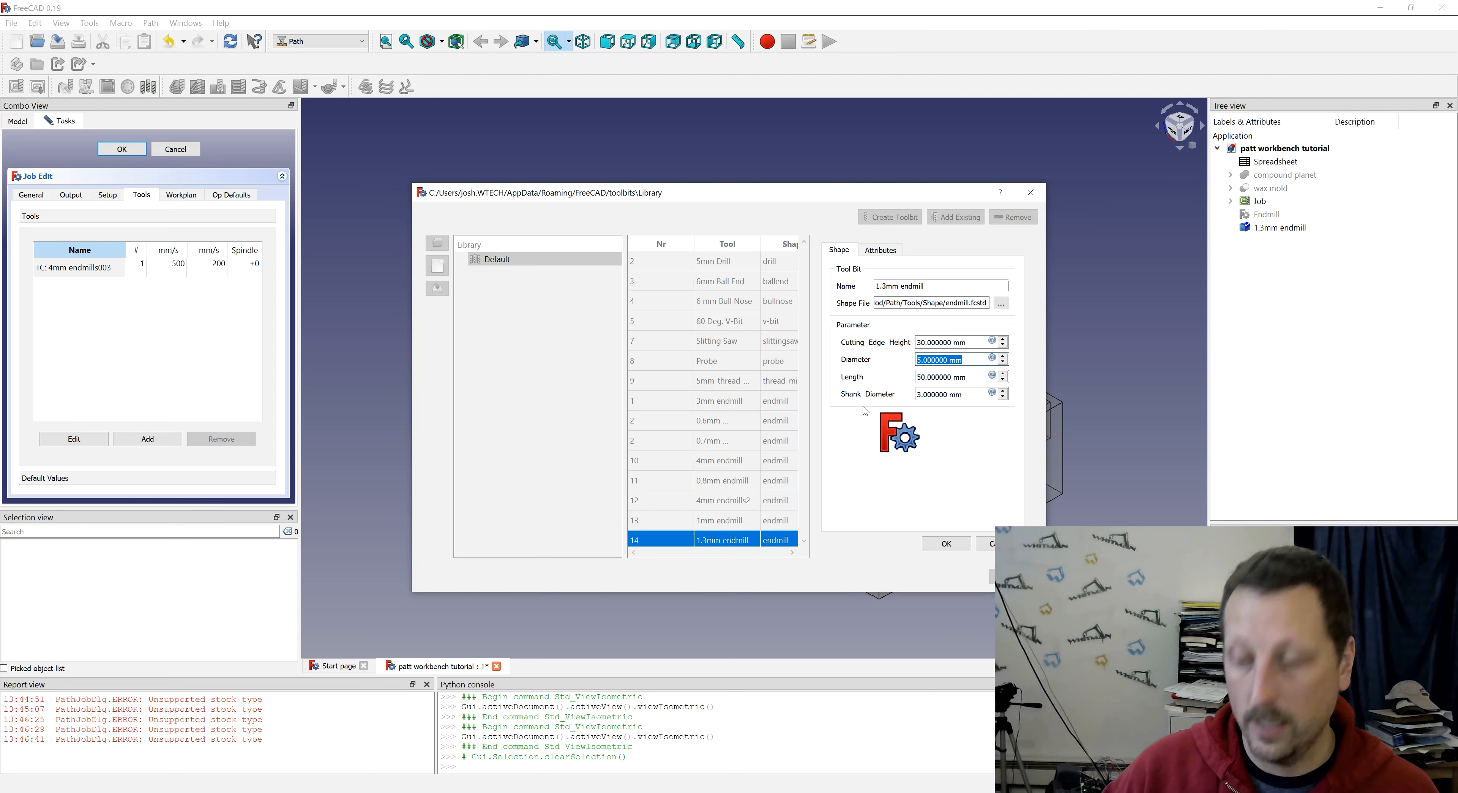
type("1.3")
key("Tab")
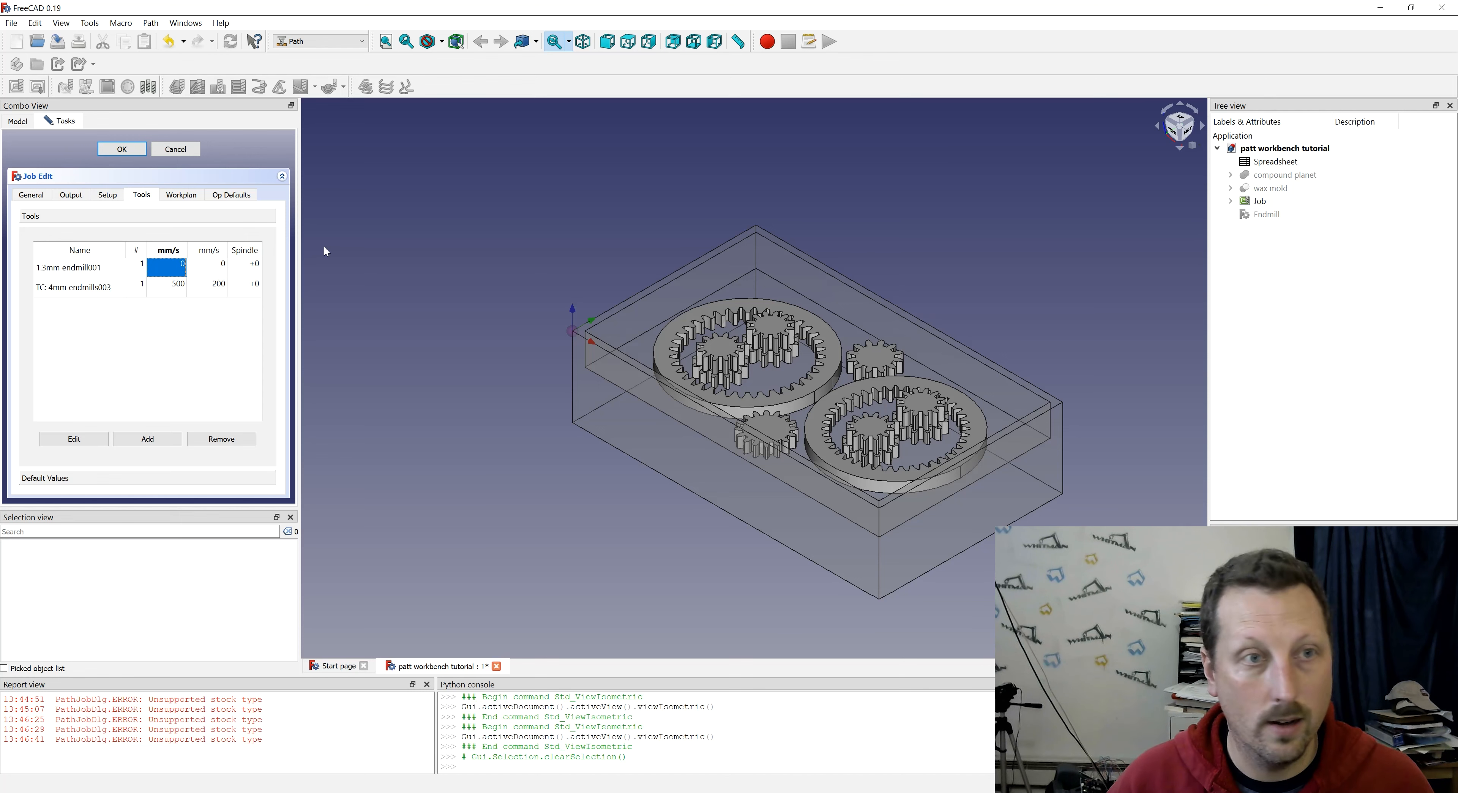
- Set the 1.3mm endmill controller's horizontal feed to 500 mm/s and vertical feed to 200 mm/s
key("5")
key("0")
double_click(181, 265)
type("500")
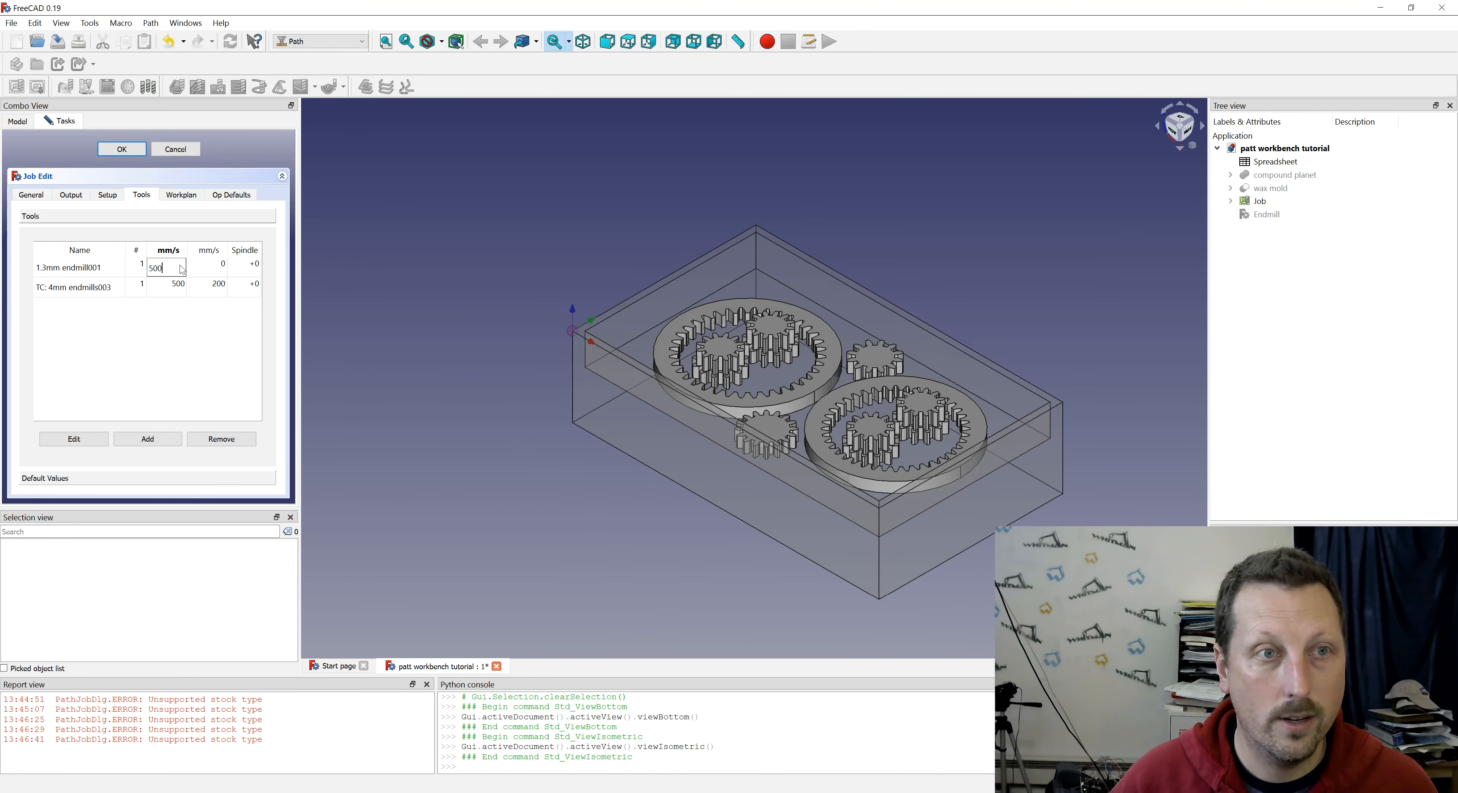
key("Tab")
type("200")
key("Tab")
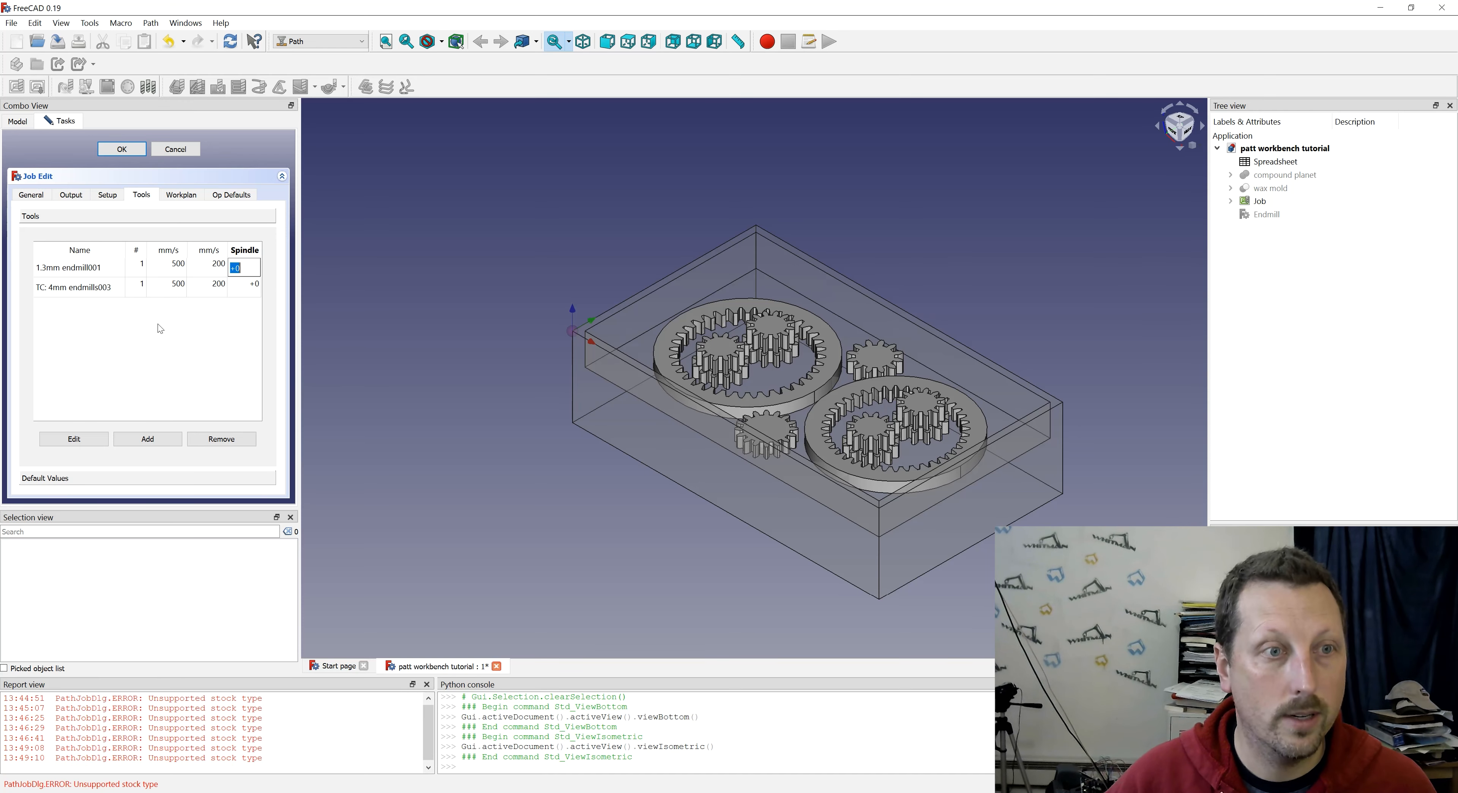
- Add a tool controller to the job for the 1mm endmill.fctb bit
left_click(145, 440)
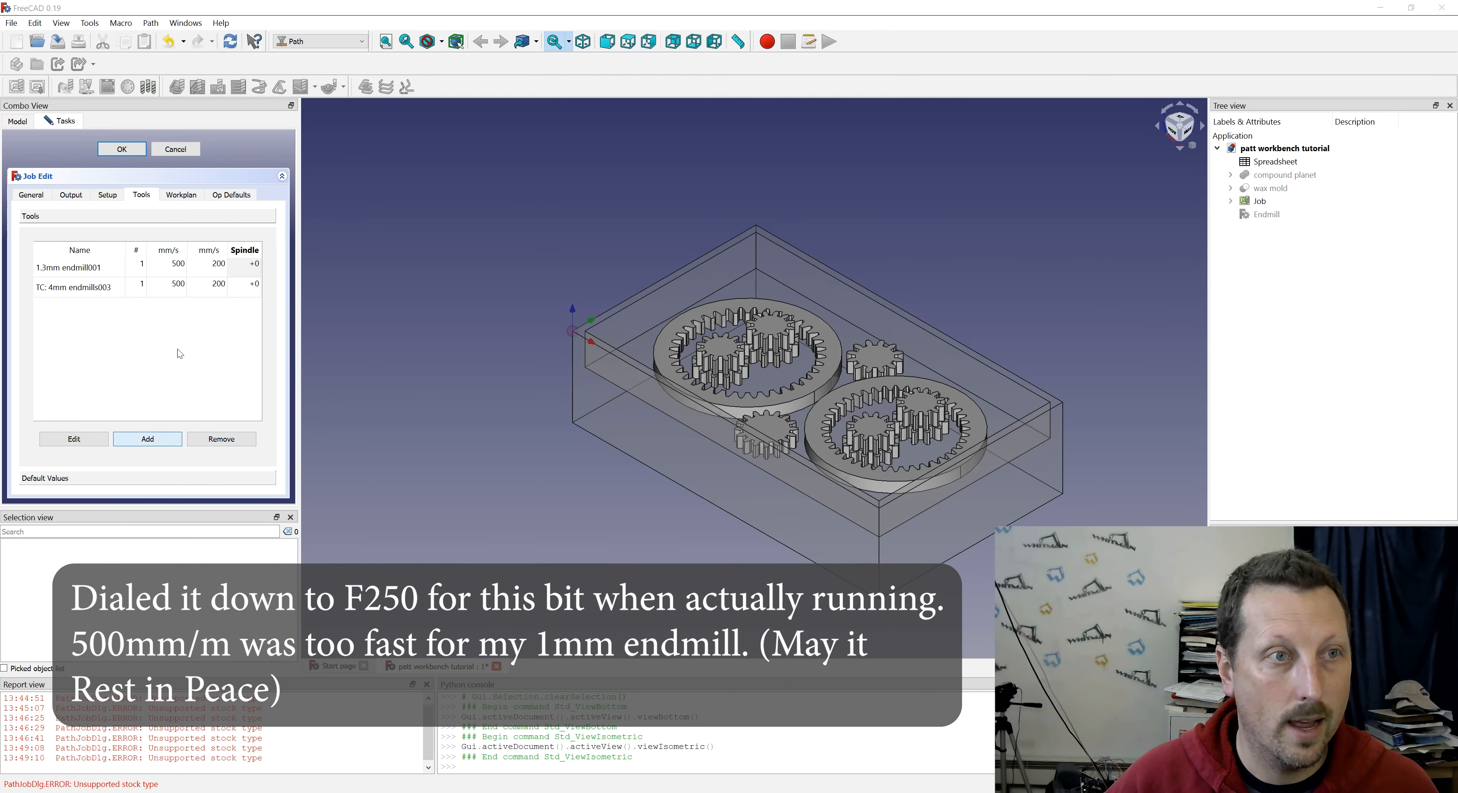
left_click(157, 169)
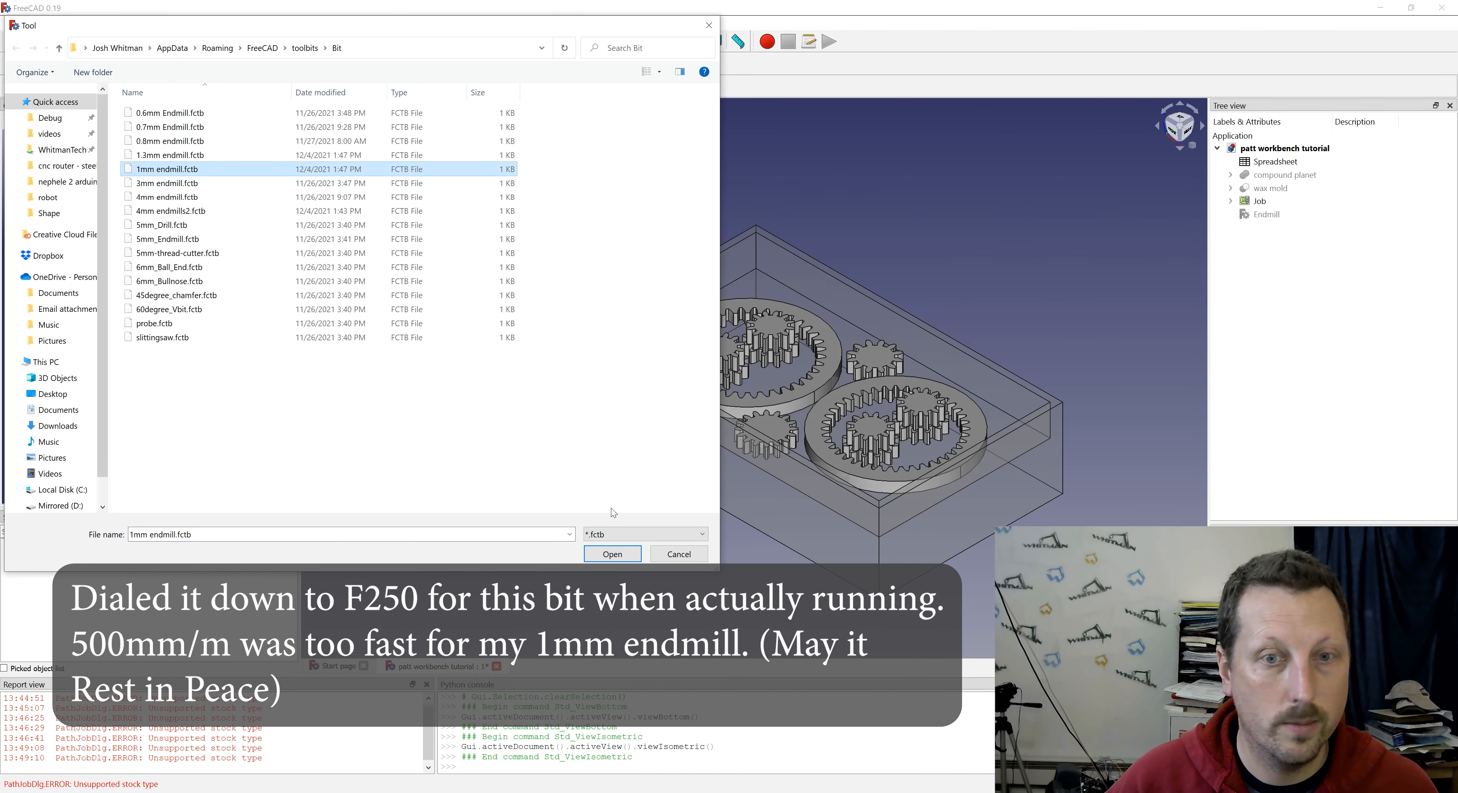
left_click(613, 554)
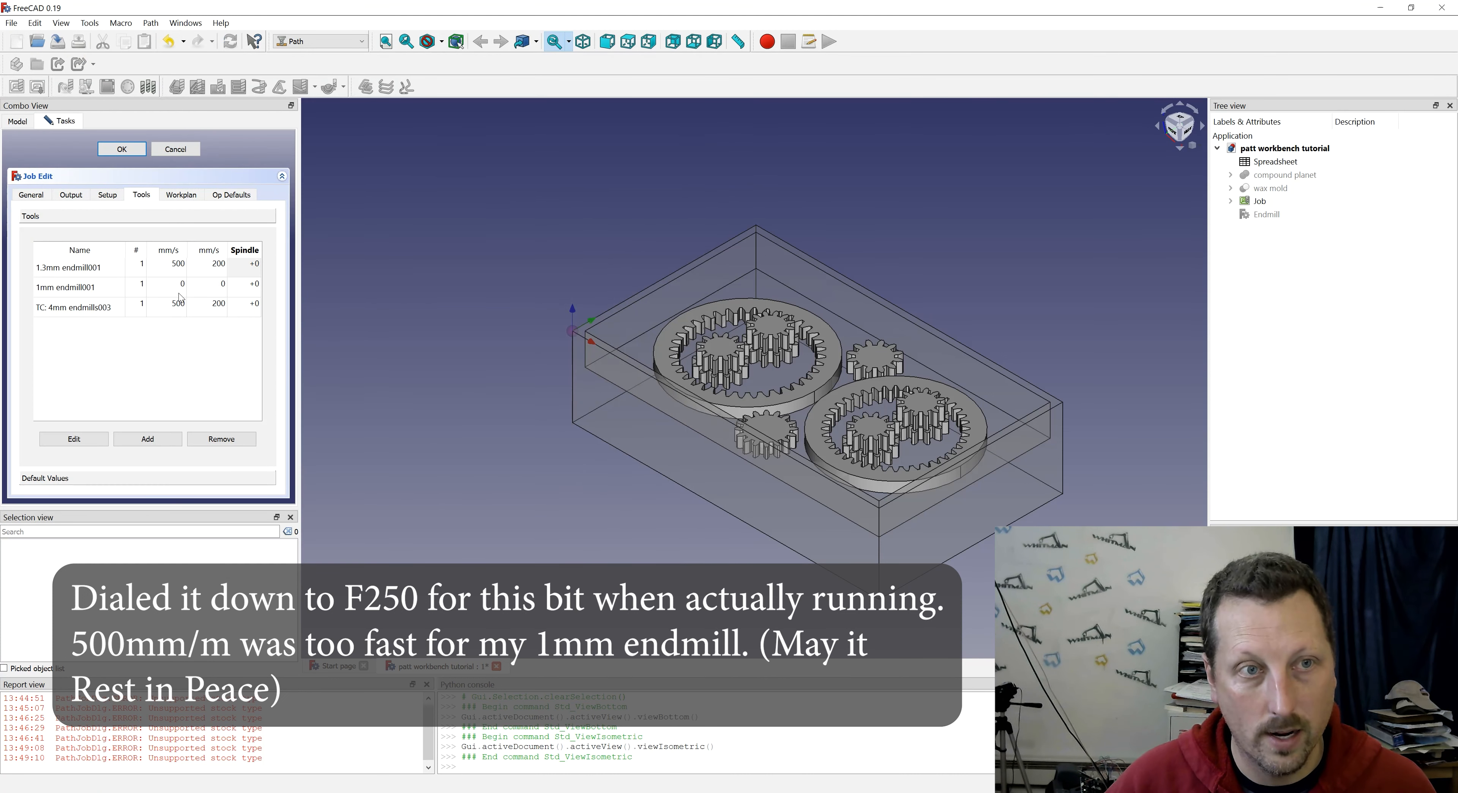
- Set the 1mm endmill controller's horizontal feed to 500 mm/s and vertical feed to 200 mm/s
double_click(181, 287)
type("500")
key("Tab")
type("200")
key("Tab")
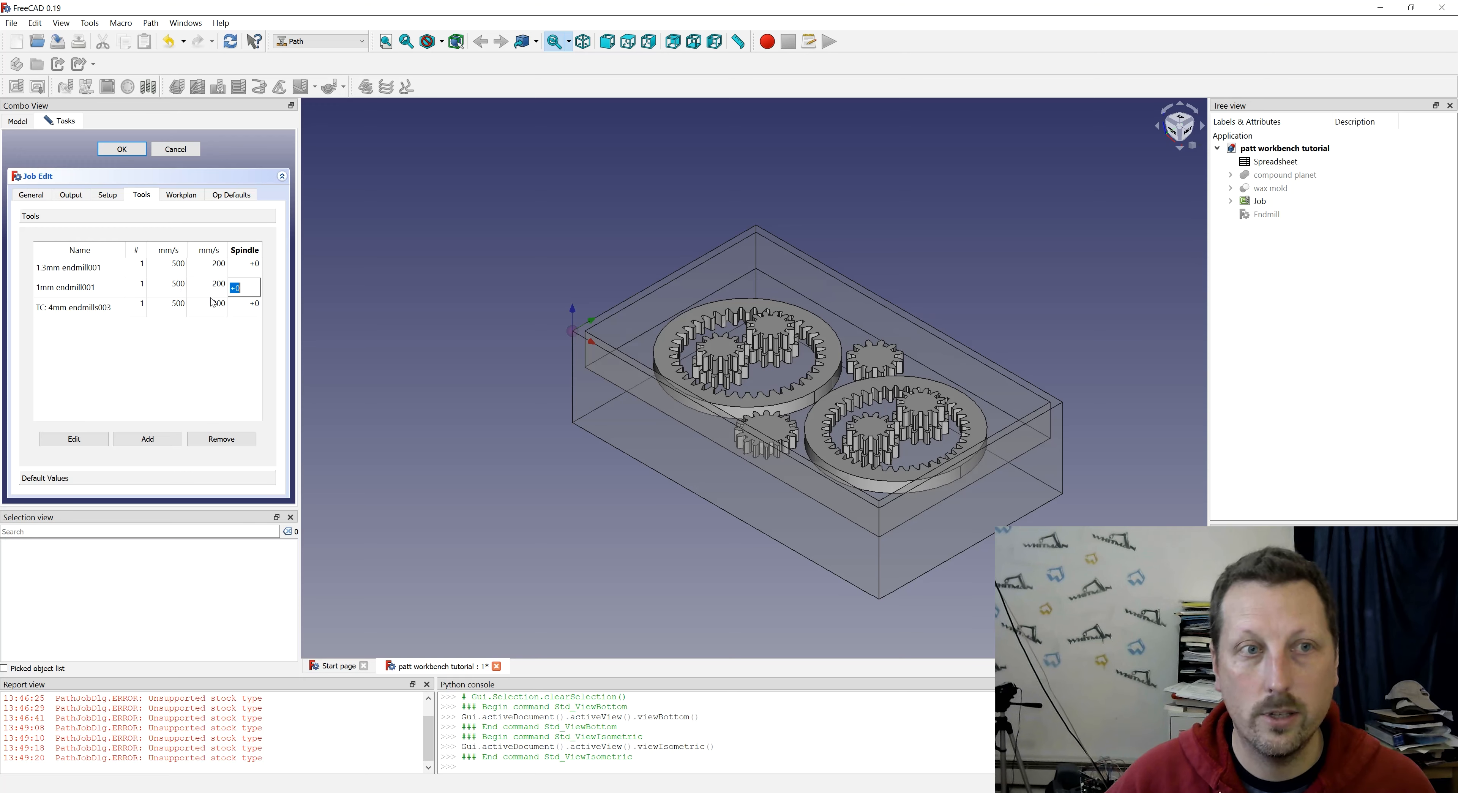
left_click(170, 371)
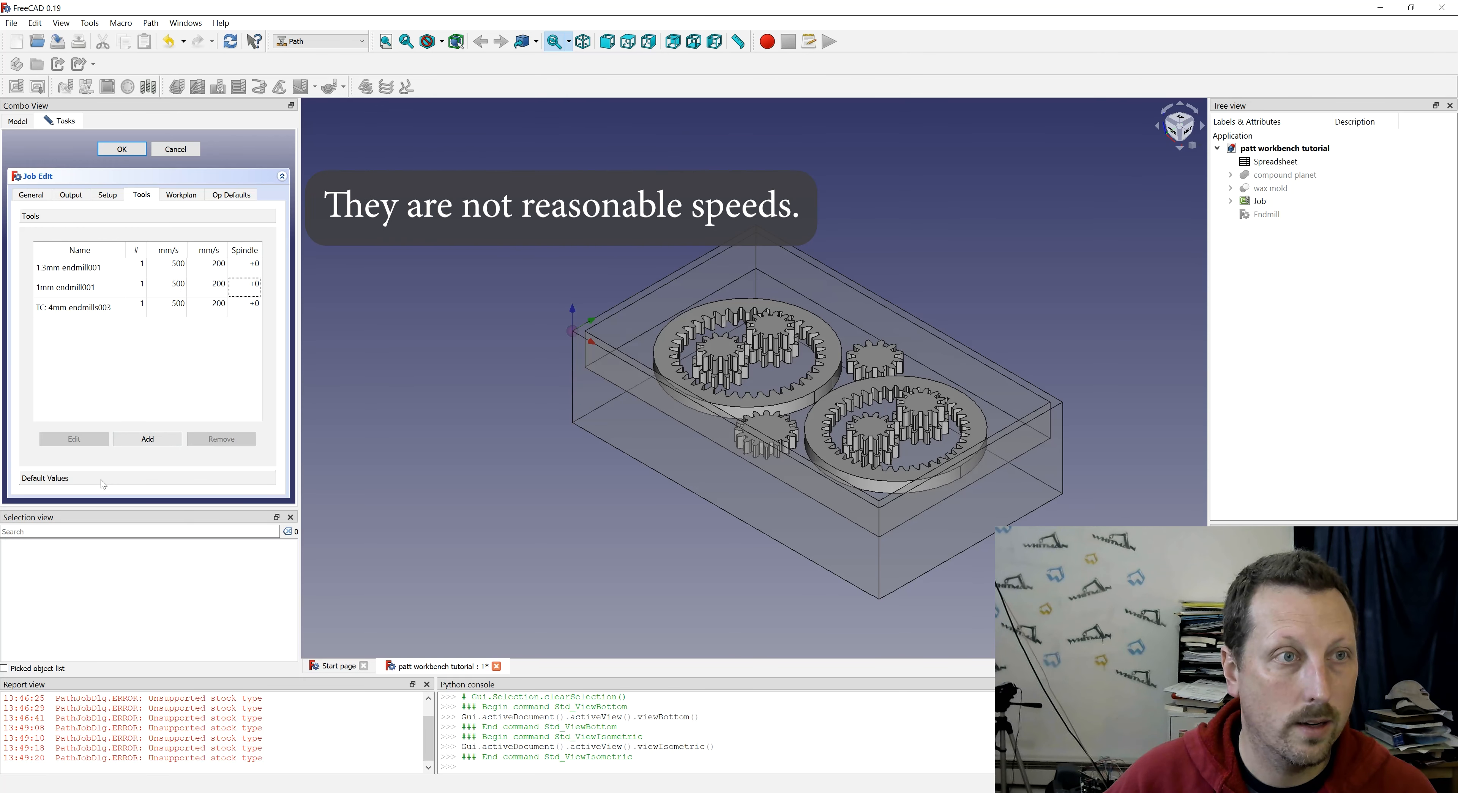
- Prefix the 1.3mm endmill controller's name with "TC:" in the job's tool list
left_click(60, 270)
left_click(64, 274)
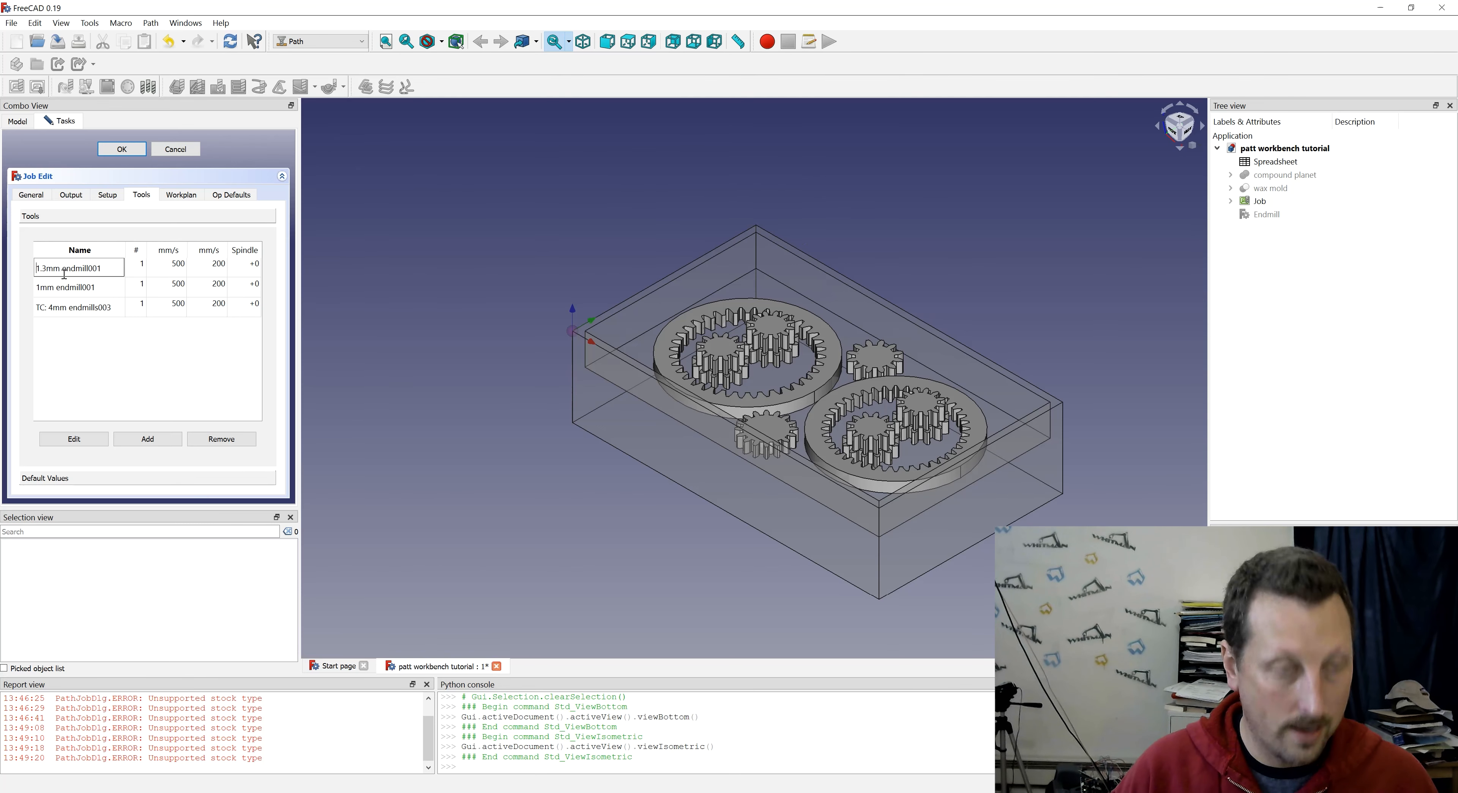
key("Home")
type("TC:")
key("Return")
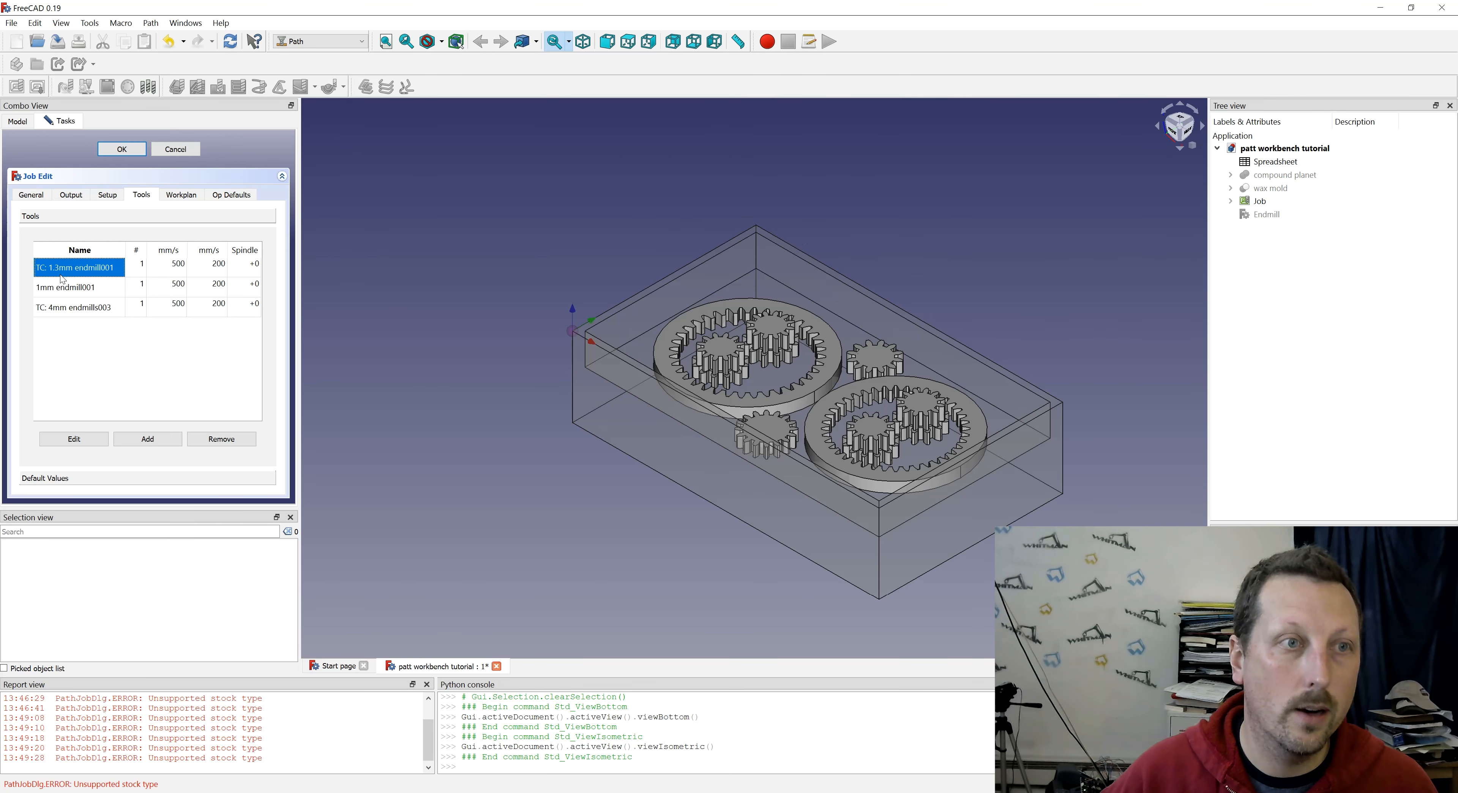
- Prefix the 1mm endmill controller's name with "TC:" to match the other controllers
left_click(60, 289)
left_click(59, 288)
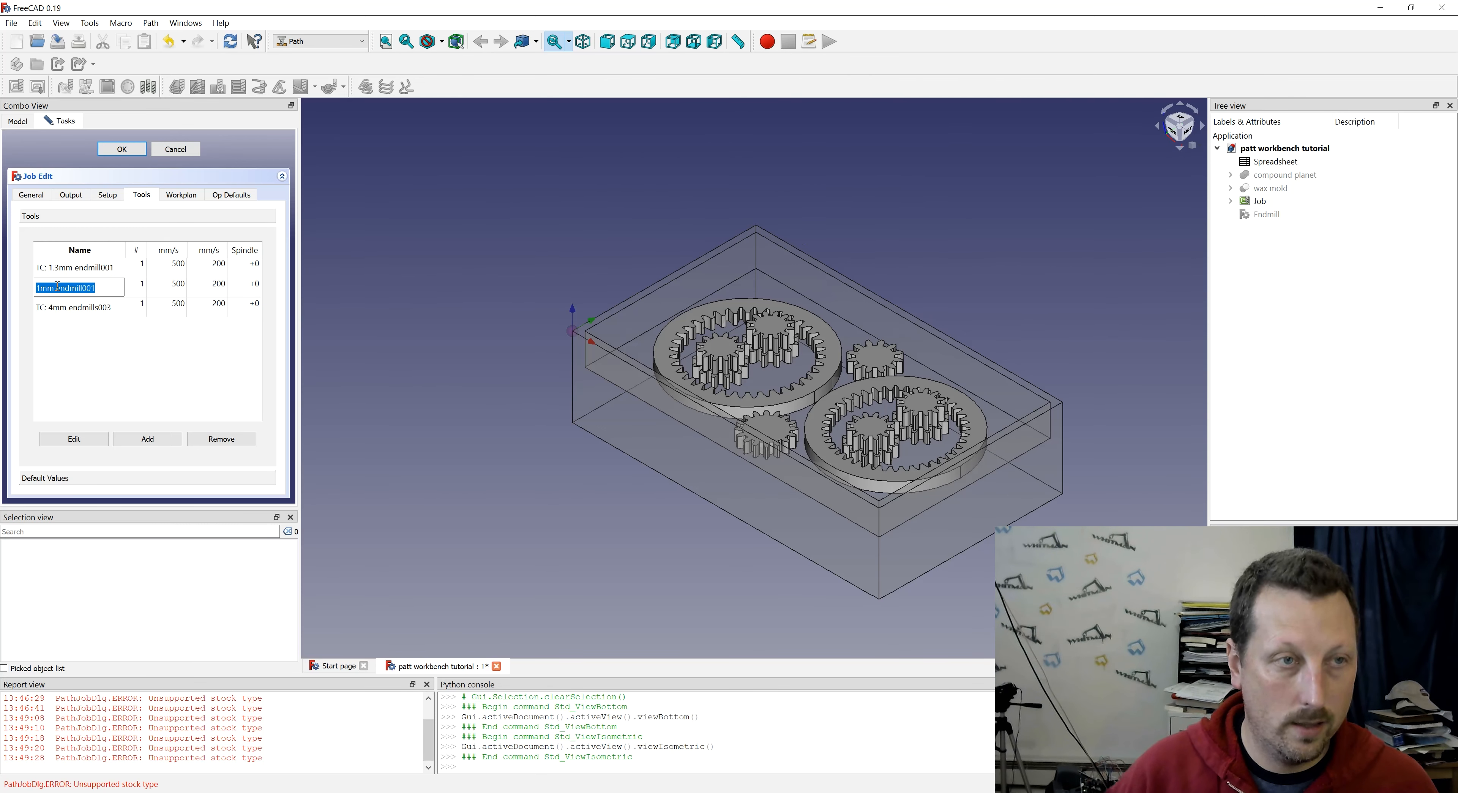
key("Home")
type("TC:")
key("Return")
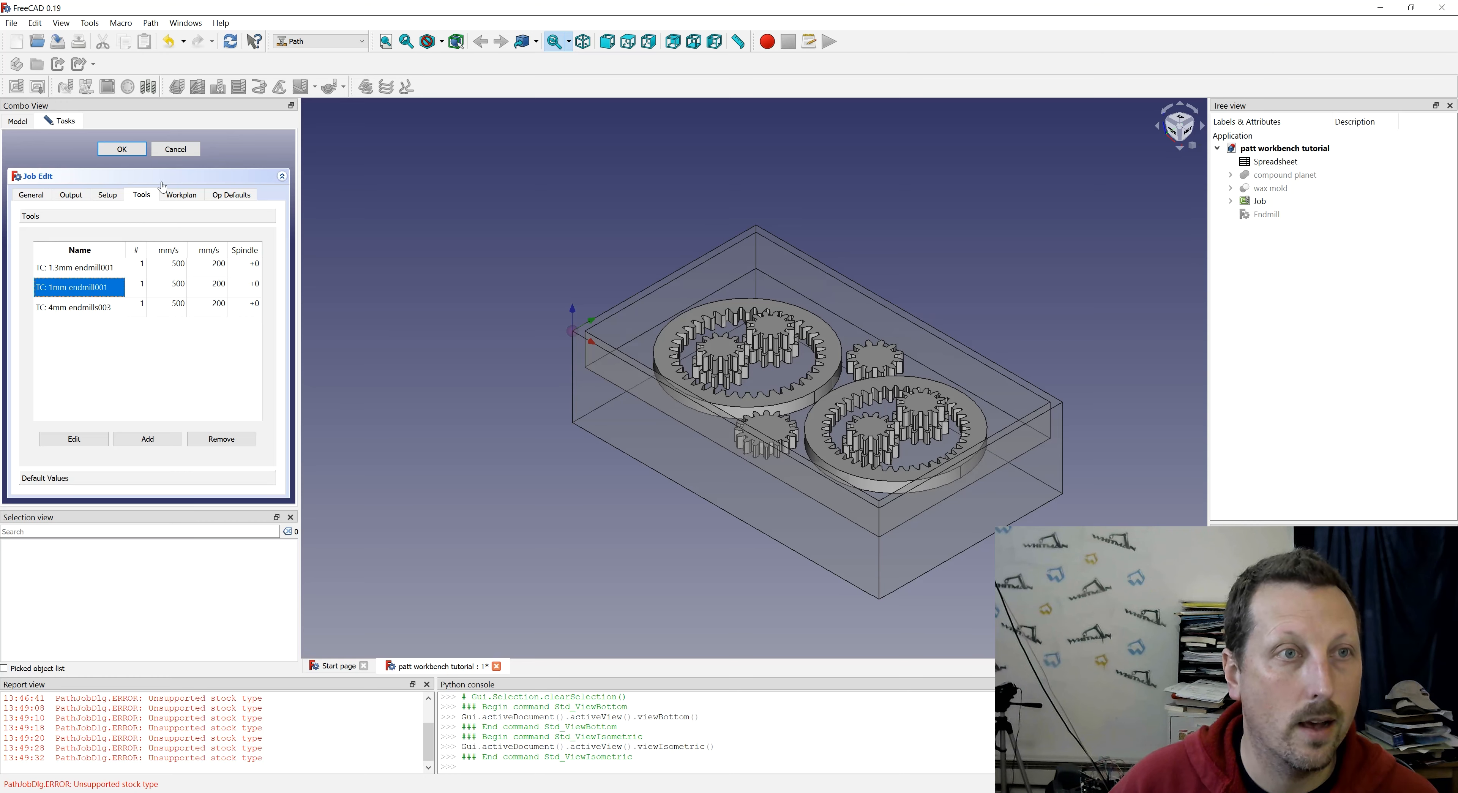
- Review the job's workplan and operation defaults, and accept the job setup
left_click(169, 196)
left_click(249, 196)
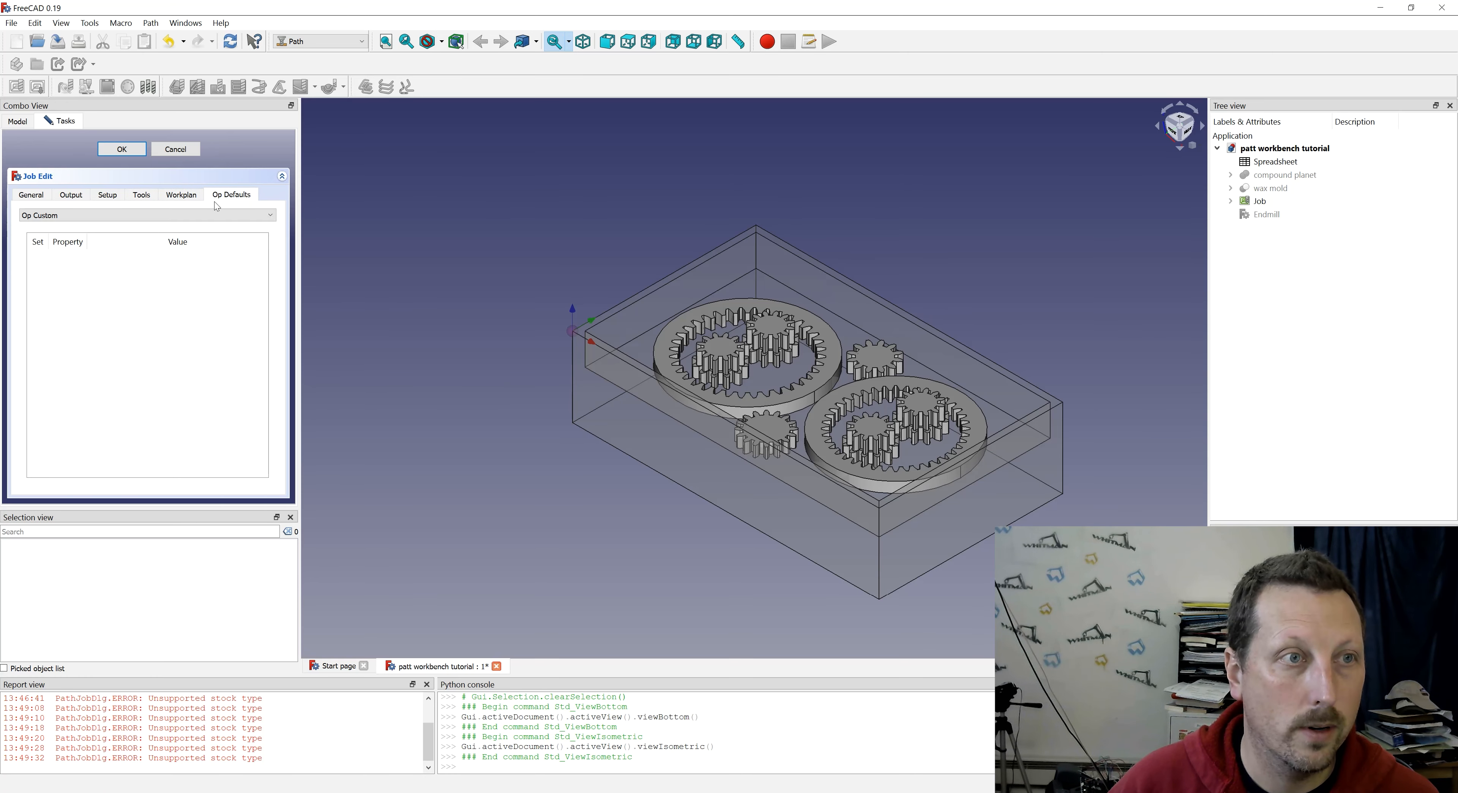
left_click(121, 148)
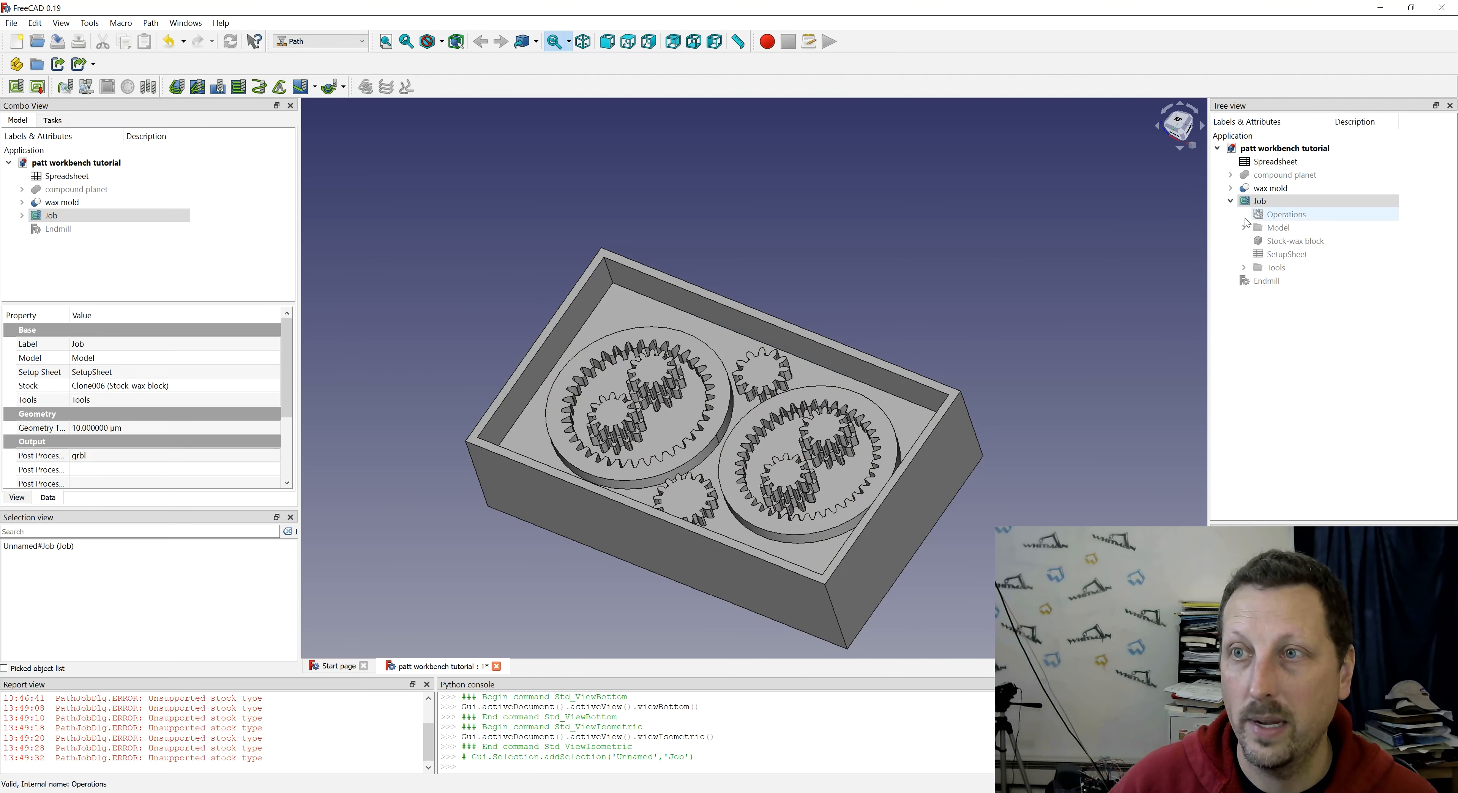
- Check the OCL dependent features setting in the advanced Path preferences
left_click(344, 89)
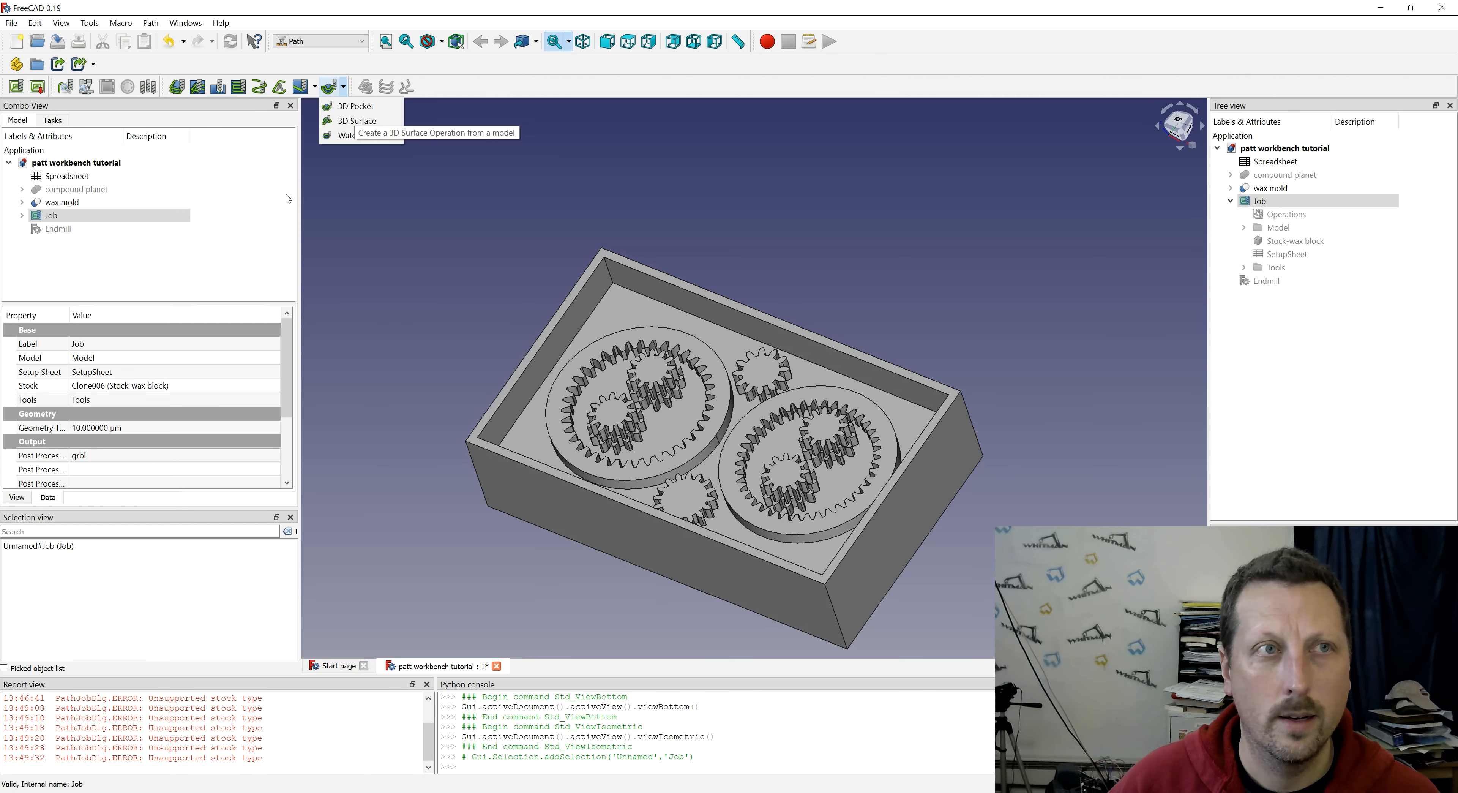
left_click(35, 23)
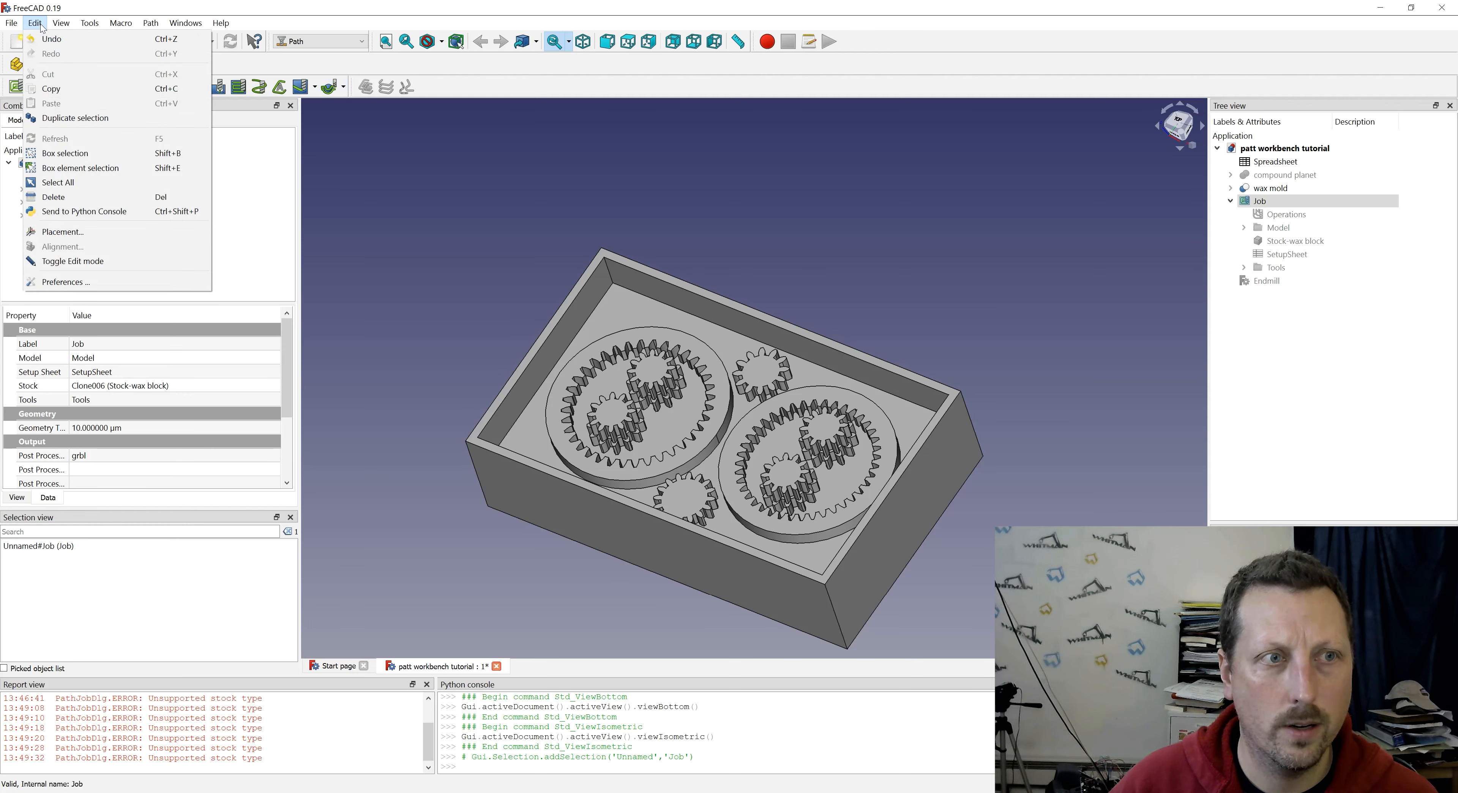
left_click(64, 281)
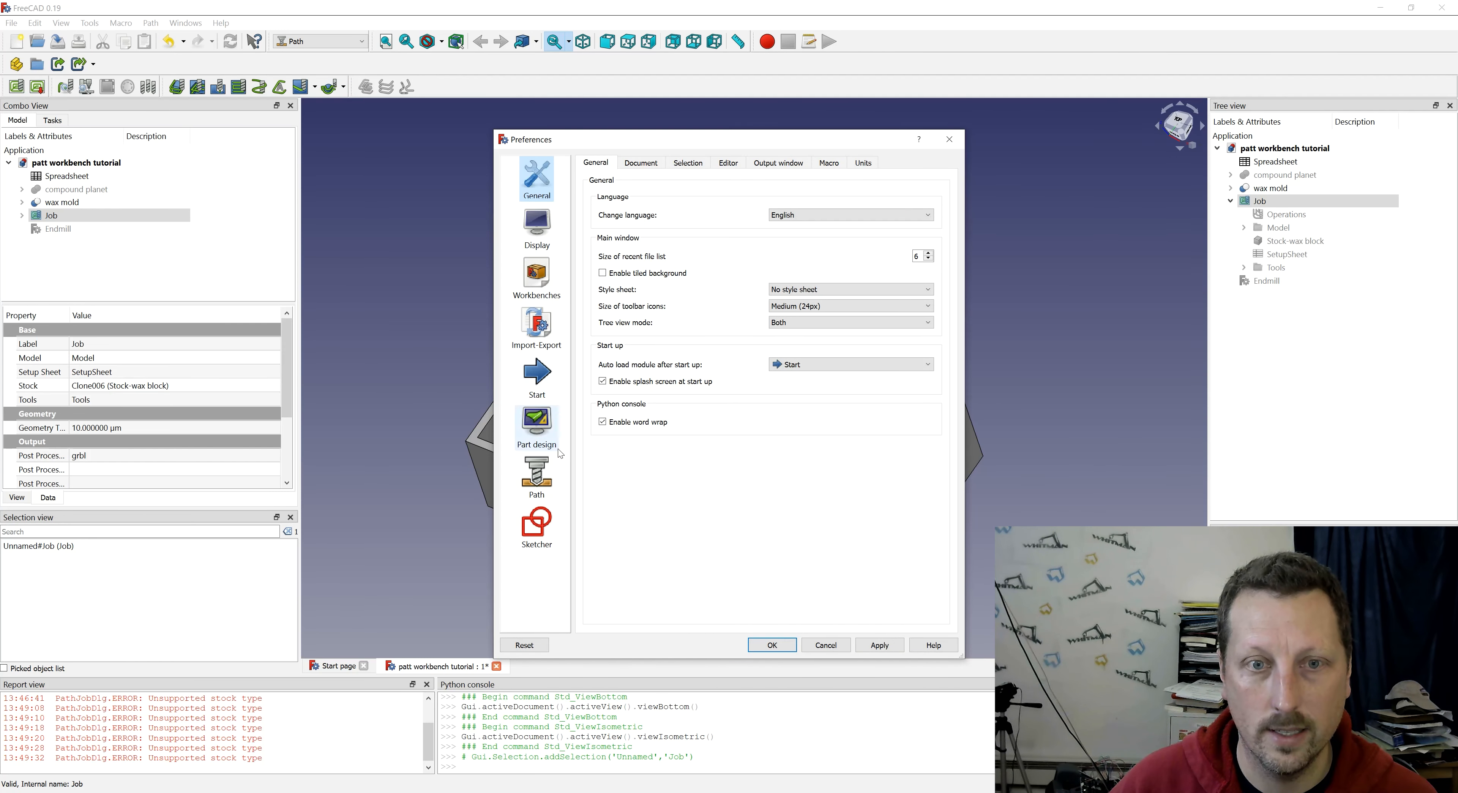
left_click(537, 477)
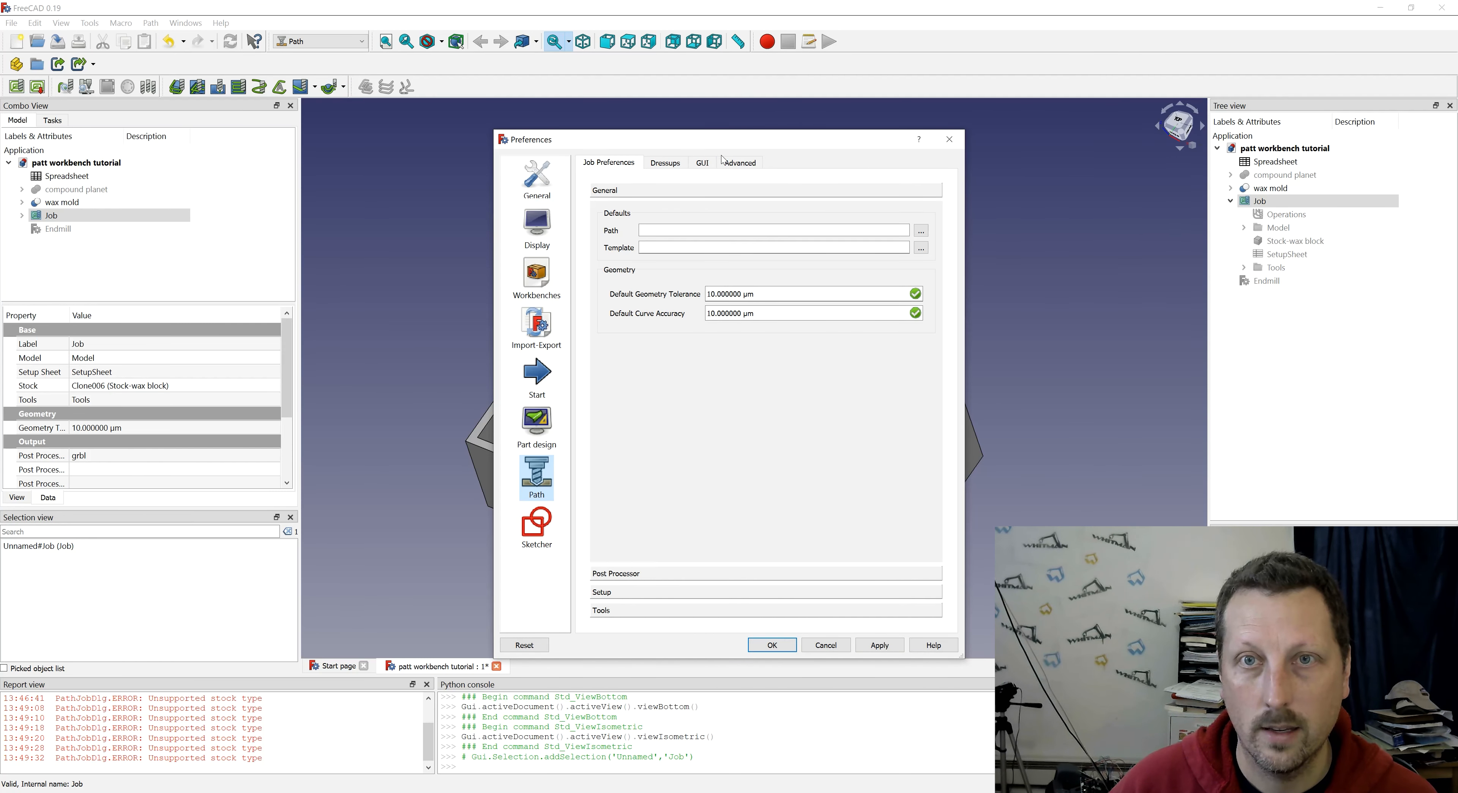
left_click(736, 163)
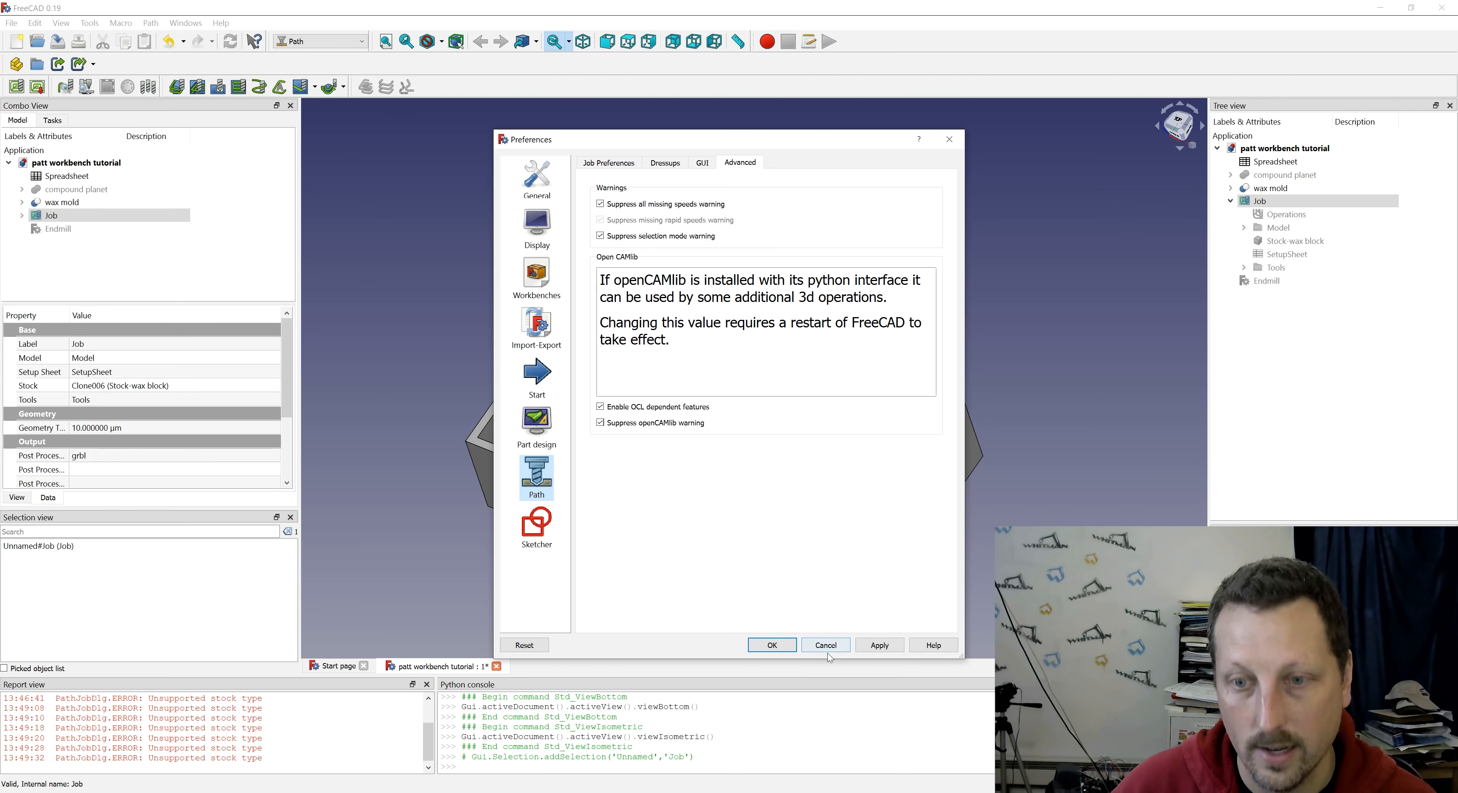
left_click(772, 645)
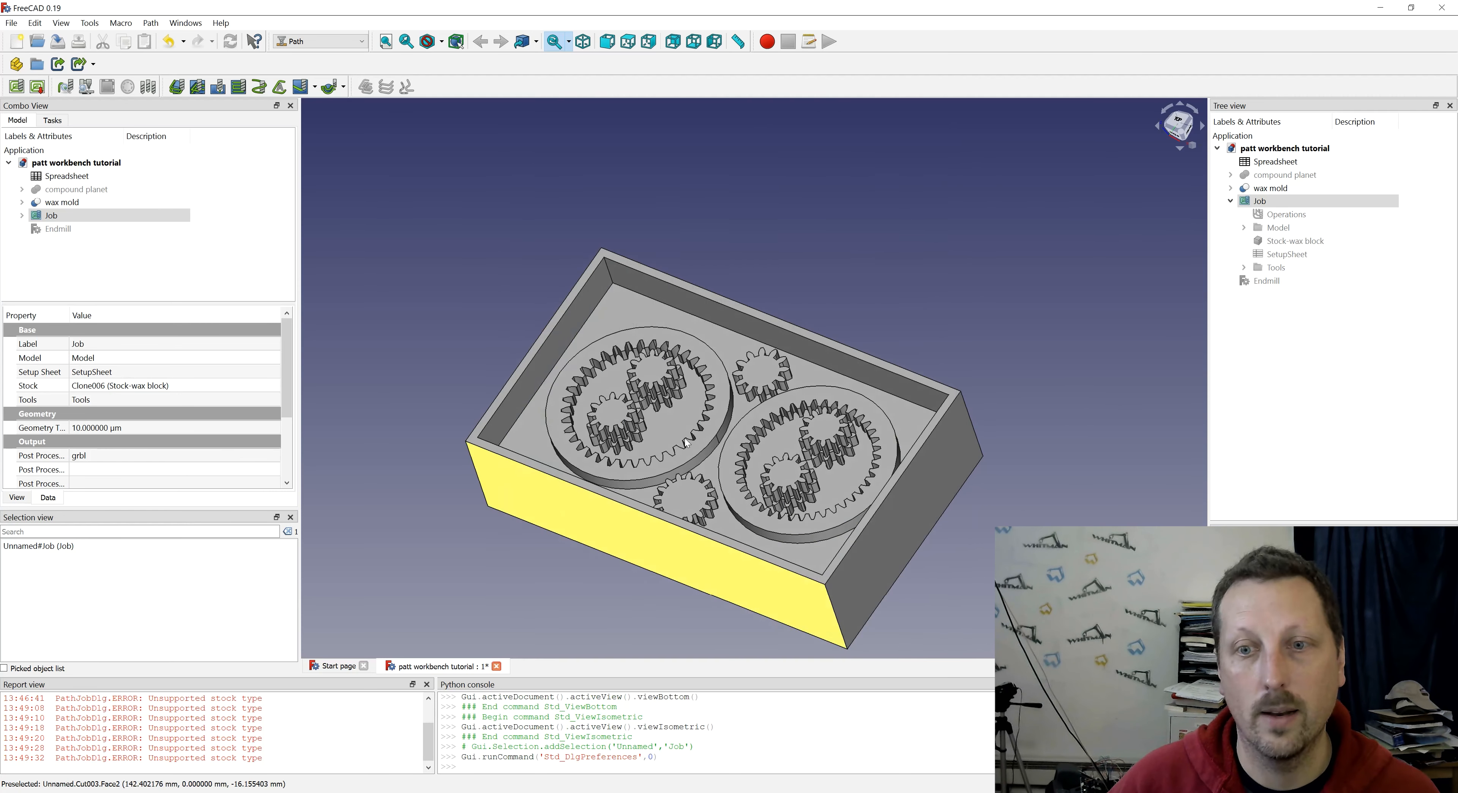
- Create a 3D Pocket operation on the wax mold's recessed floor face using the TC: 4mm endmills003 controller
left_click(344, 87)
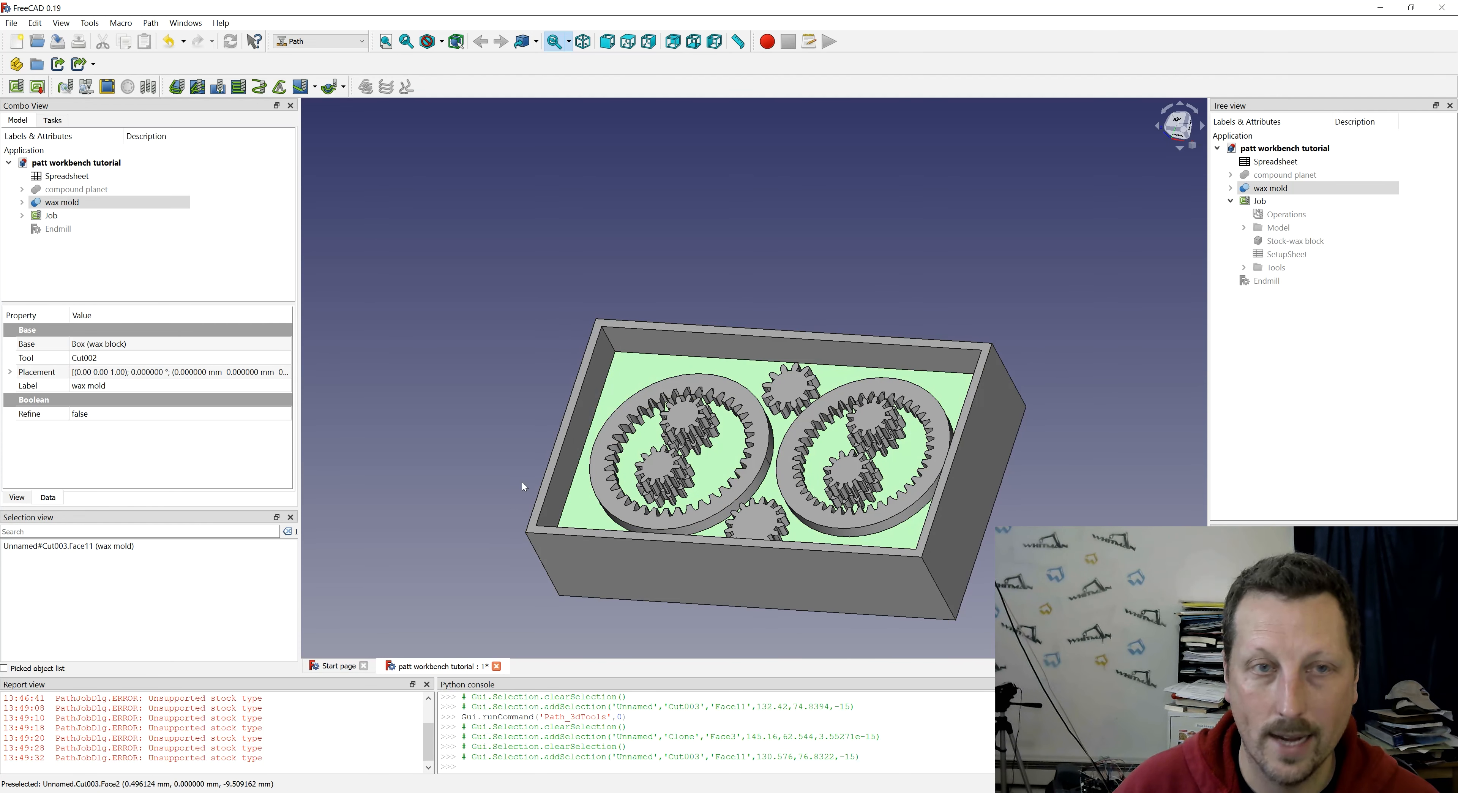
left_click(344, 86)
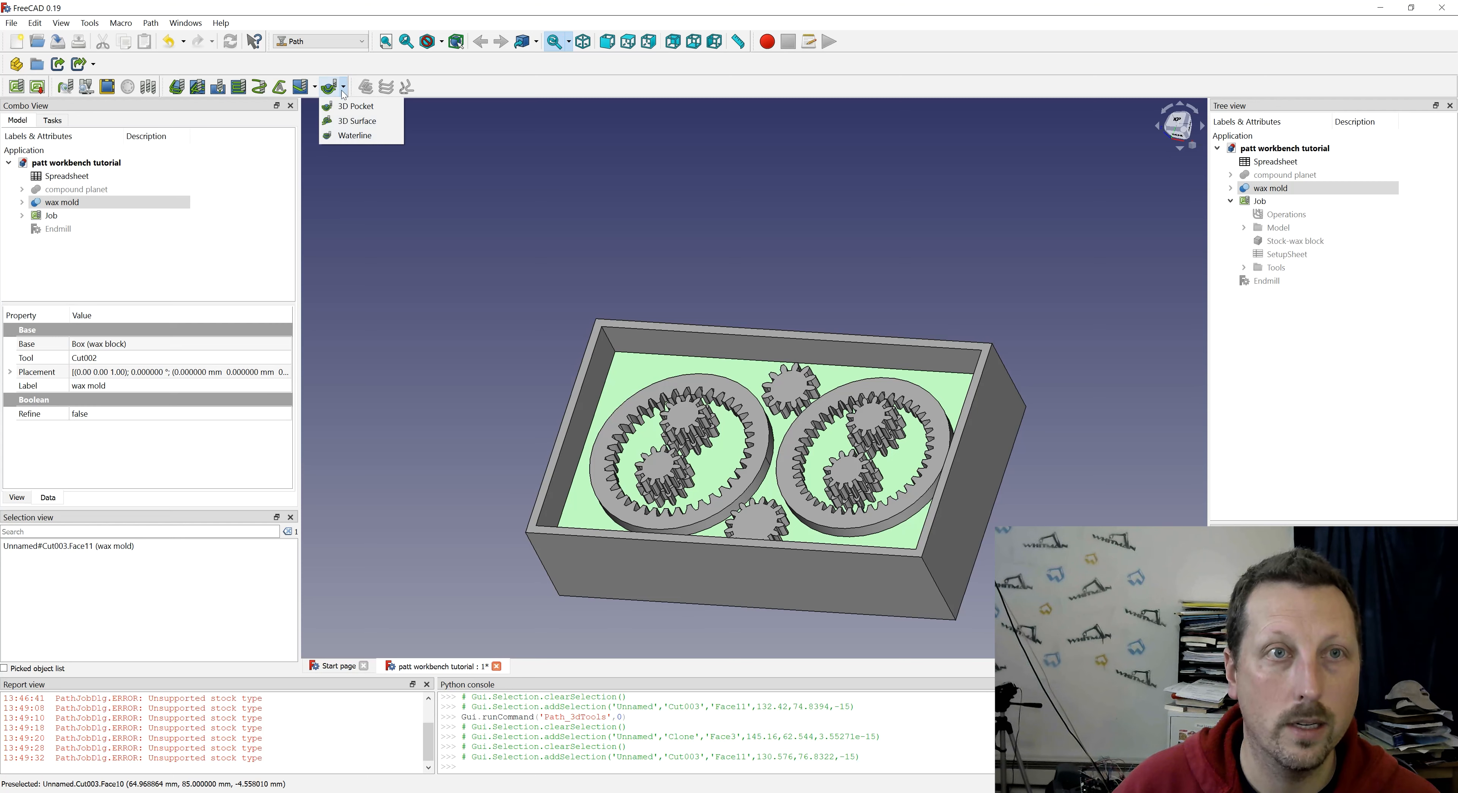
left_click(329, 91)
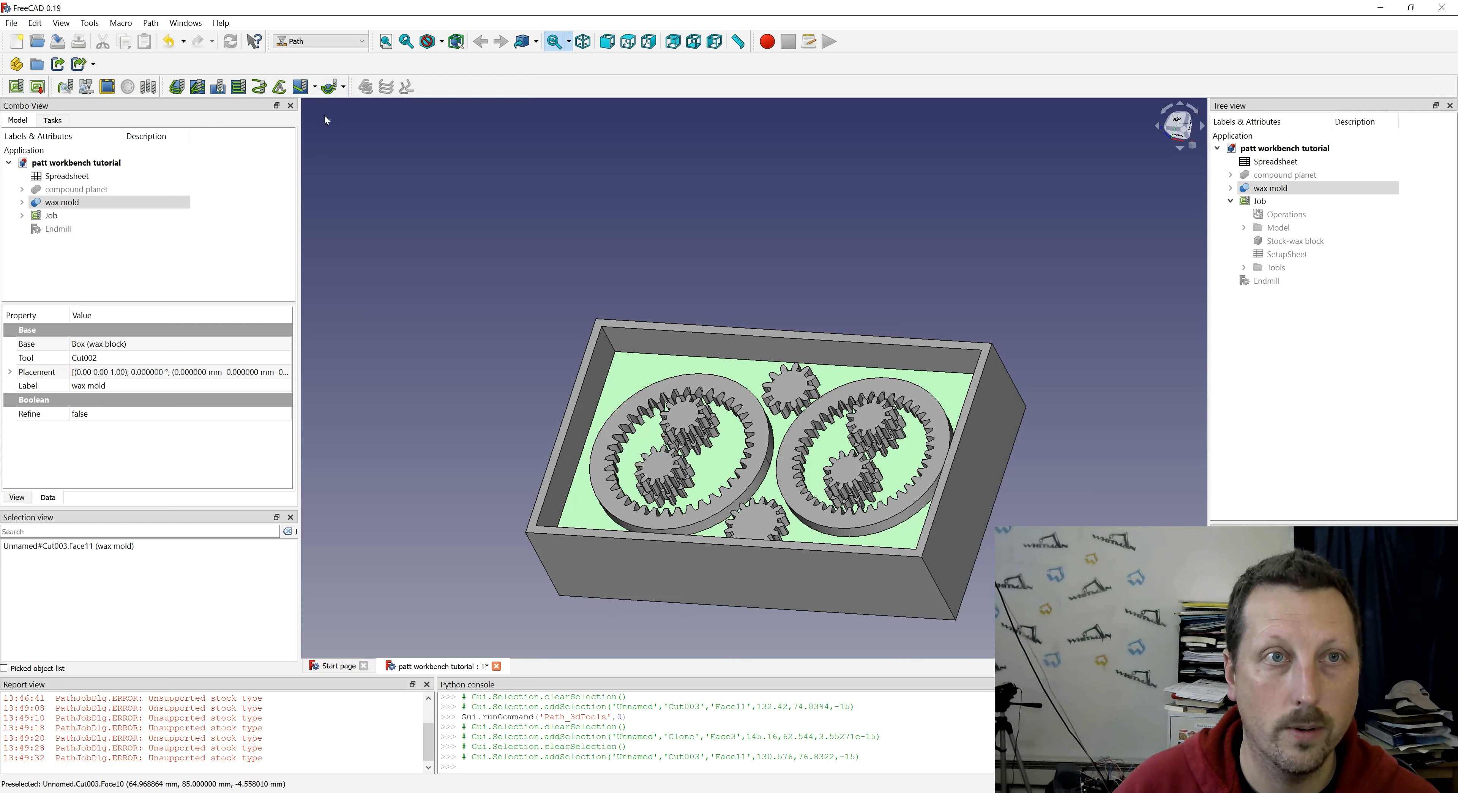
left_click(333, 89)
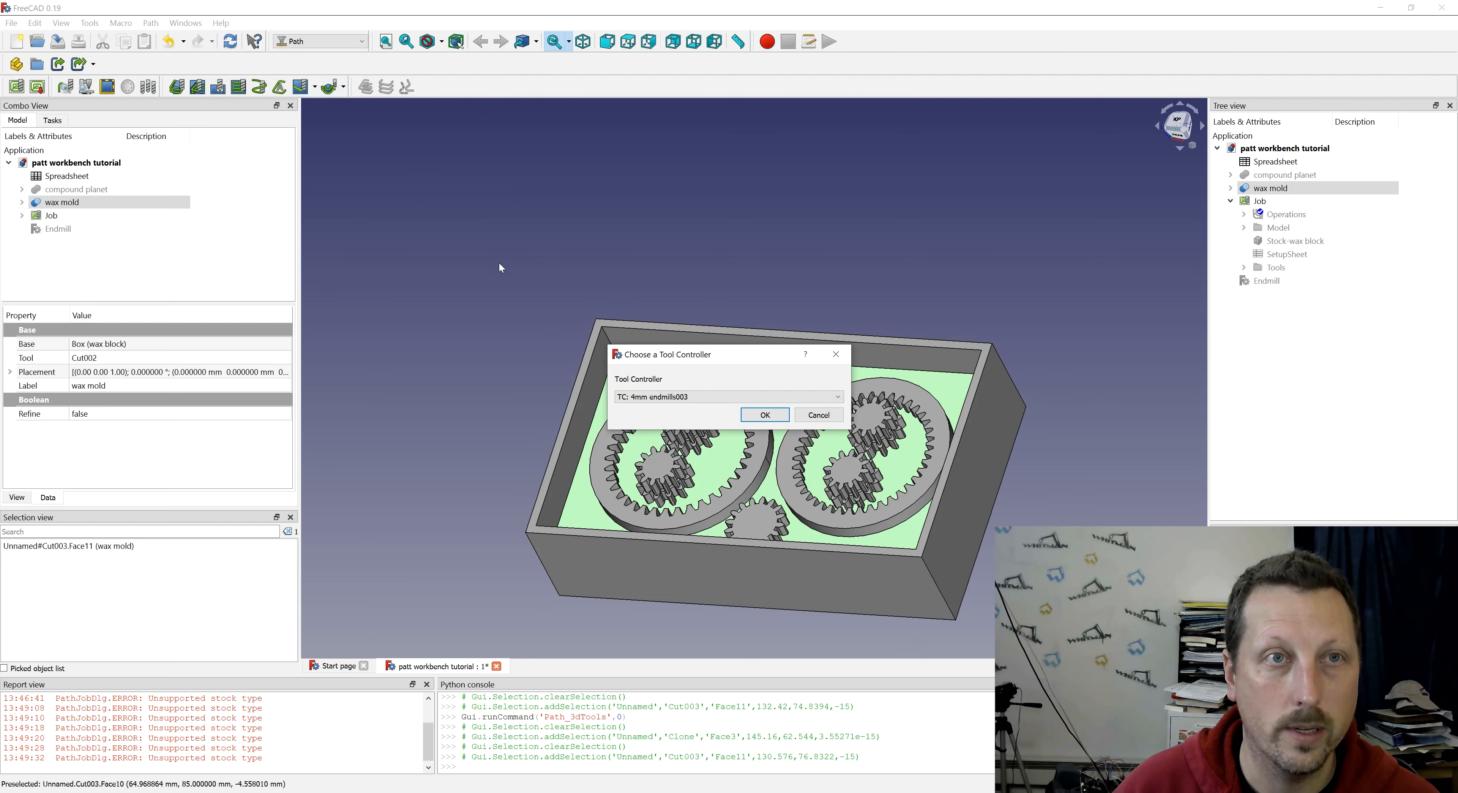
left_click(764, 398)
left_click(680, 407)
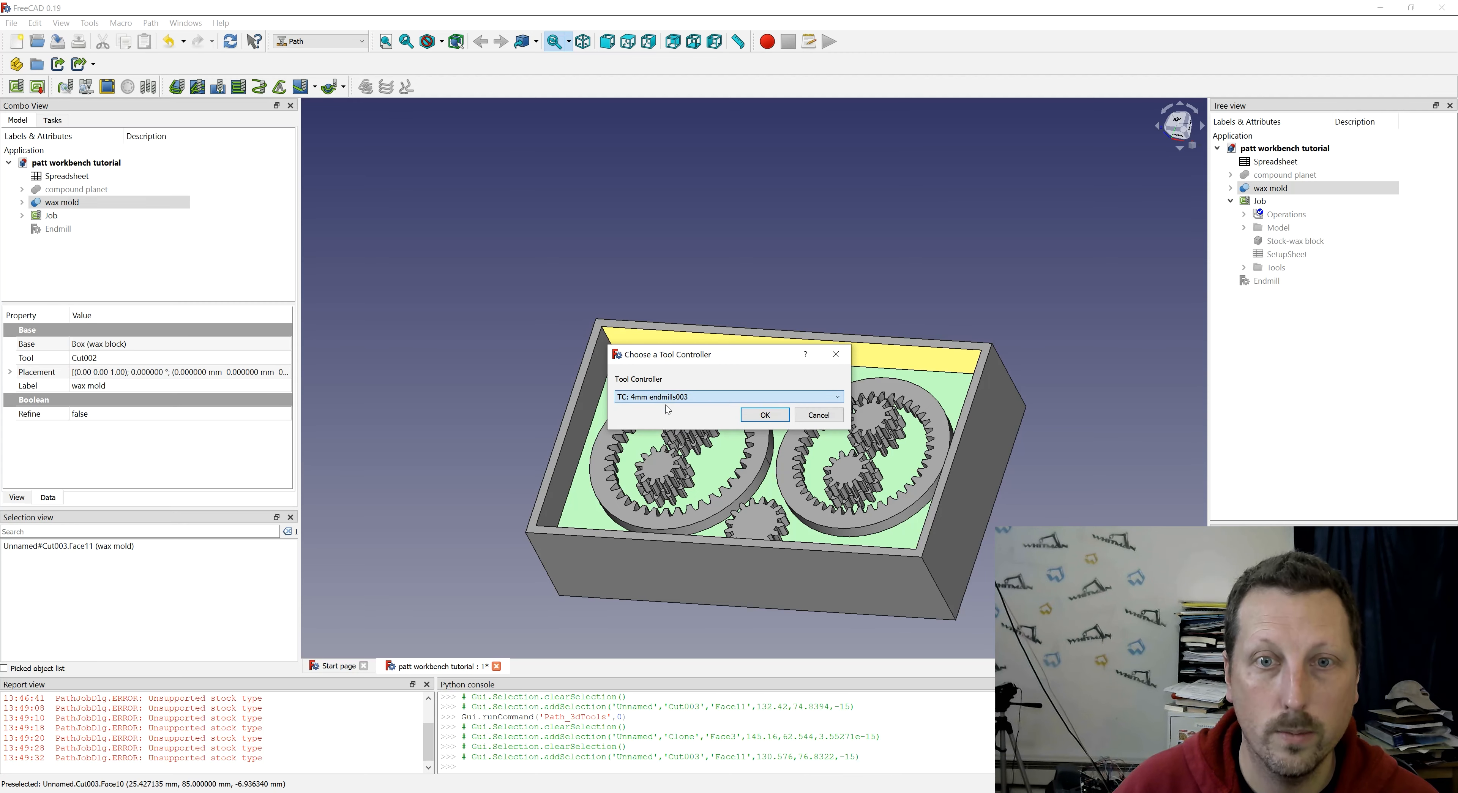
left_click(765, 416)
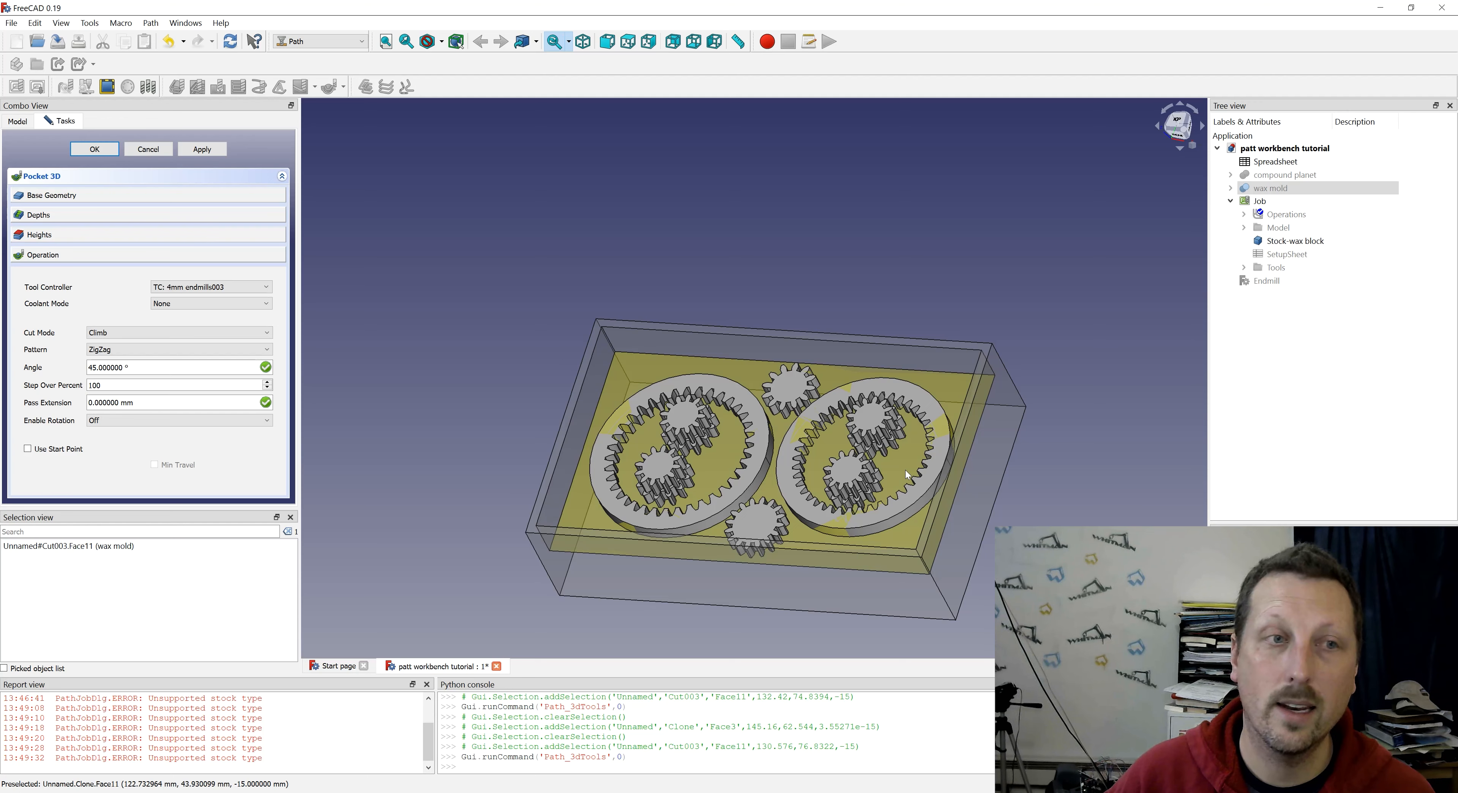
- Take the 3D pocket's start depth from the mold's top rim face and set its step down to 3 mm
left_click(139, 385)
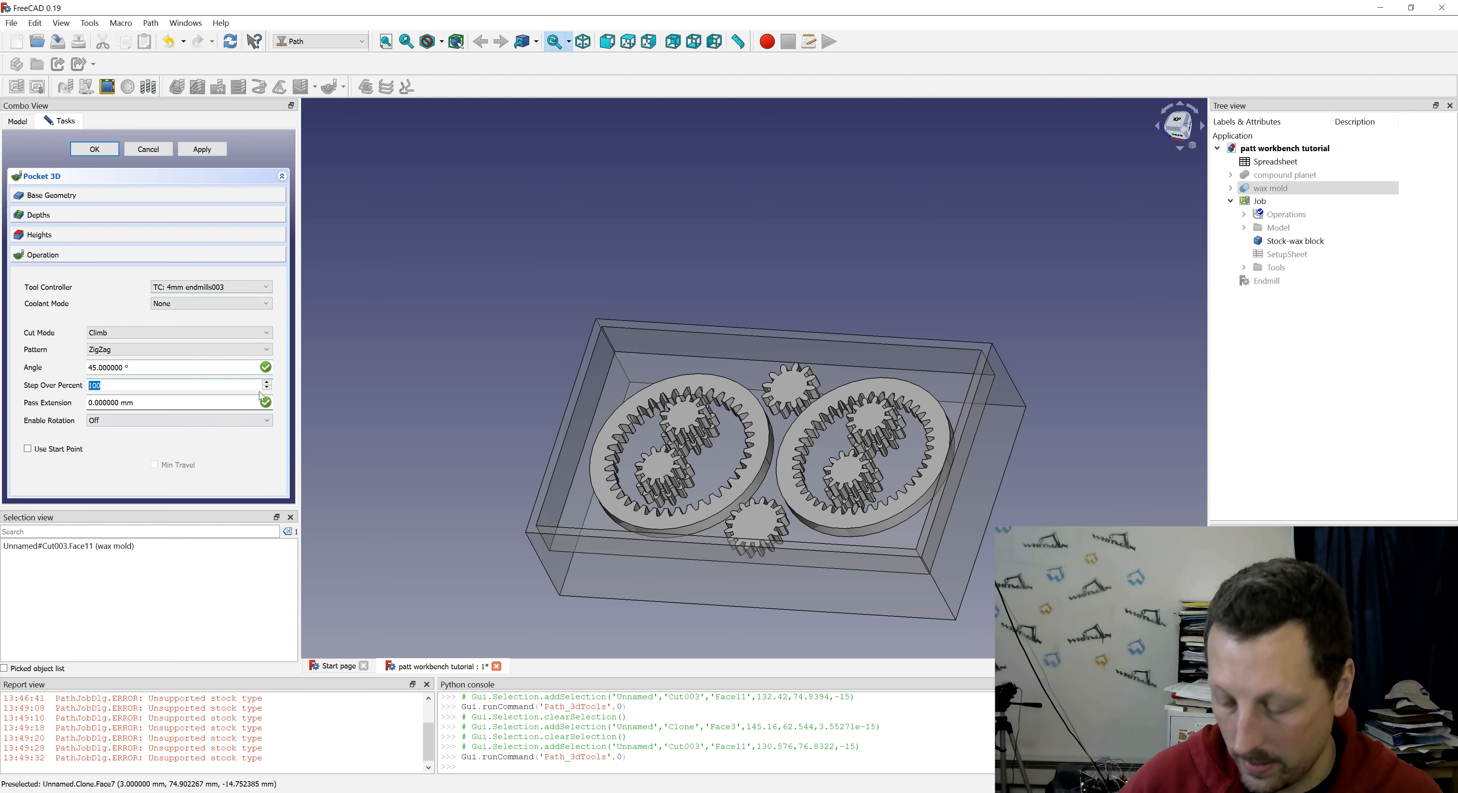
left_click(71, 216)
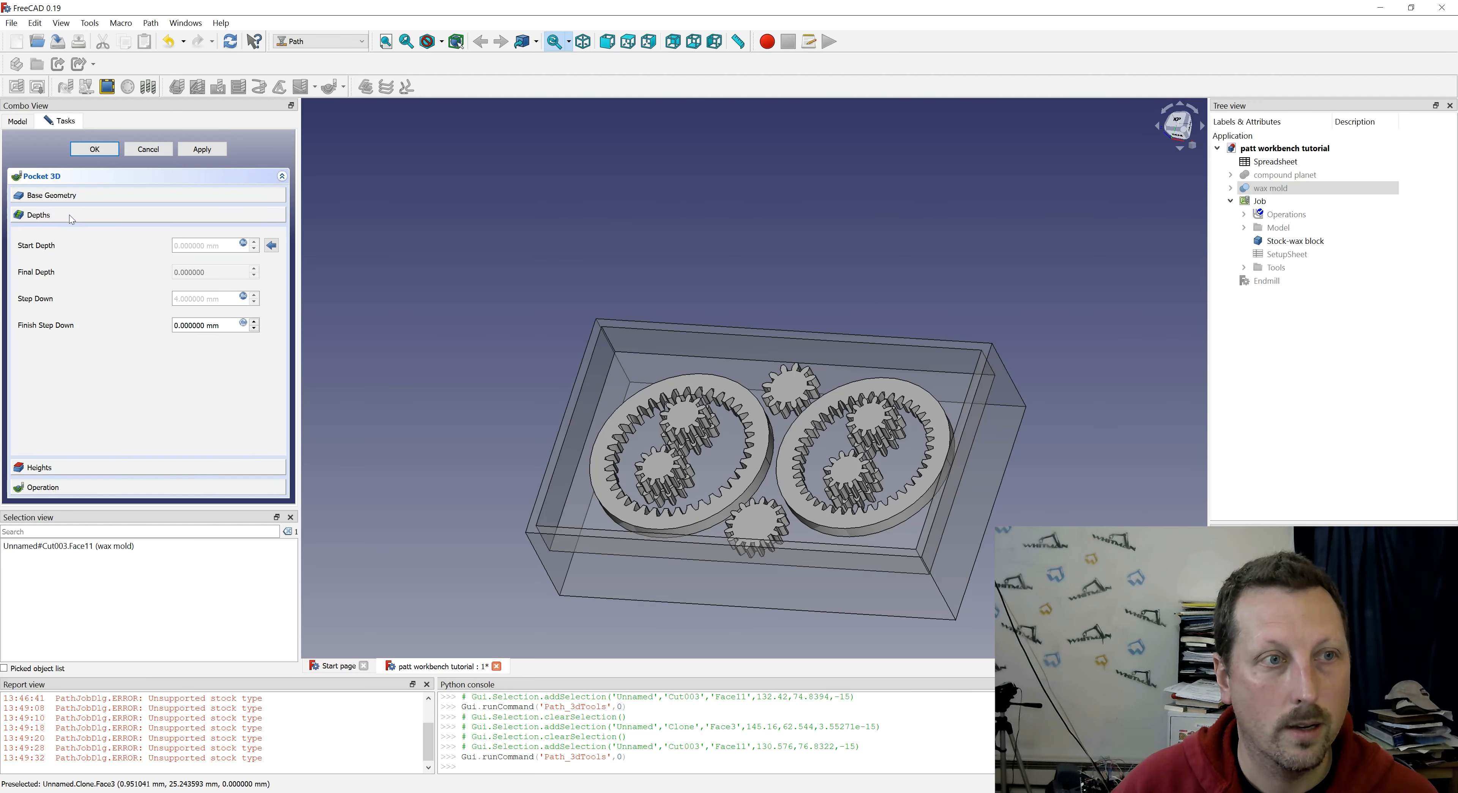
left_click(790, 338)
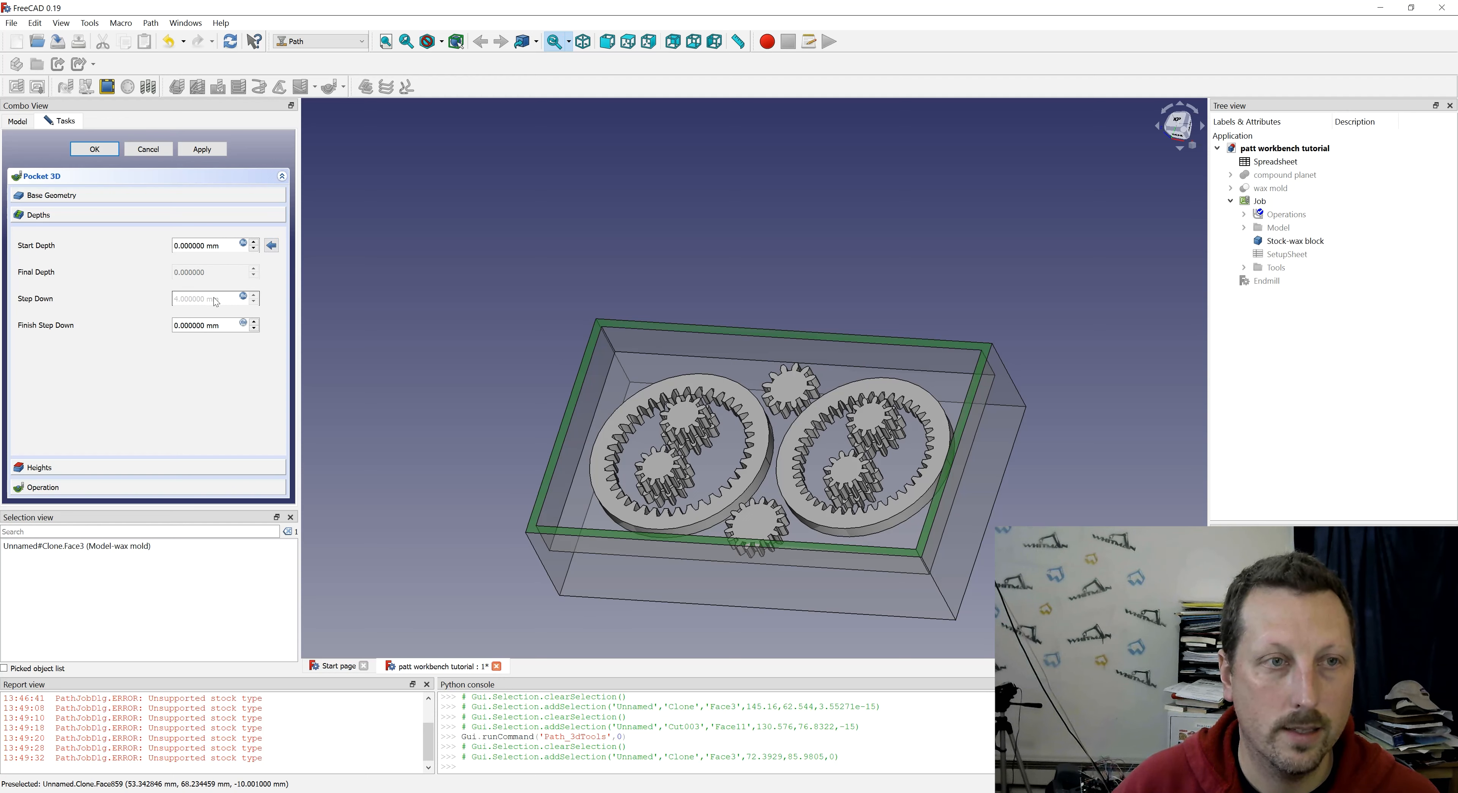
left_click(243, 297)
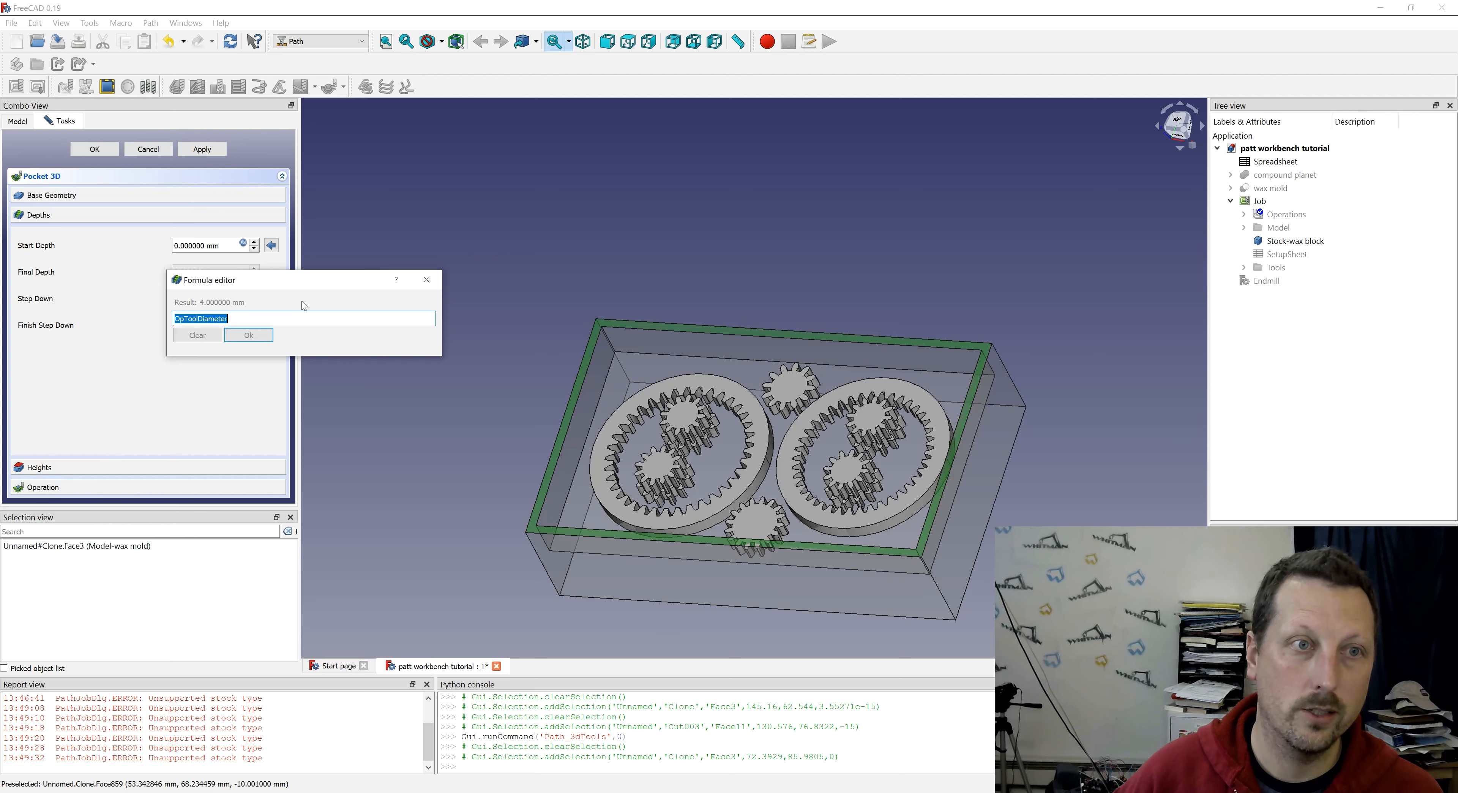
type("3")
left_click(246, 337)
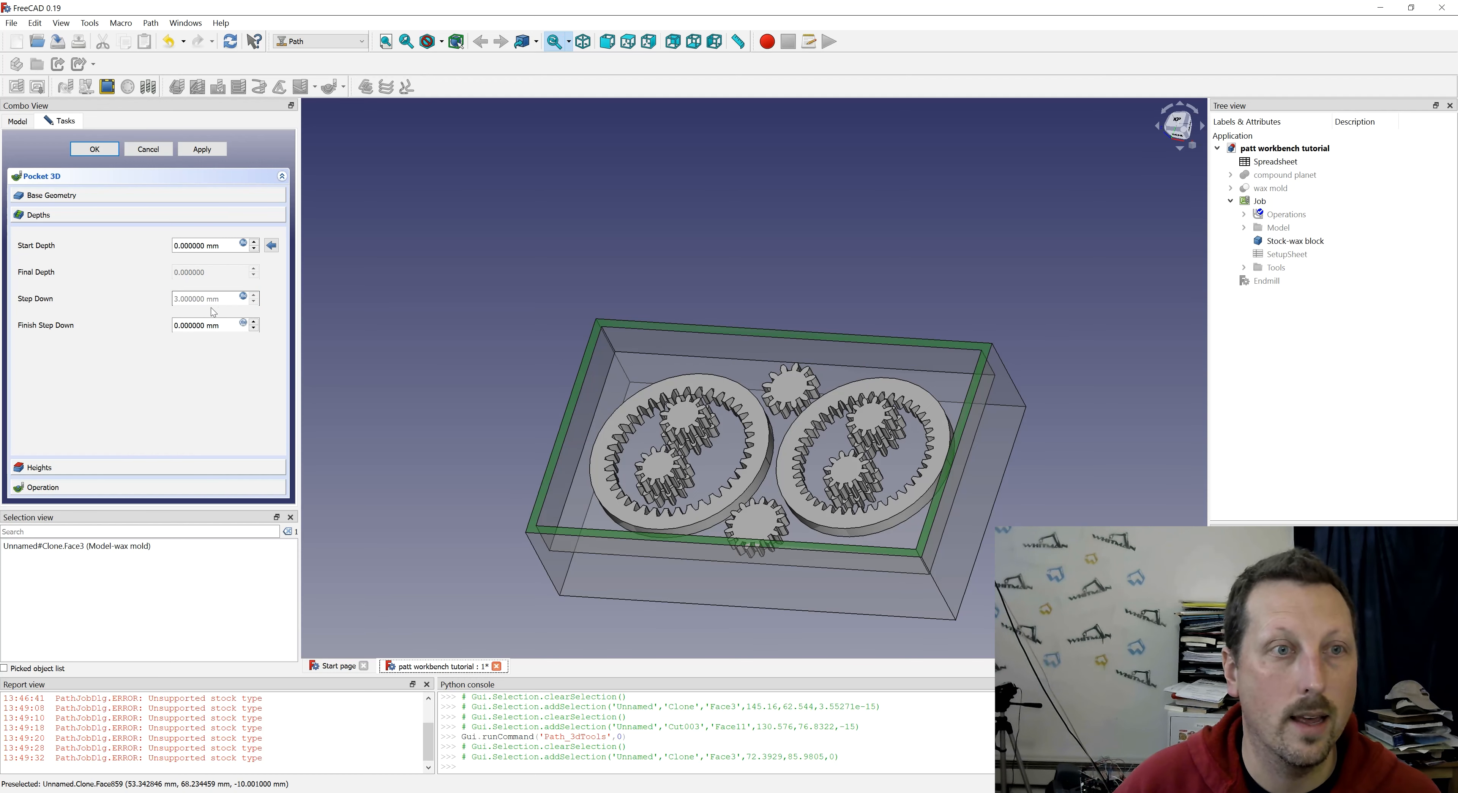
- Calculate the 3D pocket's toolpath, inspect it over the gears, and accept the operation
left_click(202, 149)
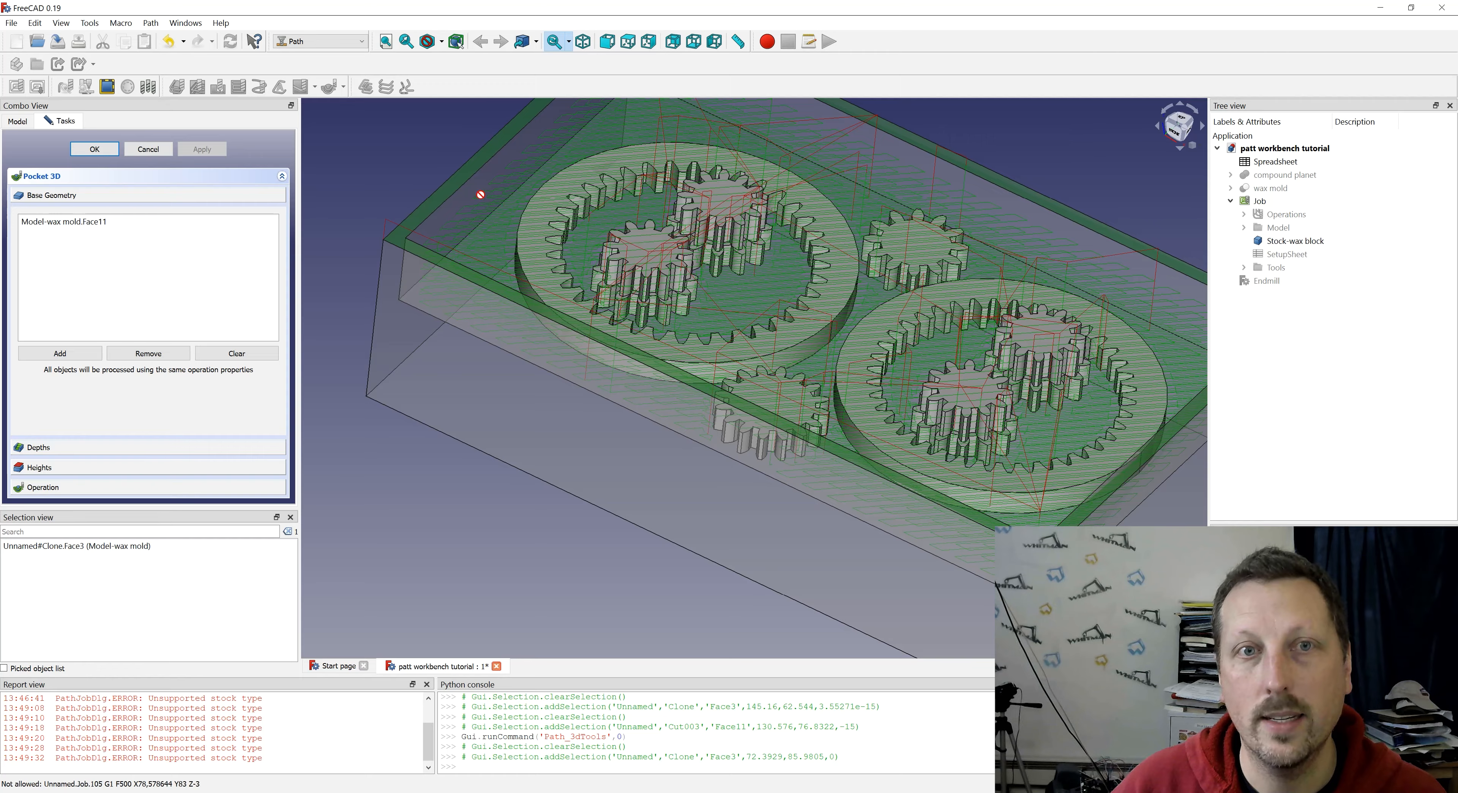
middle_click_drag(480, 195, 435, 226)
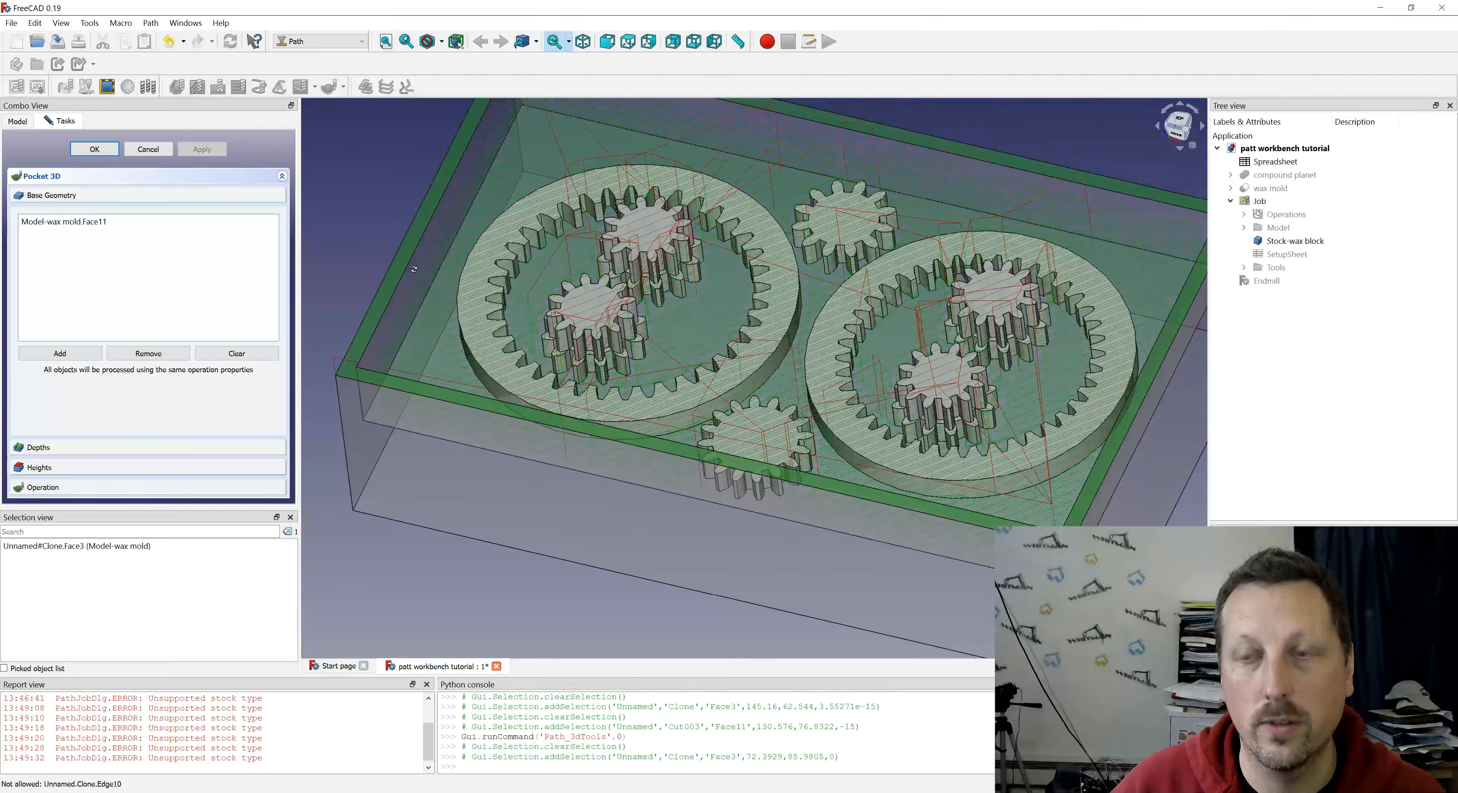
middle_click_drag(786, 445, 788, 493)
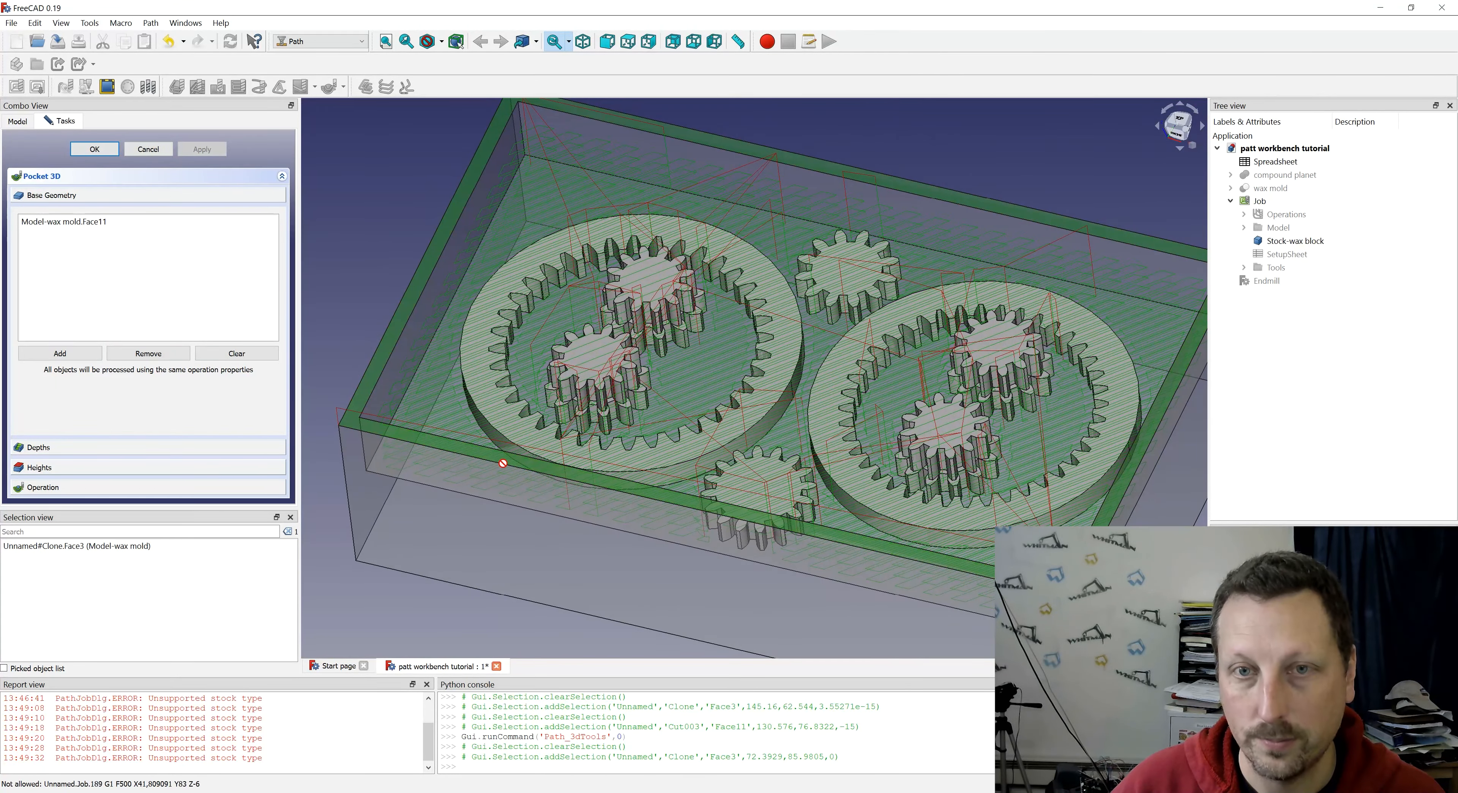
left_click(94, 149)
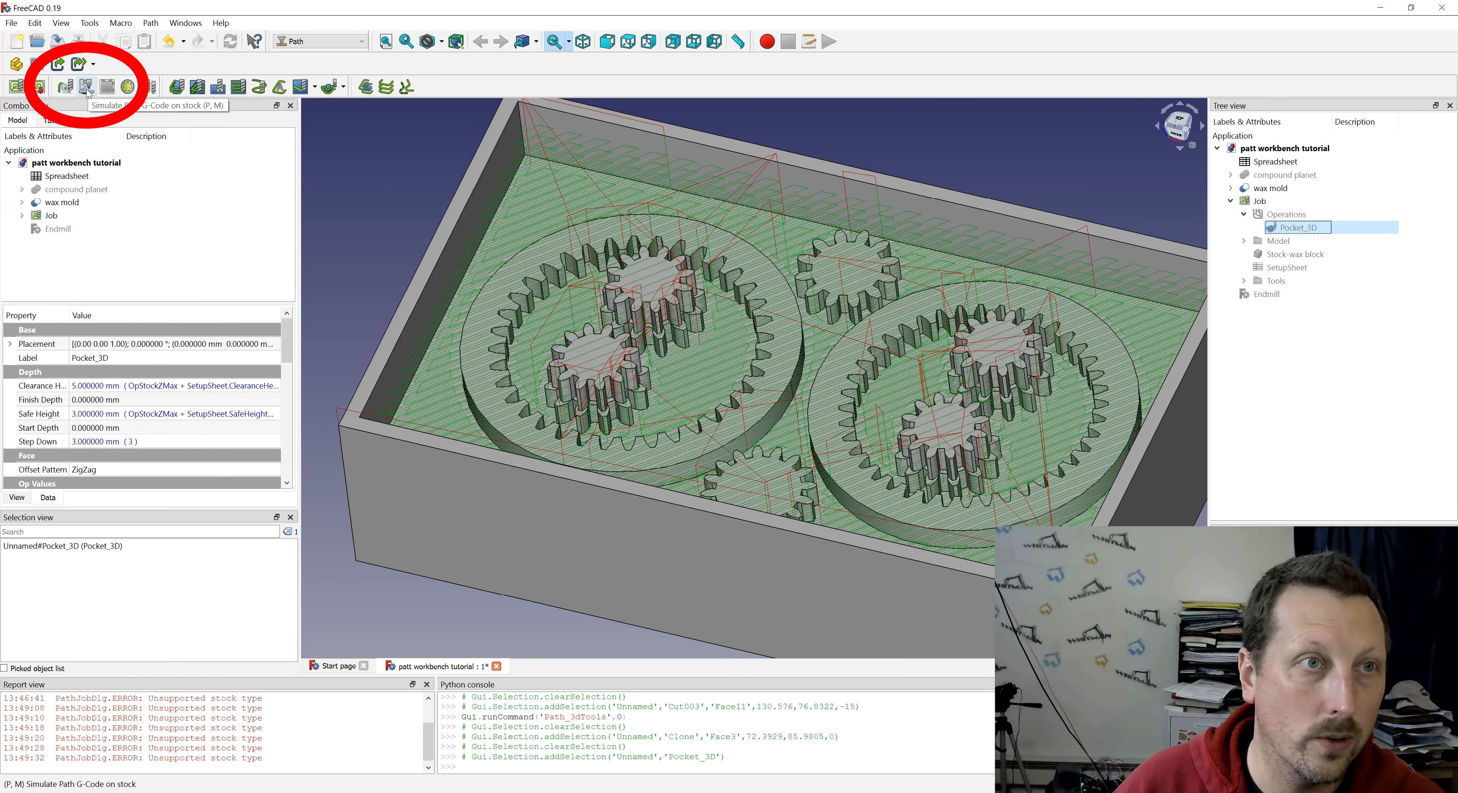
- Run the path simulation for Pocket_3D and toggle the wax mold's visibility to compare it with the simulated cut
left_click(86, 88)
left_click(118, 206)
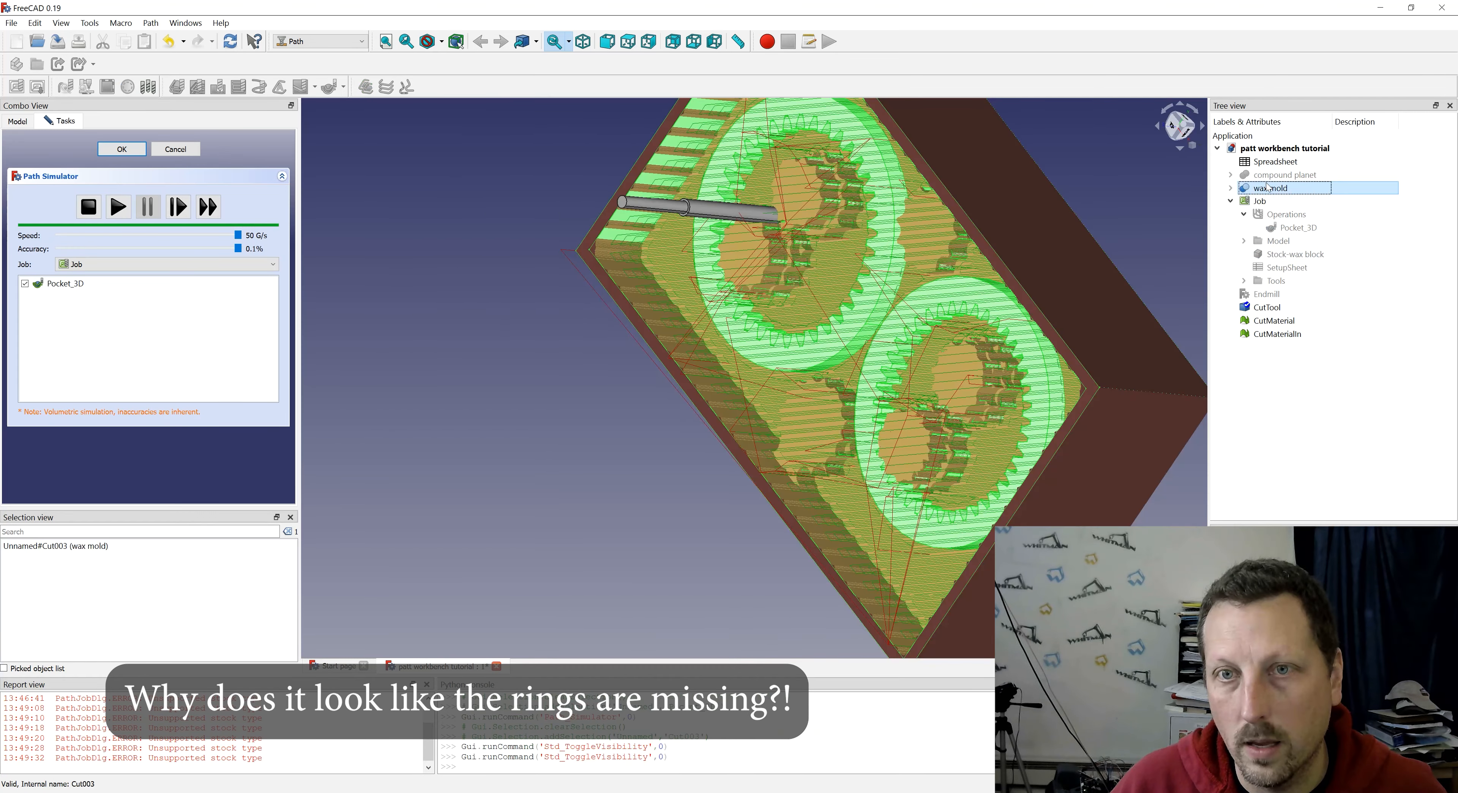
key("space")
key("space")
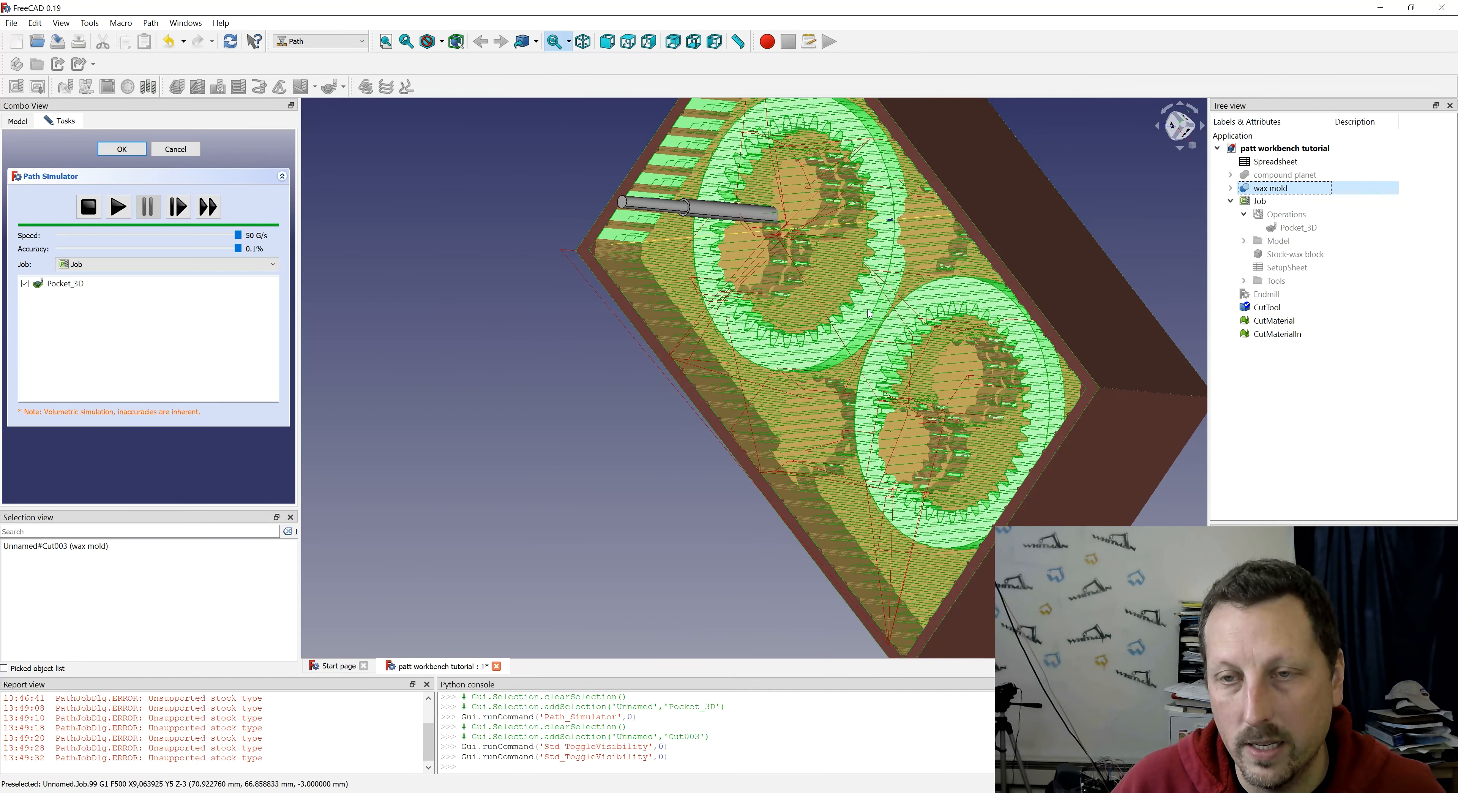
- Examine the simulated cut around the ring and planet gears, replay the simulation at 23 G/s, and stop it
middle_click_drag(750, 400, 833, 398)
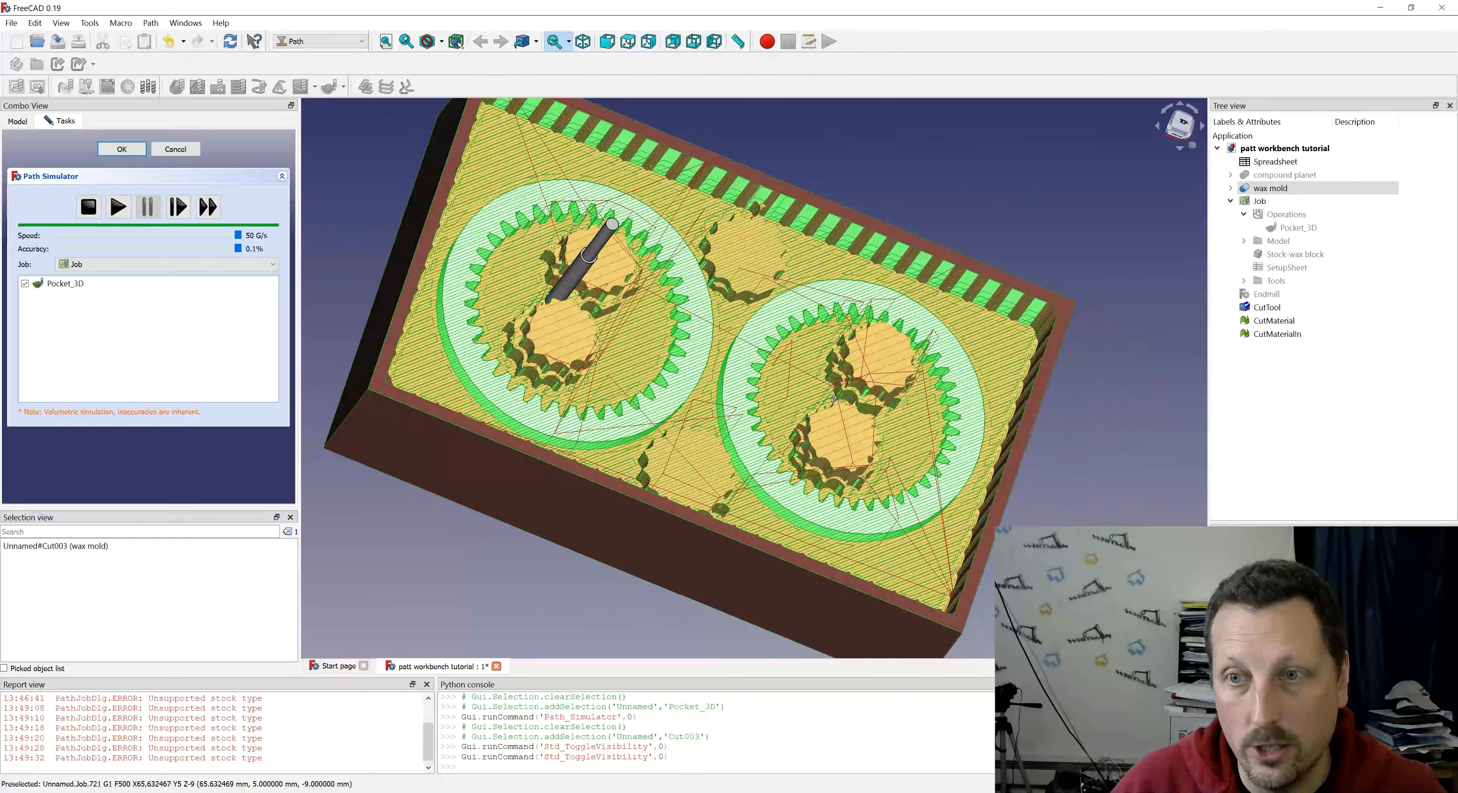
scroll(538, 415, "up", 8)
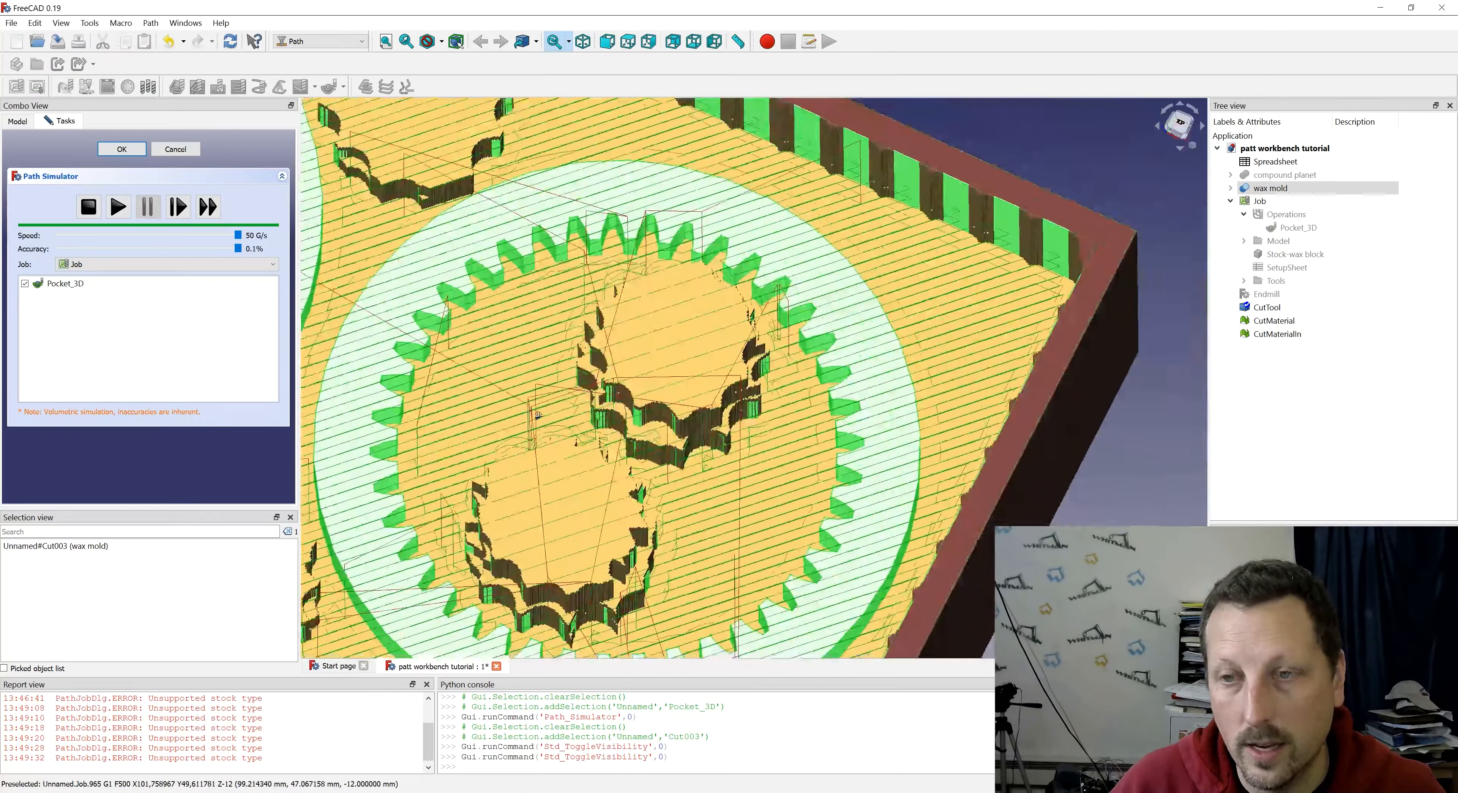
middle_click_drag(847, 445, 836, 416)
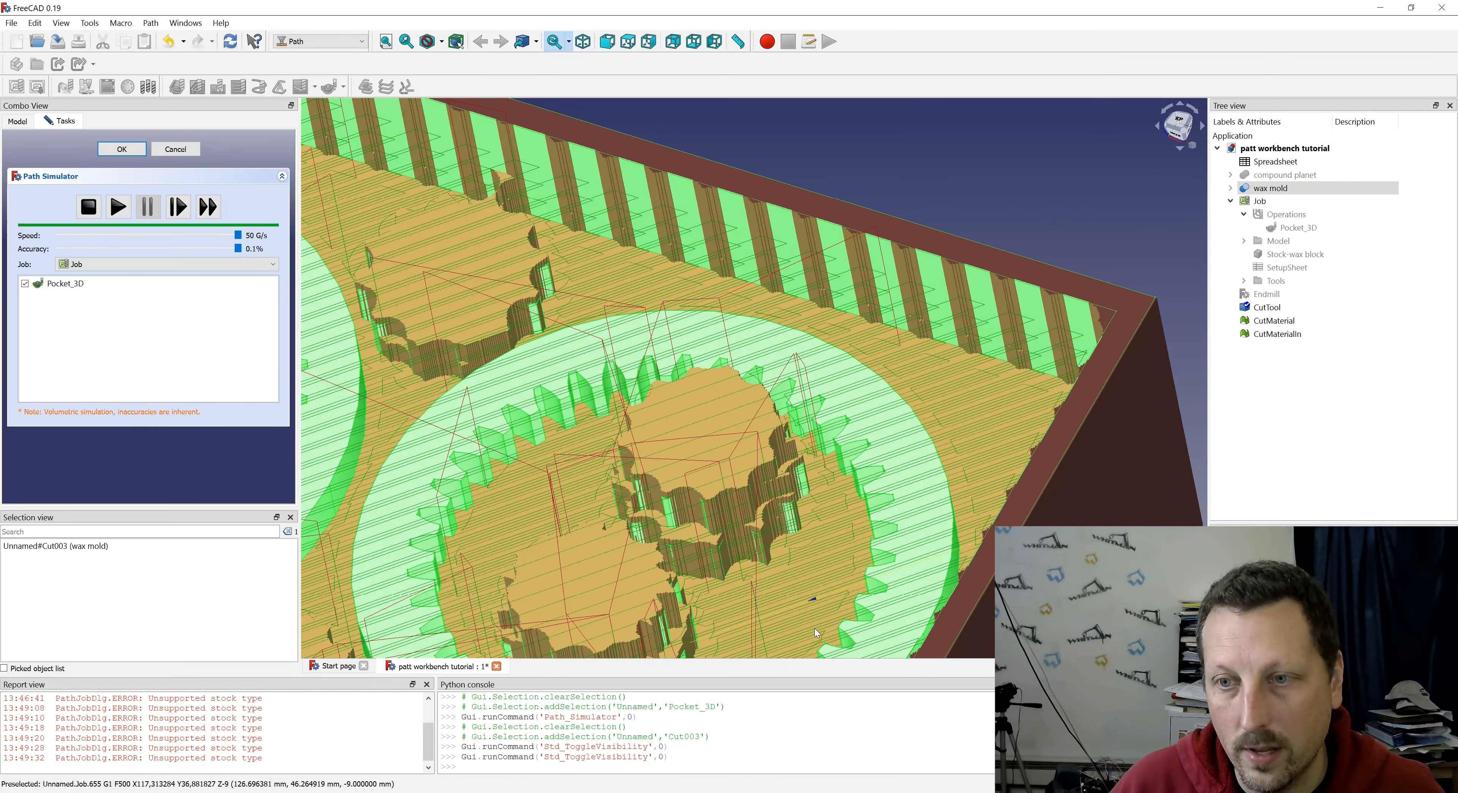
scroll(904, 531, "down", 4)
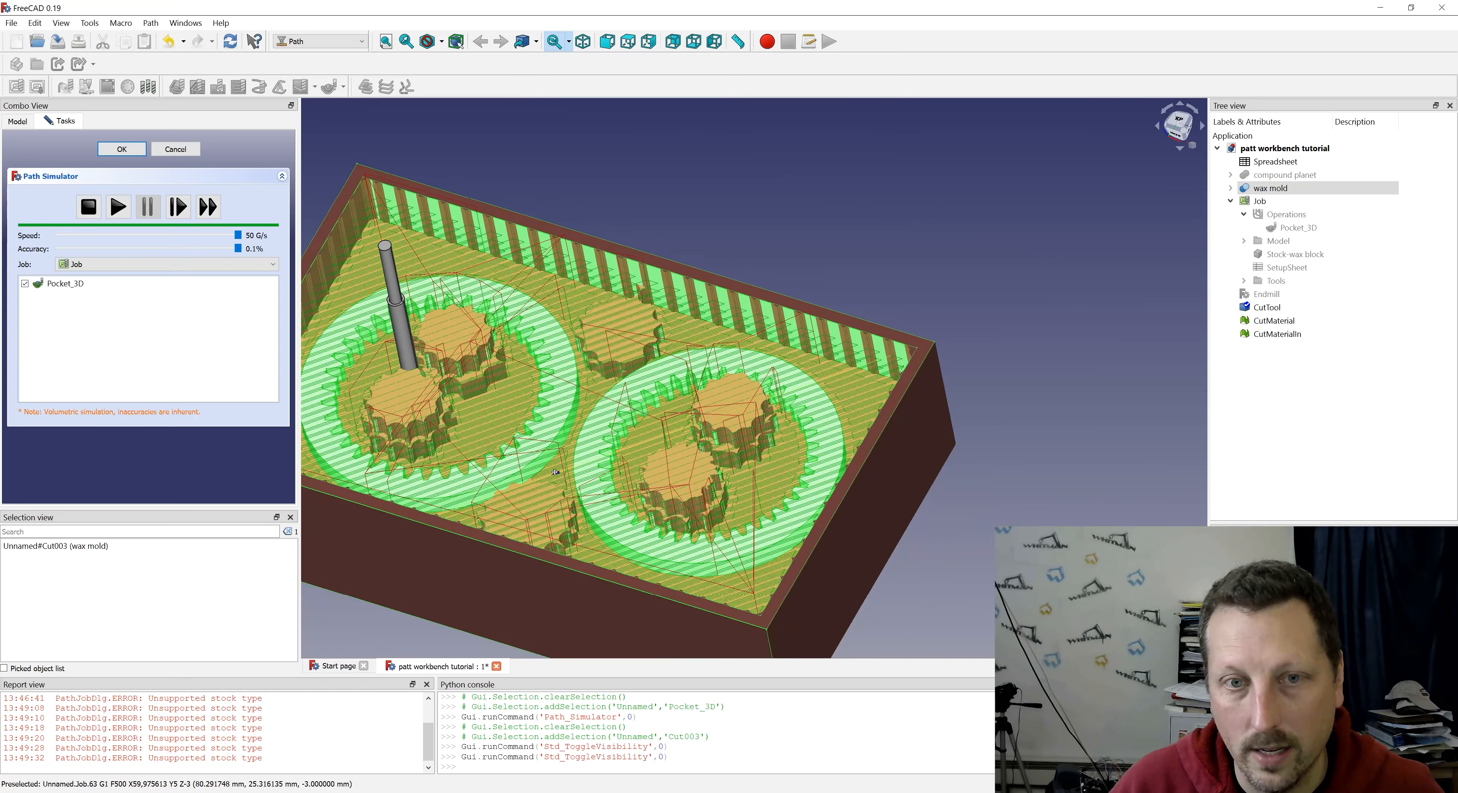
middle_click_drag(574, 467, 597, 430)
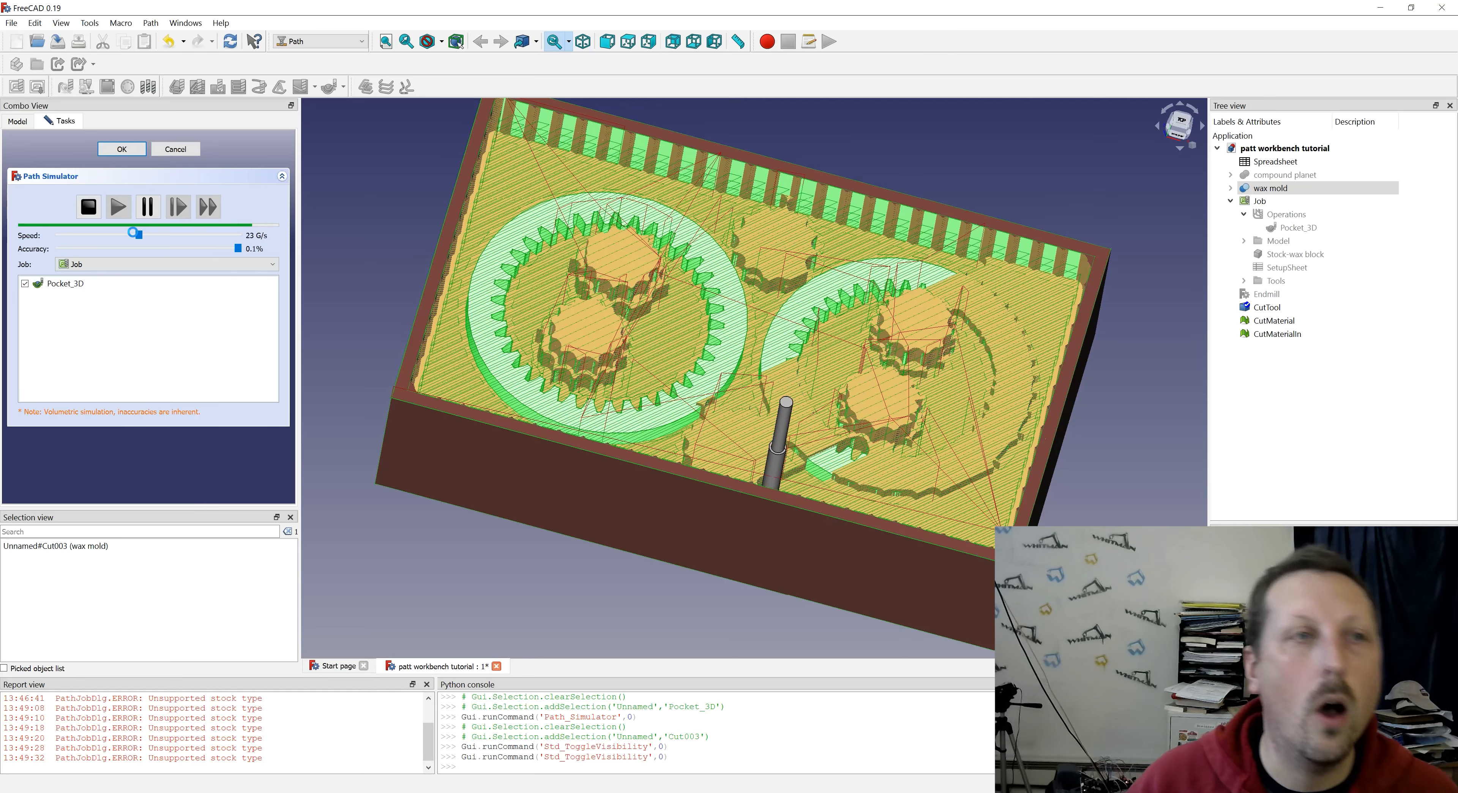
left_click(88, 211)
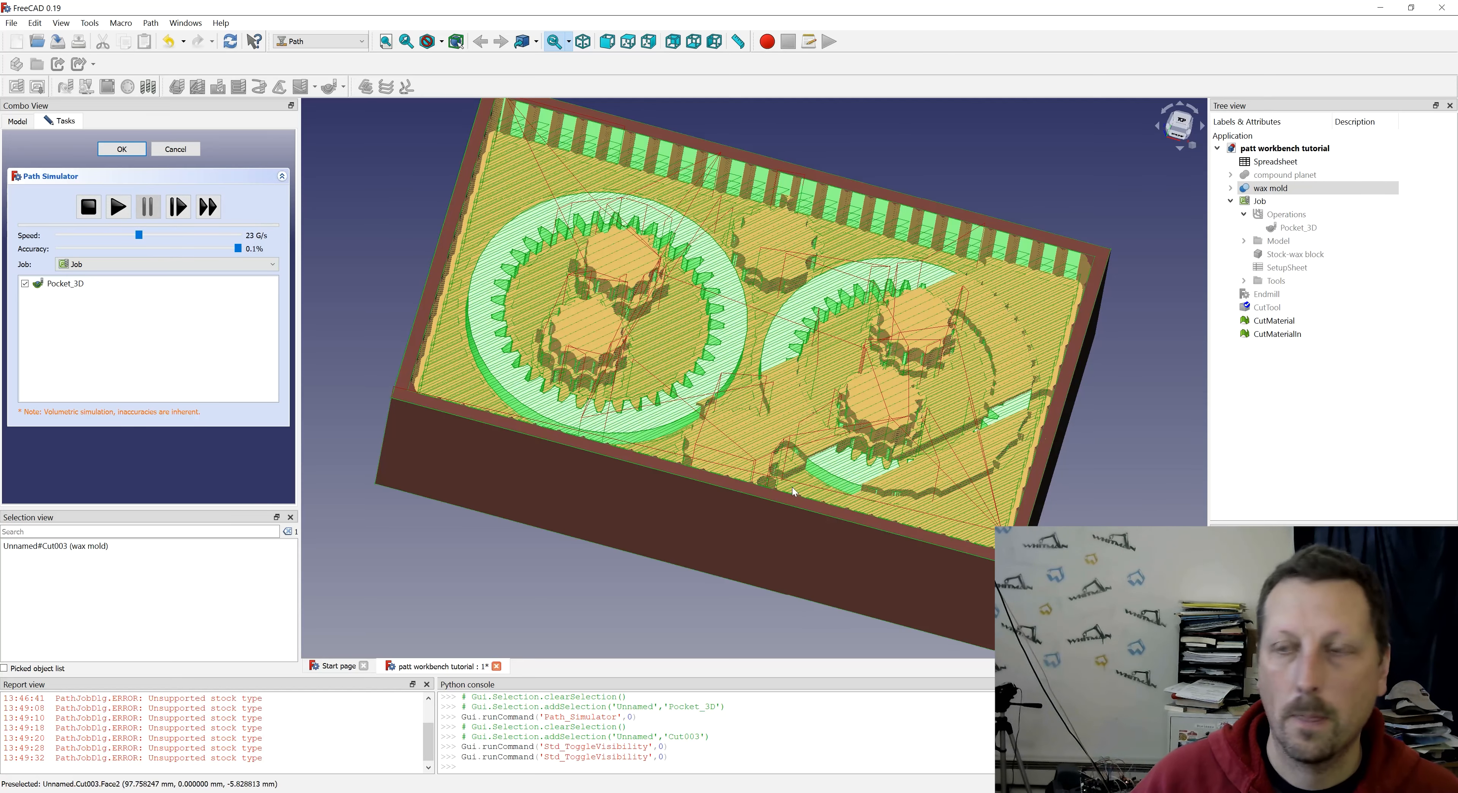
- Expand the wax mold through Cut002 and Fusion005 down to the s1ring and s2ring parts, and select s2ring
middle_click_drag(745, 590, 730, 495)
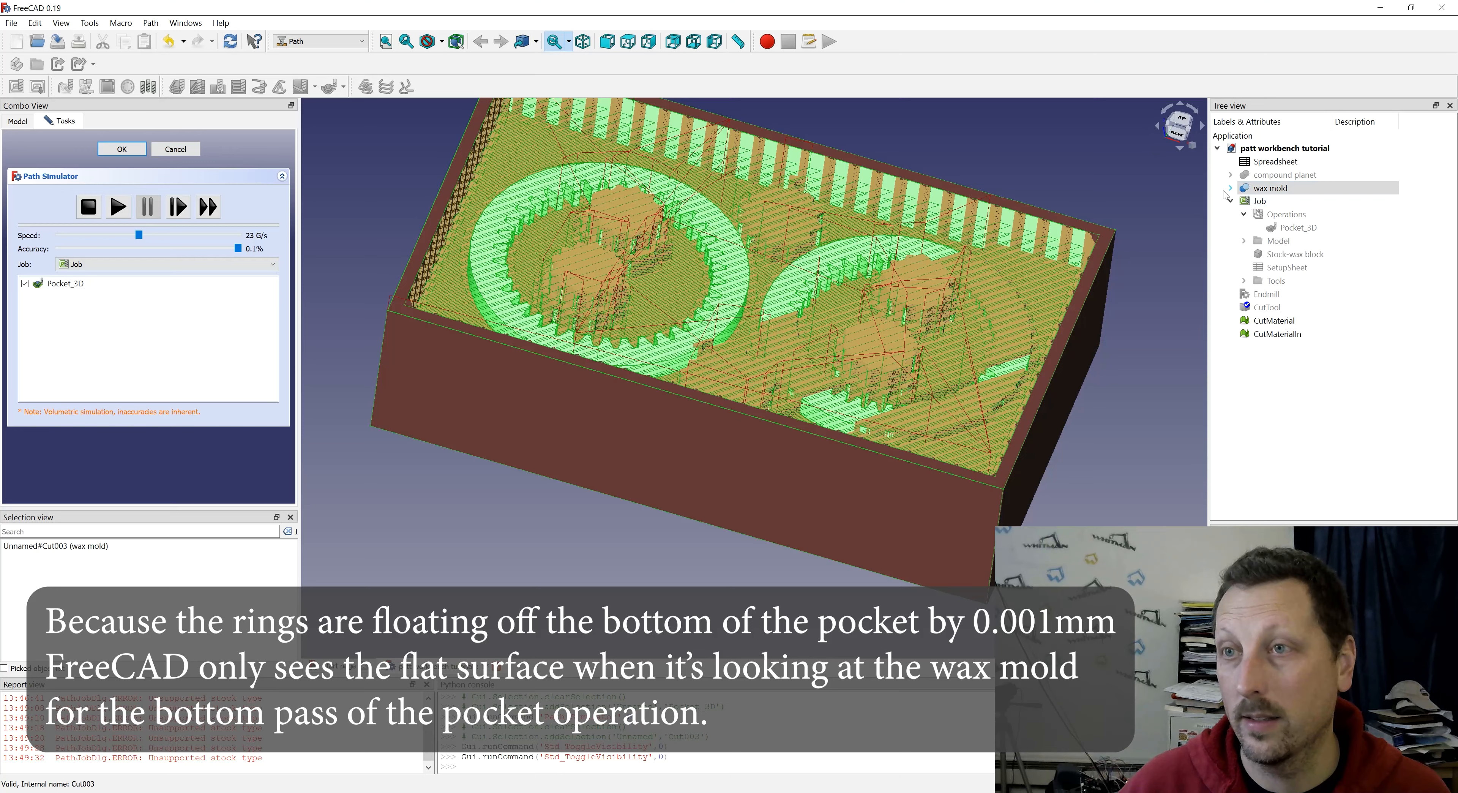
middle_click_drag(670, 270, 692, 351)
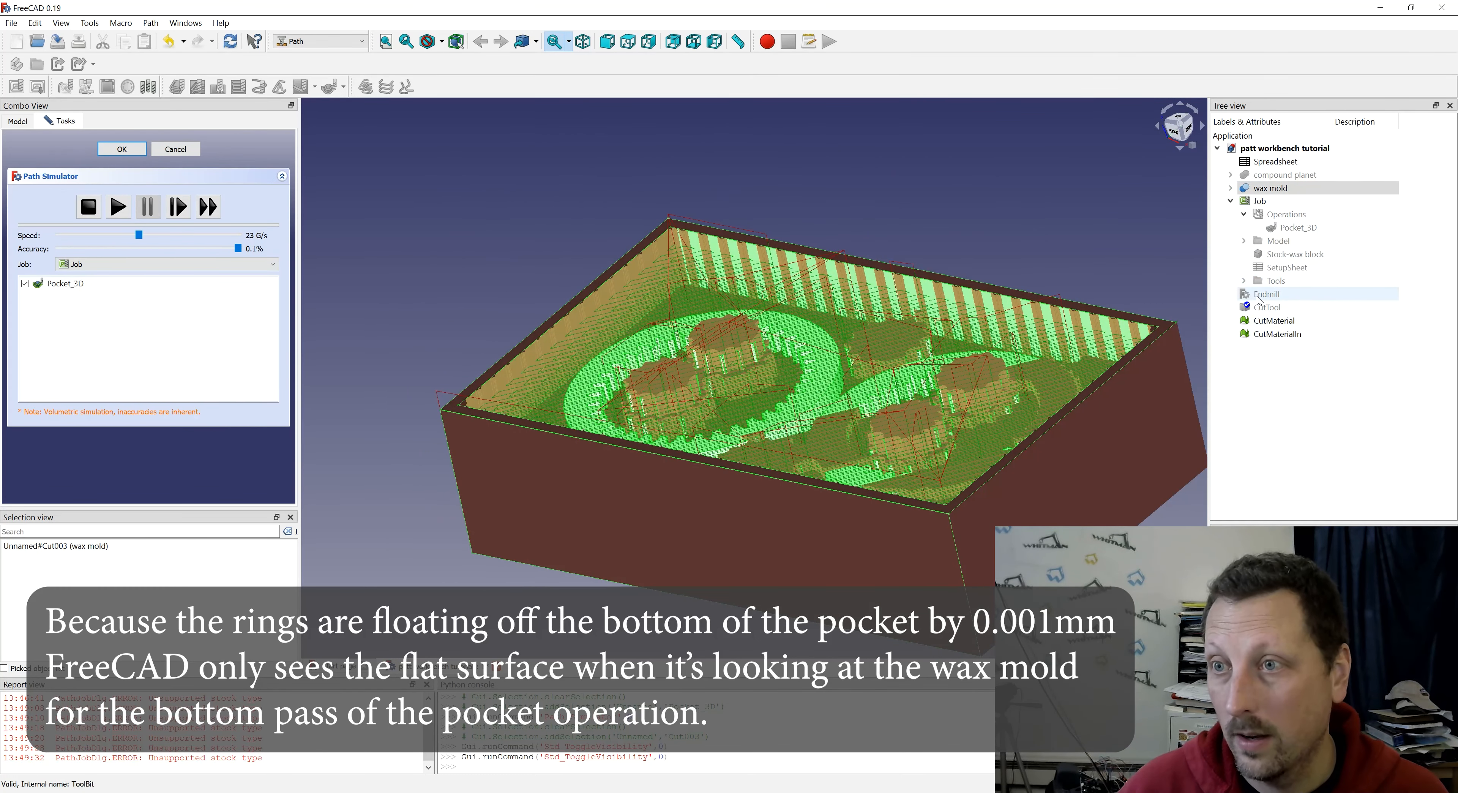
left_click(1231, 188)
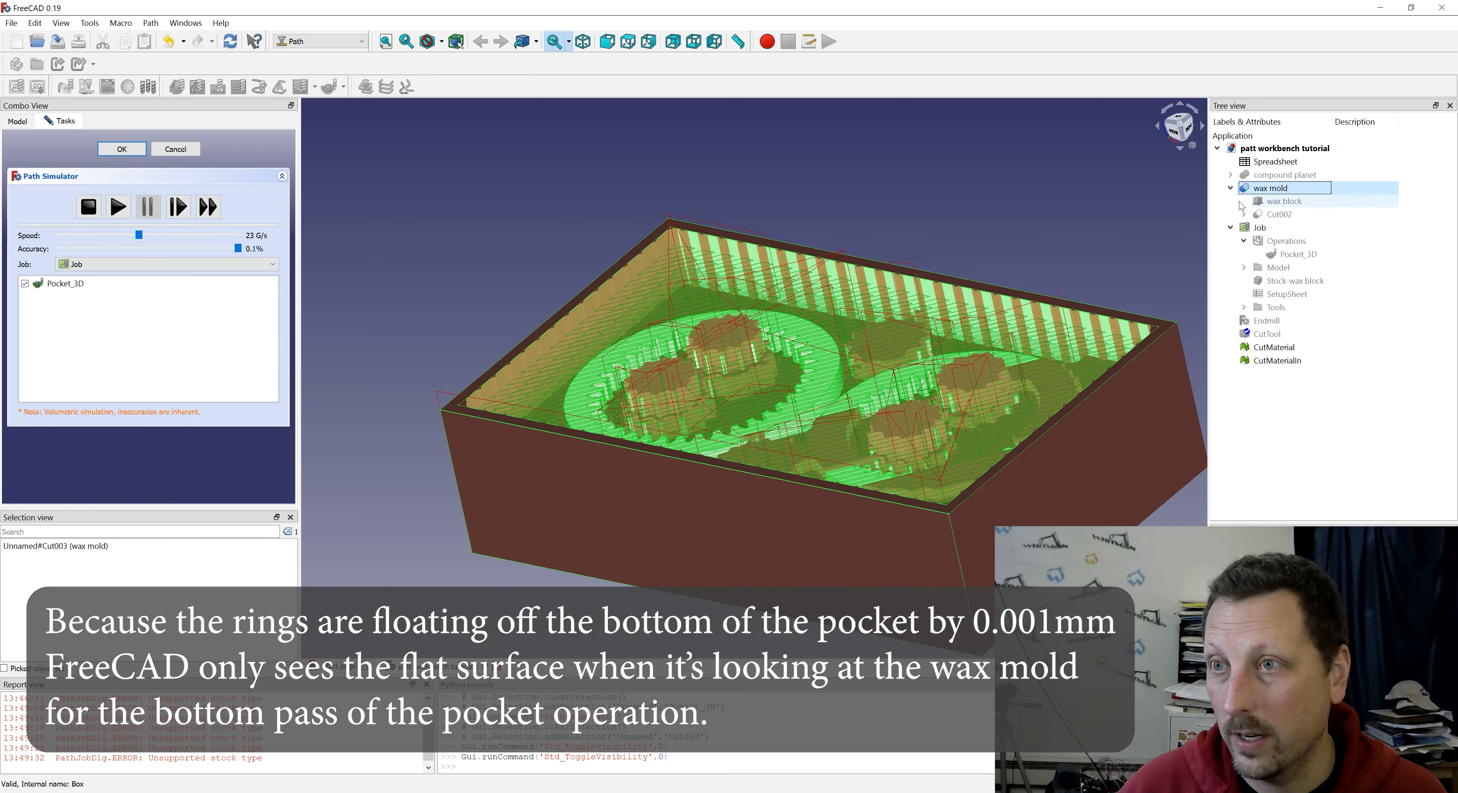
left_click(1243, 215)
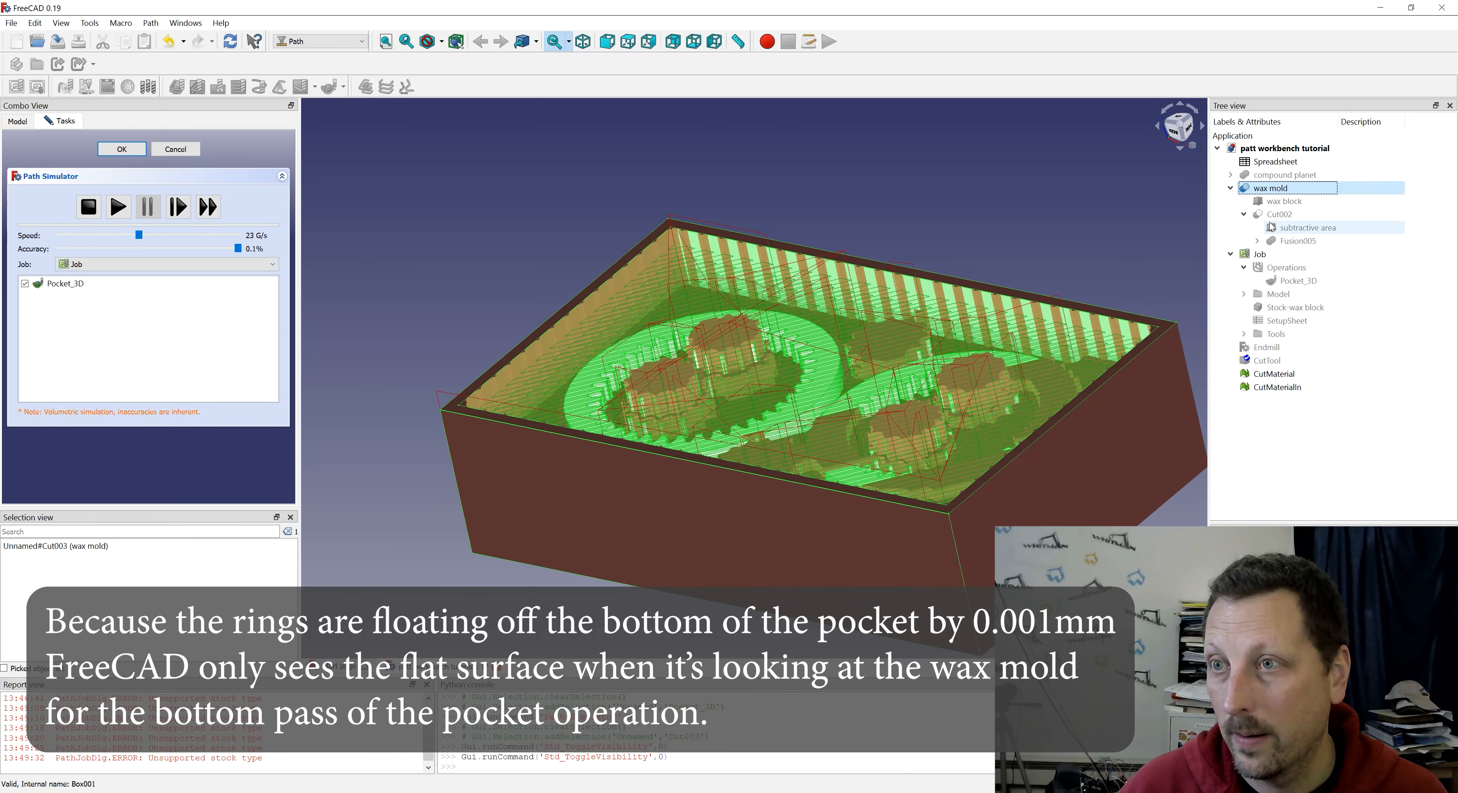
left_click(1279, 215)
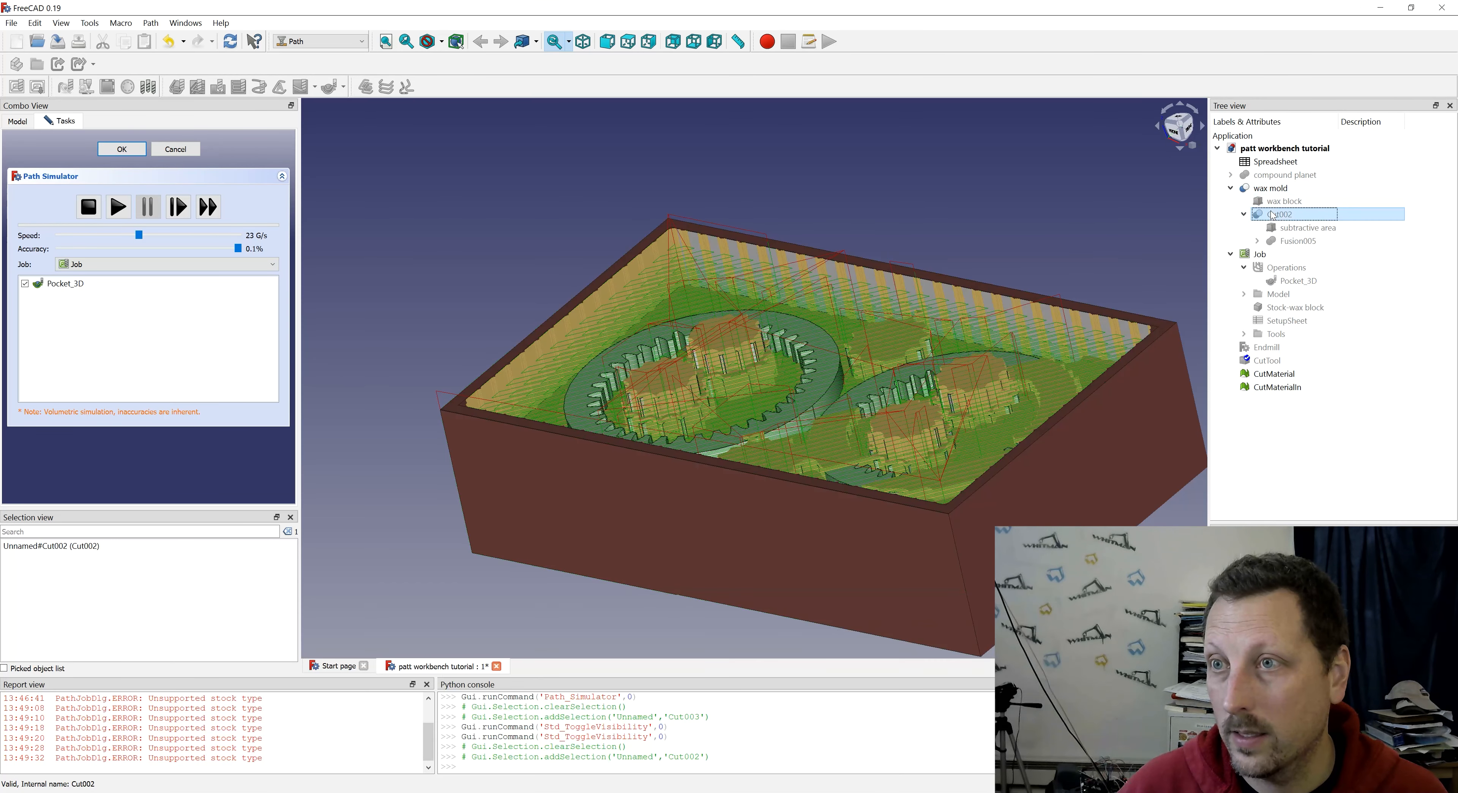
left_click(1298, 241)
left_click(1257, 241)
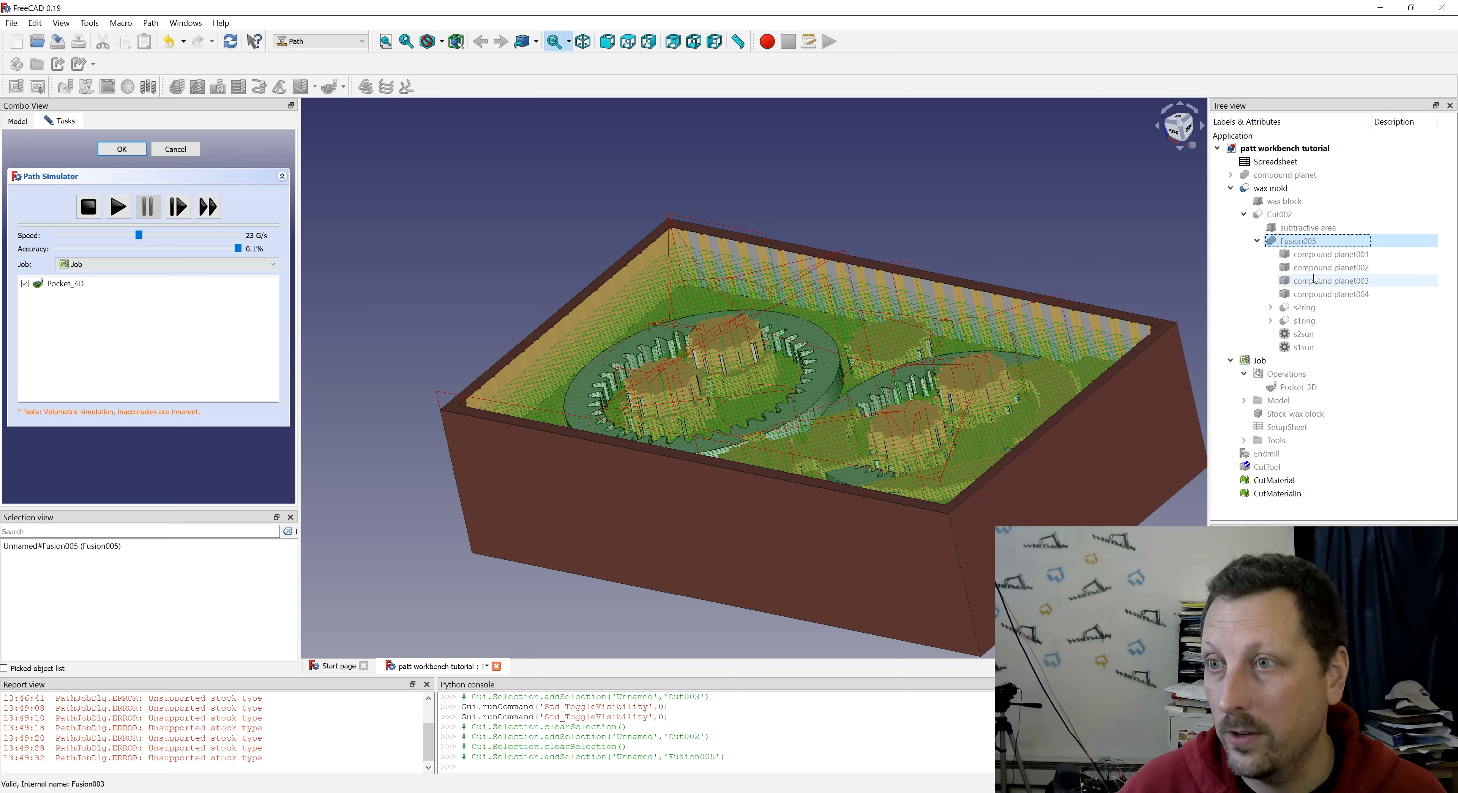
left_click(1270, 321)
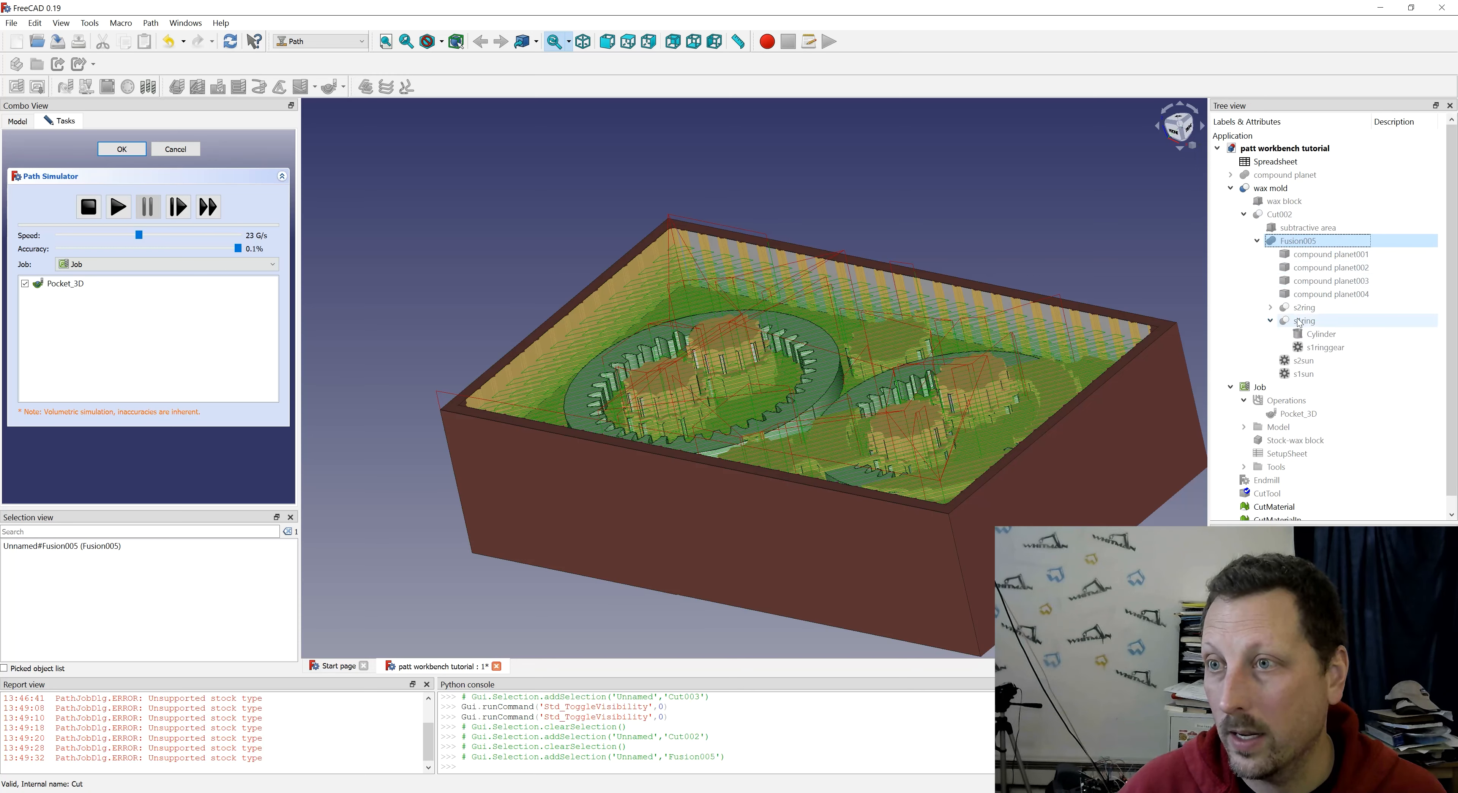
left_click(1301, 321)
left_click(1284, 306)
left_click(1271, 308)
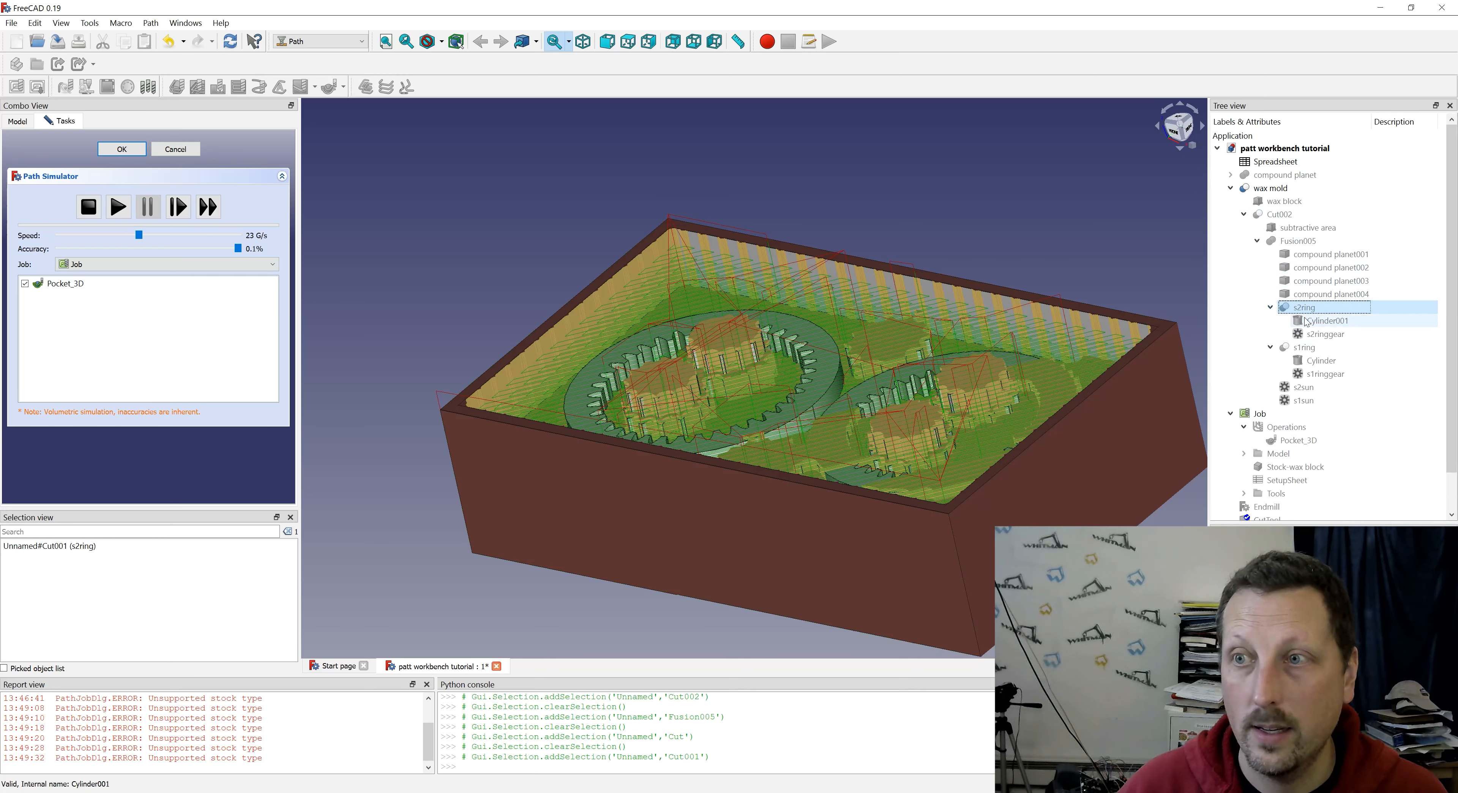
- Close the path simulation and change the Z position in s2ring's placement
left_click(134, 152)
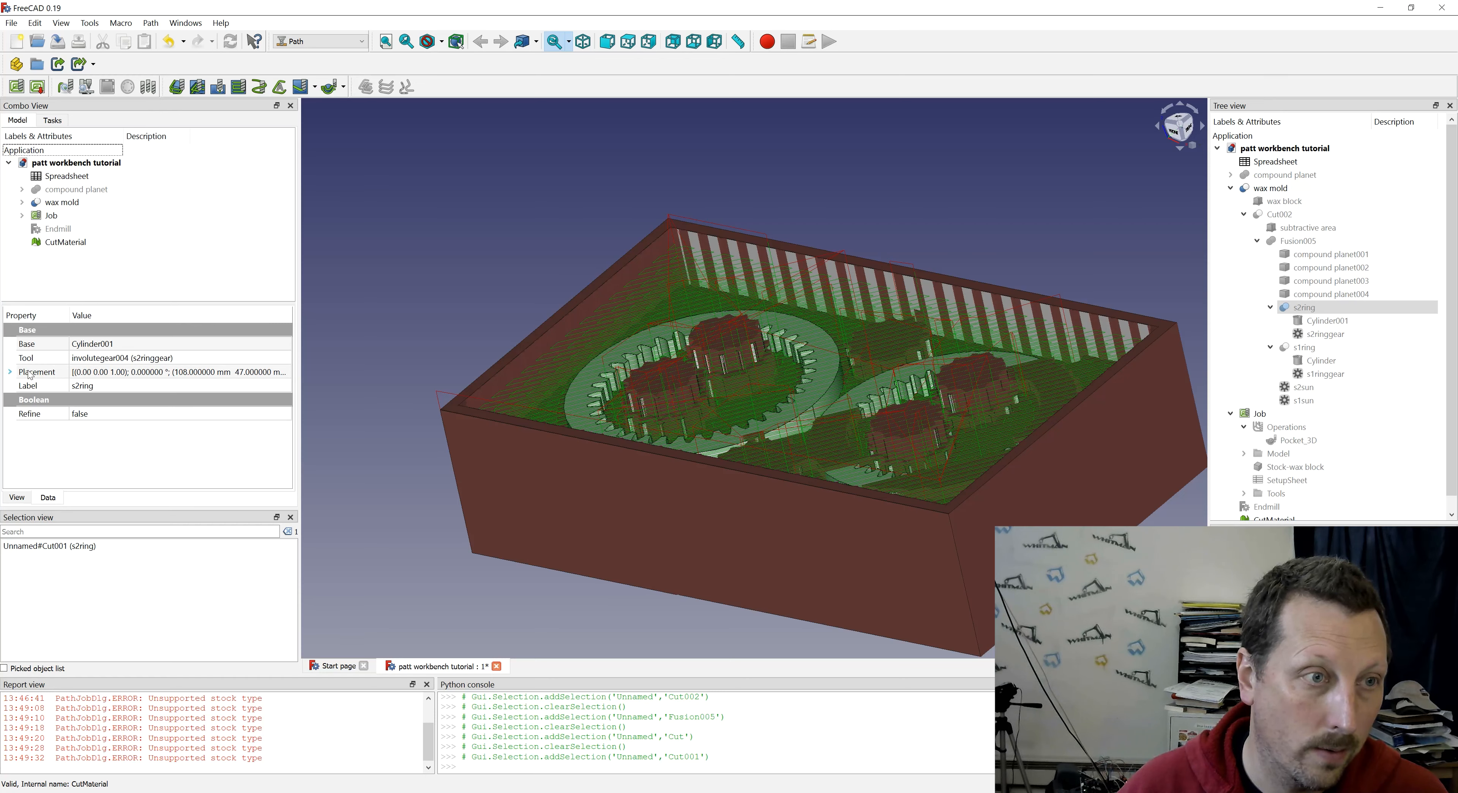
left_click(10, 372)
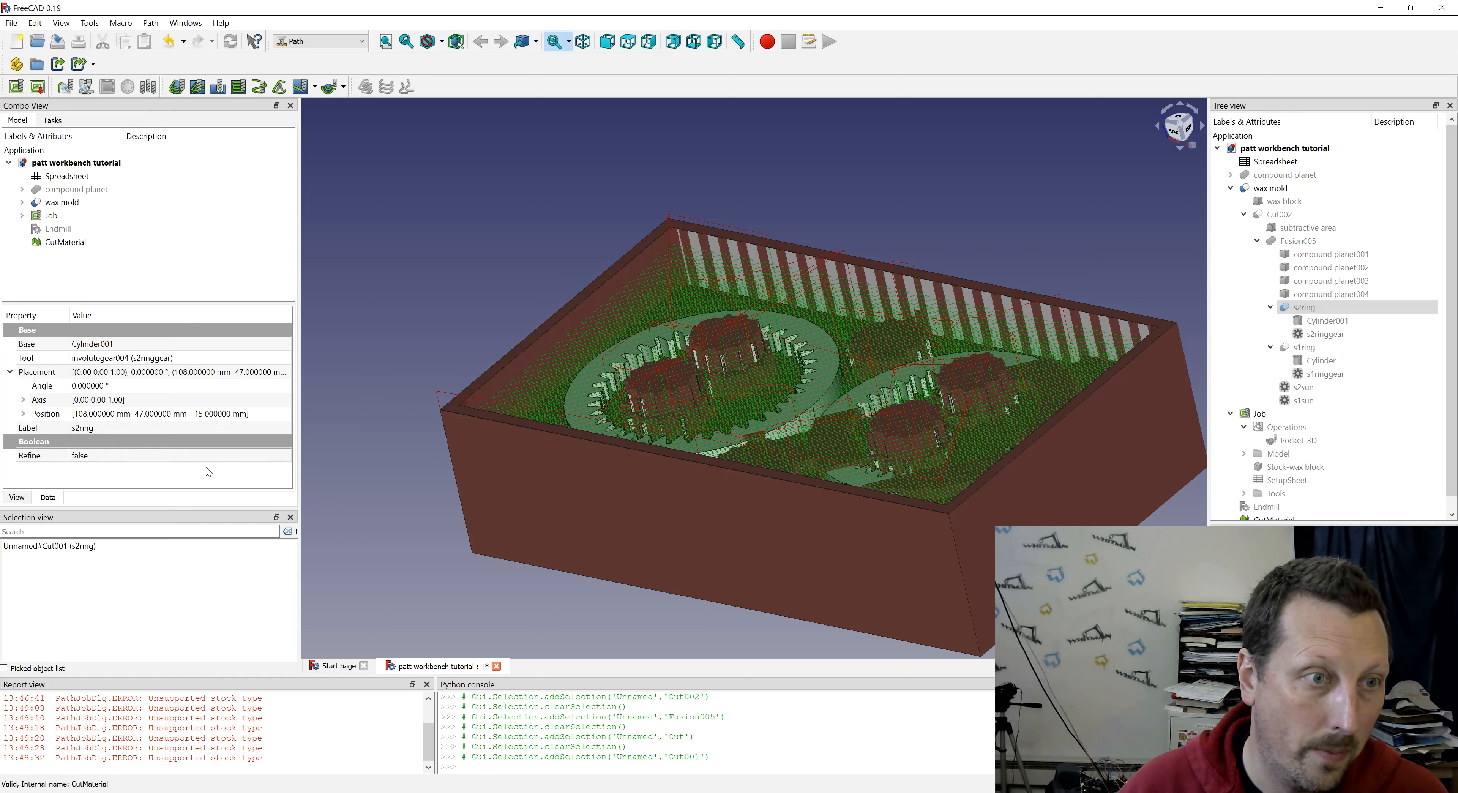
left_click(23, 414)
left_click(92, 456)
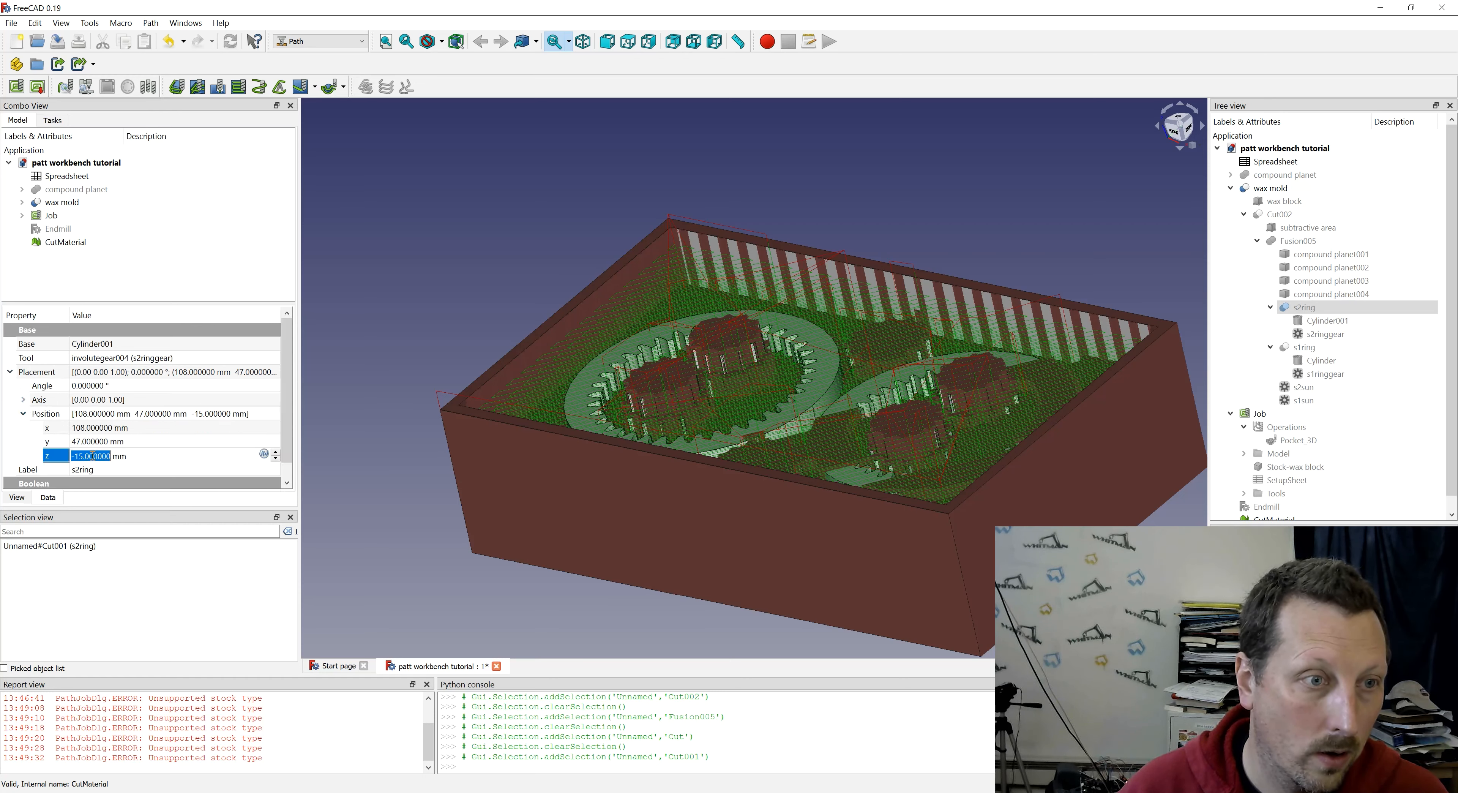
type("1")
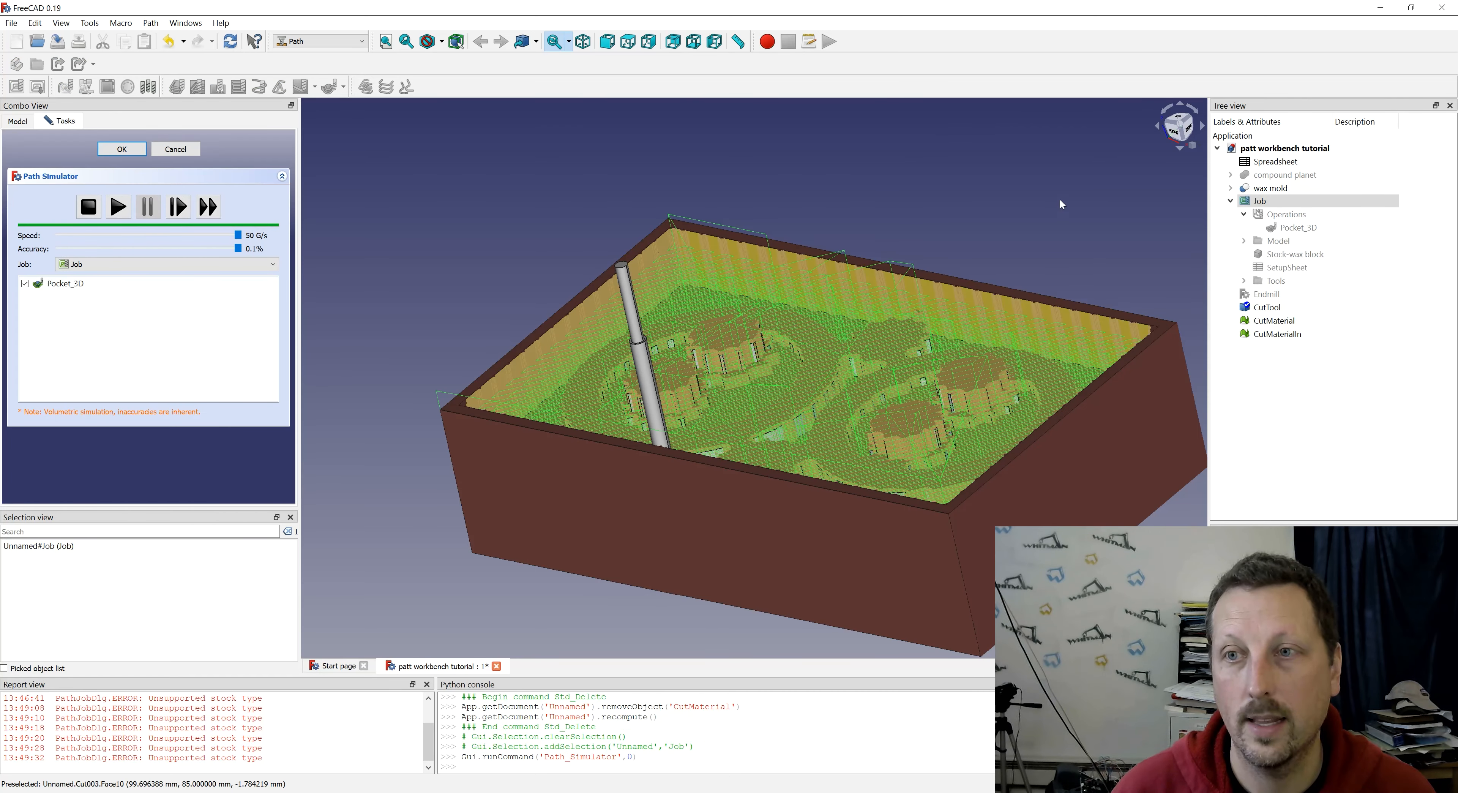
- Deactivate the Pocket_3D operation after checking its simulated cut around the gears, and clear the selection
middle_click_drag(859, 236, 814, 301)
scroll(831, 340, "up", 5)
scroll(815, 302, "down", 4)
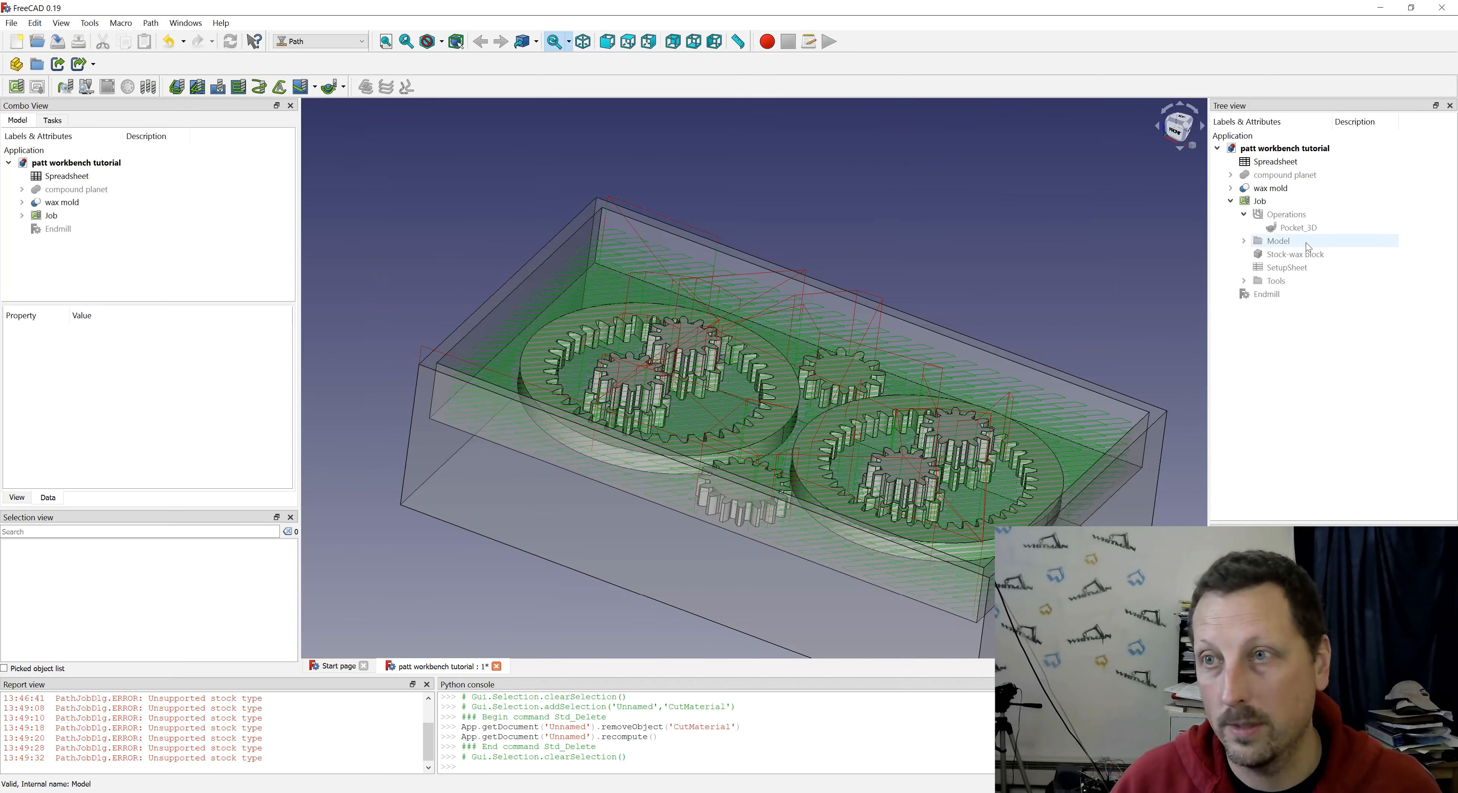
left_click(1299, 227)
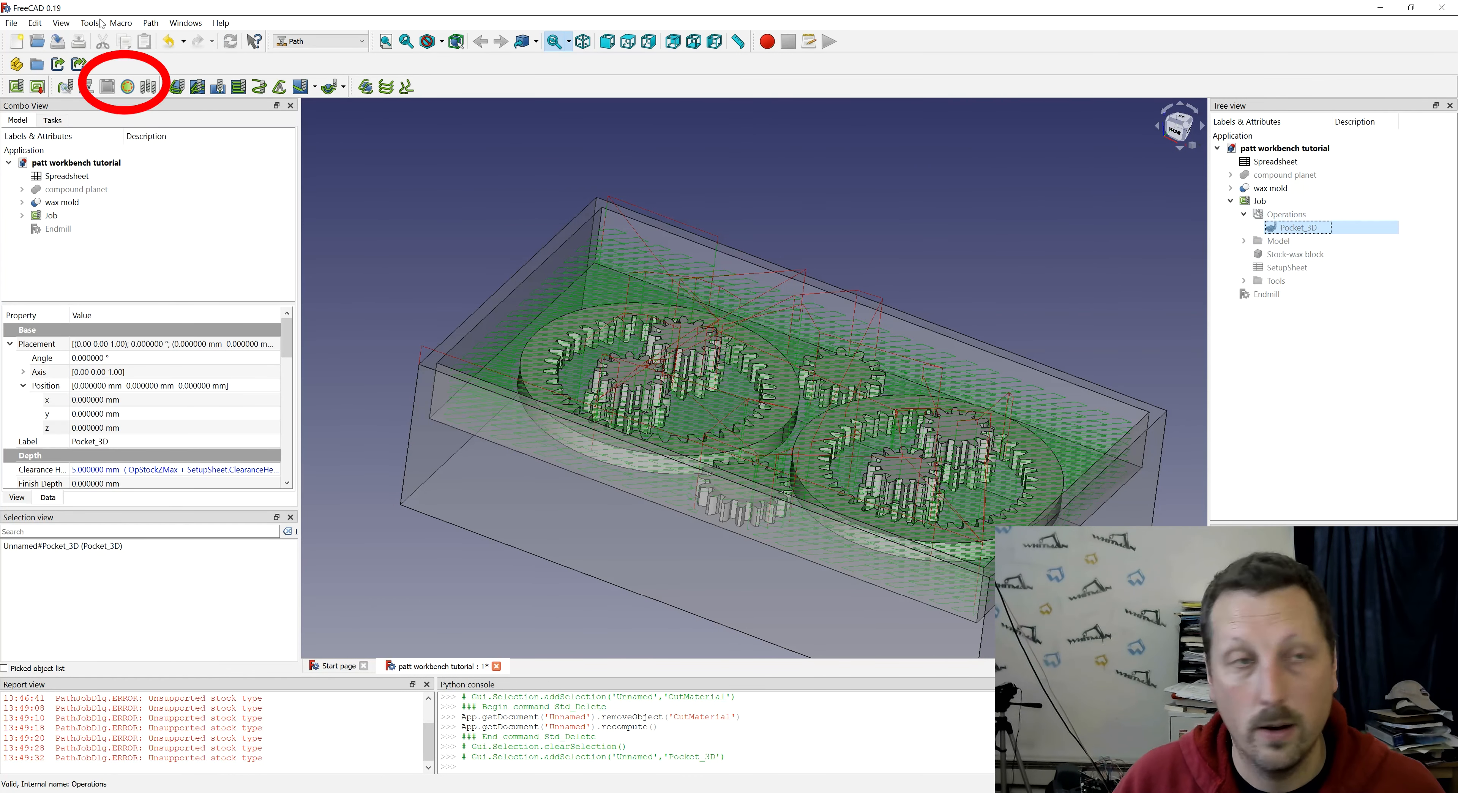
left_click(125, 90)
mouse_move(827, 166)
middle_mouse_down()
mouse_move(775, 167)
mouse_move(804, 173)
middle_mouse_up()
left_click(1316, 228)
key("space")
key("space")
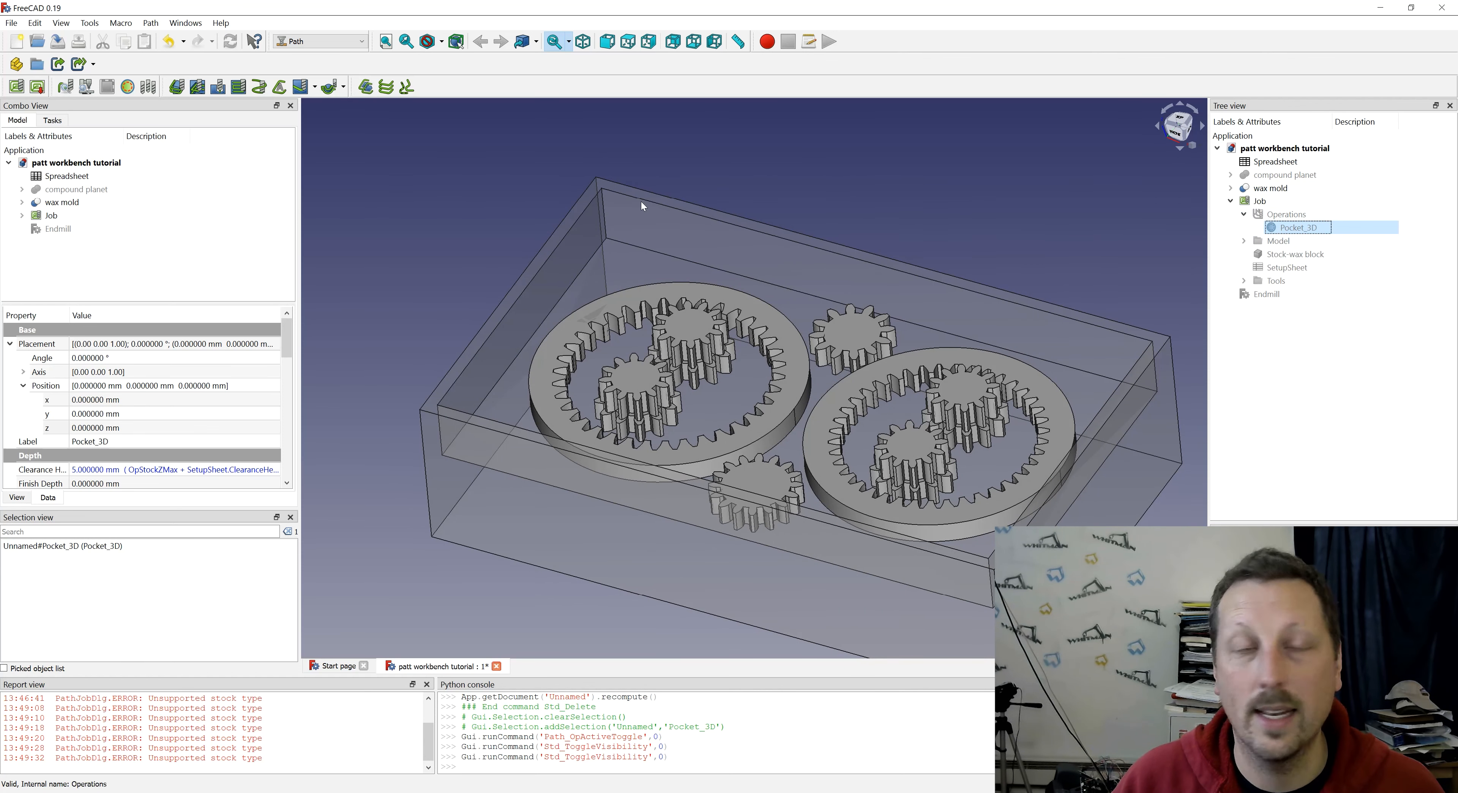
left_click(1277, 218)
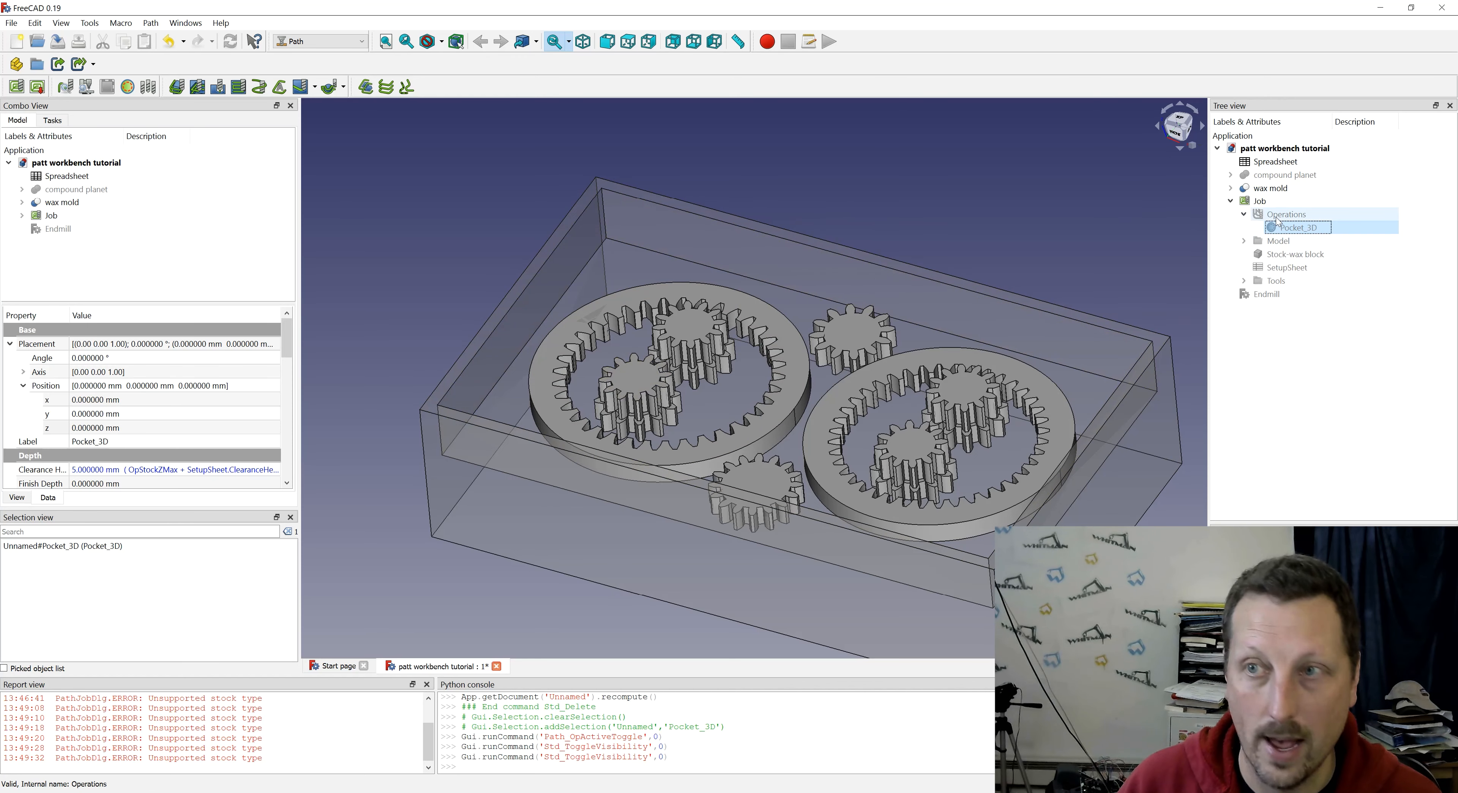
left_click(423, 181)
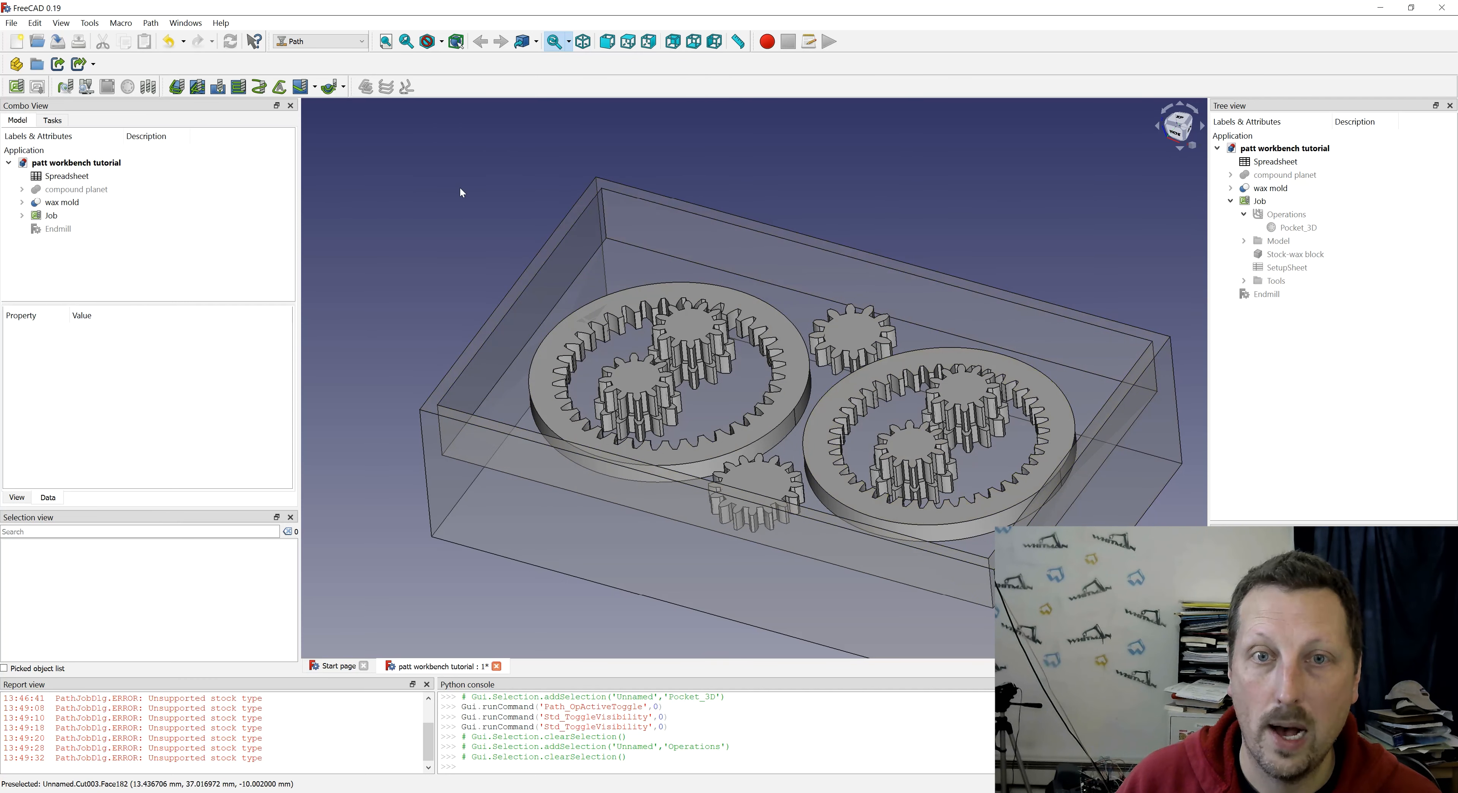
- Create a 3D Surface operation from the wax mold's pocket floor face, with the layer mode set to Single-pass
middle_click_drag(569, 398, 649, 464)
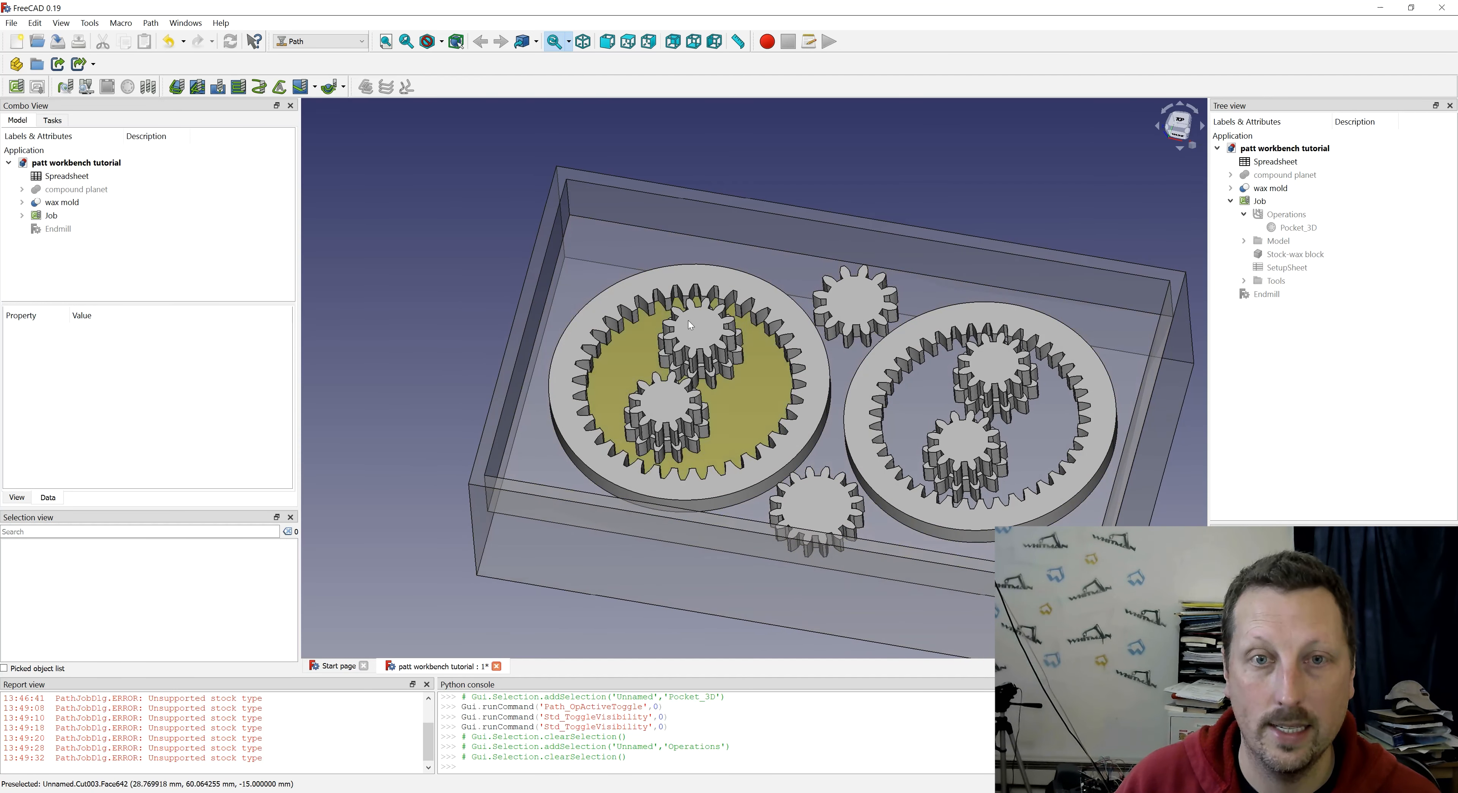
left_click(1138, 360)
left_click(344, 88)
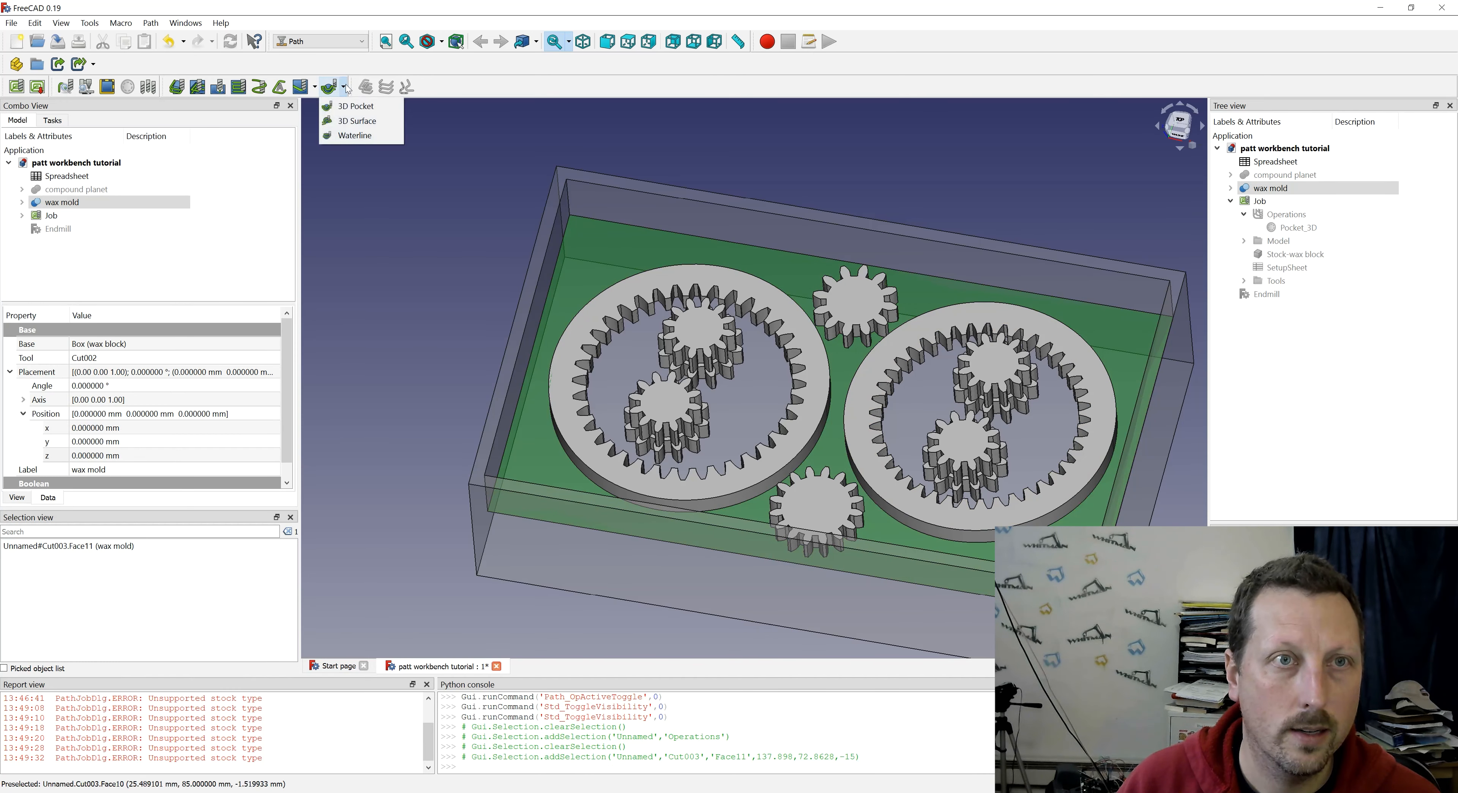
left_click(349, 127)
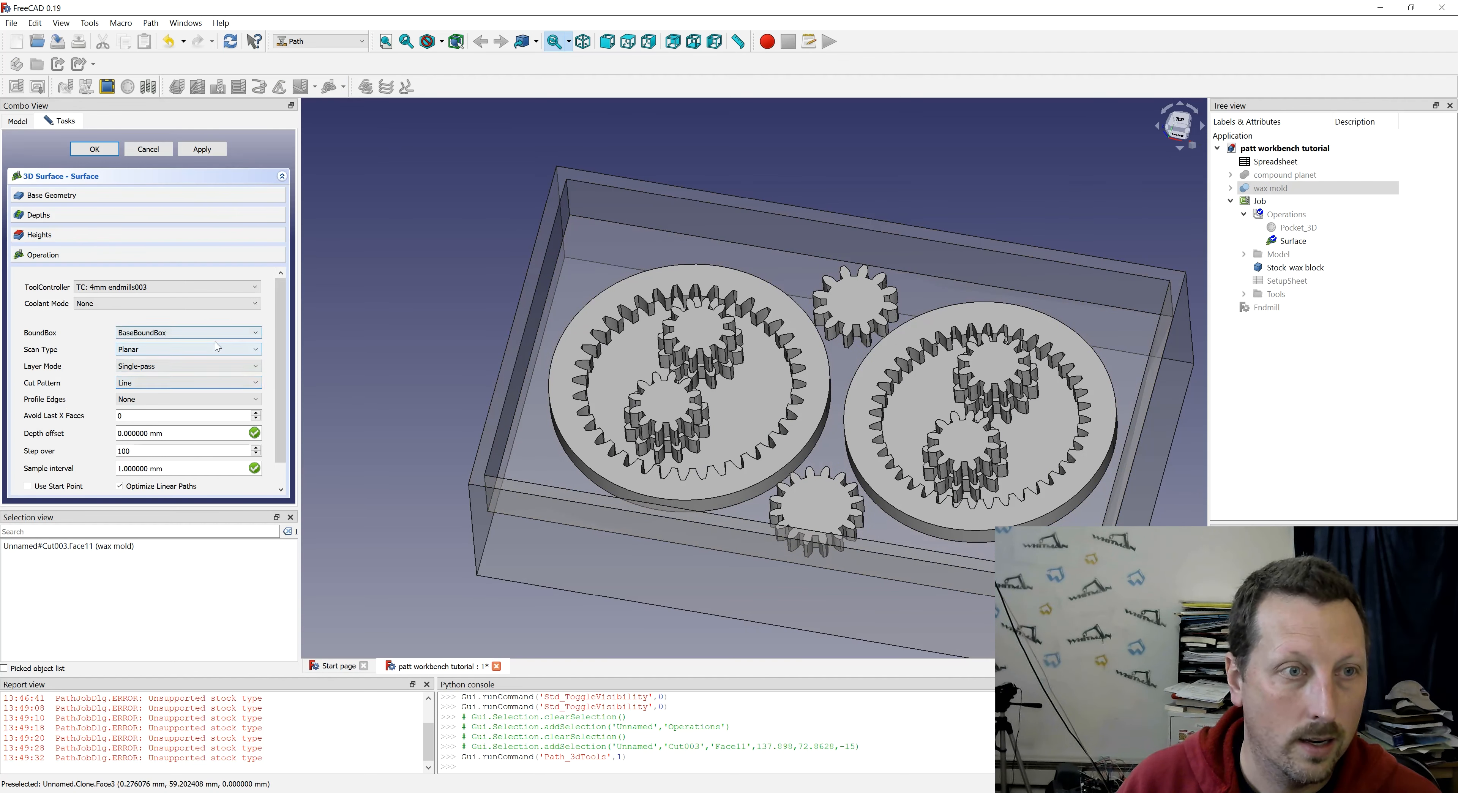
left_click(188, 367)
left_click(178, 378)
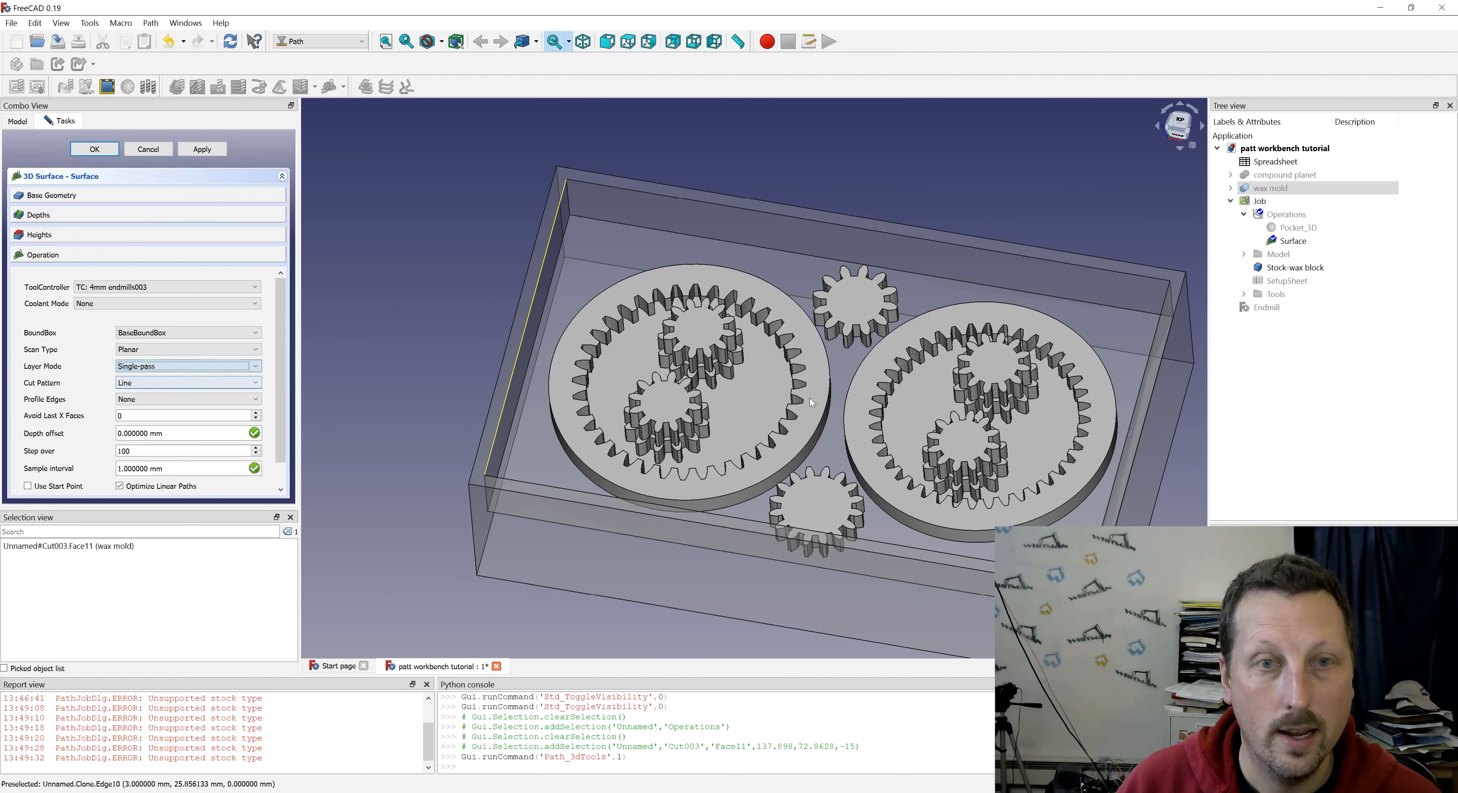
- Assign the 1.3mm endmill001 tool controller to the 3D surface, with a Line cut pattern and a step over of 6
middle_click_drag(719, 419, 784, 351)
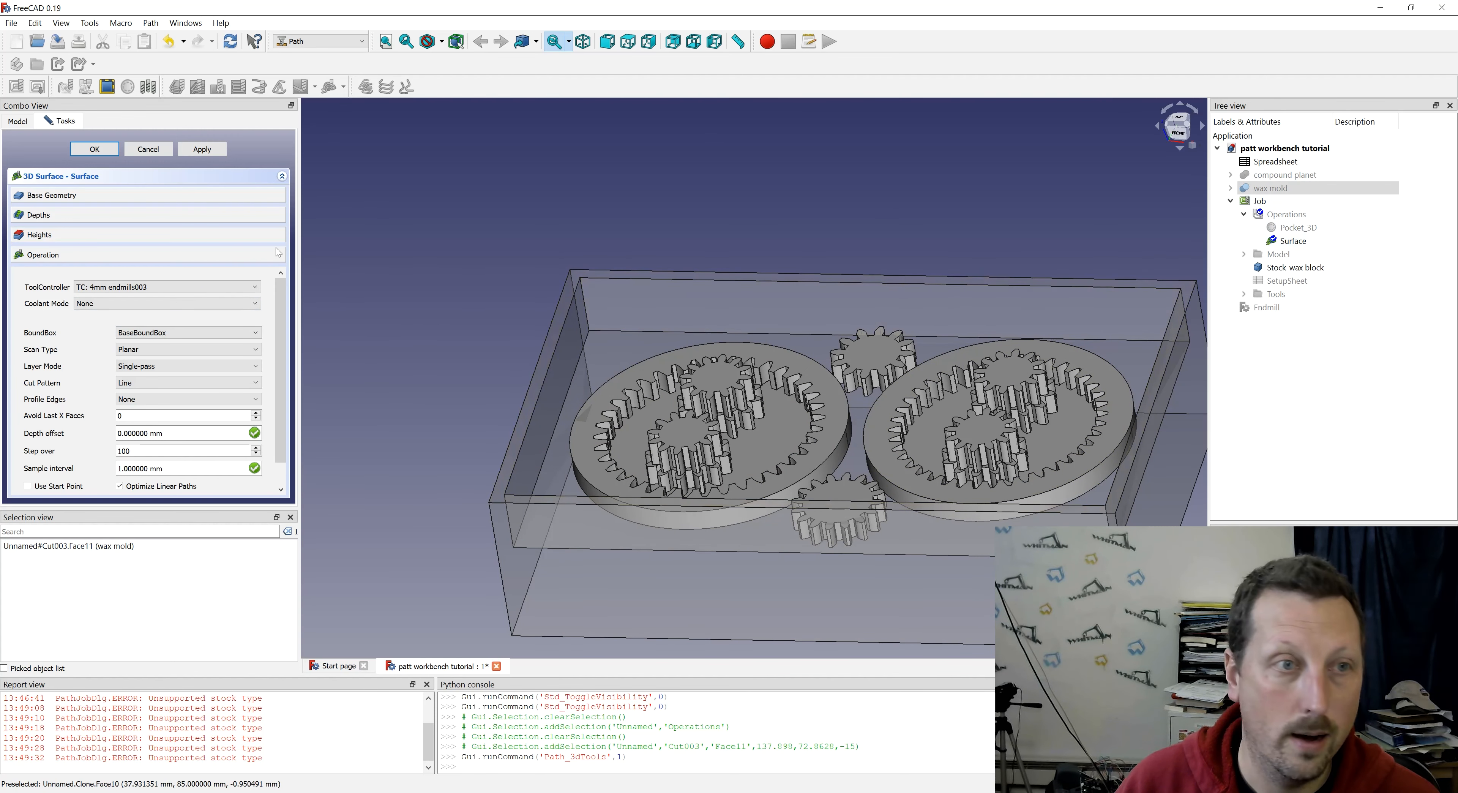
left_click(207, 287)
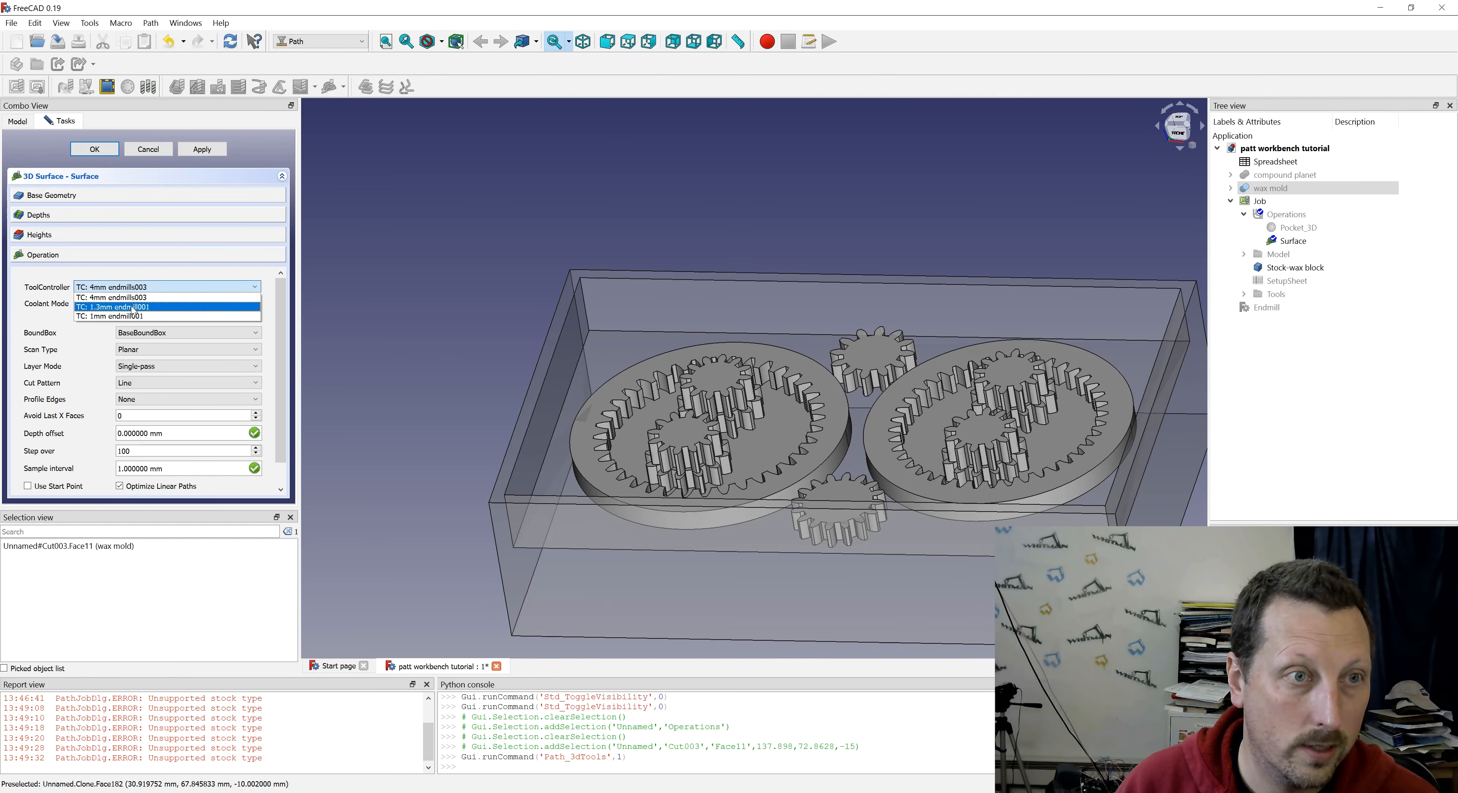
left_click(133, 306)
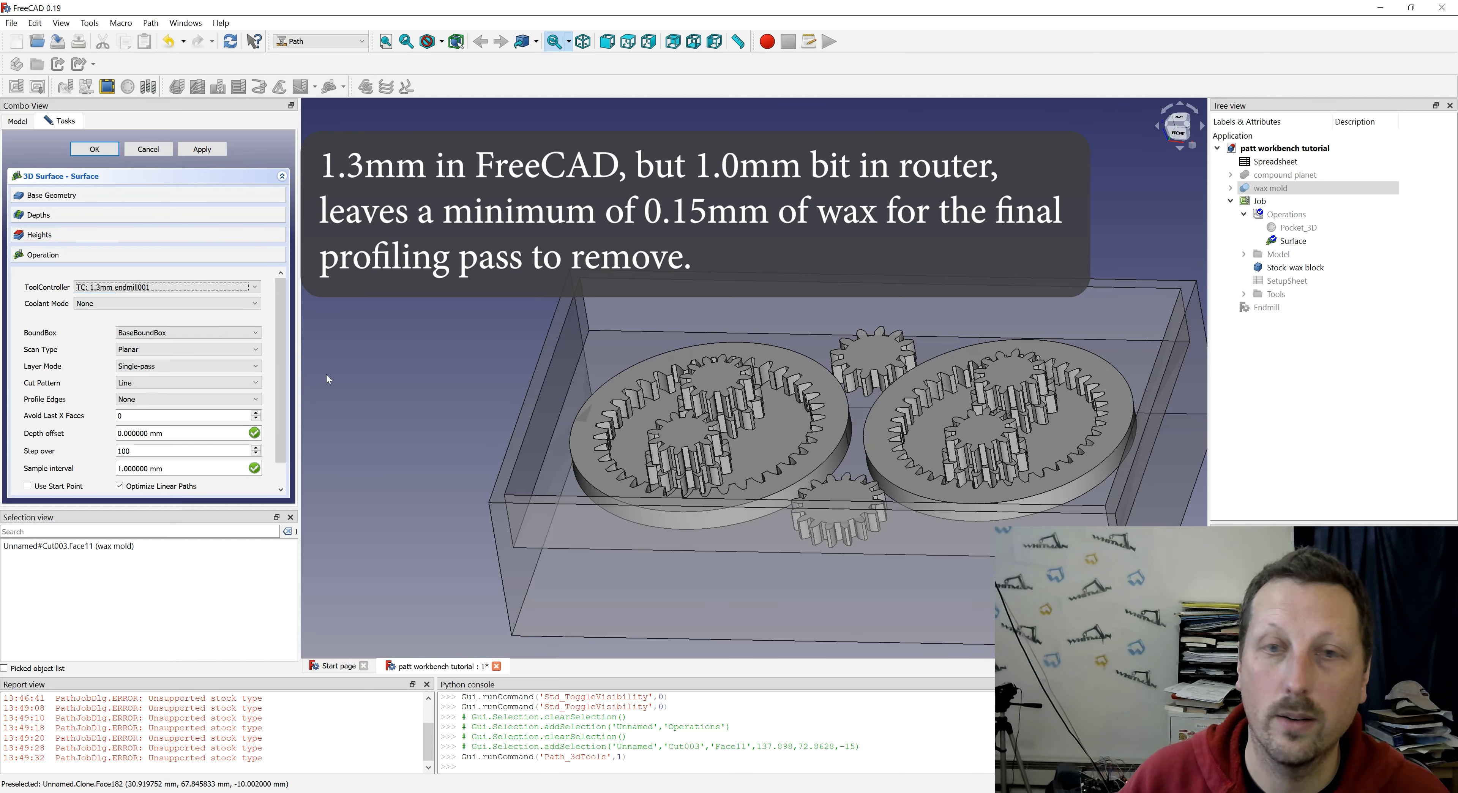
scroll(210, 340, "down", 2)
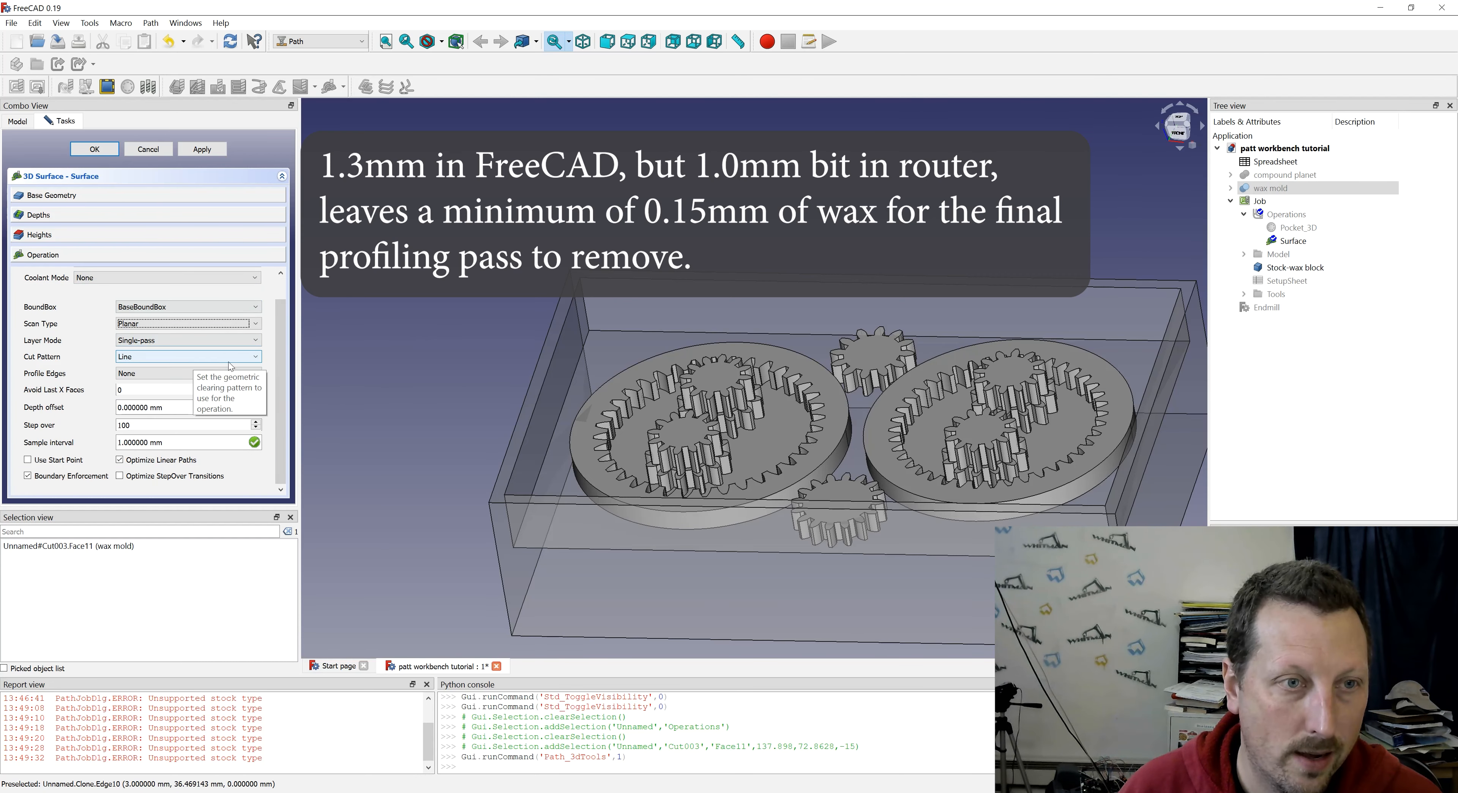
left_click(250, 360)
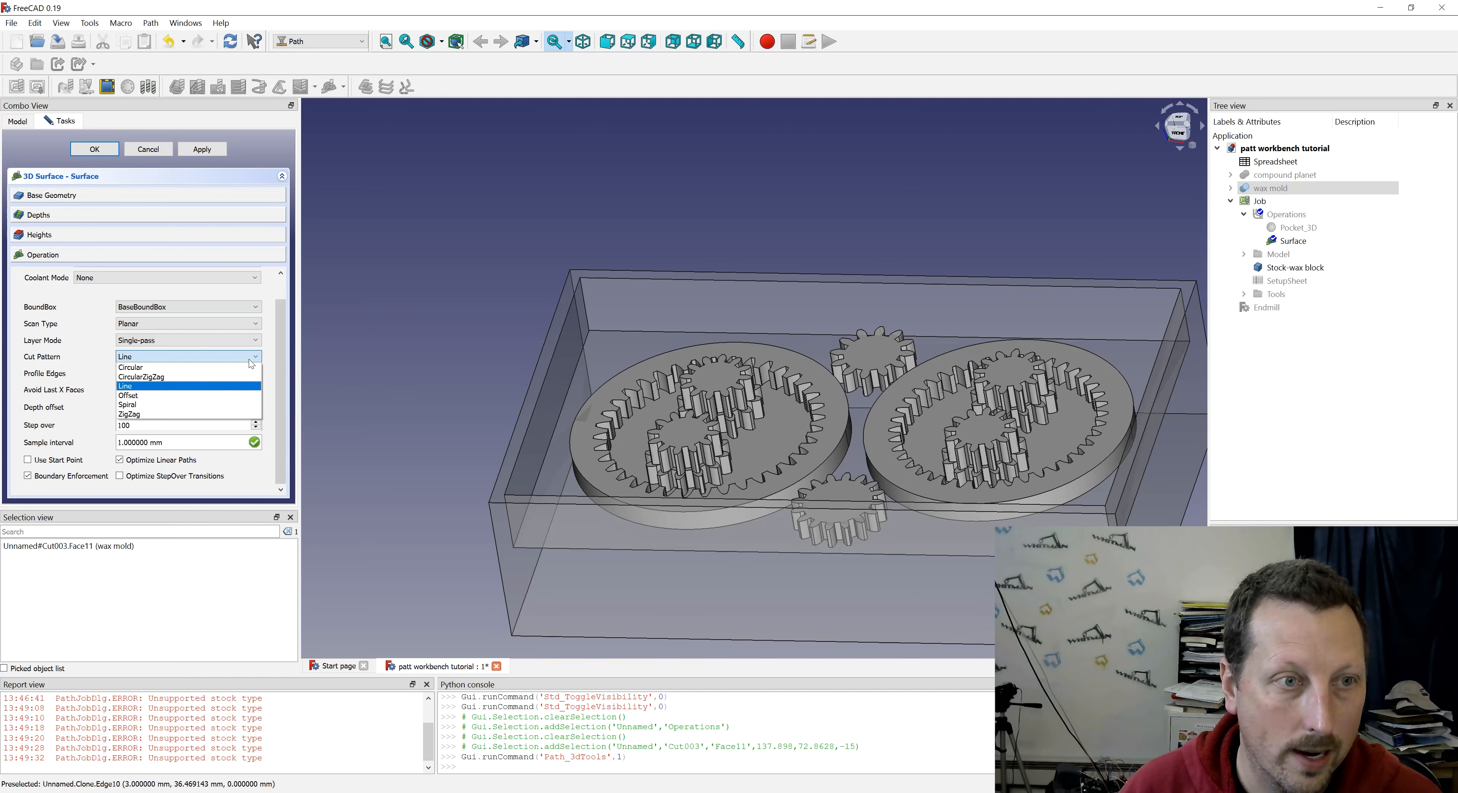
left_click(134, 386)
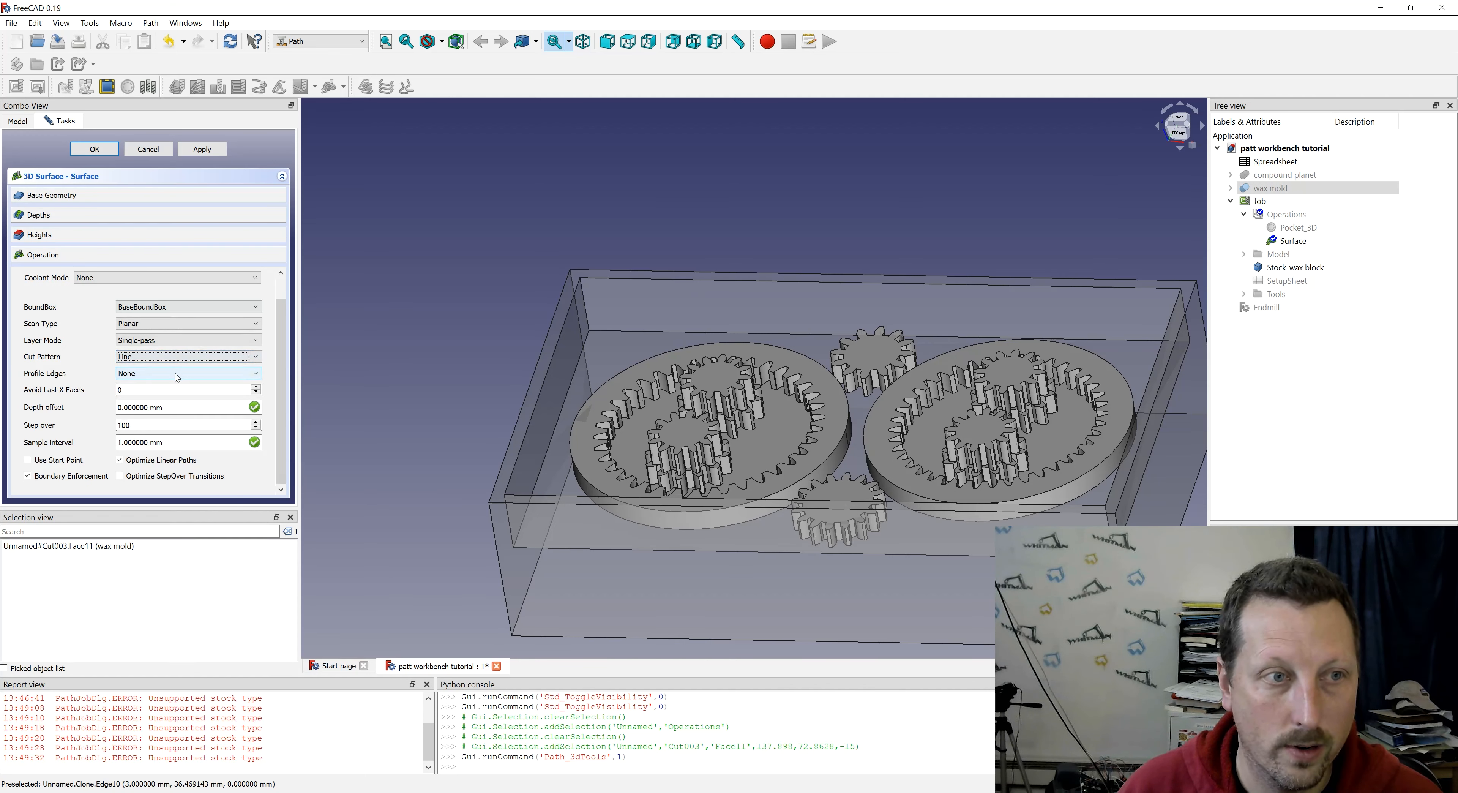
left_click(159, 425)
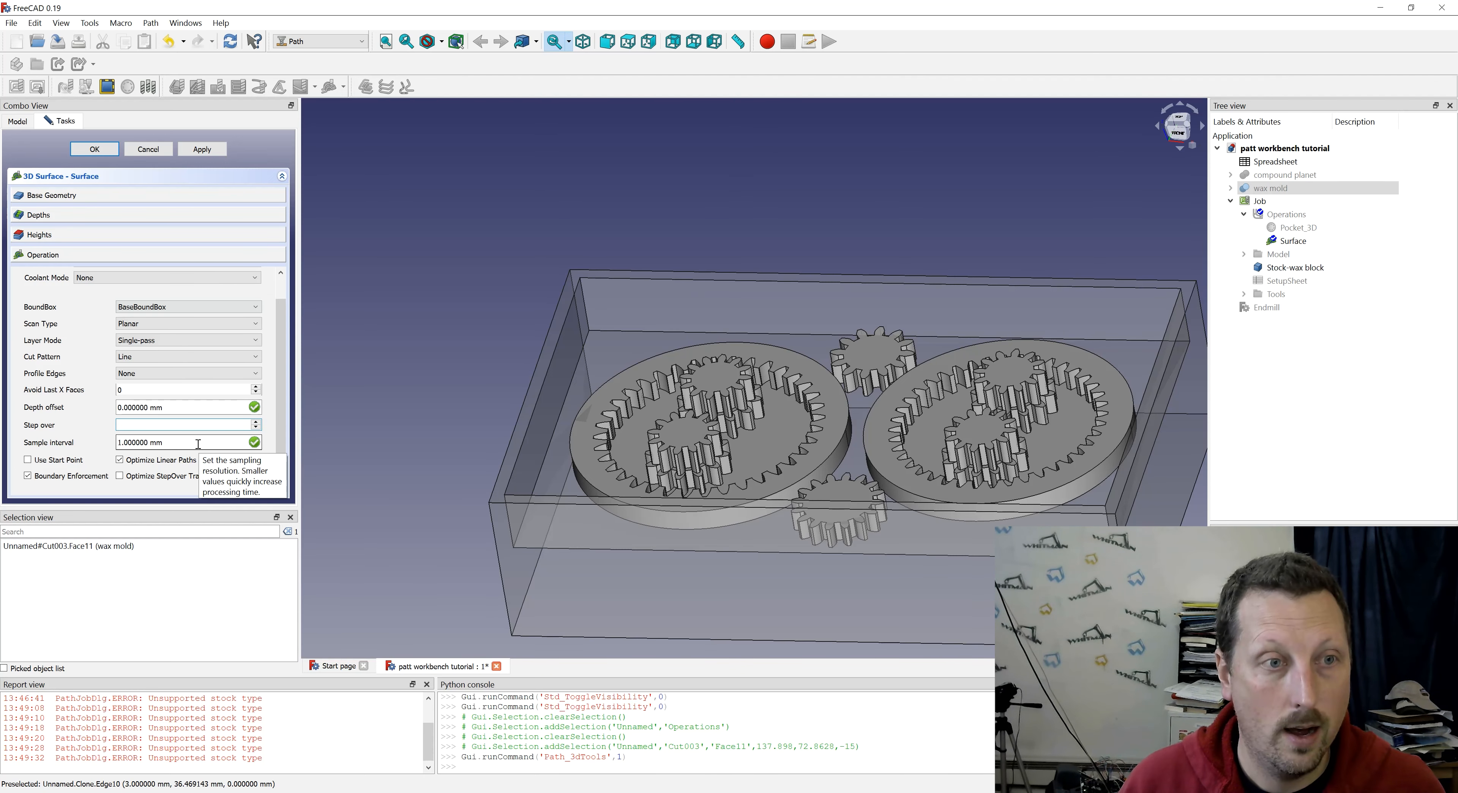
type("6")
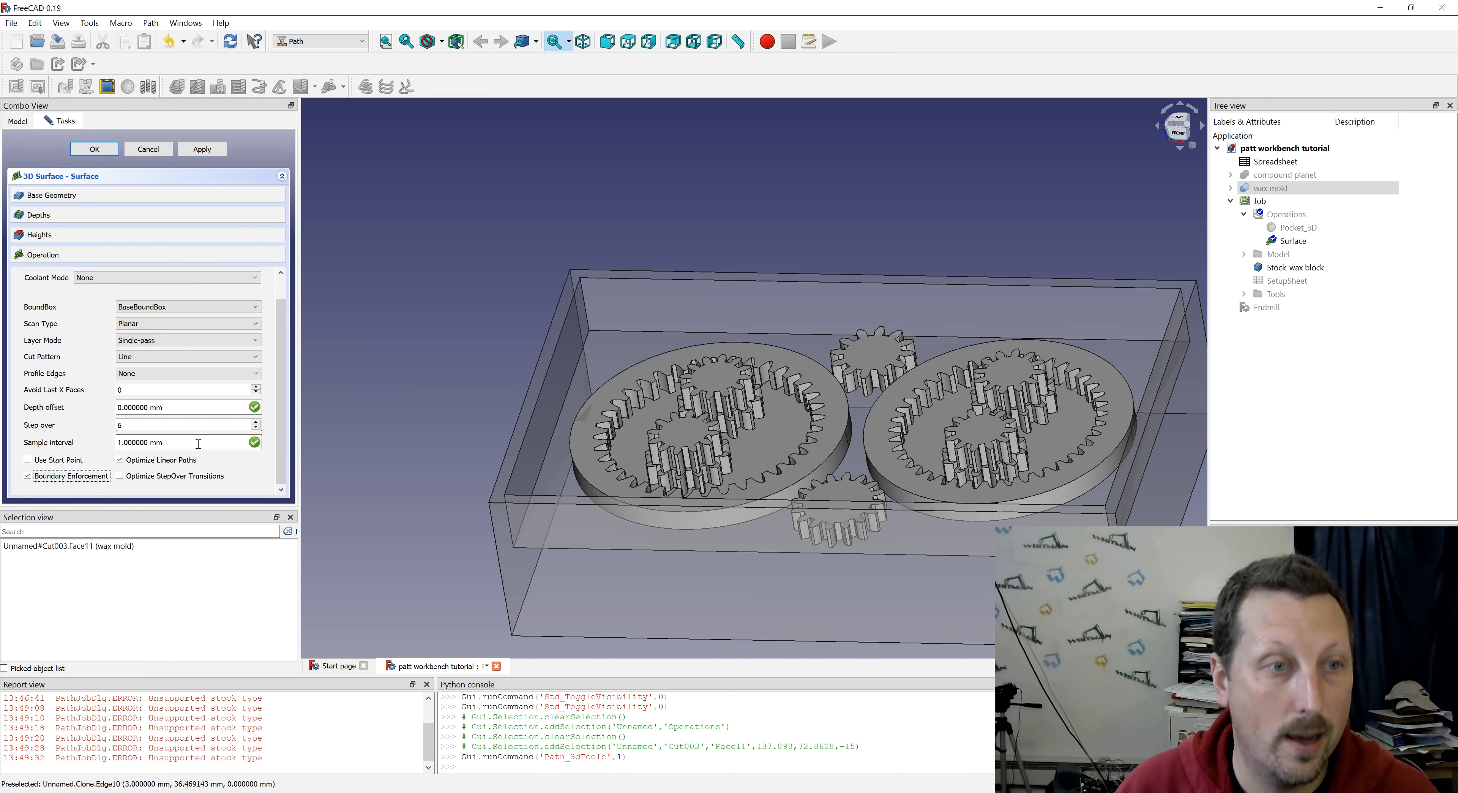
- Take the 3D surface's start depth from the mold's top rim face, and select the pocket floor face for the base geometry
left_click(158, 216)
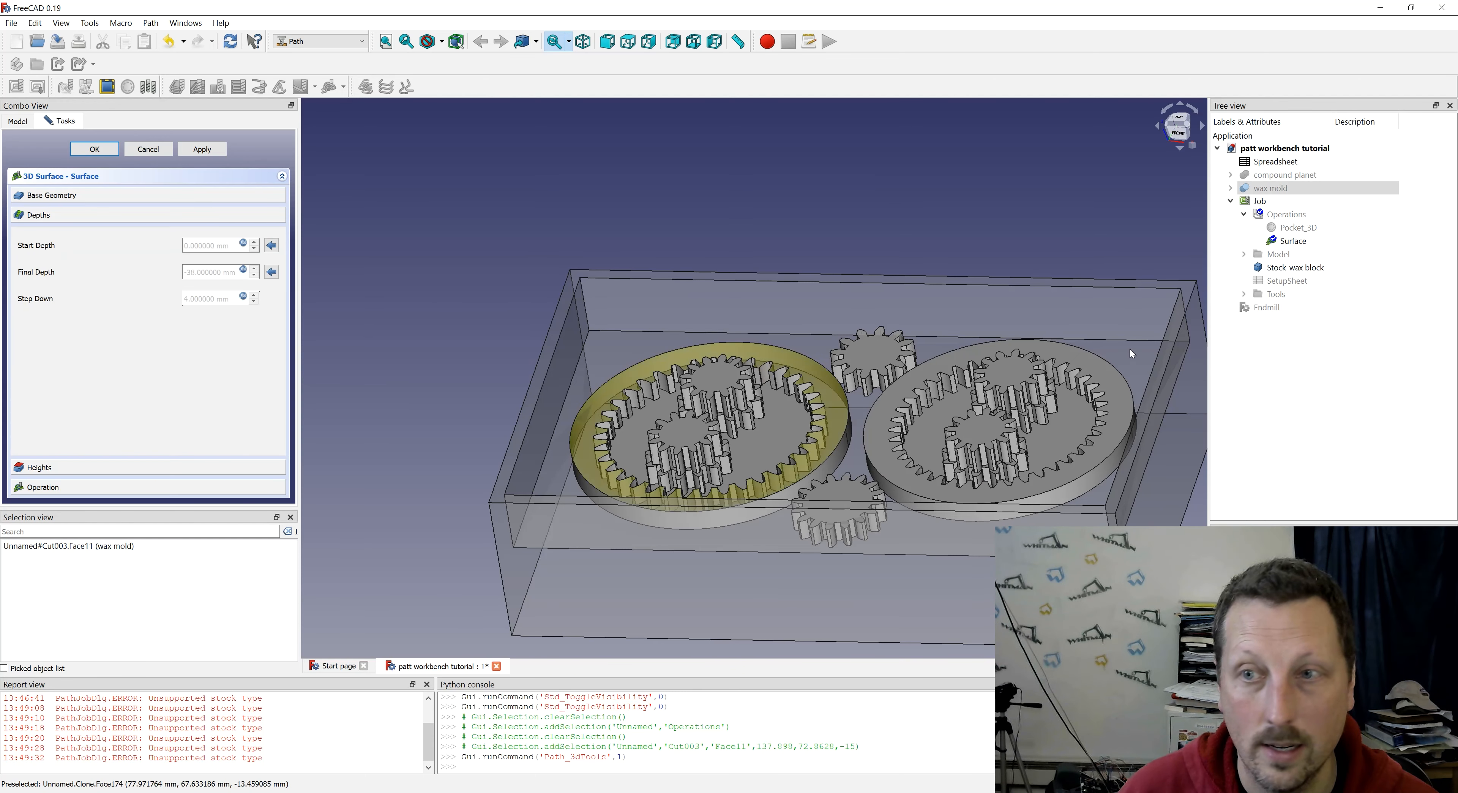
left_click(1158, 371)
left_click(271, 246)
left_click(813, 345)
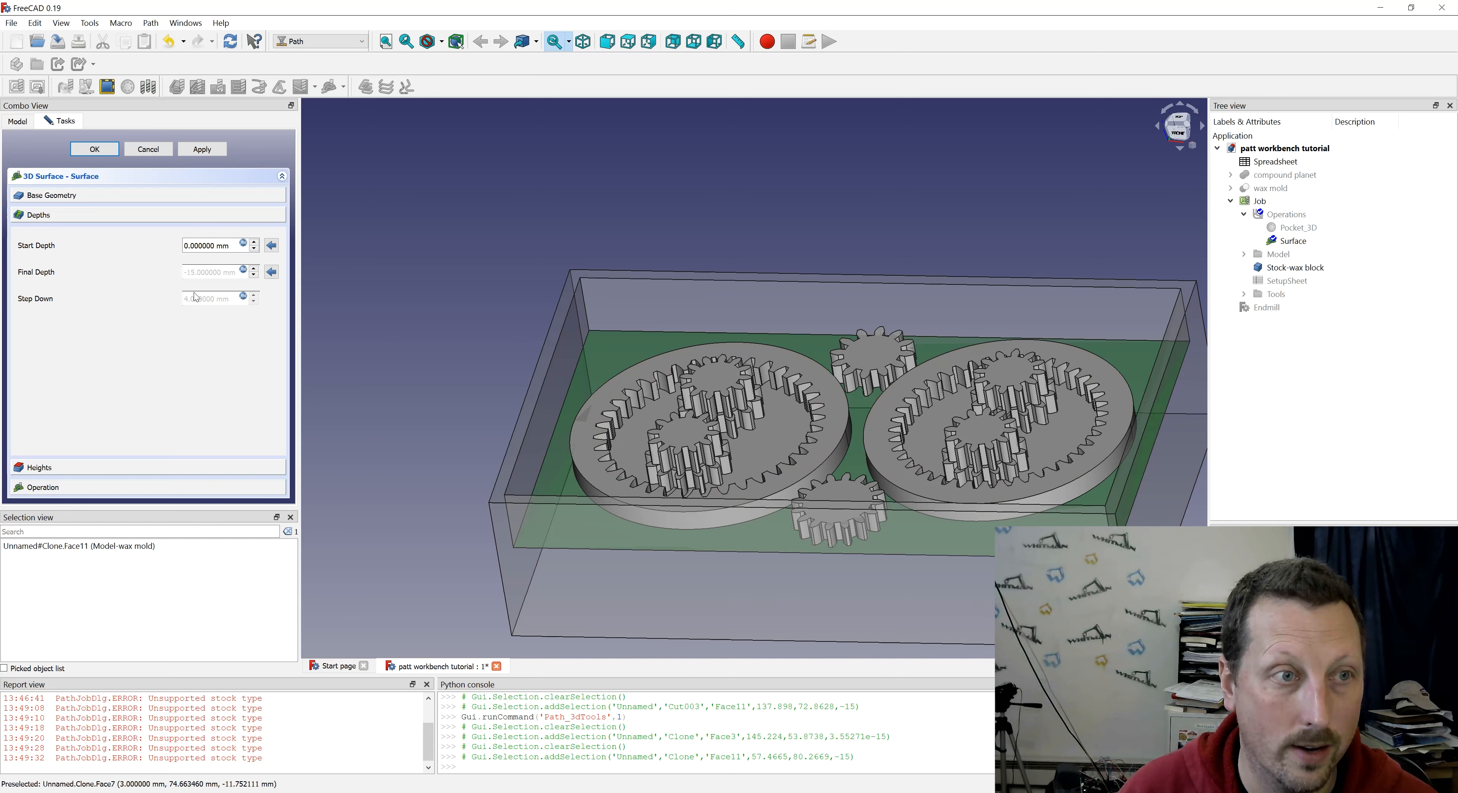
left_click(62, 196)
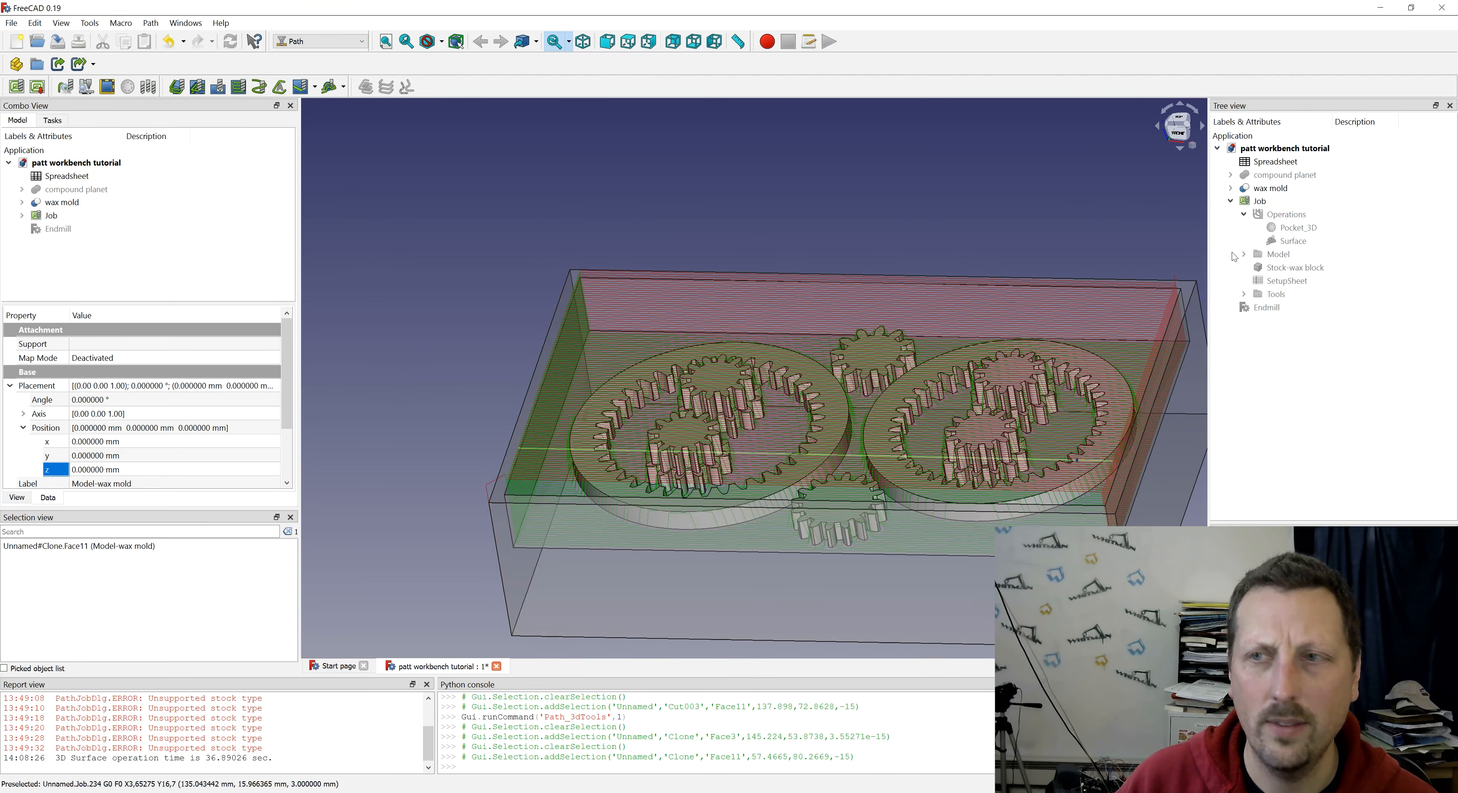
- Hide the wax mold and examine the Surface operation's toolpath around the ring and planet gears
left_click(1296, 241)
middle_click_drag(756, 371, 854, 425)
left_click(1271, 188)
key("space")
middle_click_drag(847, 583, 749, 309)
scroll(882, 327, "up", 5)
middle_click_drag(881, 324, 884, 526)
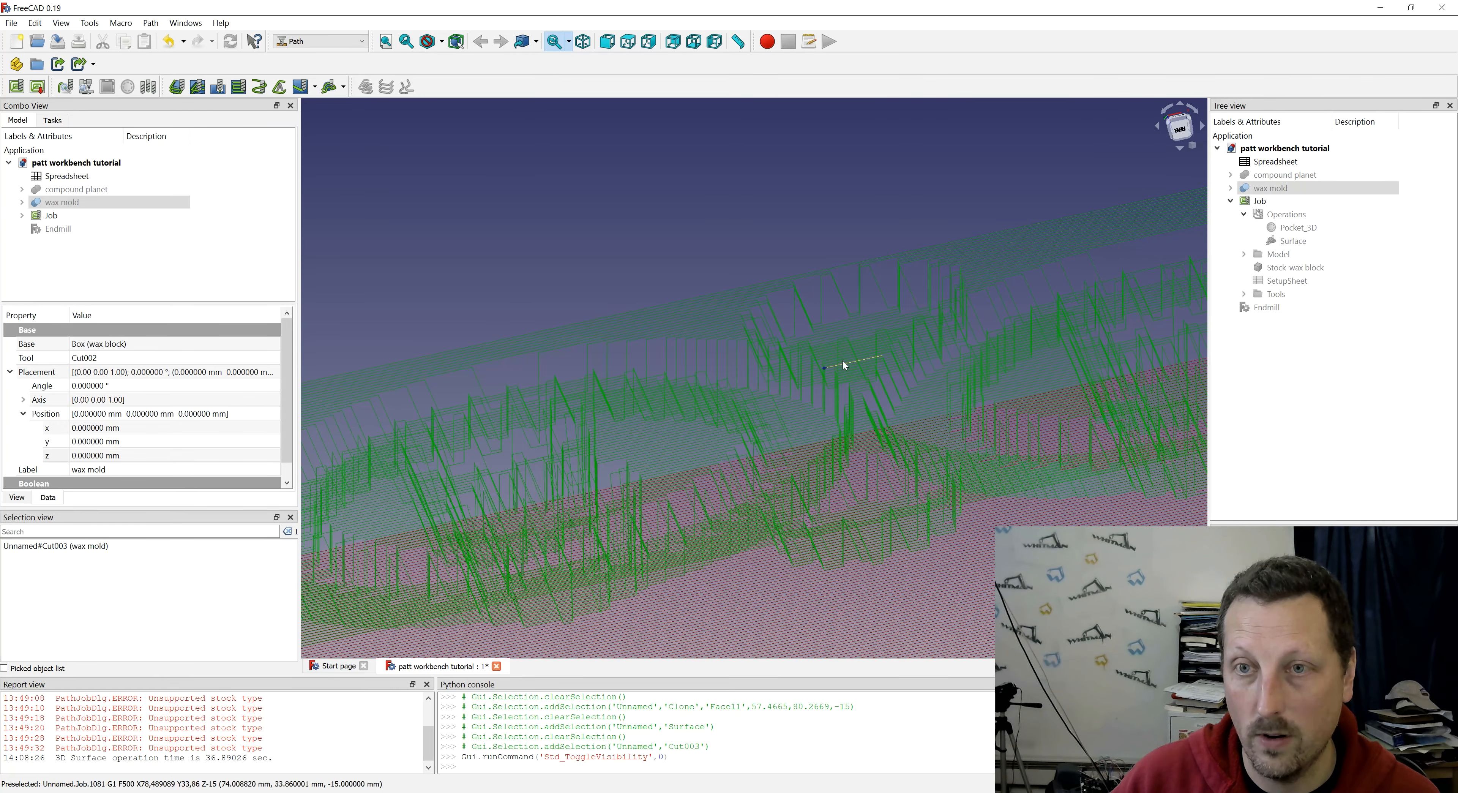
scroll(964, 277, "down", 3)
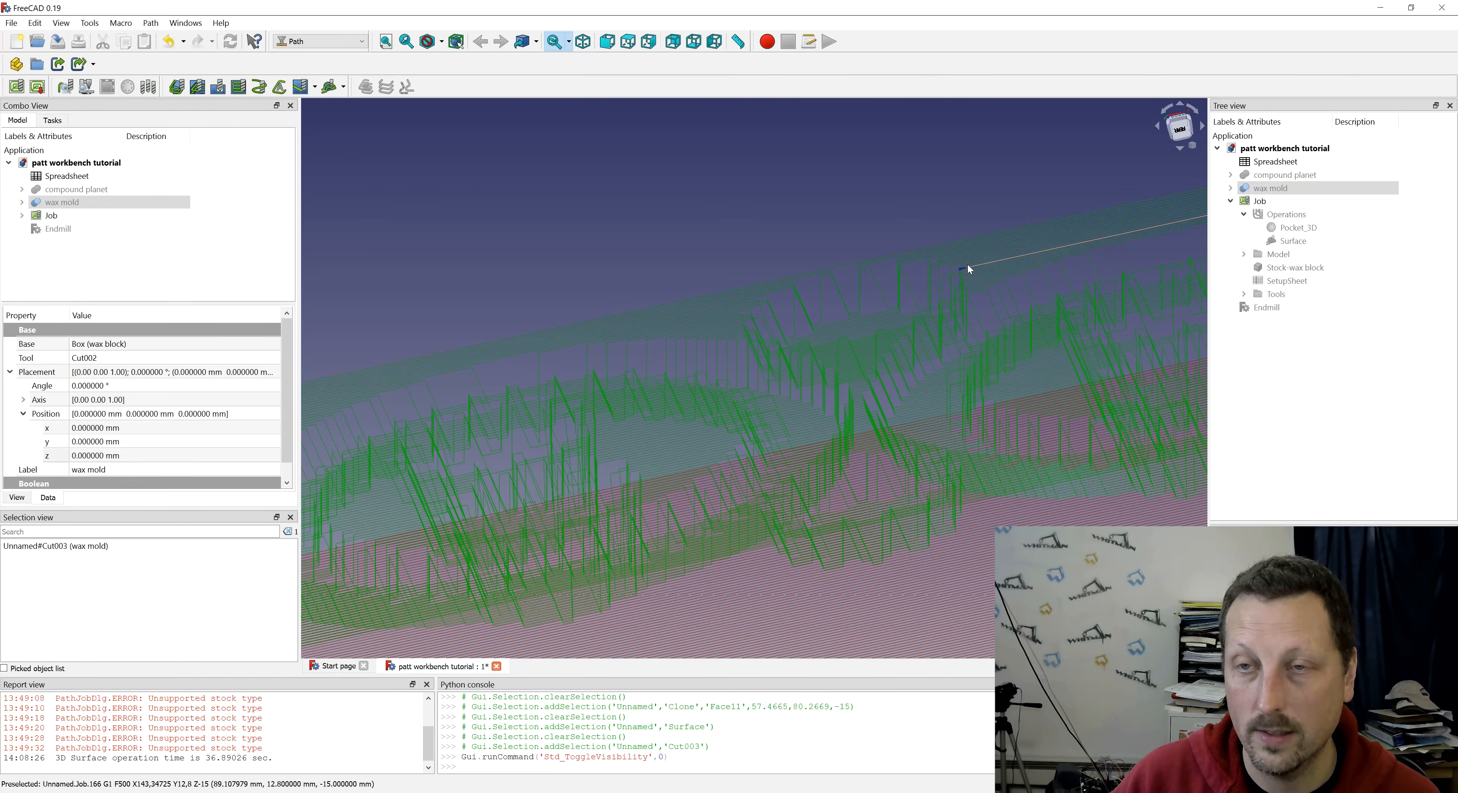
scroll(918, 277, "down", 3)
middle_click_drag(918, 277, 765, 512)
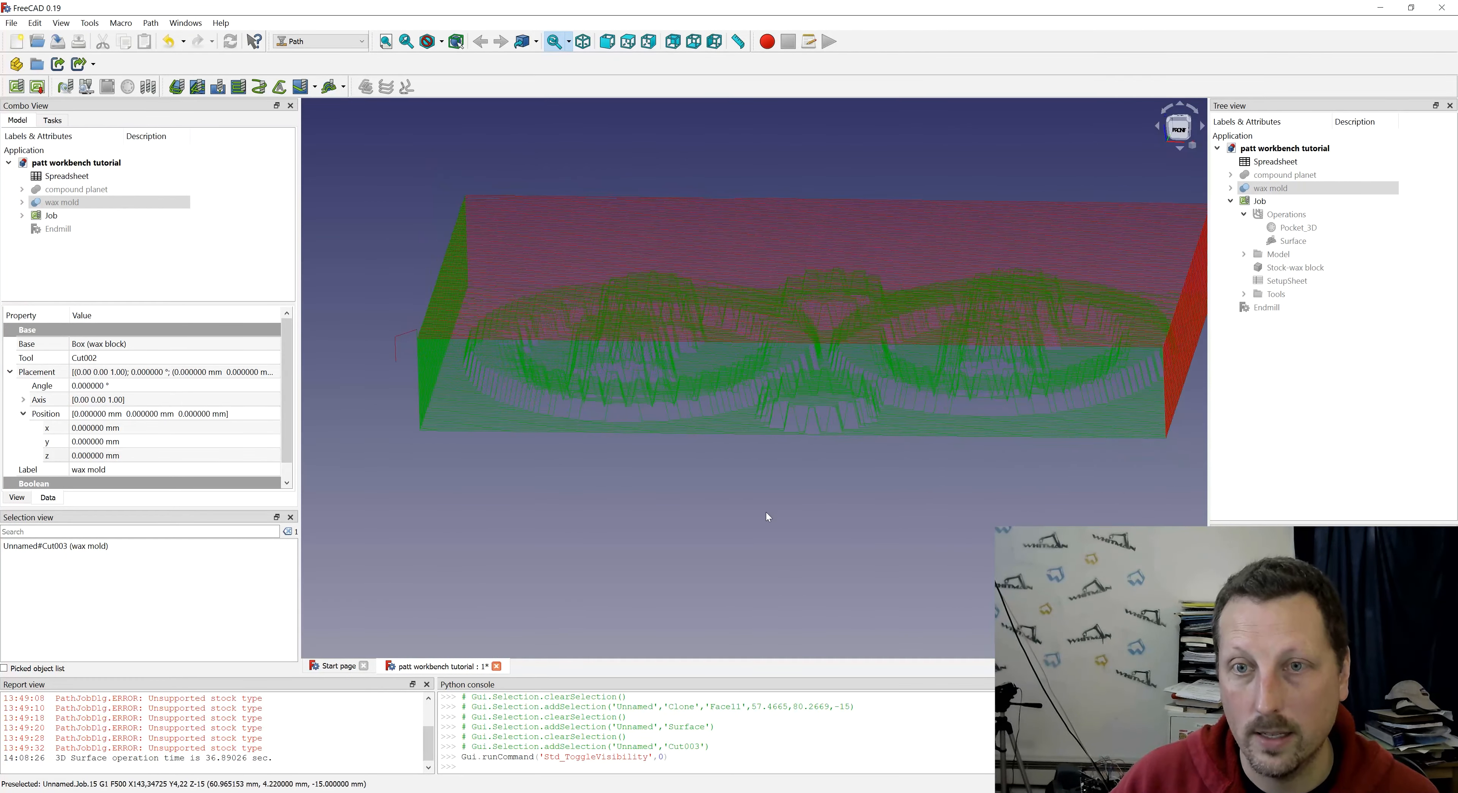
- Examine the Surface toolpath's moves along the teeth of the small gear near the mold's front edge
scroll(901, 466, "up", 3)
scroll(901, 466, "up", 1)
middle_click_drag(901, 465, 923, 399)
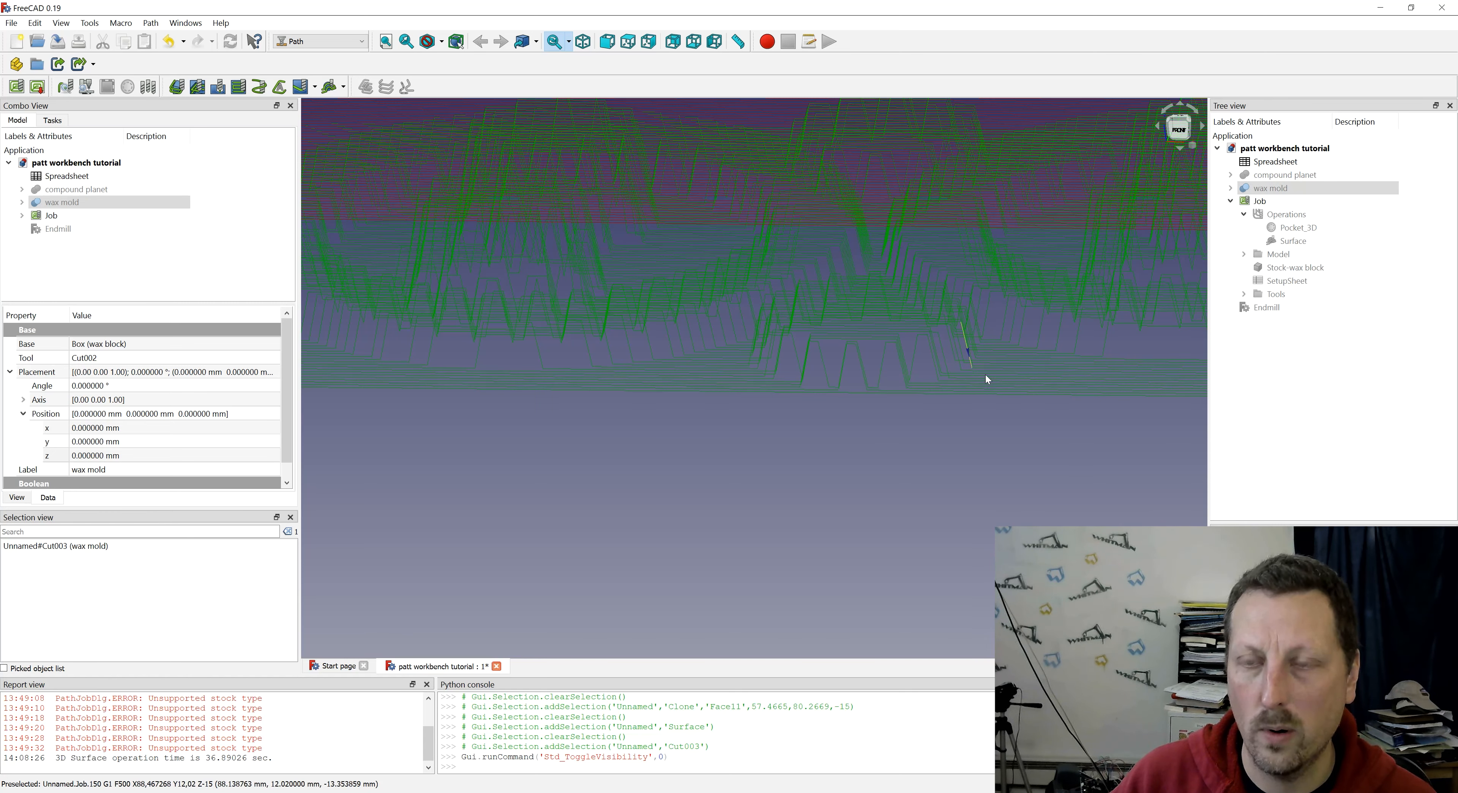
scroll(900, 510, "down", 5)
middle_click_drag(863, 478, 931, 336)
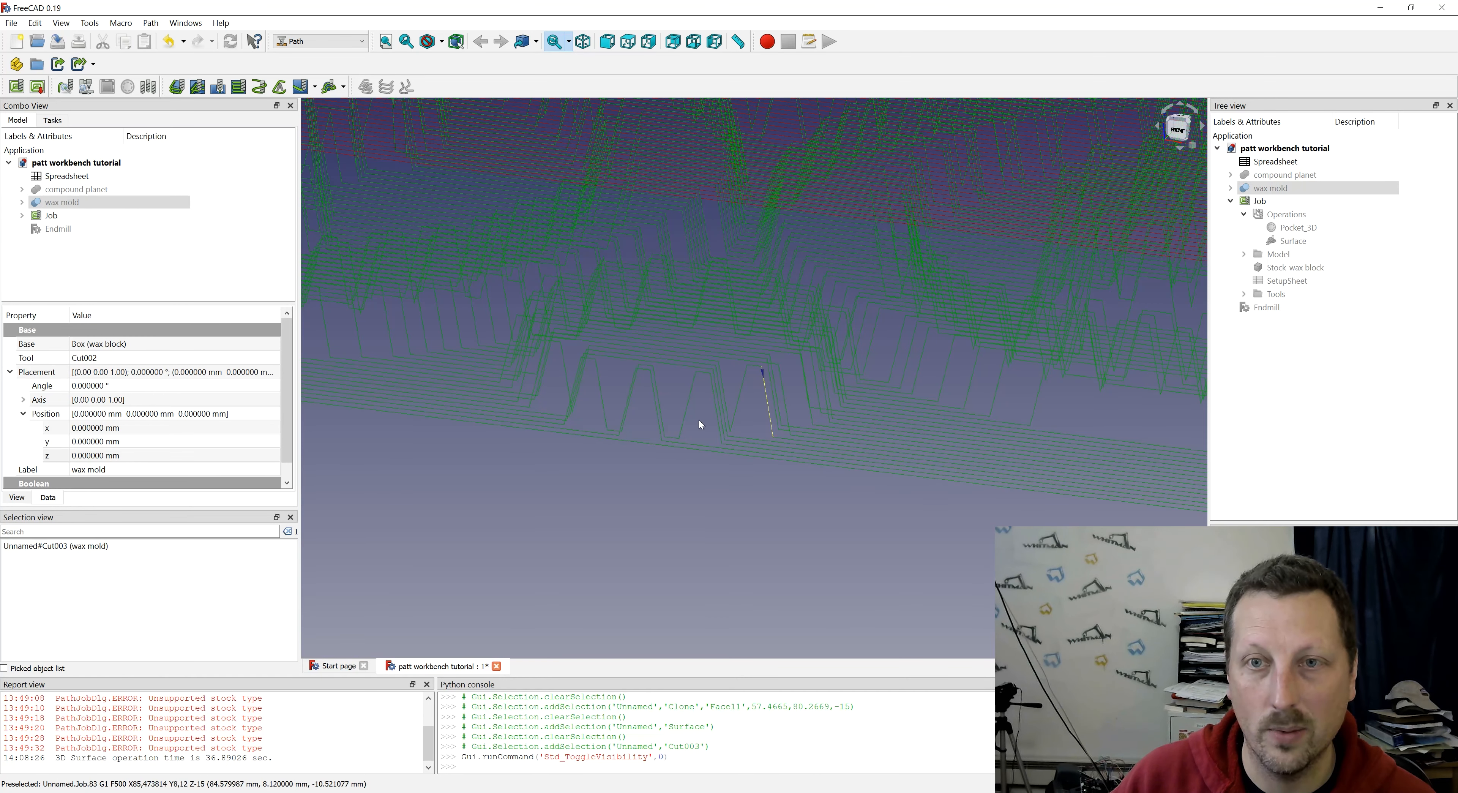
scroll(639, 415, "down", 3)
- Reopen the Surface operation and set its sample interval to 0.2 mm
left_click(1284, 242)
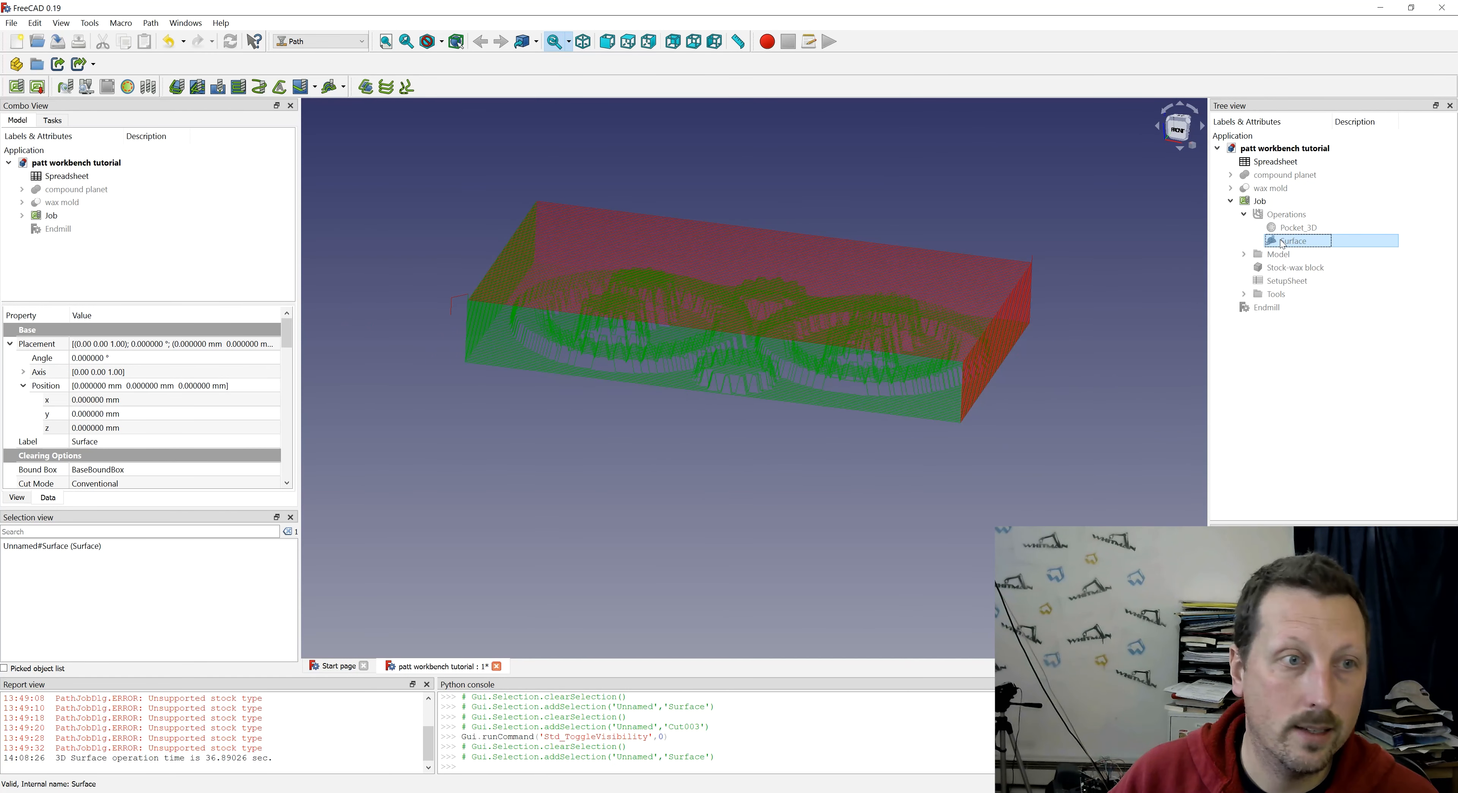
double_click(1283, 242)
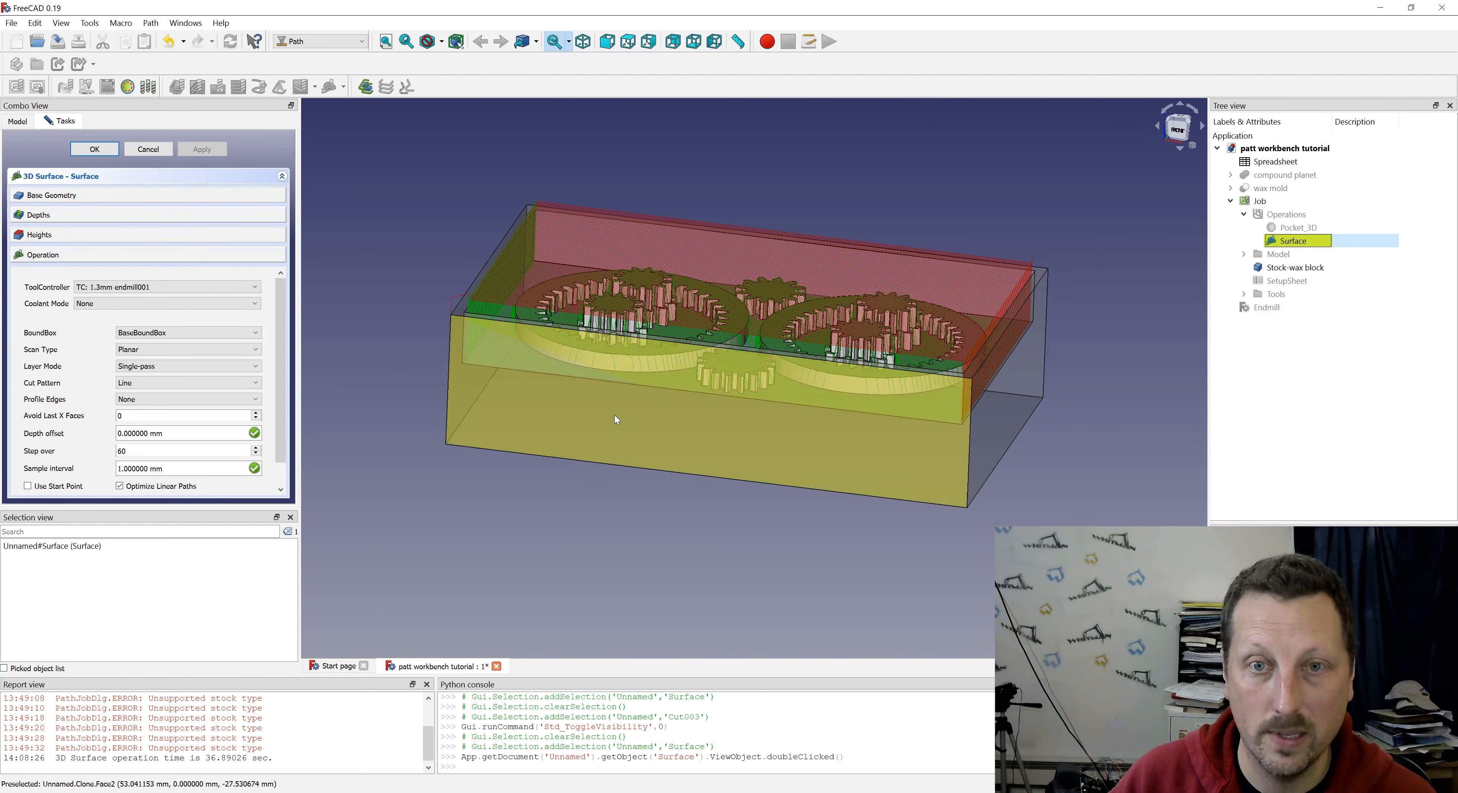
left_click(169, 470)
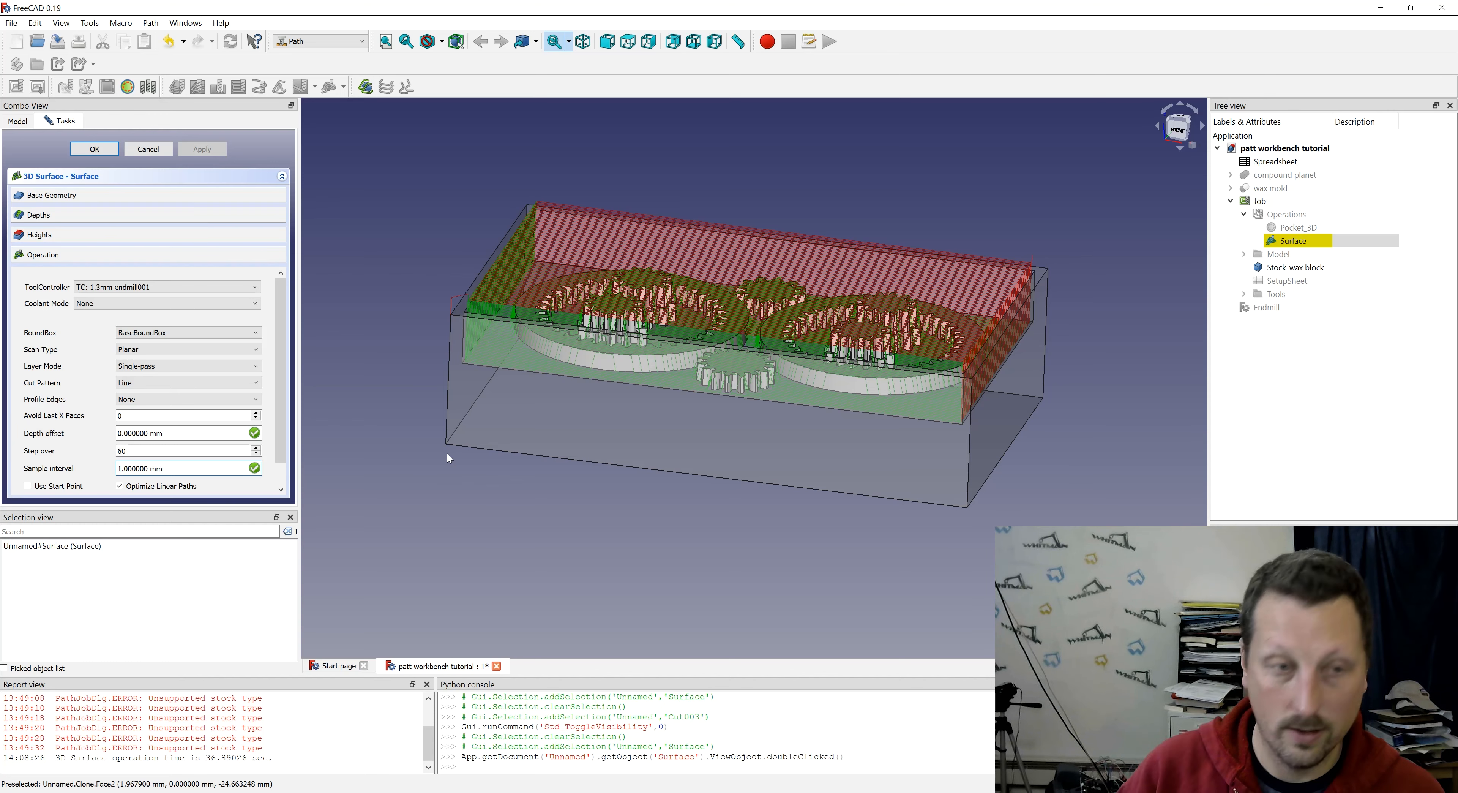
key("BackSpace")
key("BackSpace")
type(".")
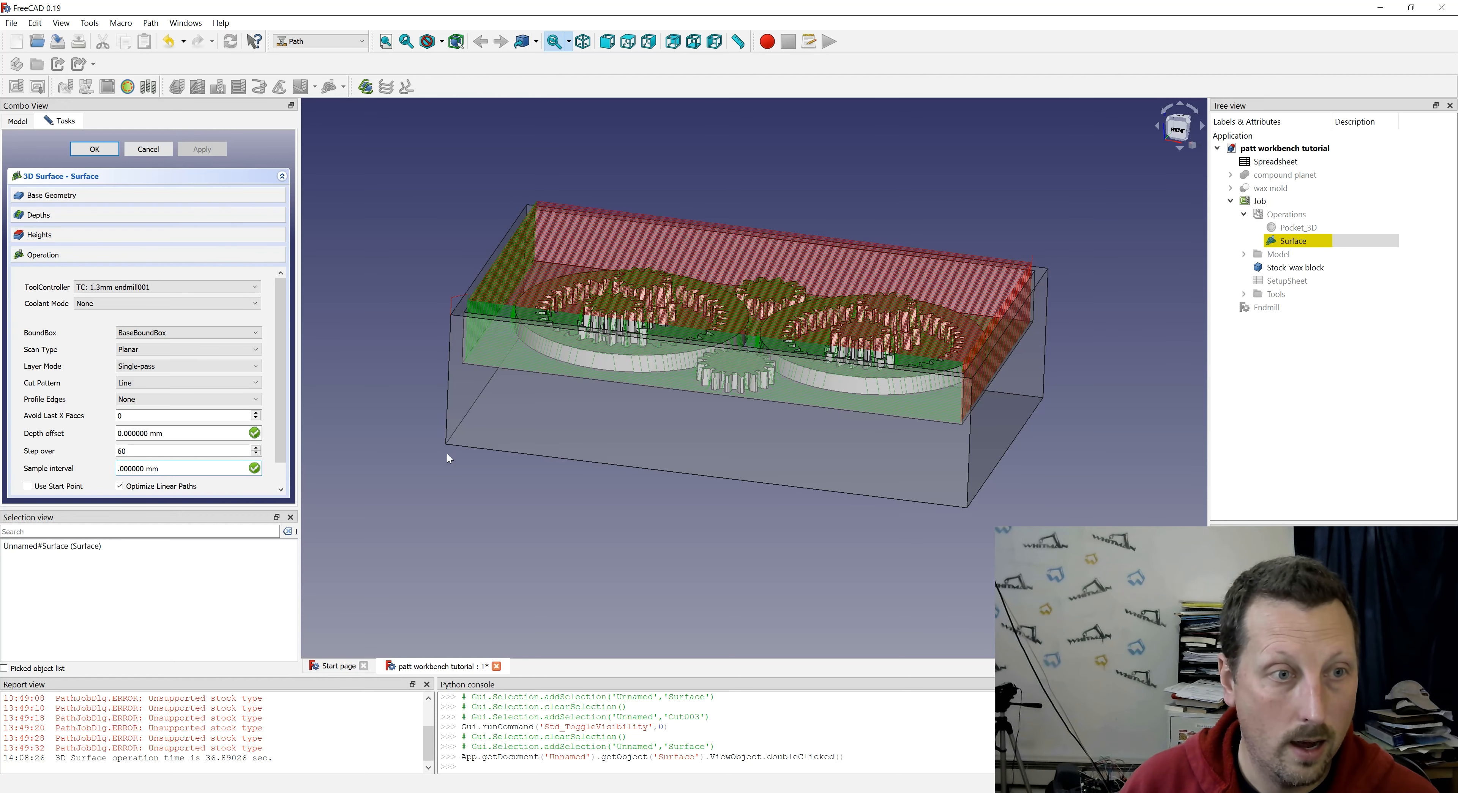
type("2")
key("Home")
type("0")
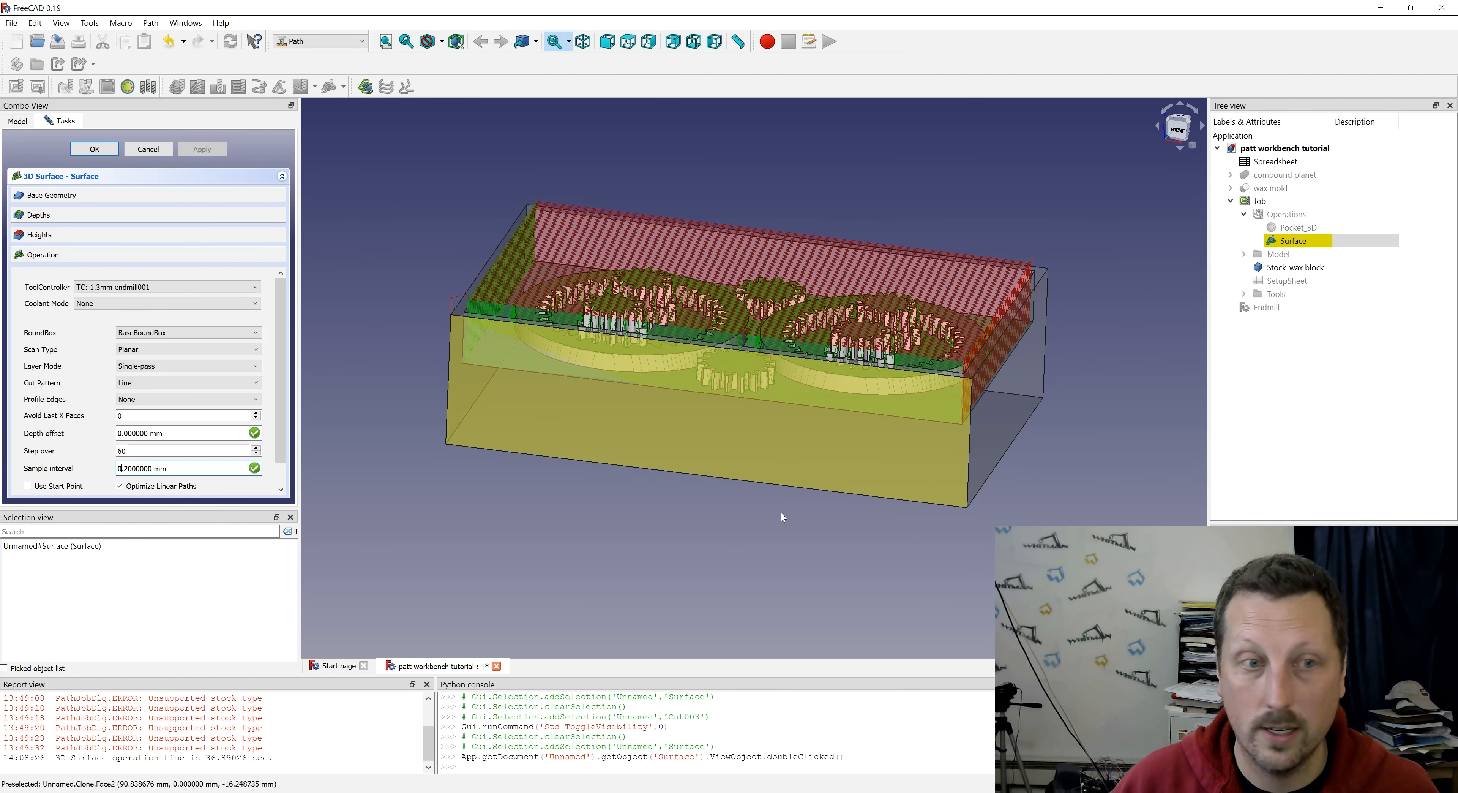
key("Tab")
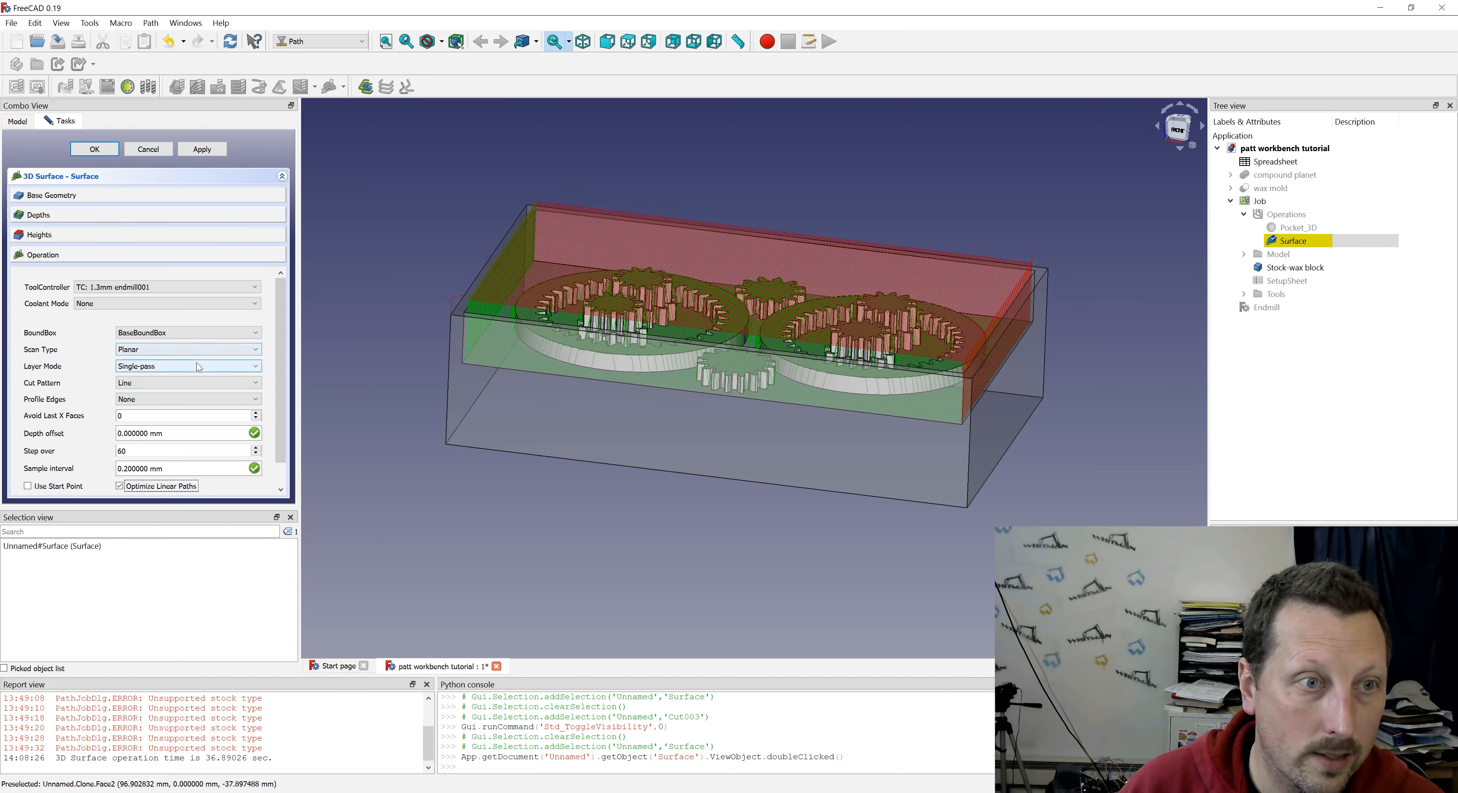
- Change the Surface operation's cut pattern to ZigZag and accept the settings to recalculate the toolpath
left_click(199, 383)
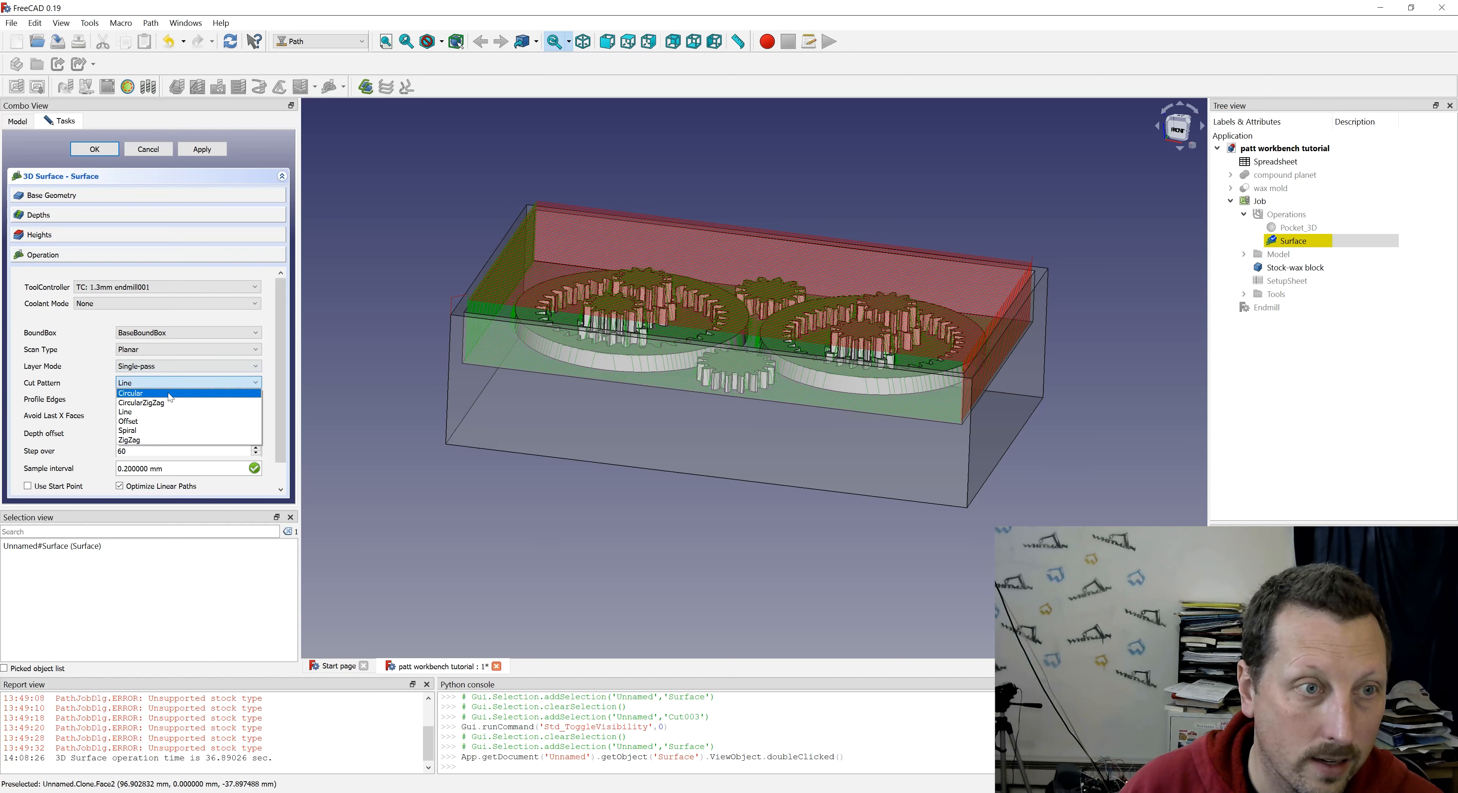
left_click(148, 440)
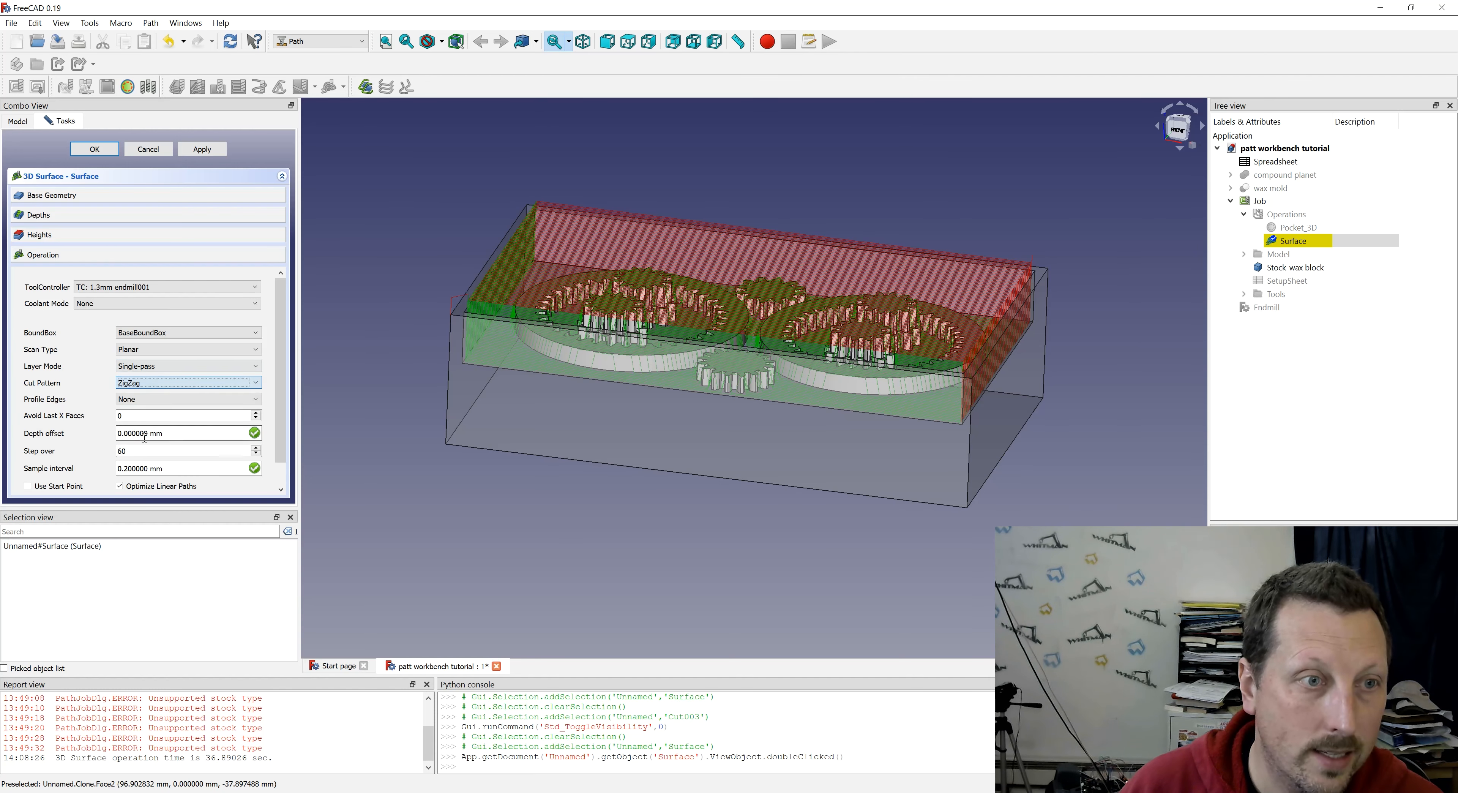
left_click(93, 148)
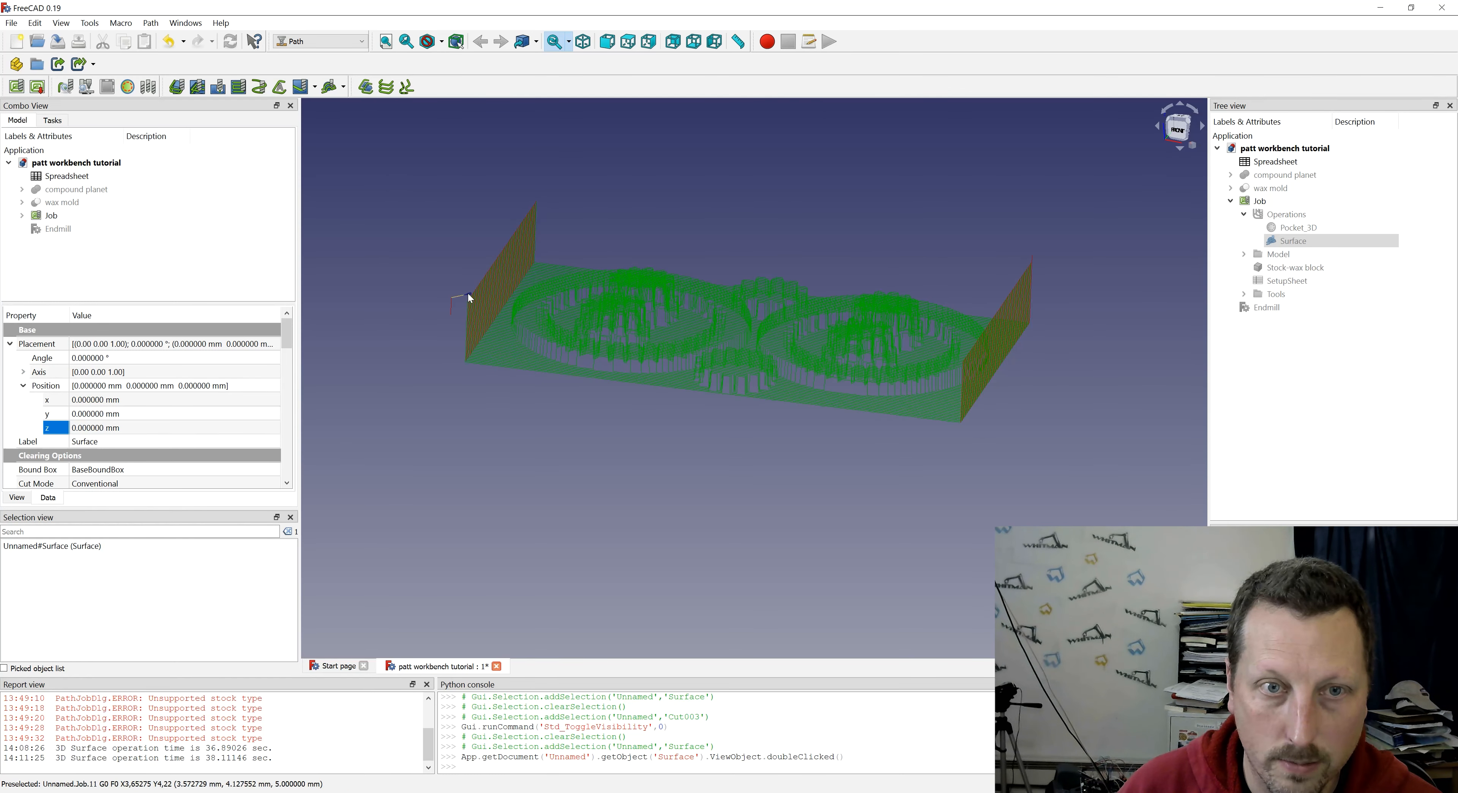
- Examine the recalculated ZigZag toolpath around the gear teeth, both from the front and from above
scroll(700, 382, "up", 4)
scroll(693, 400, "down", 4)
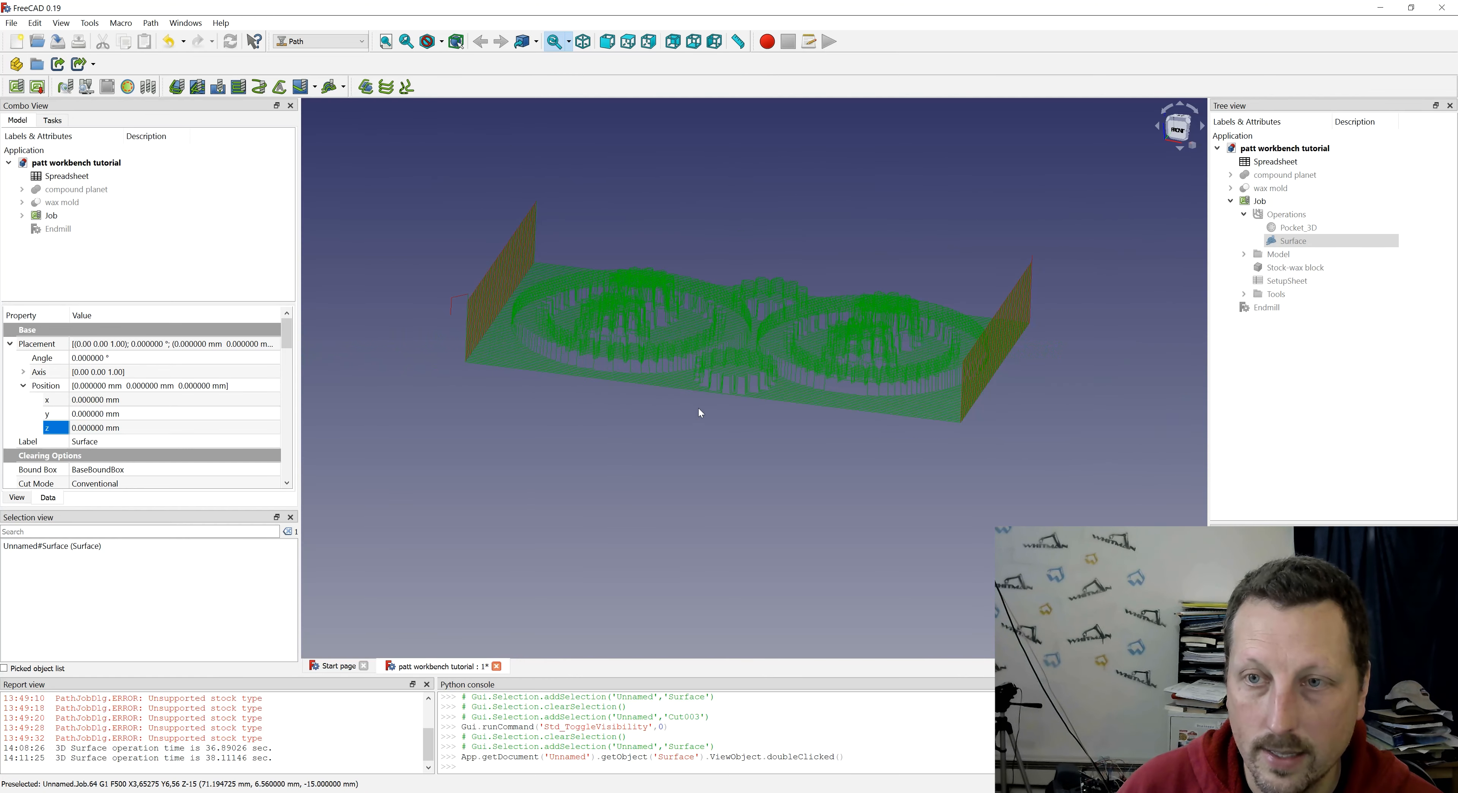
scroll(652, 403, "up", 2)
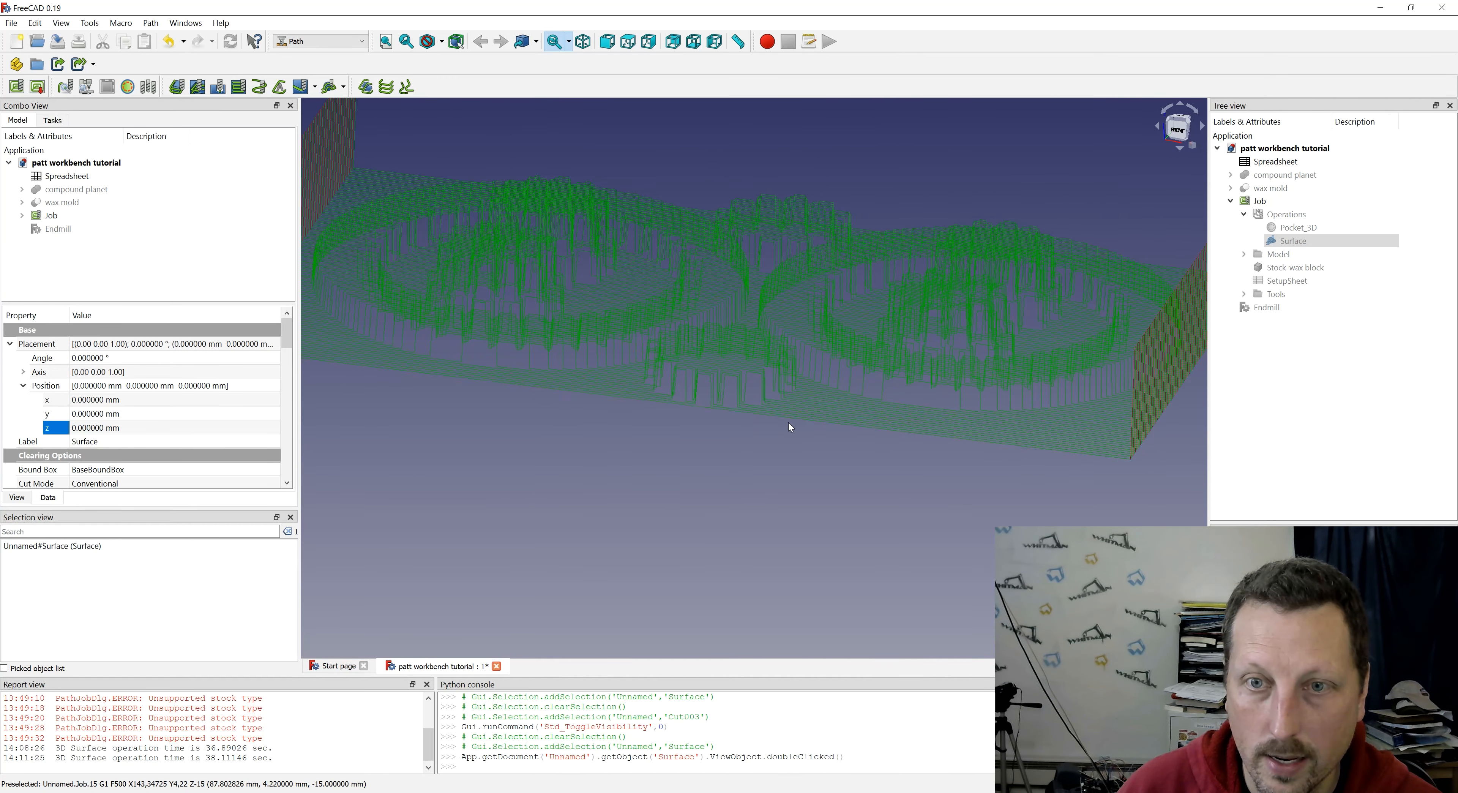
scroll(776, 453, "up", 4)
middle_click_drag(775, 451, 806, 467)
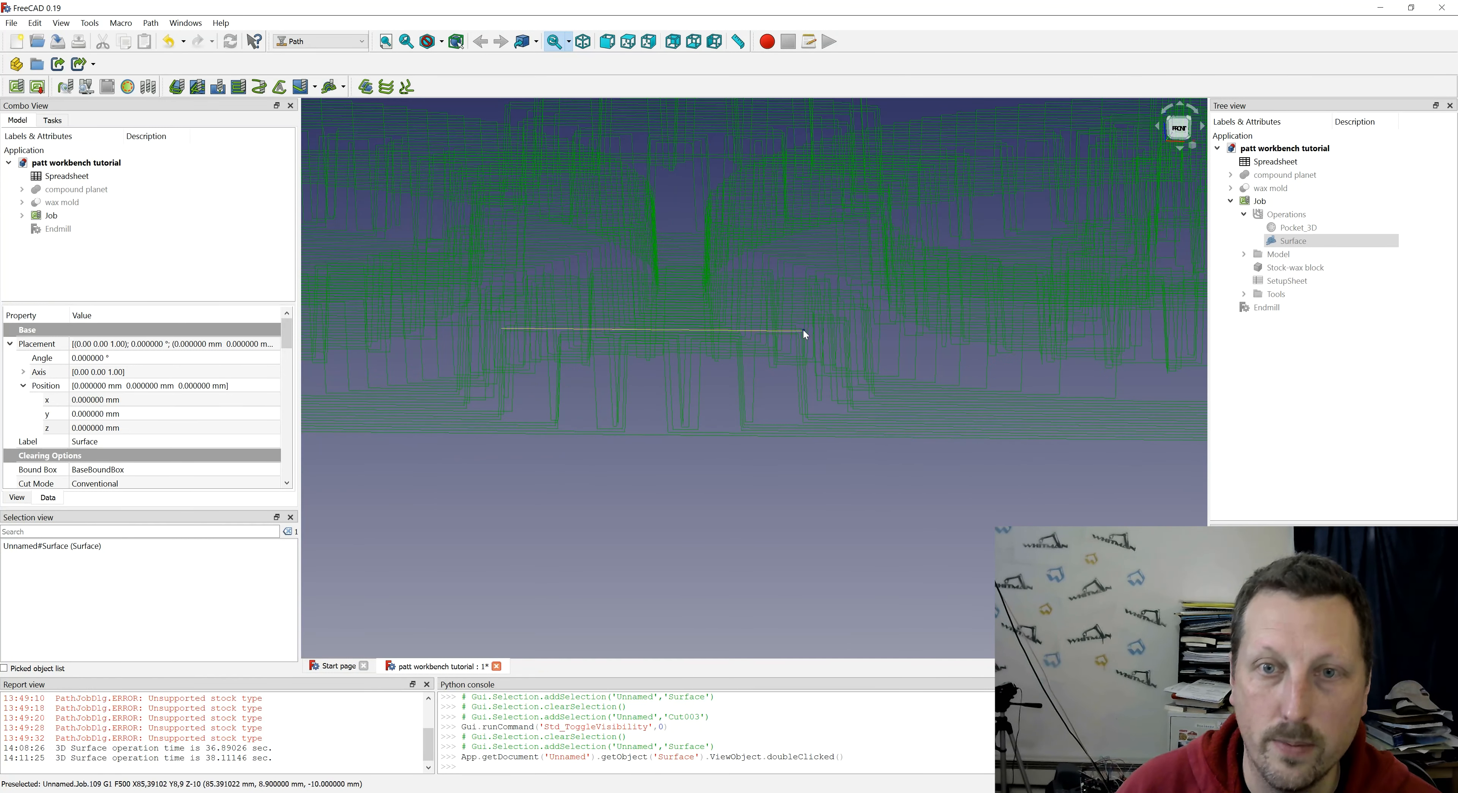
scroll(514, 391, "down", 3)
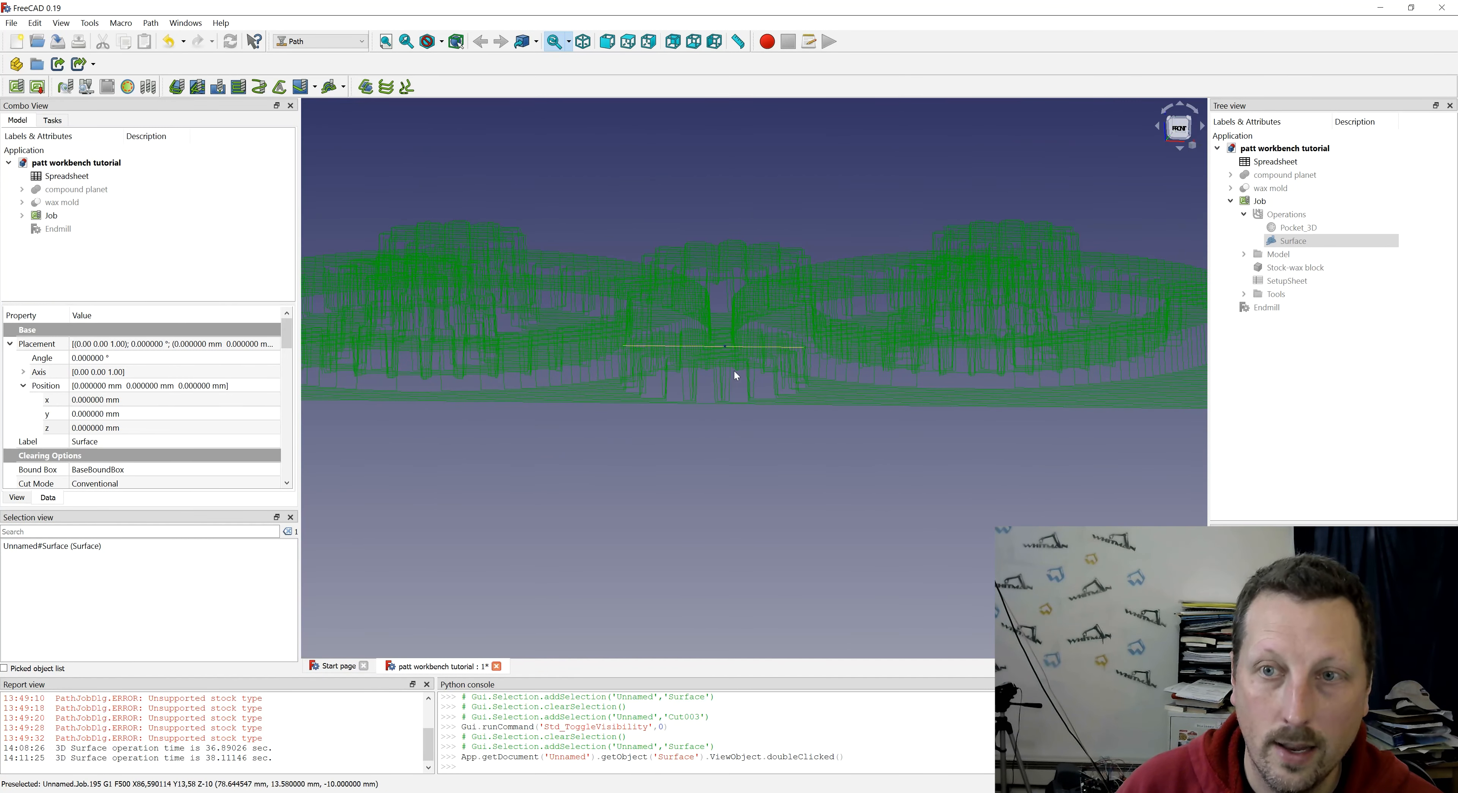
middle_click_drag(727, 354, 695, 472)
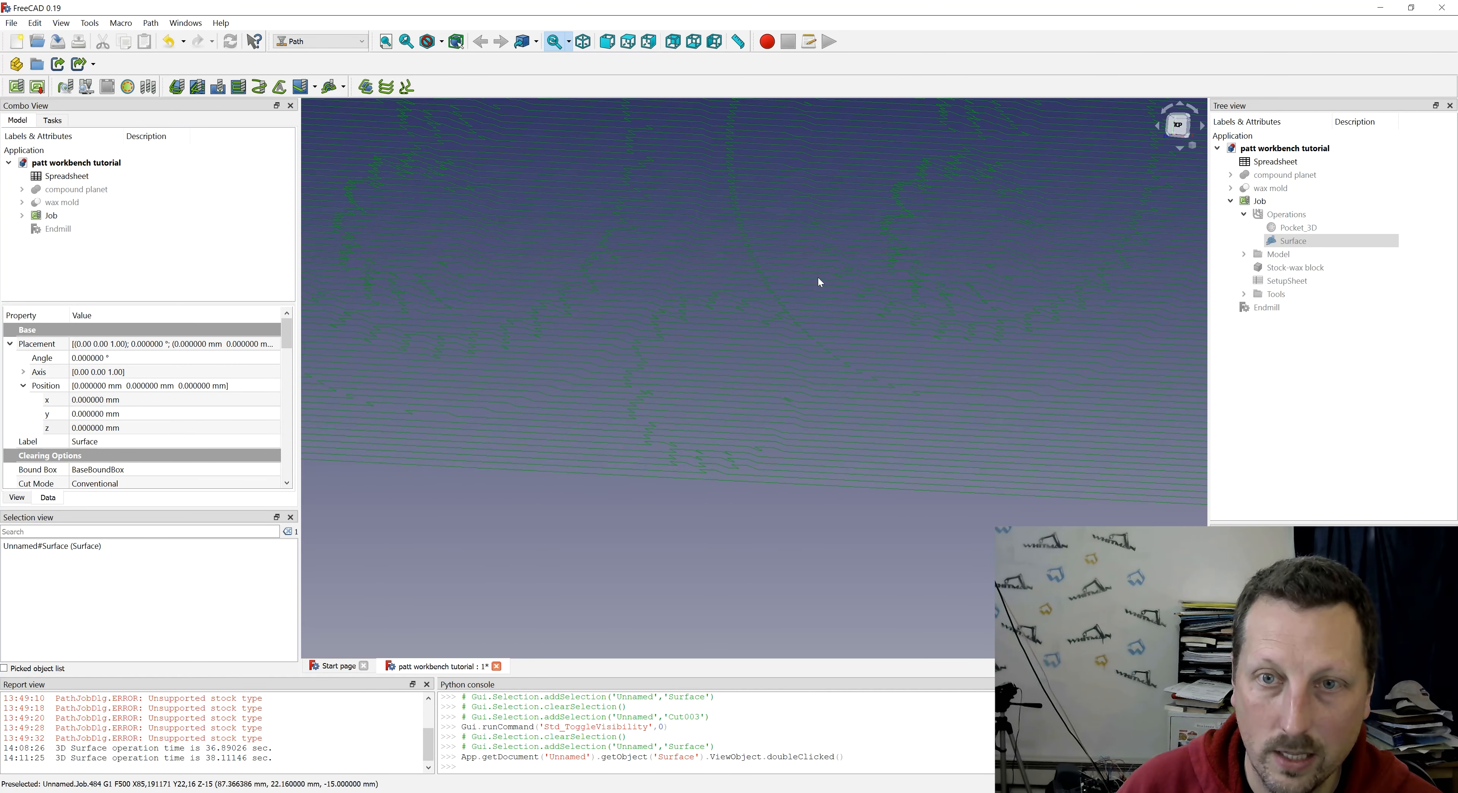
- Show the wax mold again and compare the toolpath with the gear shapes from above
left_click(1262, 191)
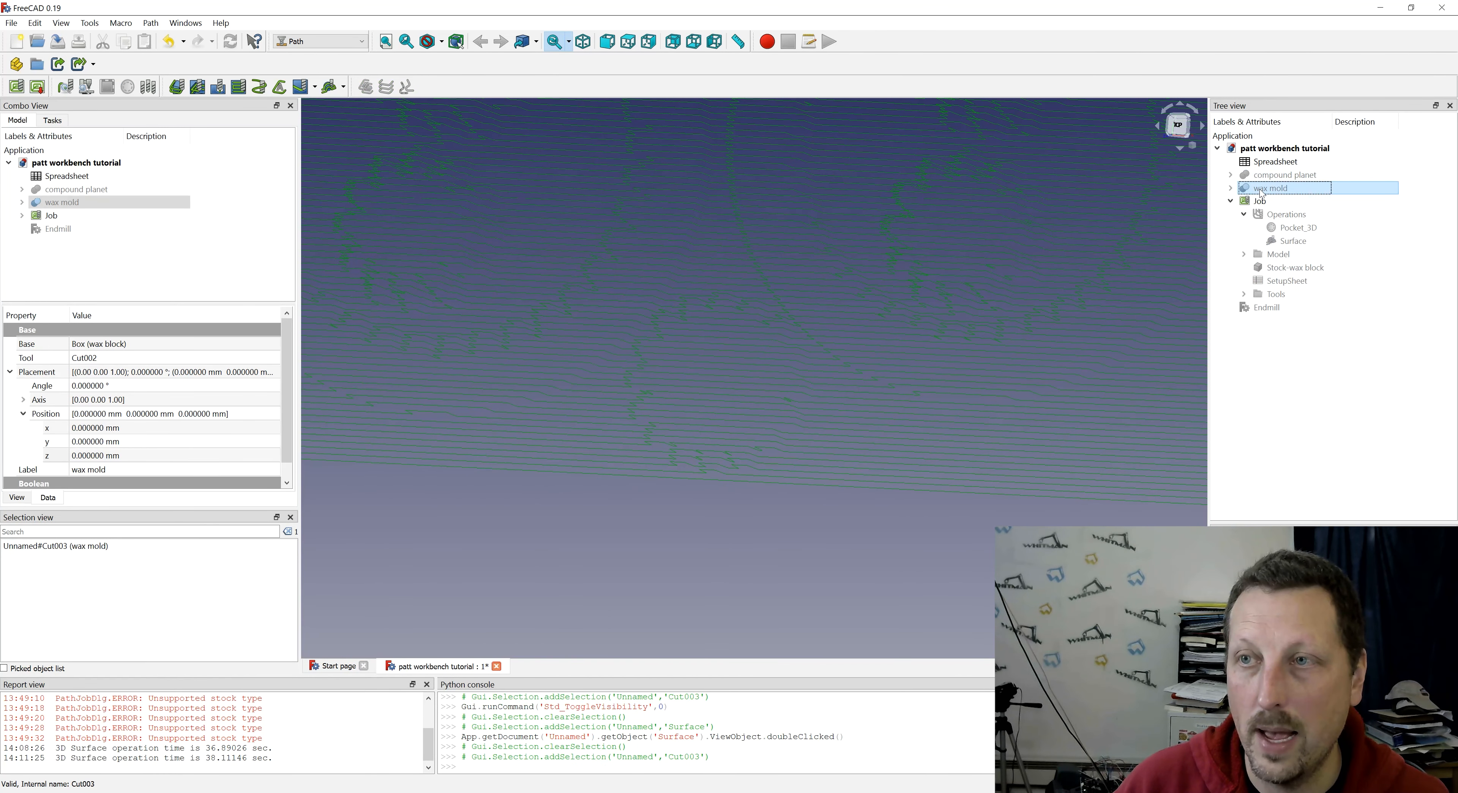
key("space")
left_click(822, 580)
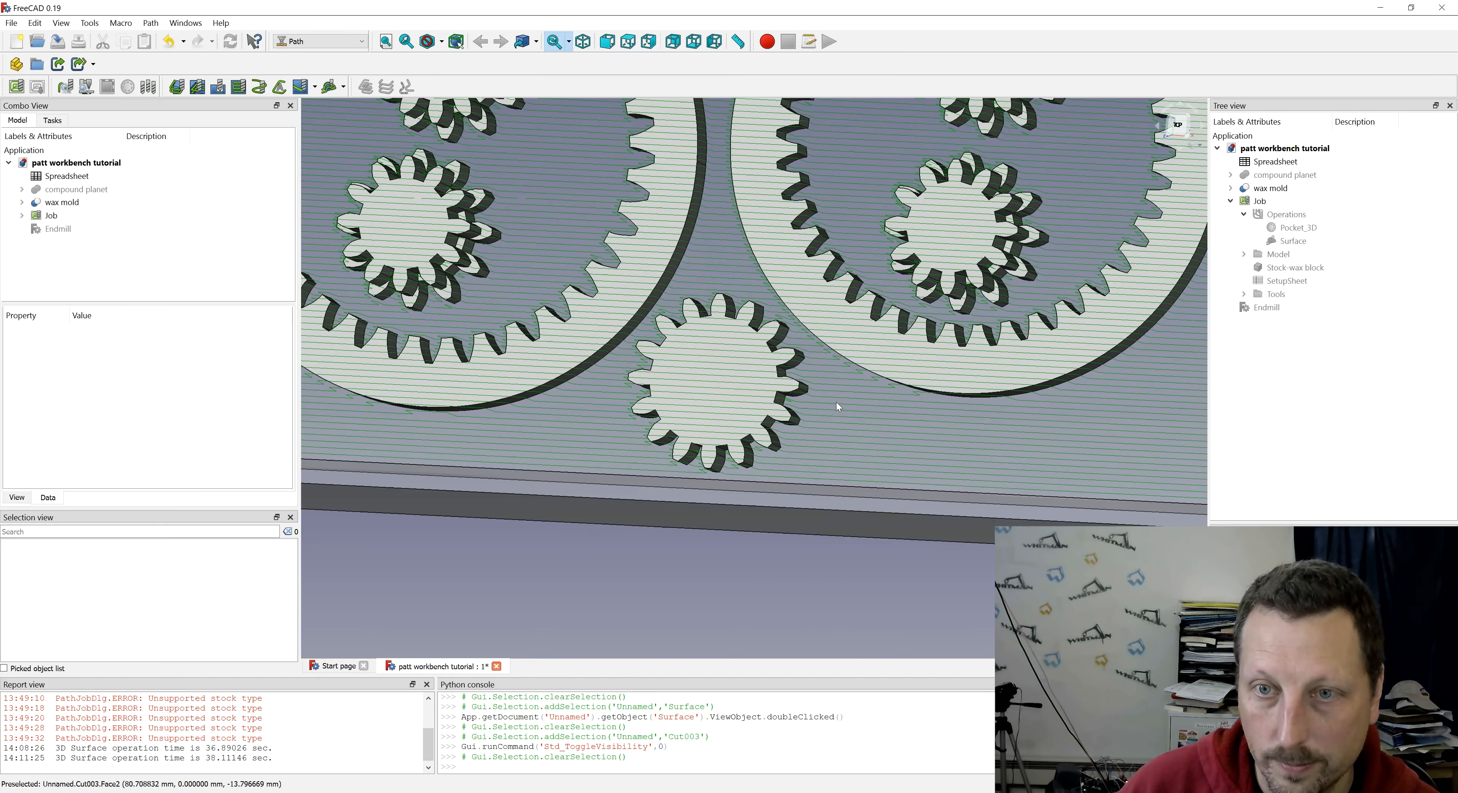
middle_click_drag(736, 389, 747, 359)
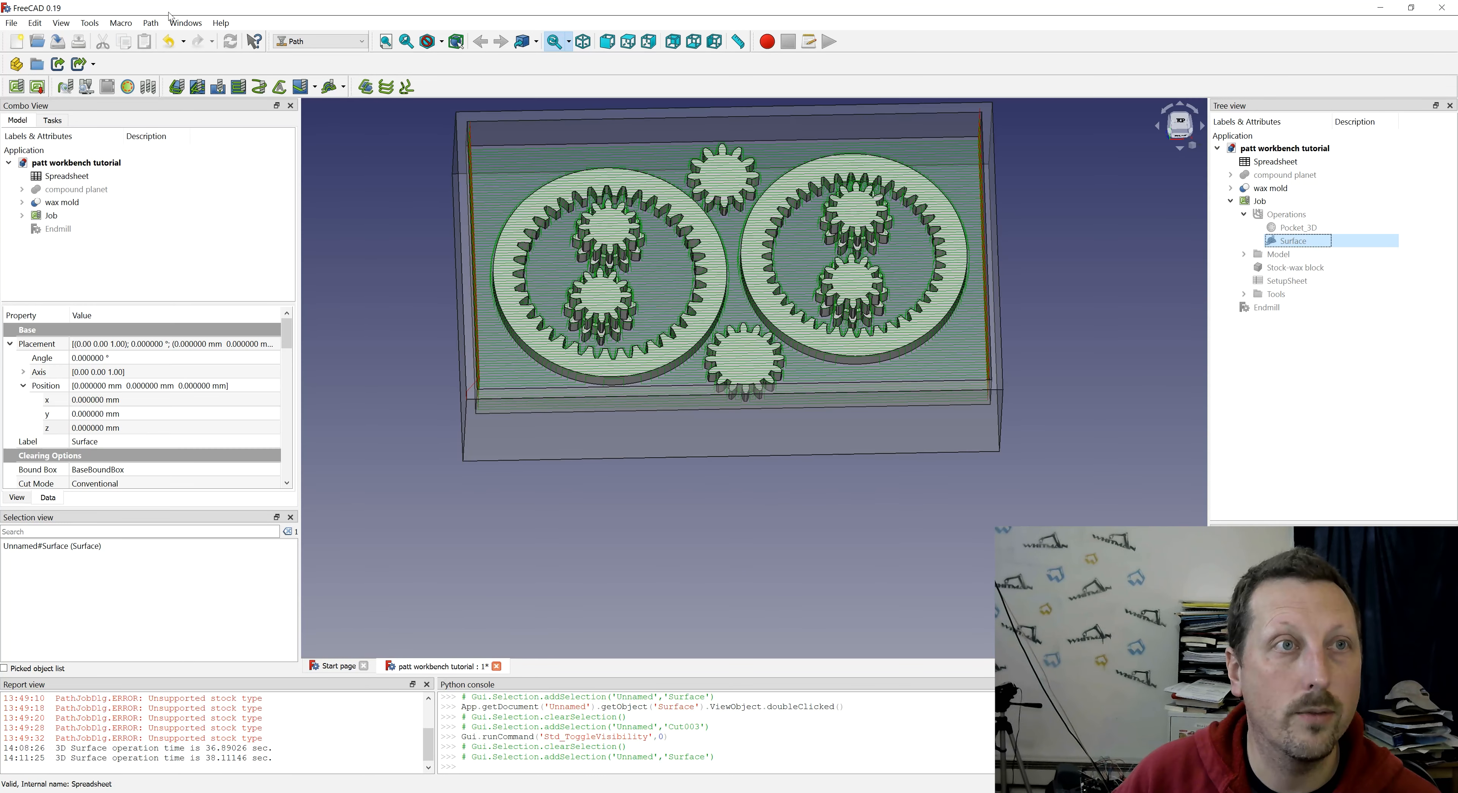
- Try a Boundary dressup on the Surface operation and inspect the toolpath at the pocket walls
left_click(151, 24)
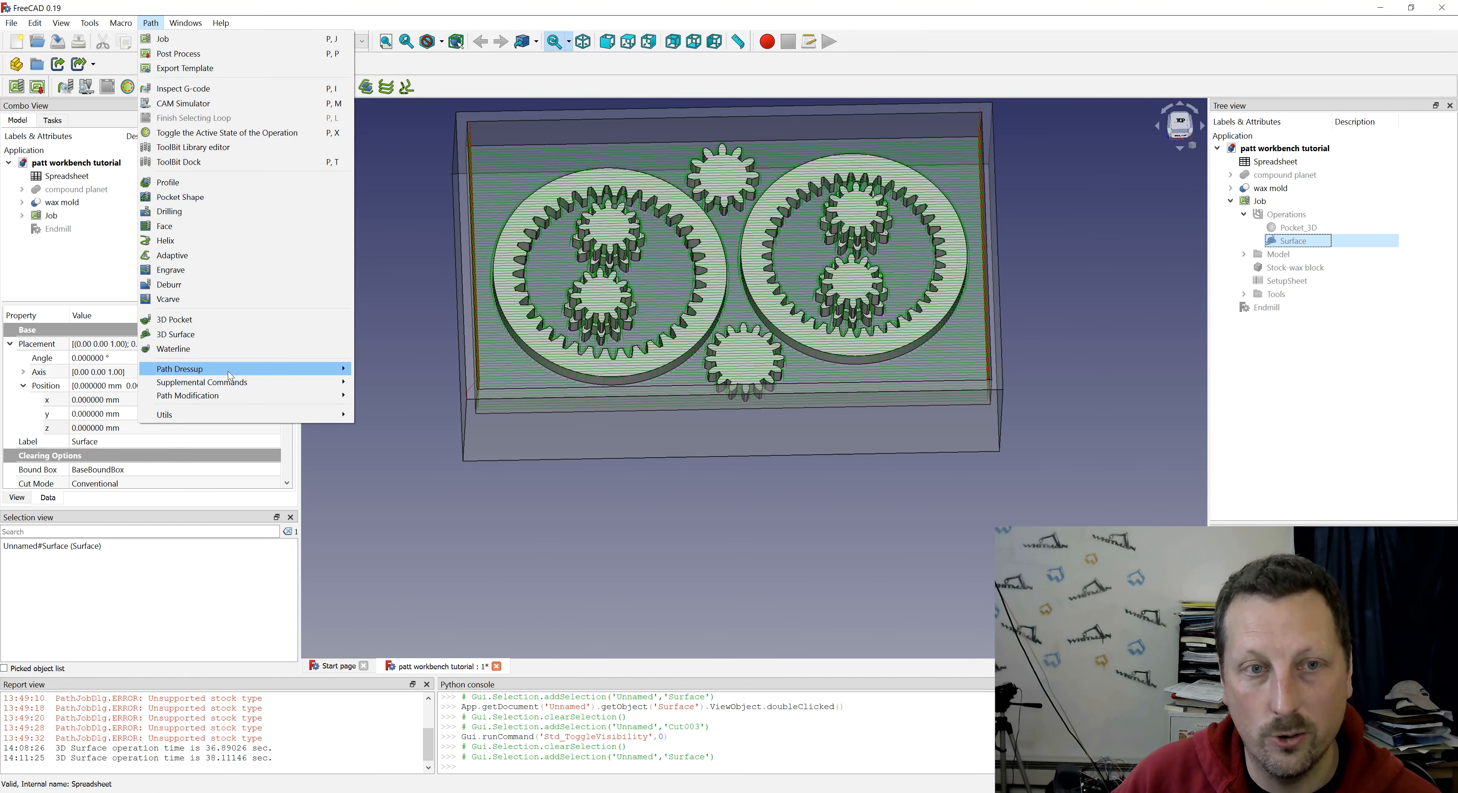
mouse_move(231, 376)
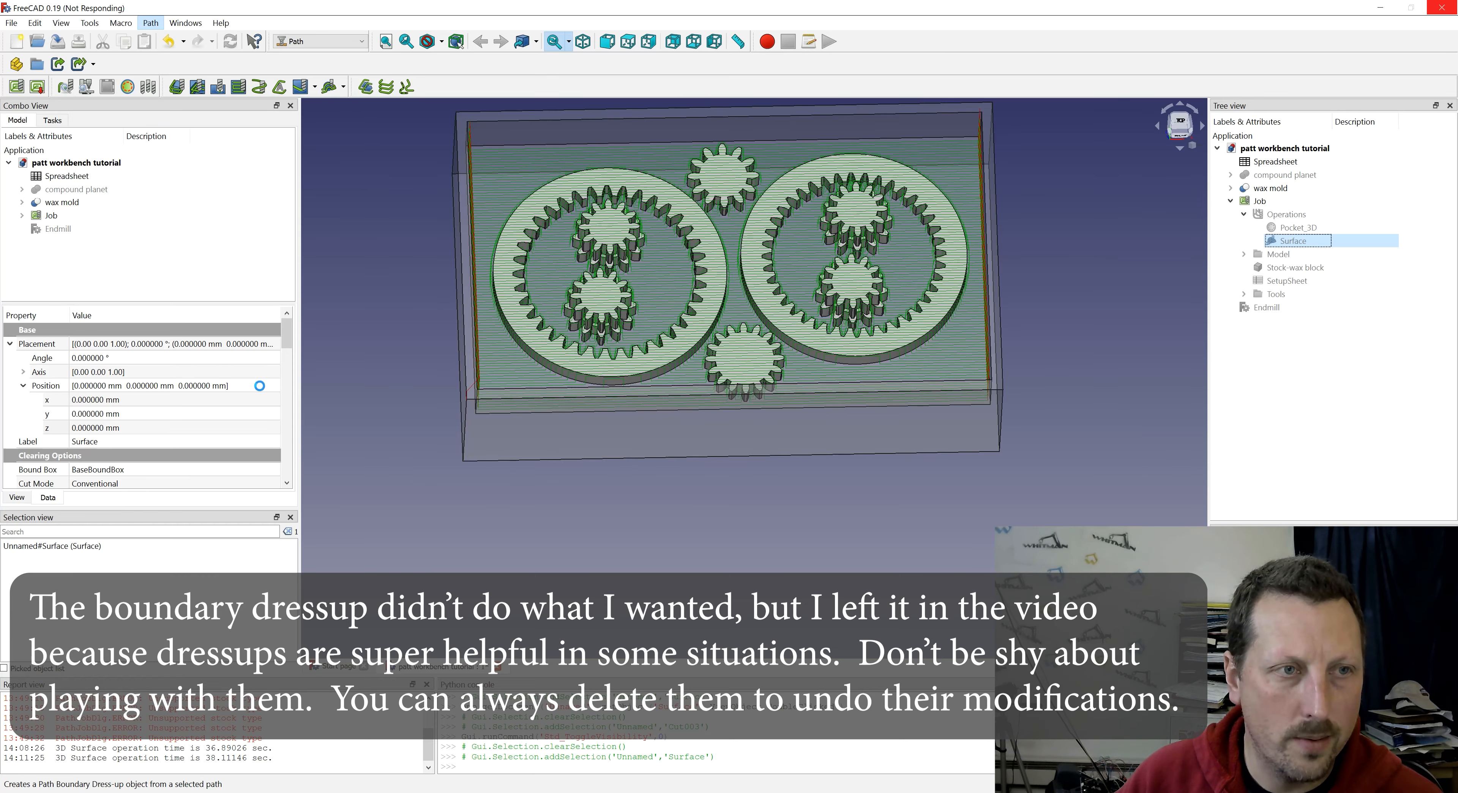
middle_click_drag(838, 408, 952, 482)
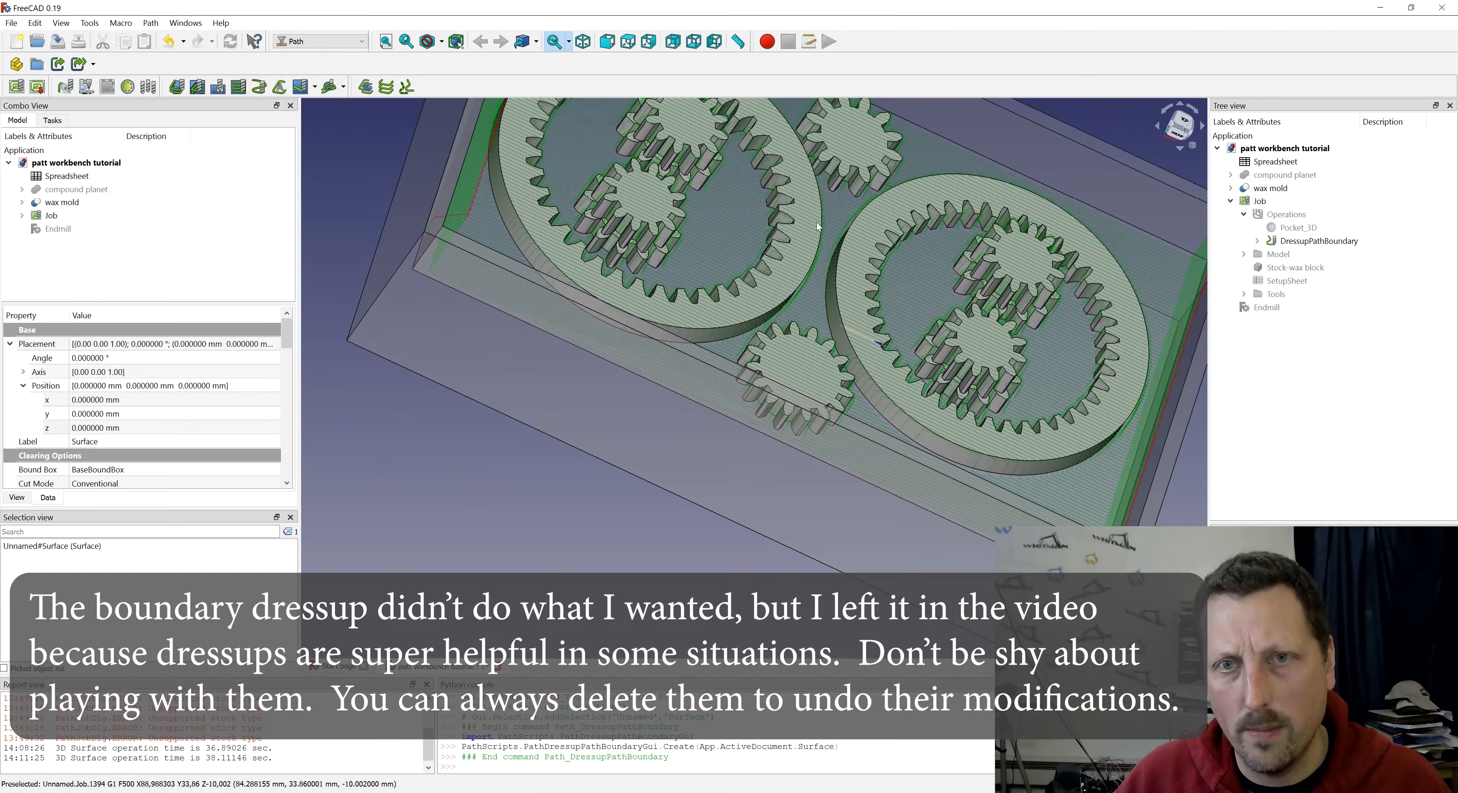
middle_click_drag(790, 218, 768, 236)
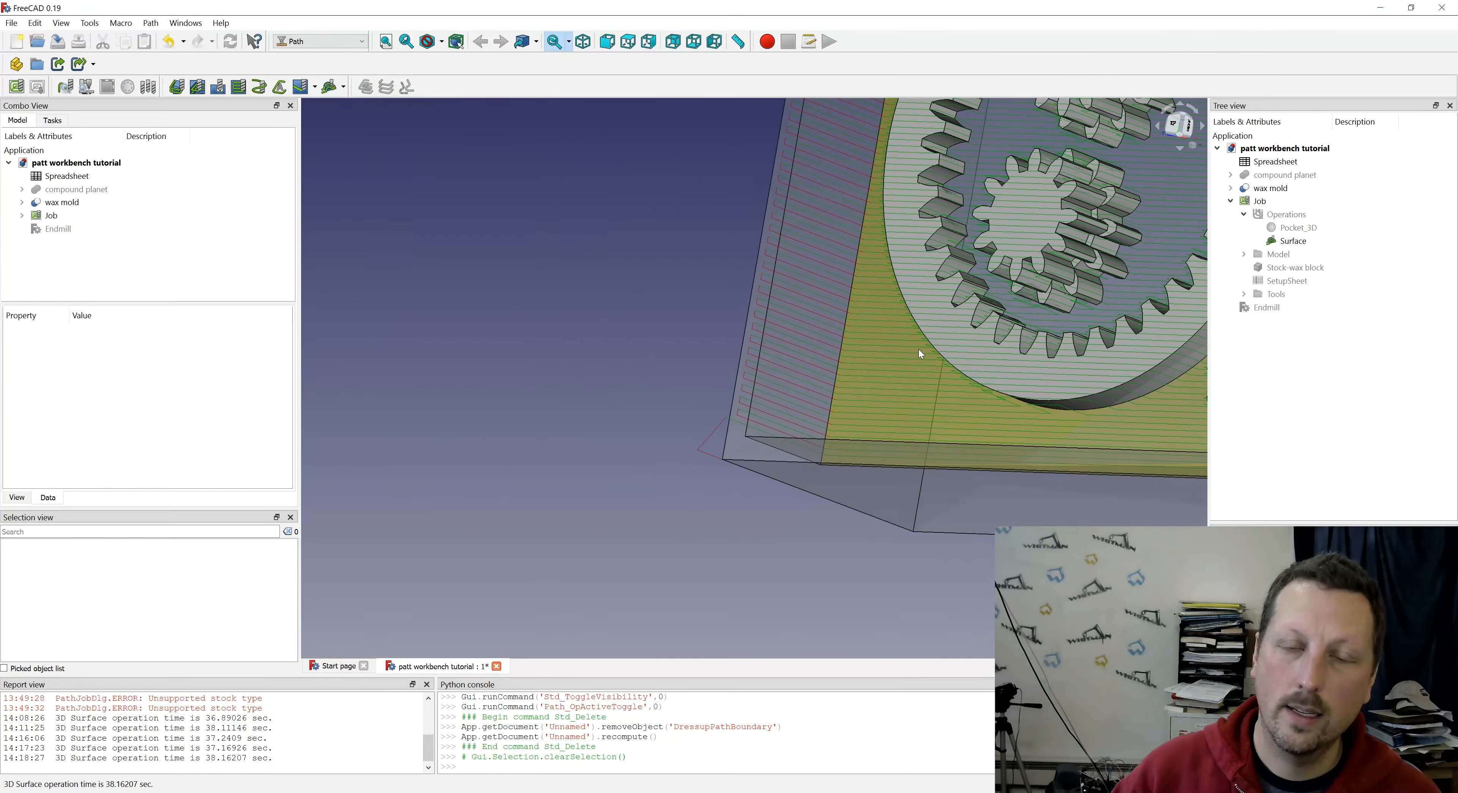
- Examine the plain Surface toolpath along the mold's side wall and at the pocket corner
scroll(771, 465, "up", 2)
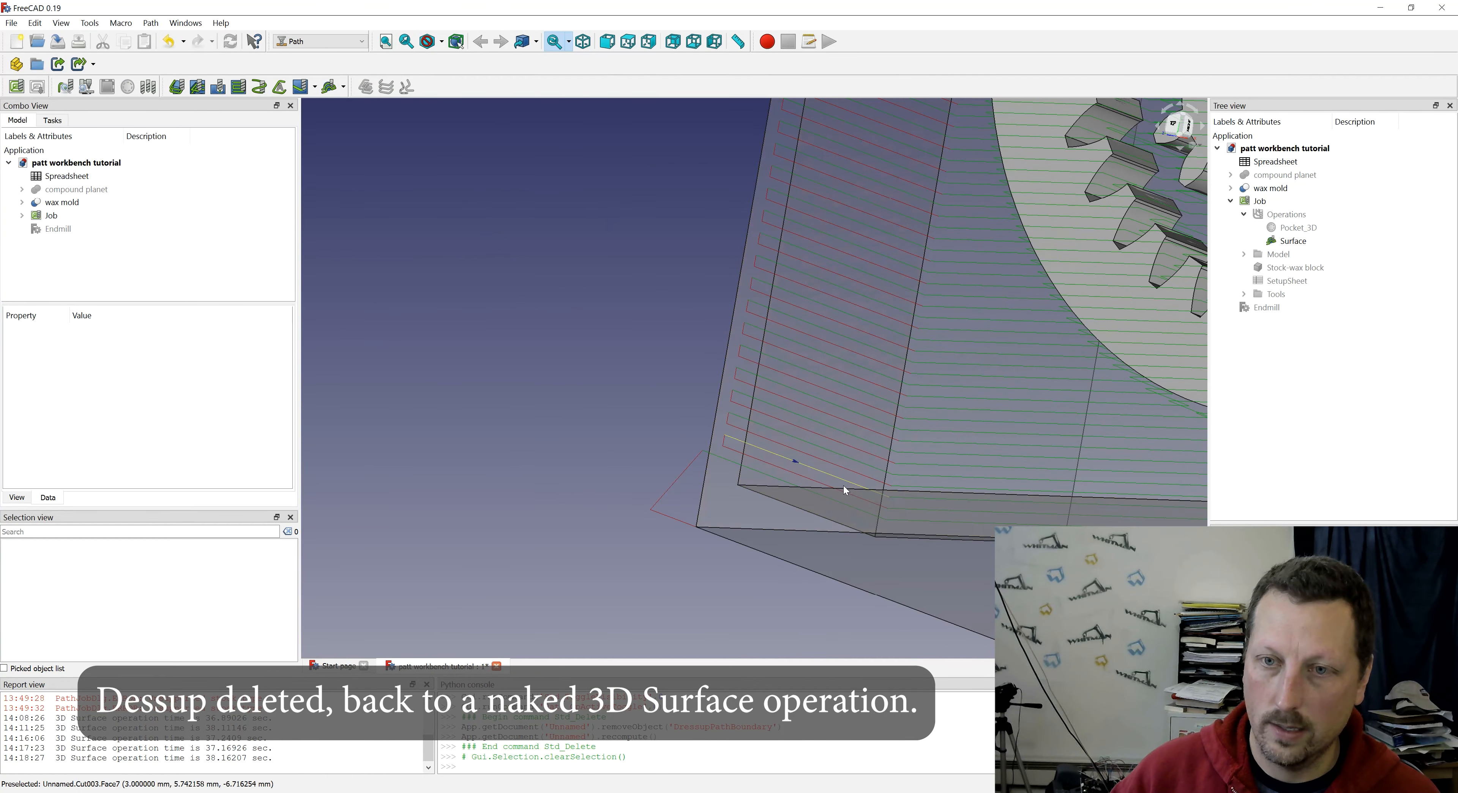
scroll(902, 476, "down", 6)
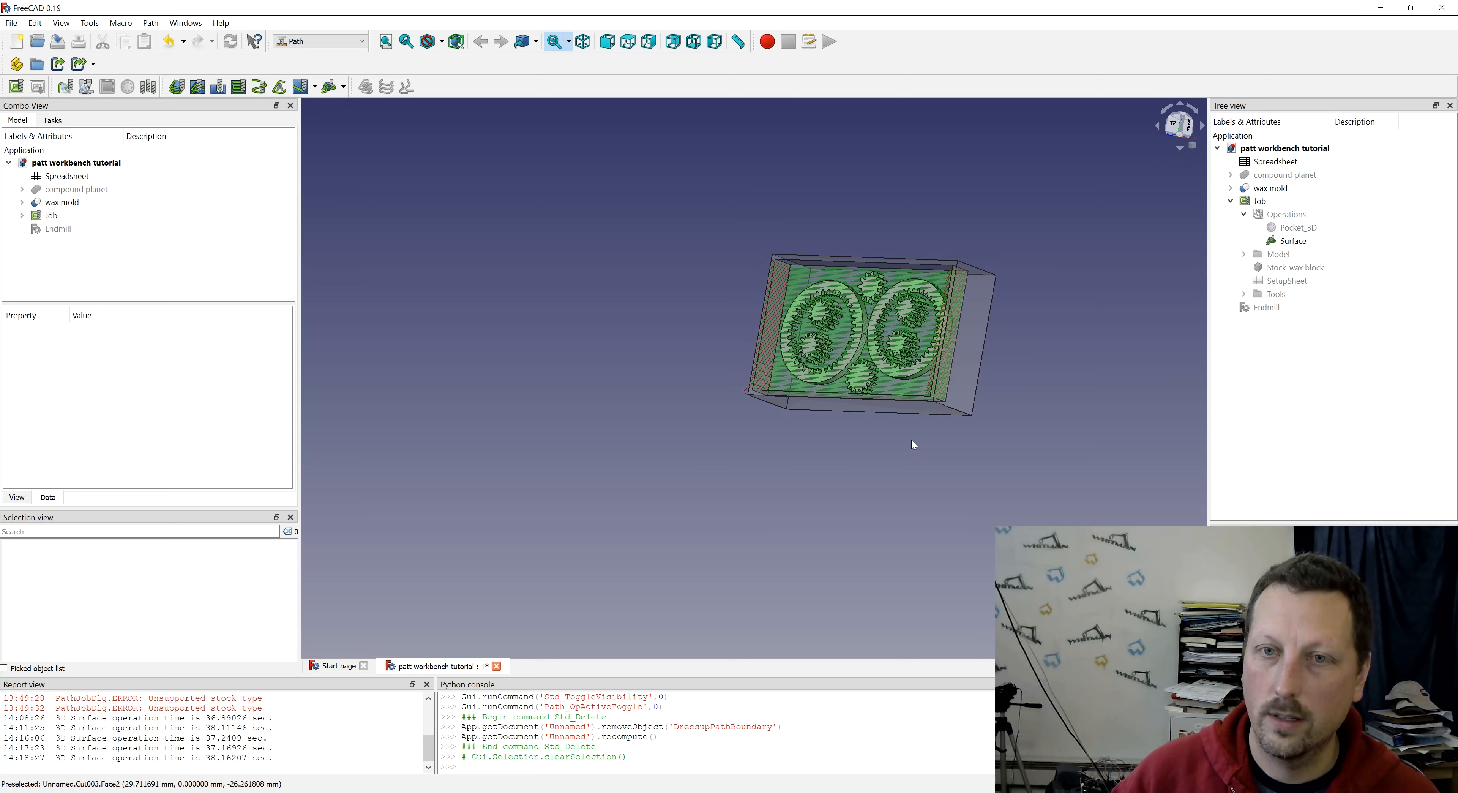
mouse_move(794, 342)
middle_mouse_down()
mouse_move(1015, 357)
mouse_move(806, 341)
middle_mouse_up()
scroll(796, 410, "up", 10)
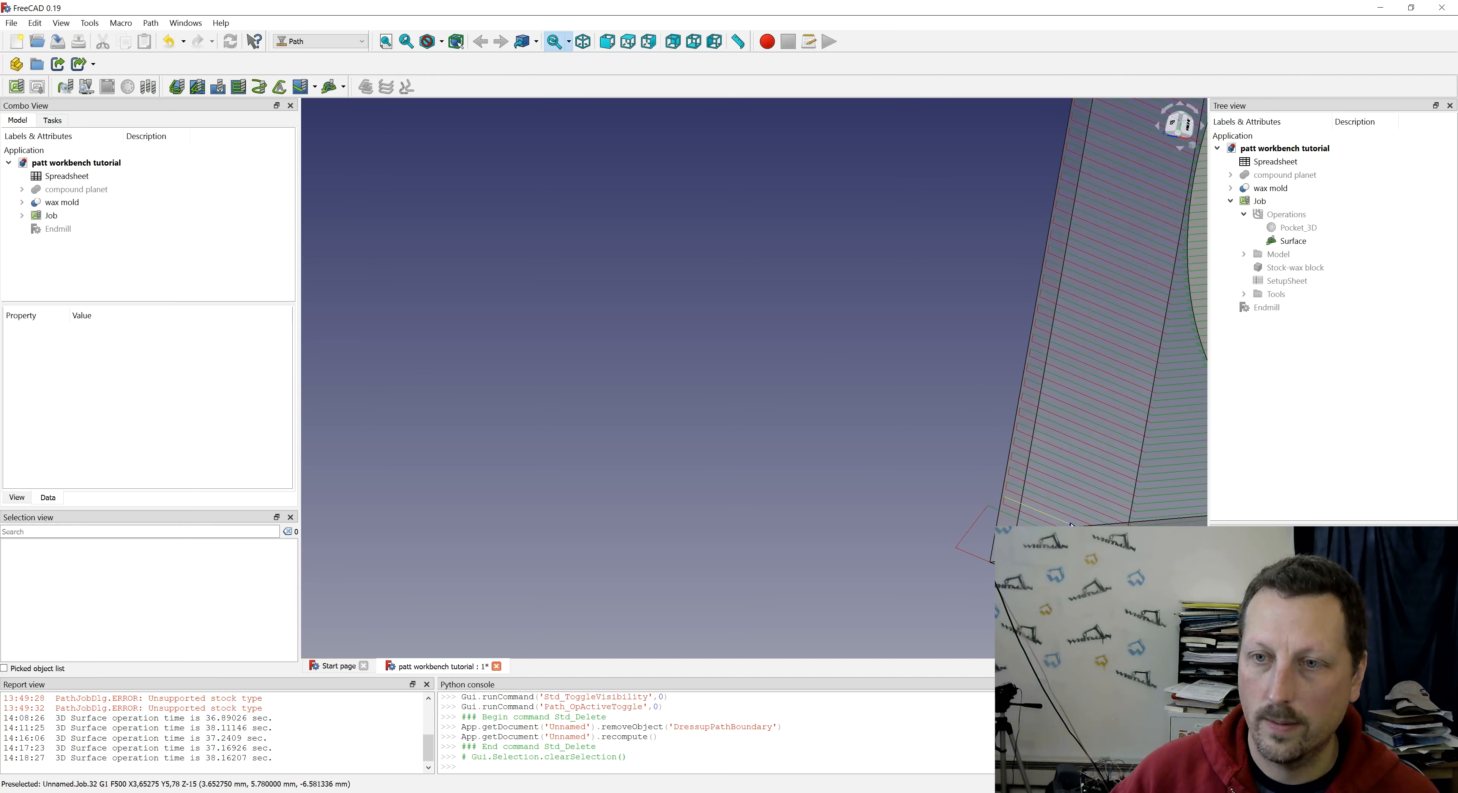
scroll(890, 297, "down", 6)
middle_click_drag(891, 297, 989, 312)
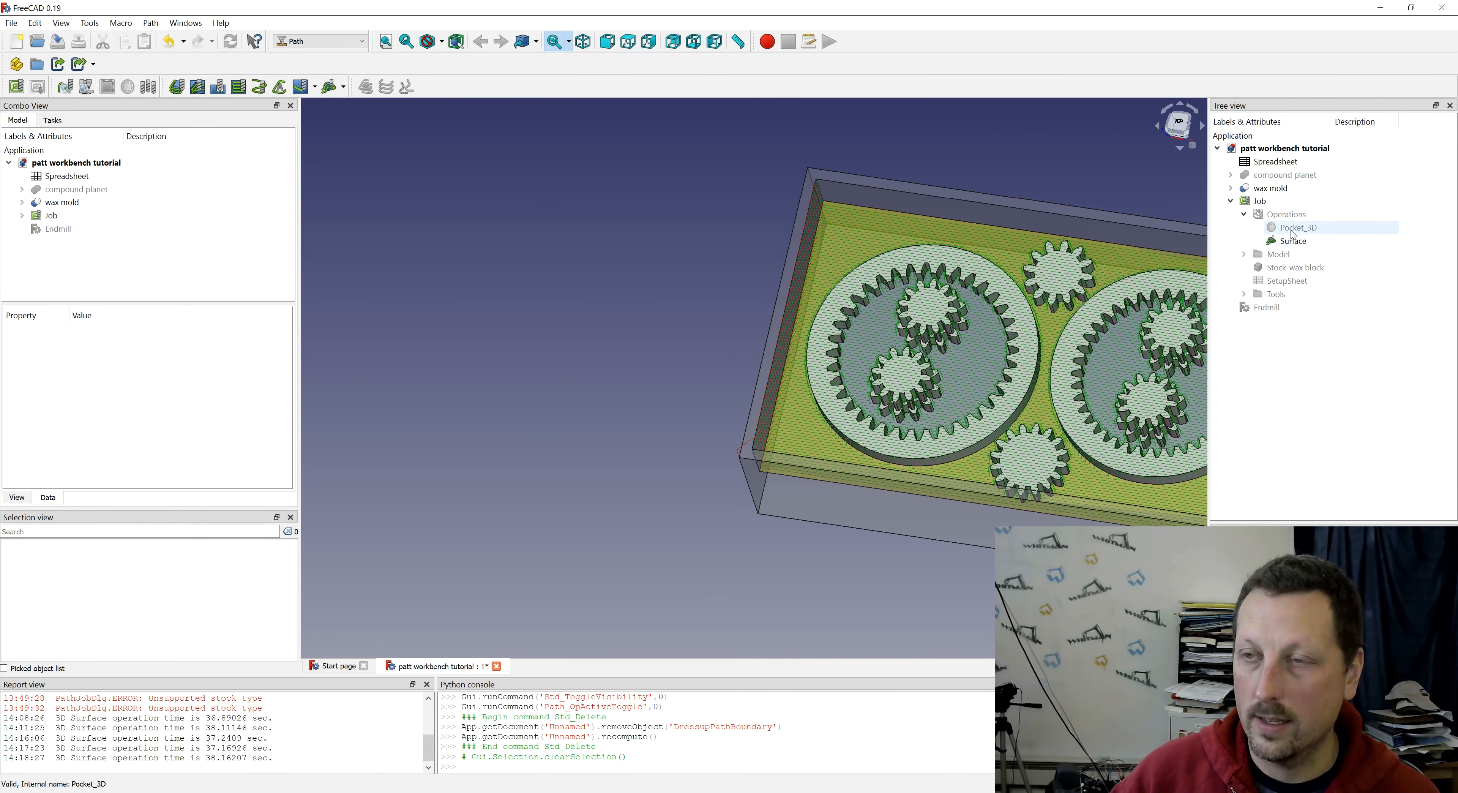
- Clear the expression controlling the Surface operation's safe height, accept the settings and inspect the toolpath
double_click(1294, 241)
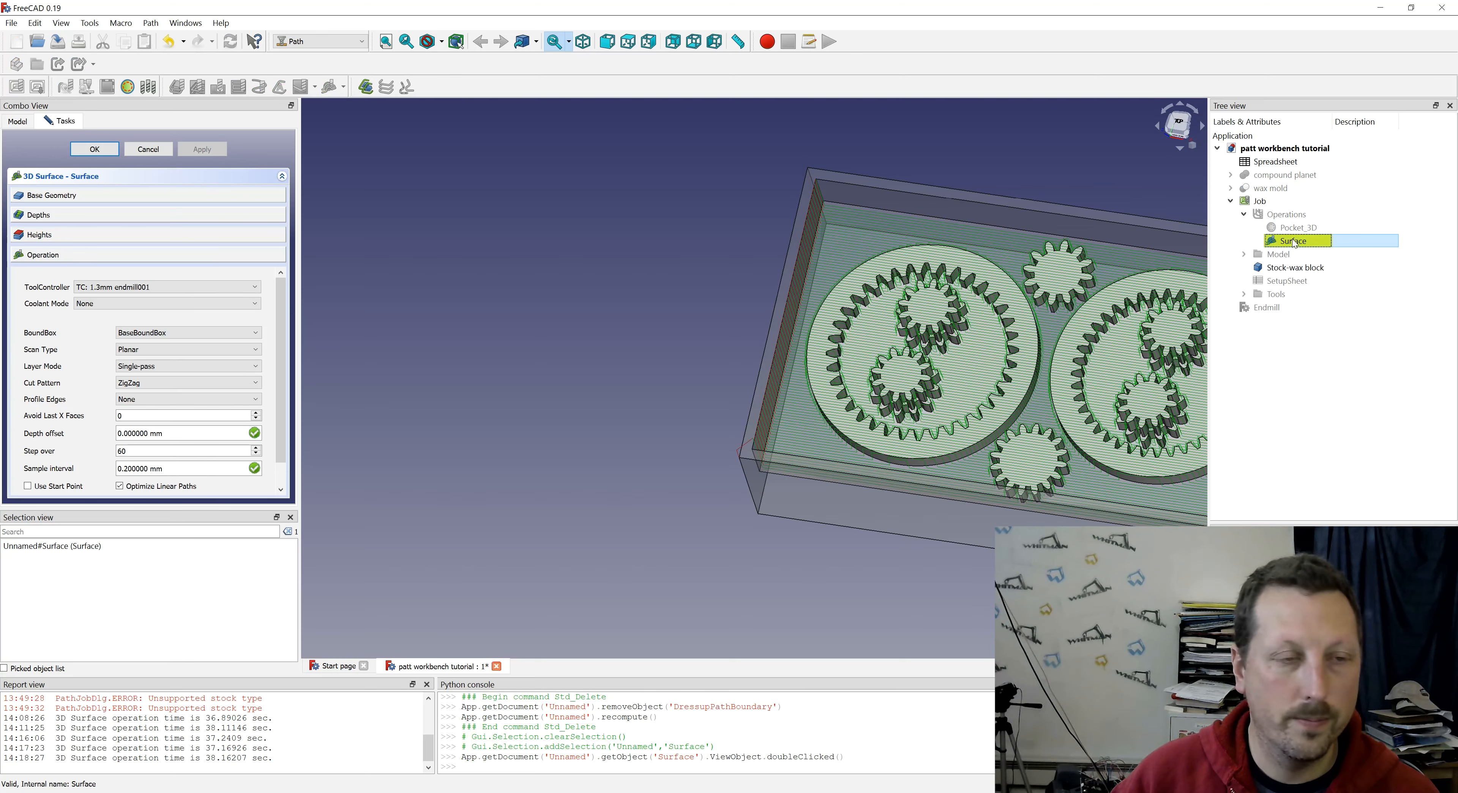
left_click(811, 352)
left_click(66, 236)
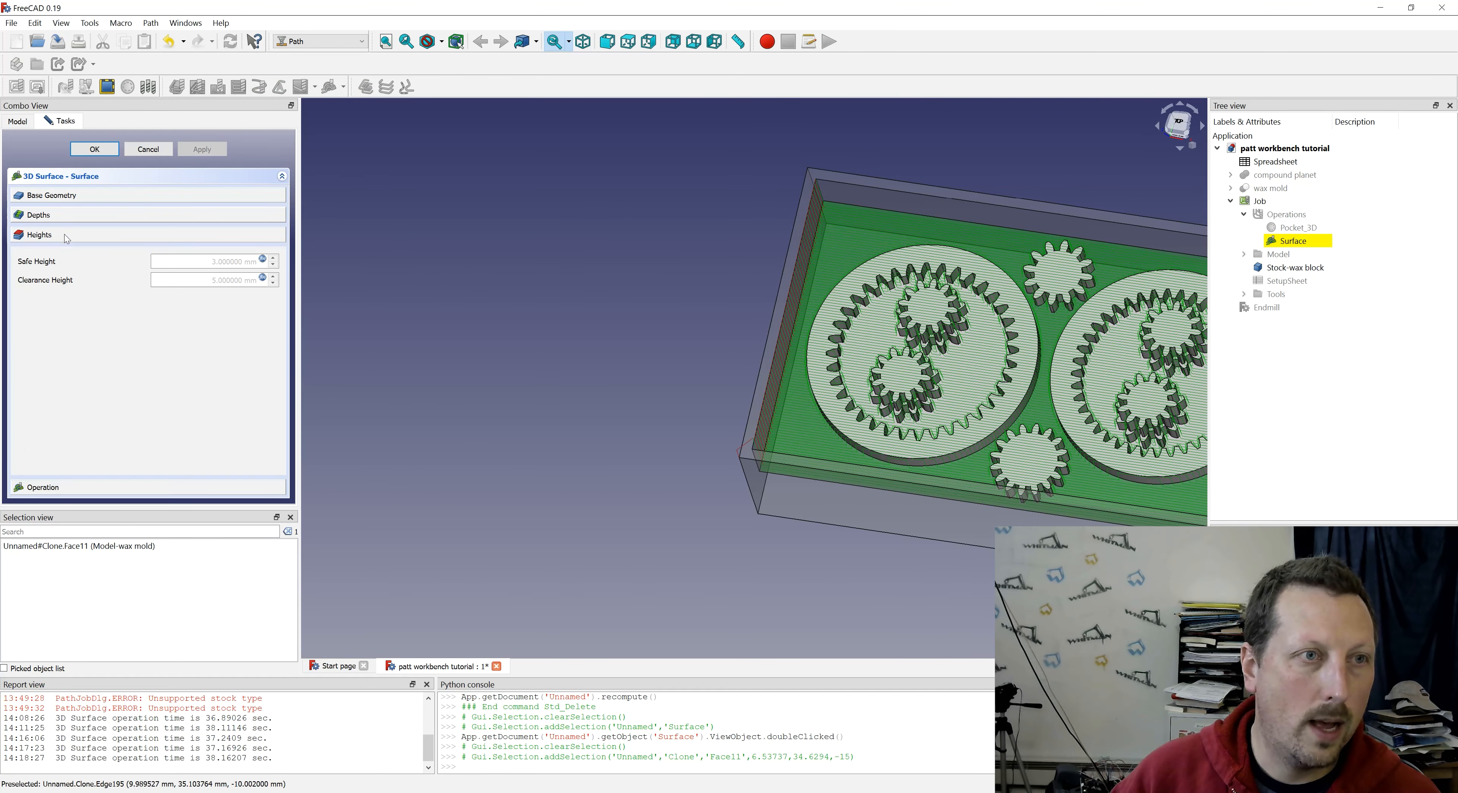
left_click(262, 260)
type("-1")
left_click(240, 290)
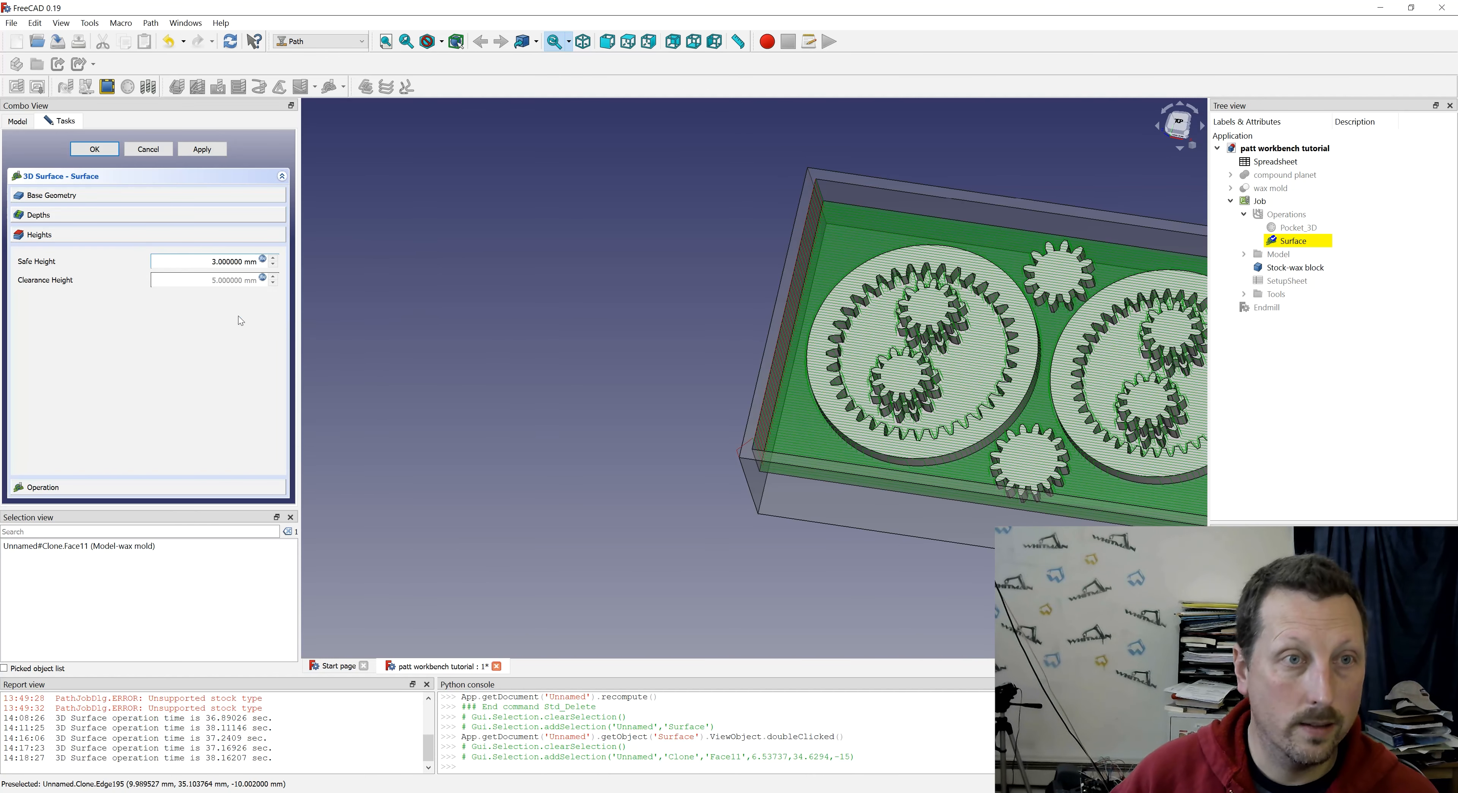
left_click(91, 153)
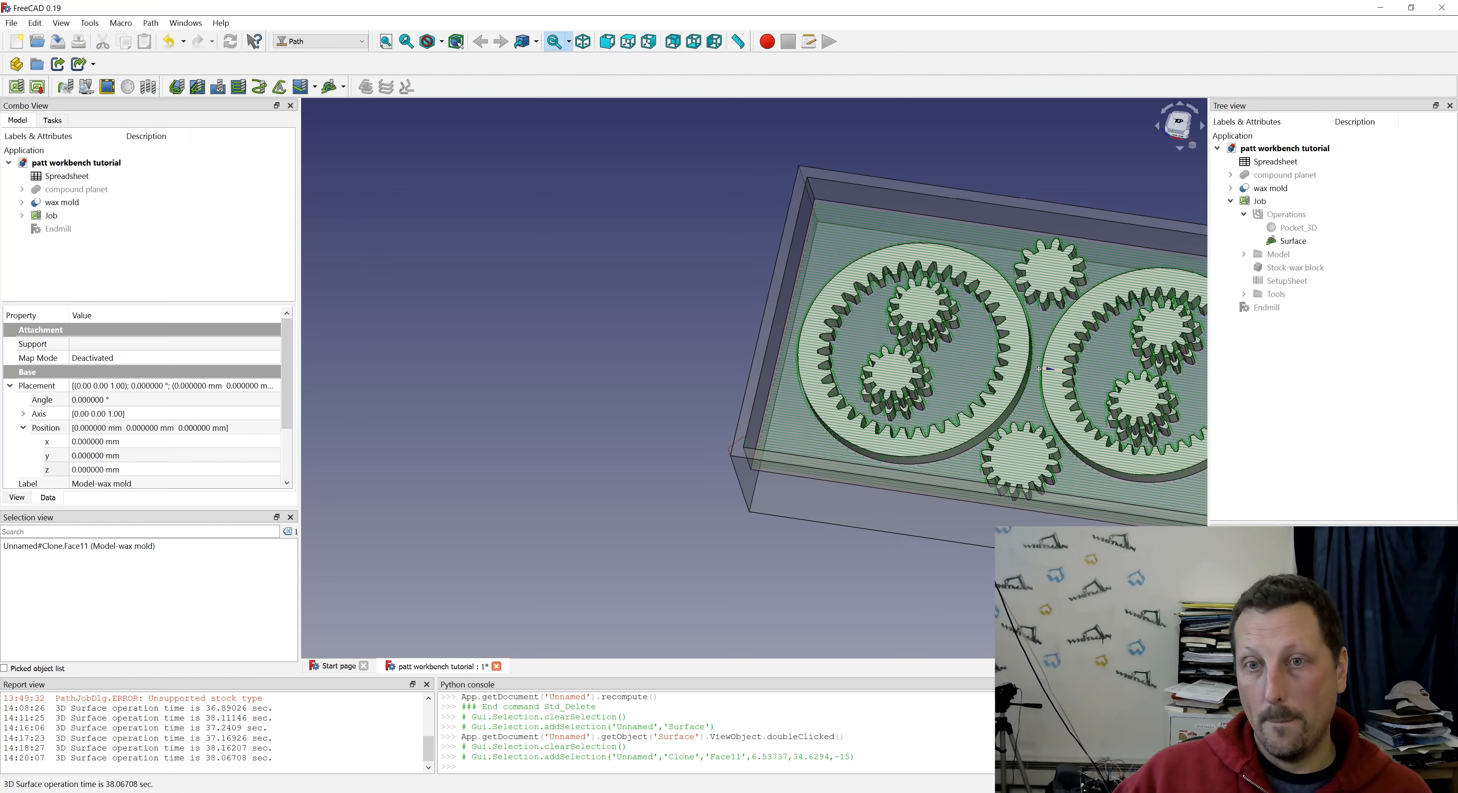
middle_click_drag(1129, 381, 927, 340)
scroll(931, 351, "up", 4)
scroll(689, 373, "down", 5)
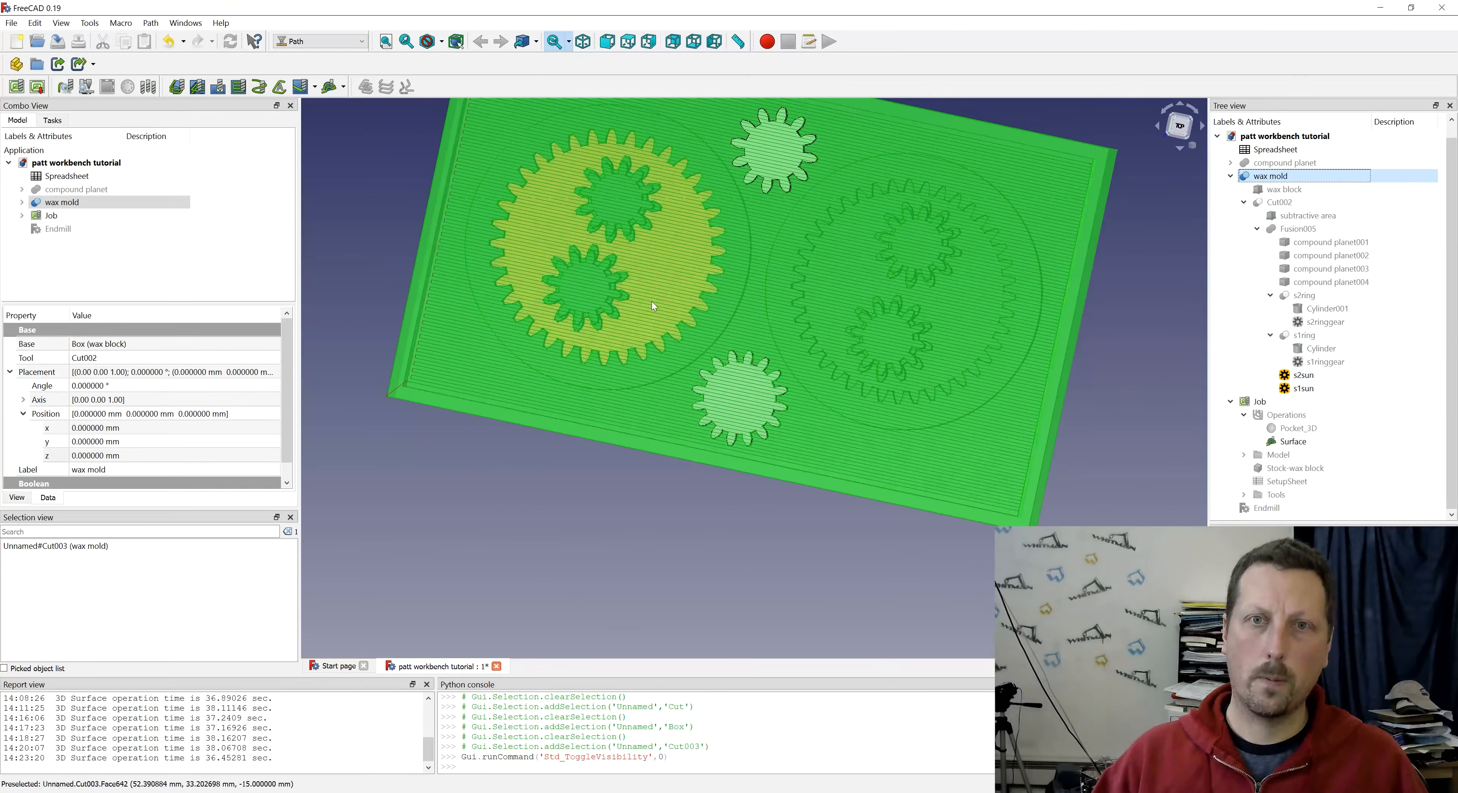
left_click(1322, 400)
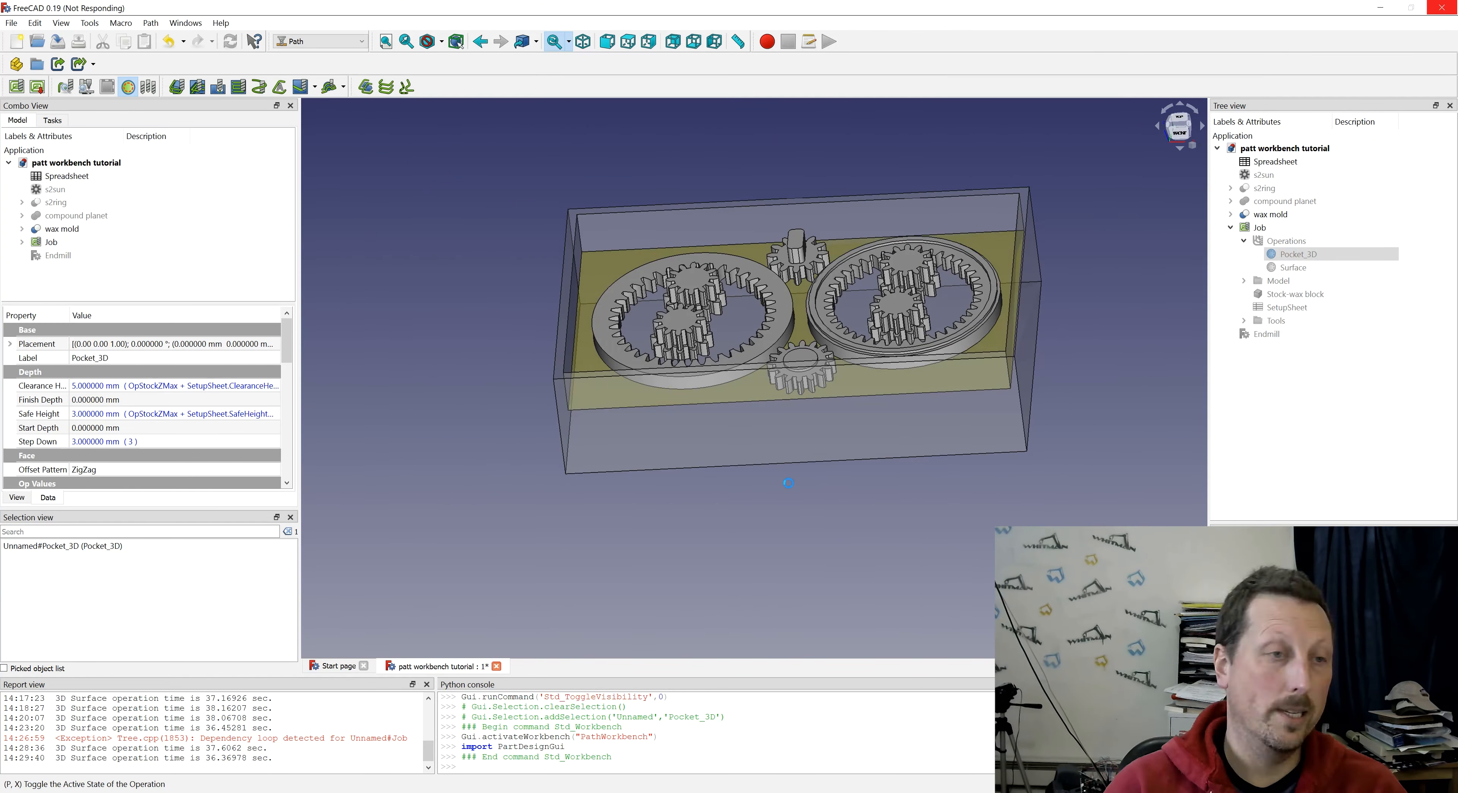
key("1")
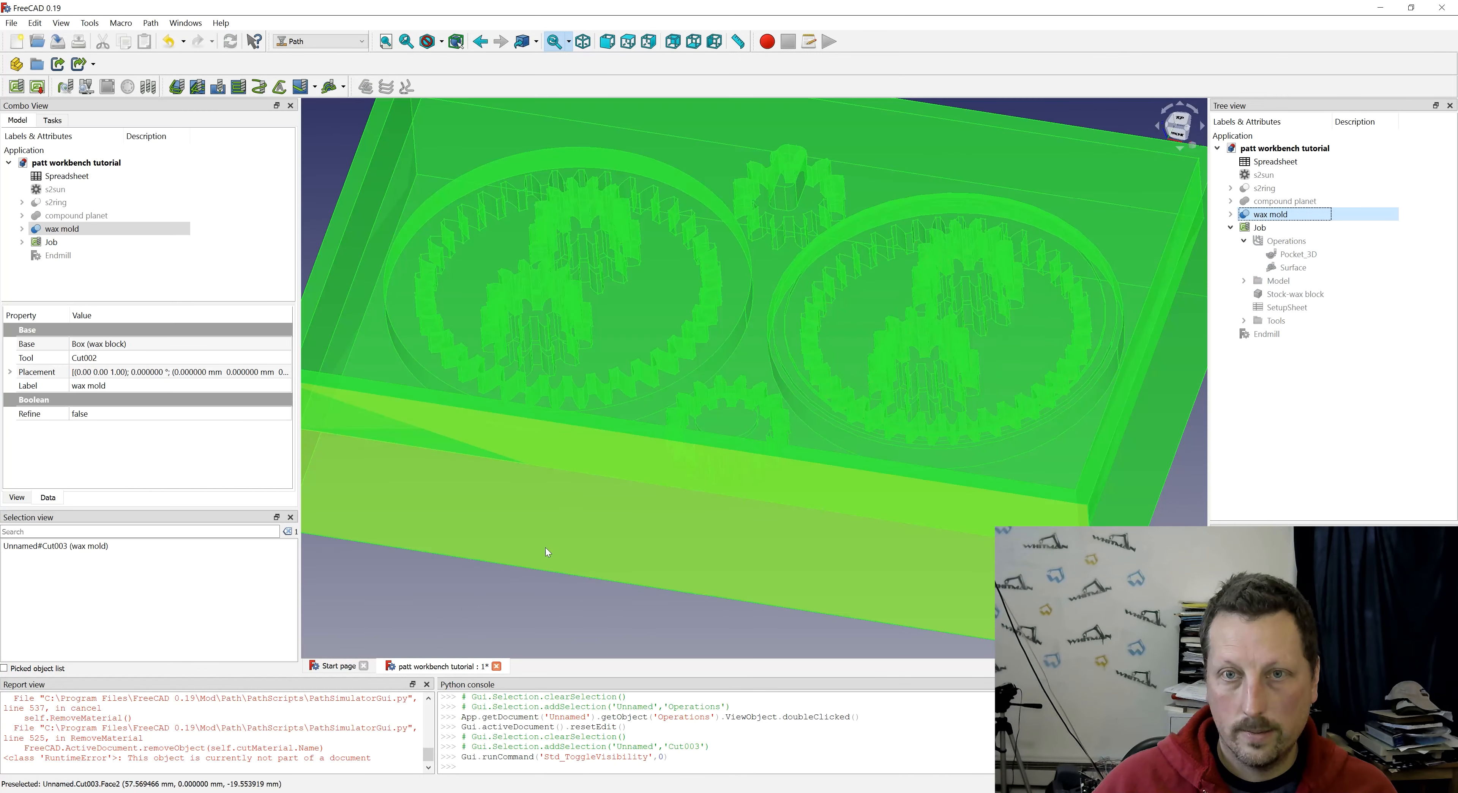
- Create a Profile operation from the top faces of the four upper planet gears inside the two rings
left_click(480, 599)
scroll(779, 311, "down", 5)
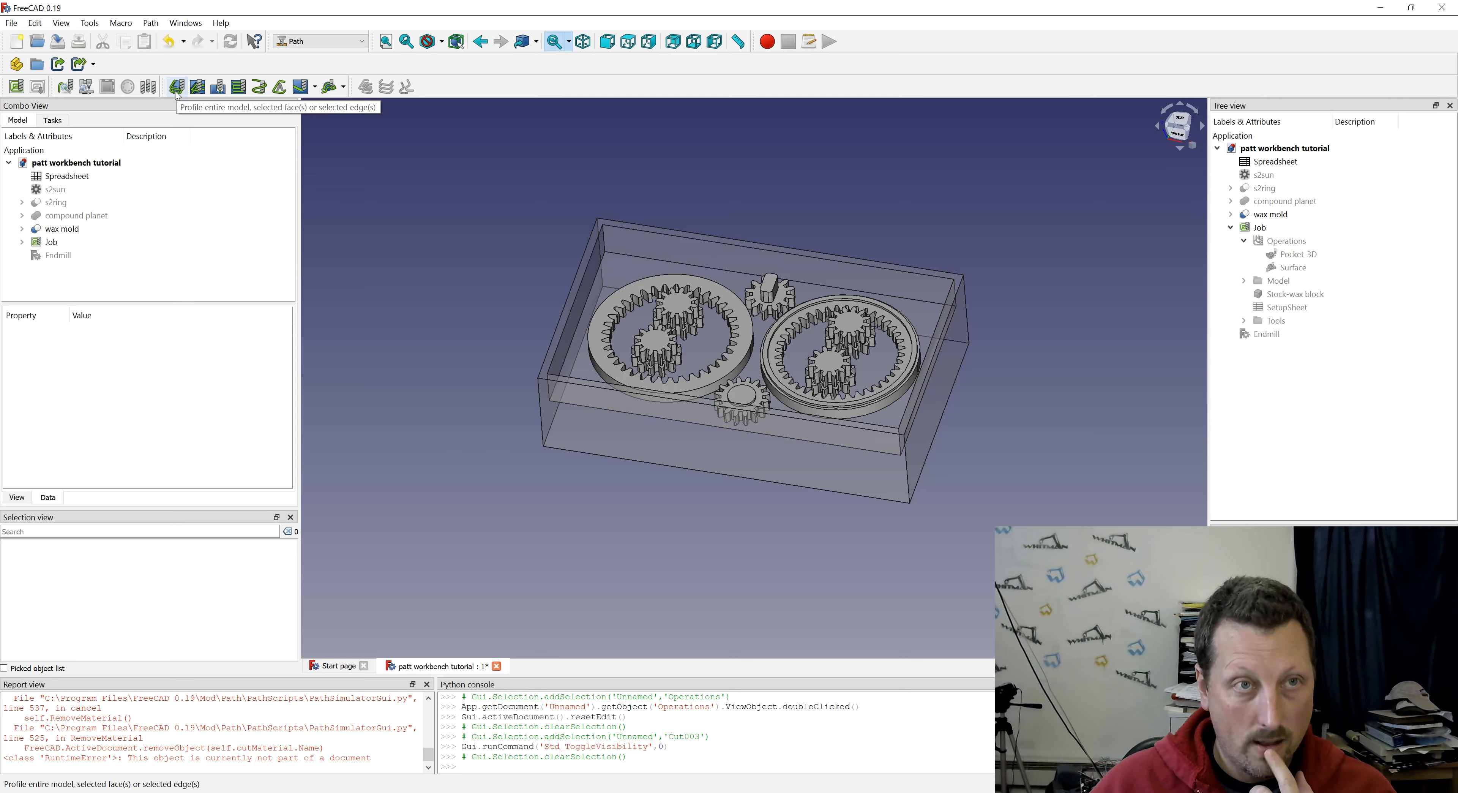
left_click(679, 308)
left_click(656, 342, "ctrl")
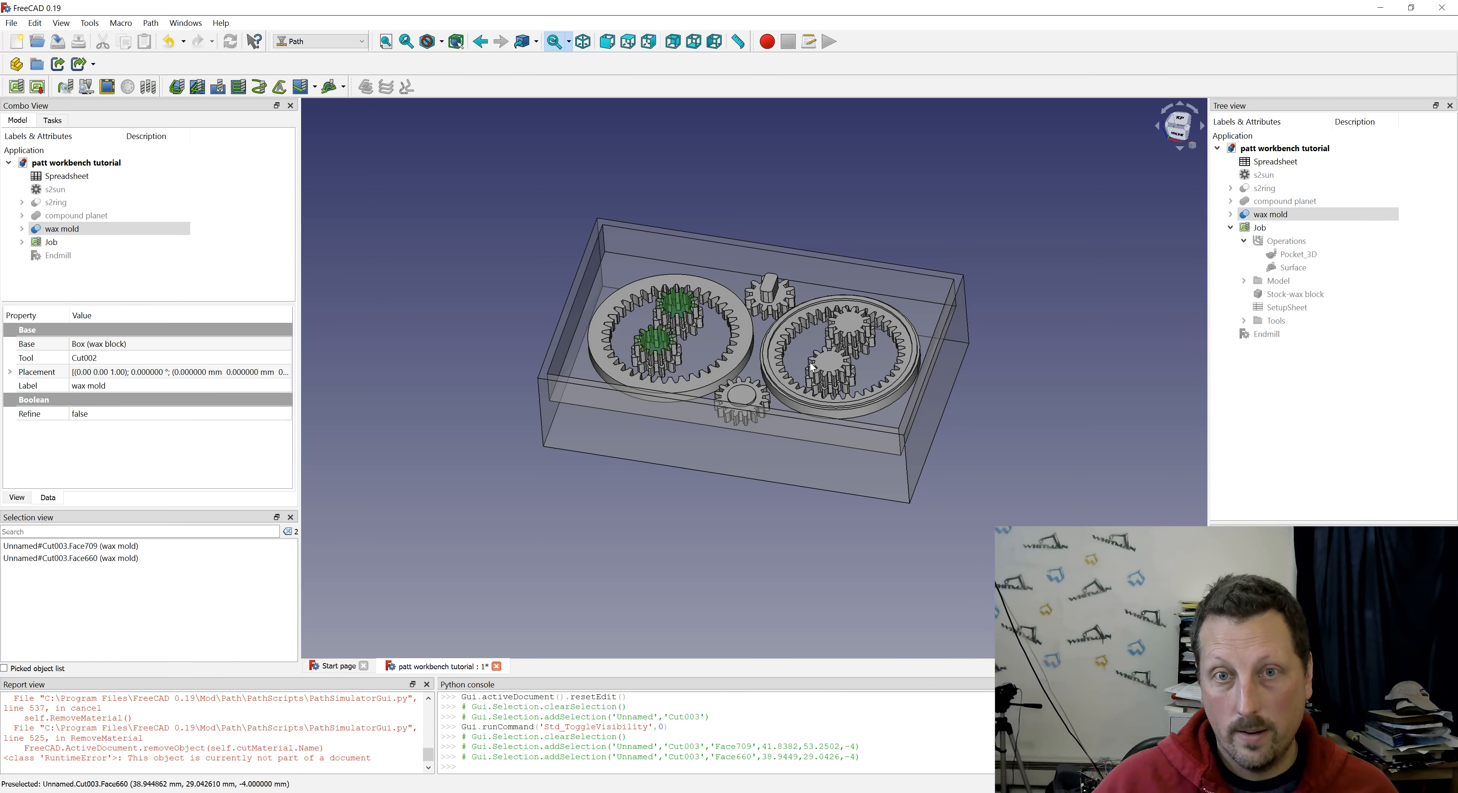
left_click(824, 361, "ctrl")
left_click(848, 323, "ctrl")
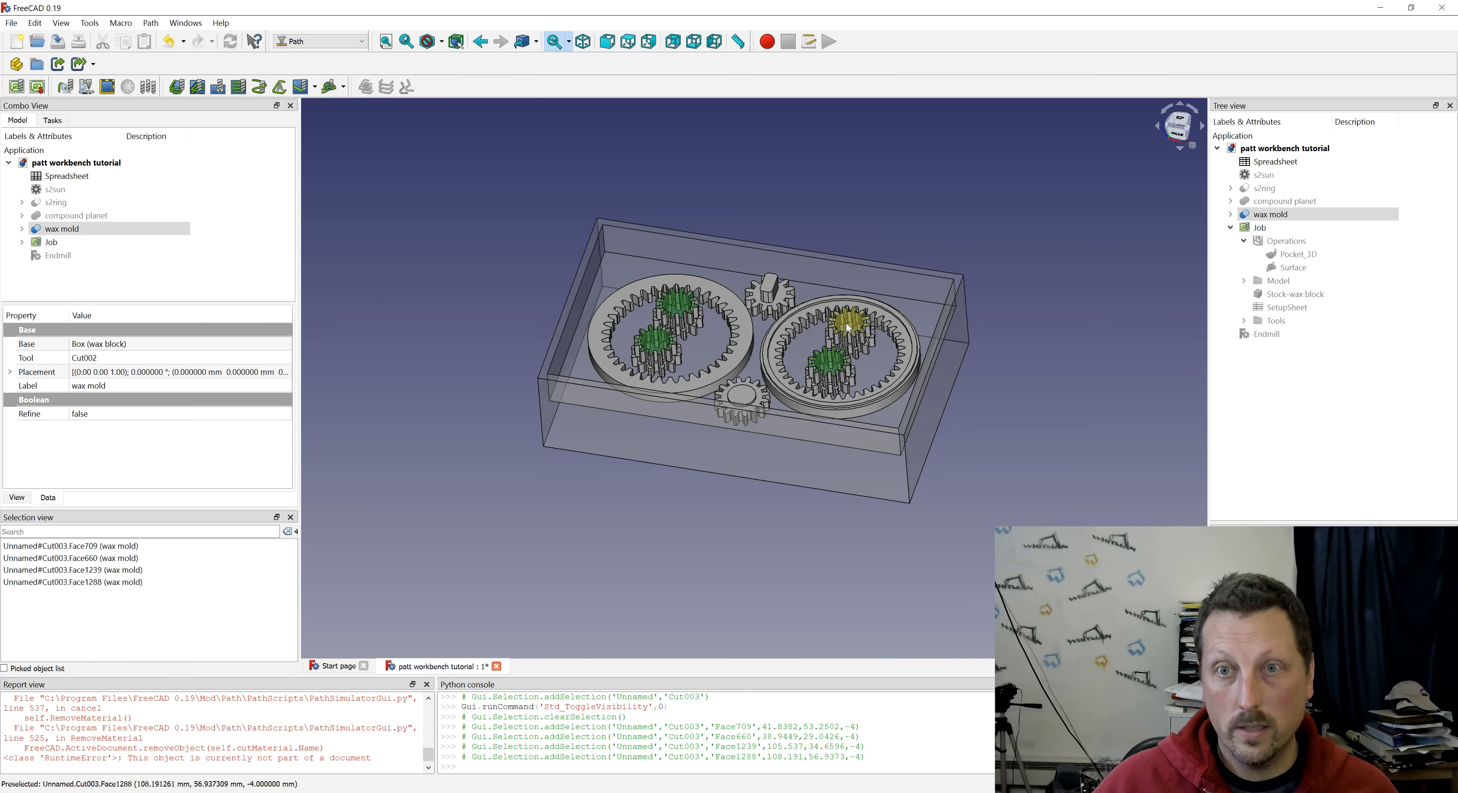
key("0")
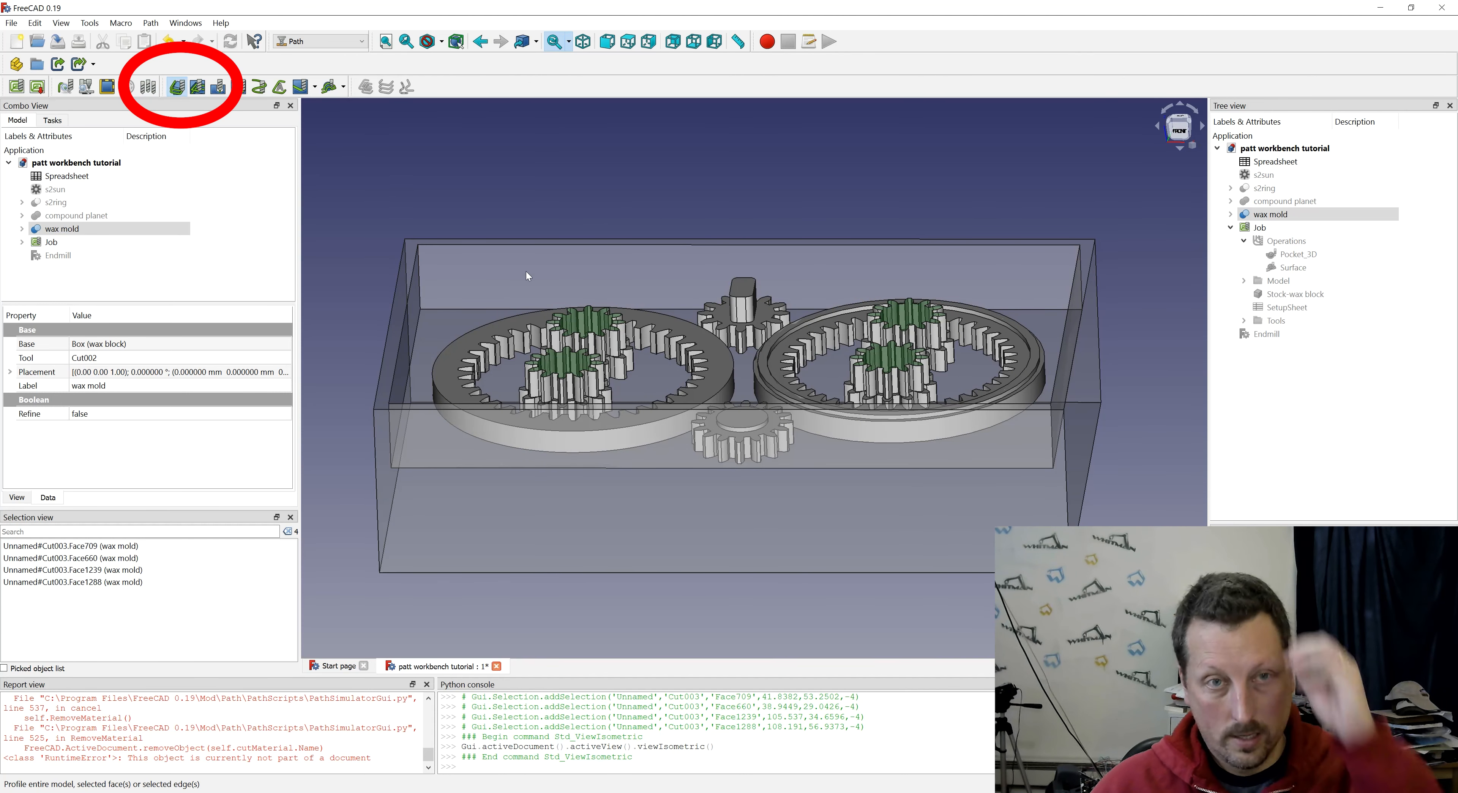
left_click(182, 89)
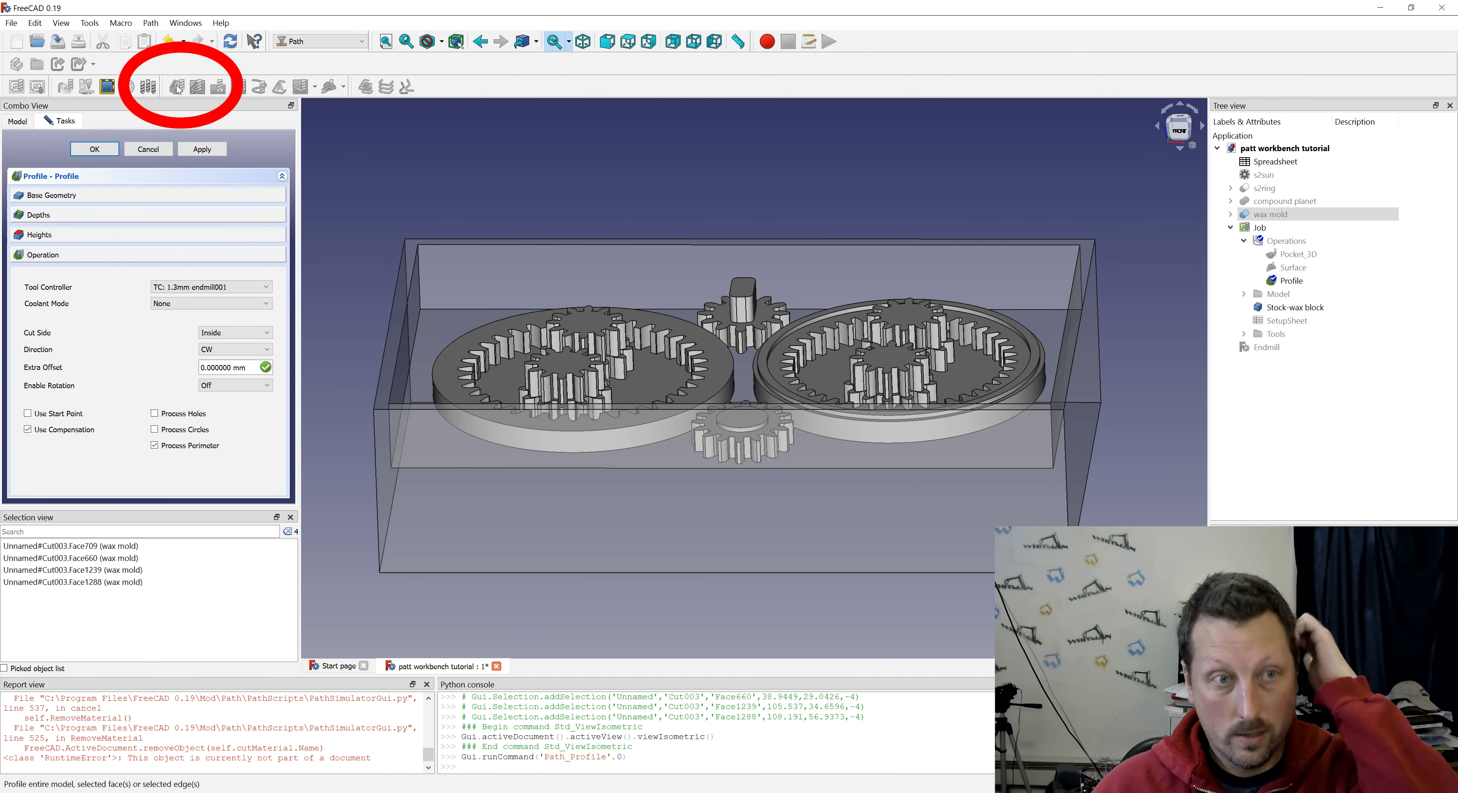
- Configure the planet Profile with the 1mm endmill and cut side Outside, taking its depths from the upper and lower planet gear faces
left_click(238, 290)
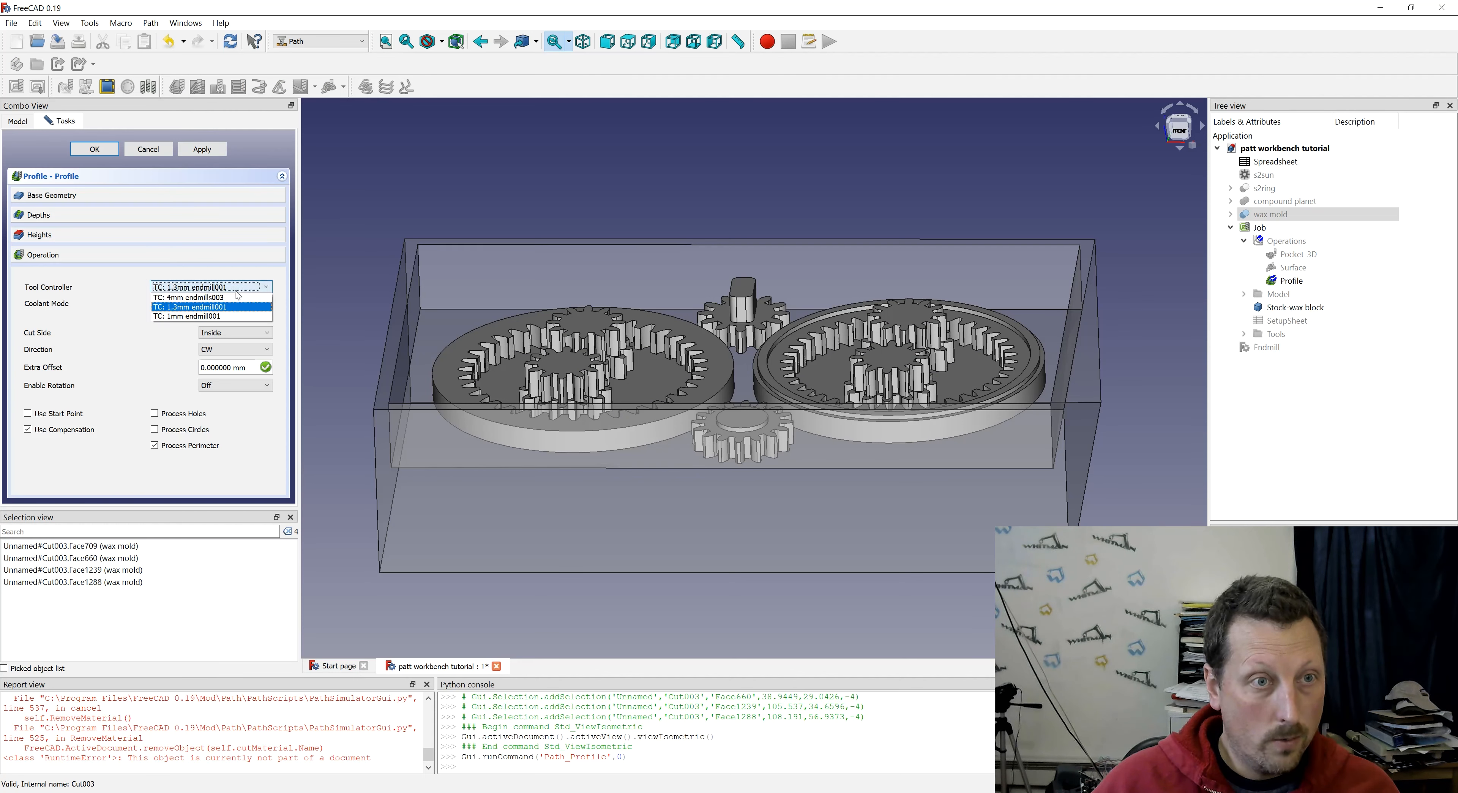
left_click(205, 315)
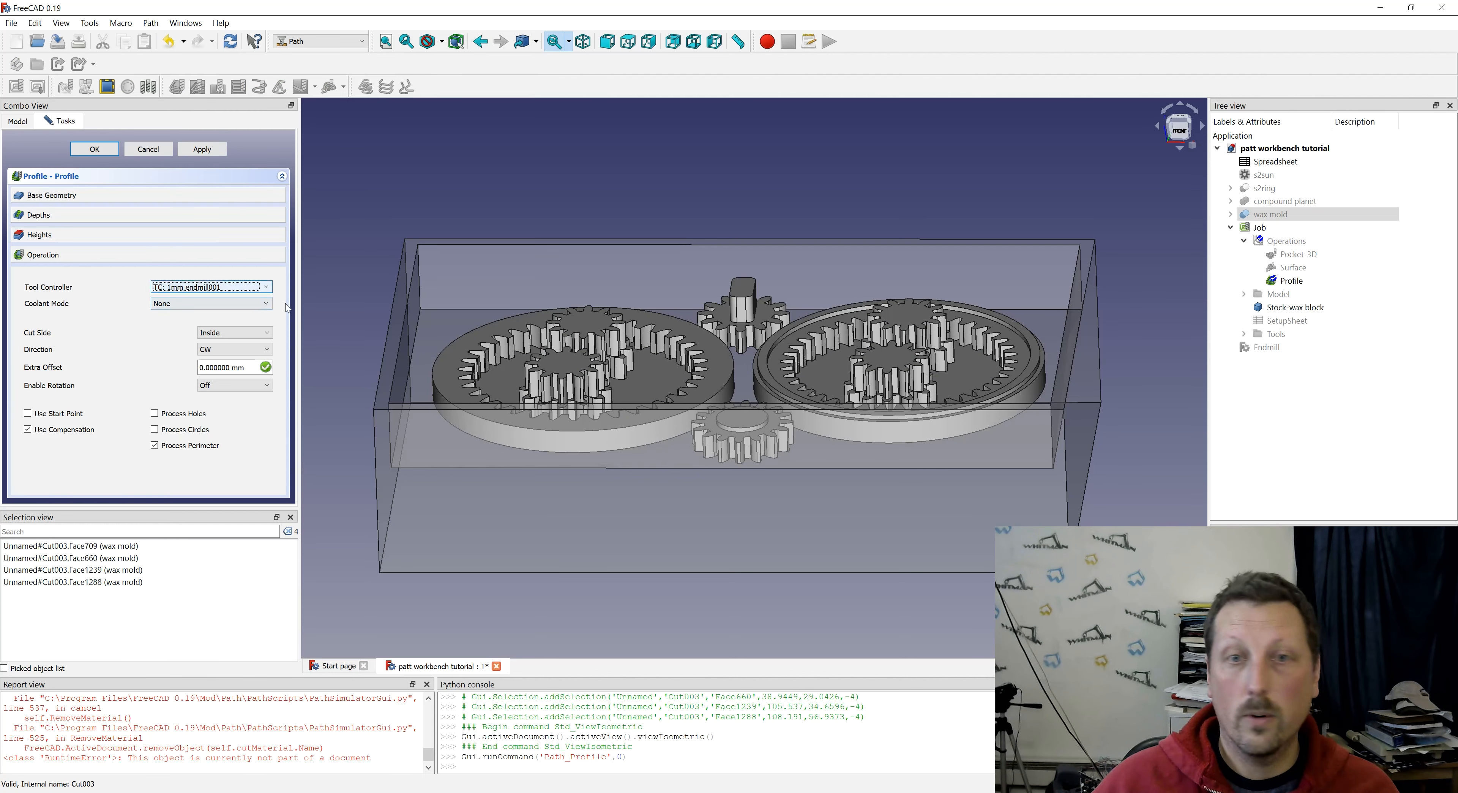
left_click(230, 335)
left_click(229, 344)
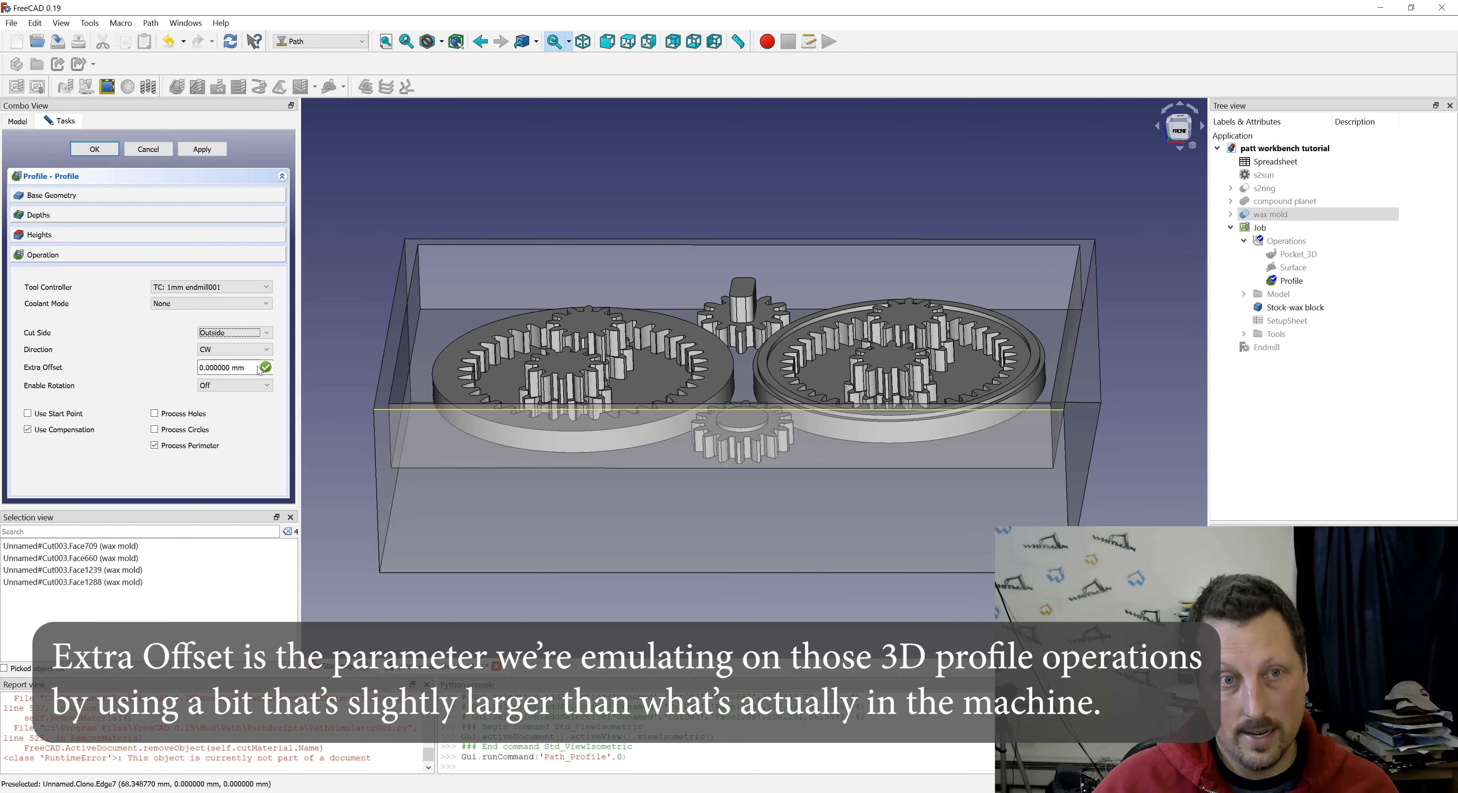
mouse_move(257, 369)
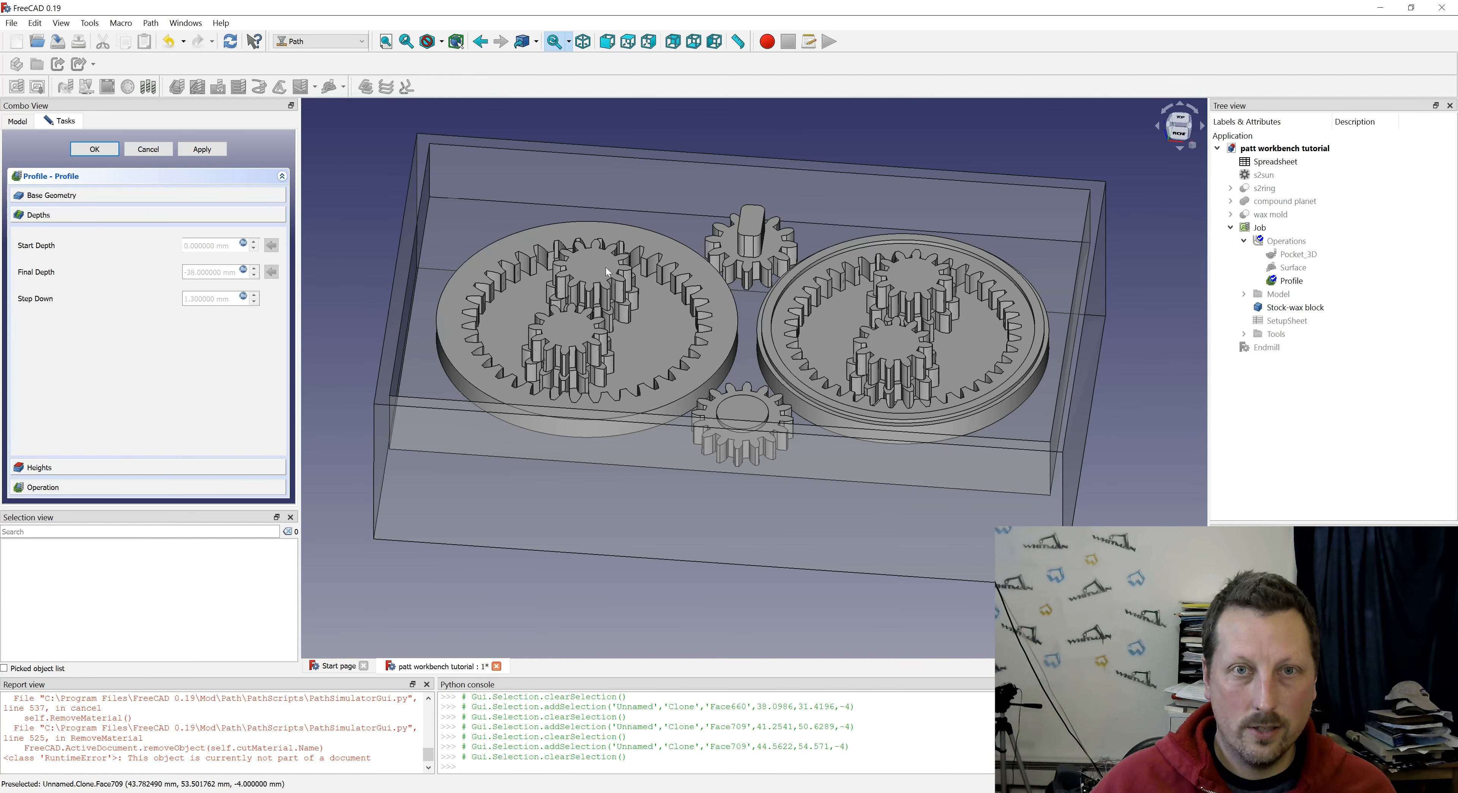
left_click(607, 267)
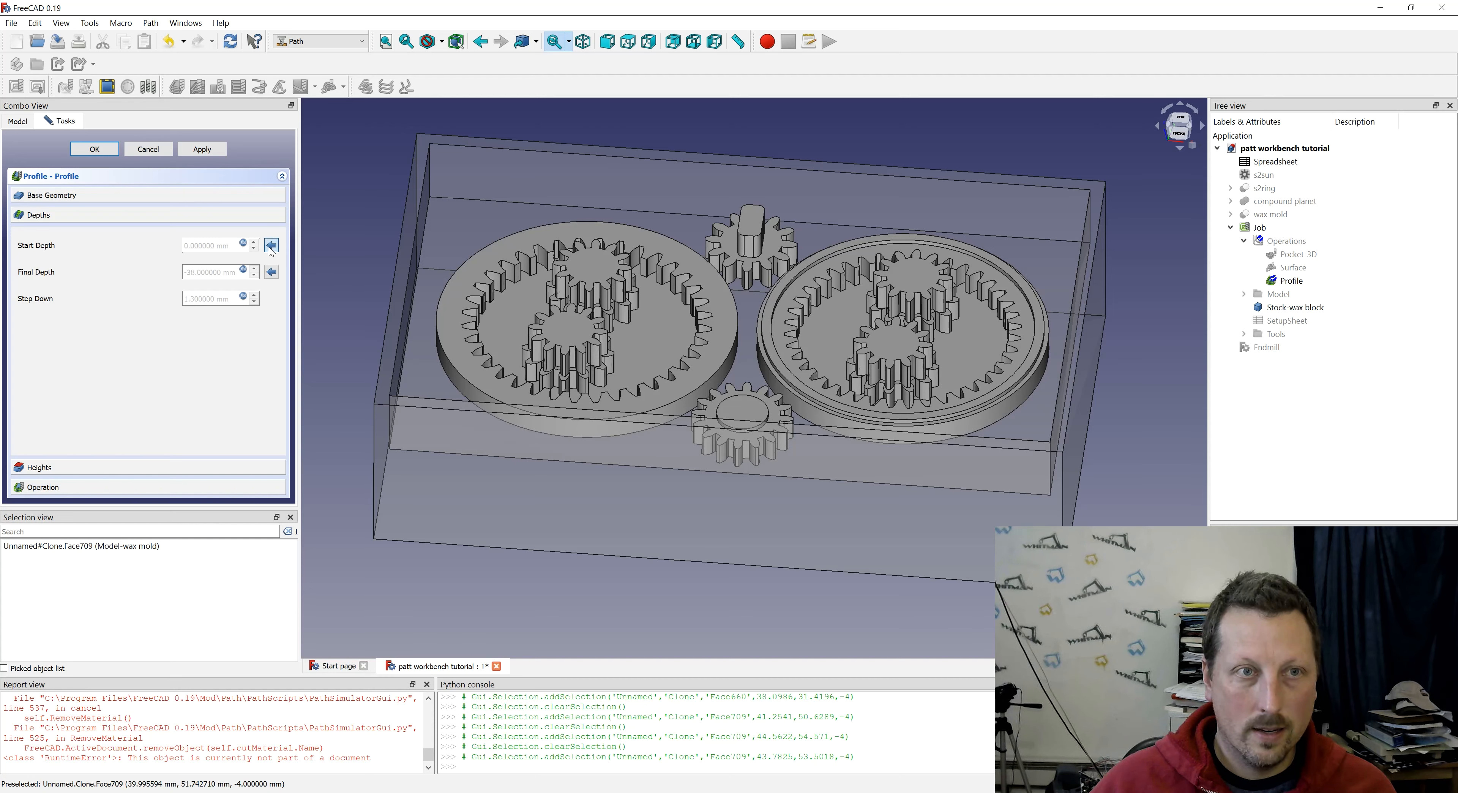
left_click(628, 305)
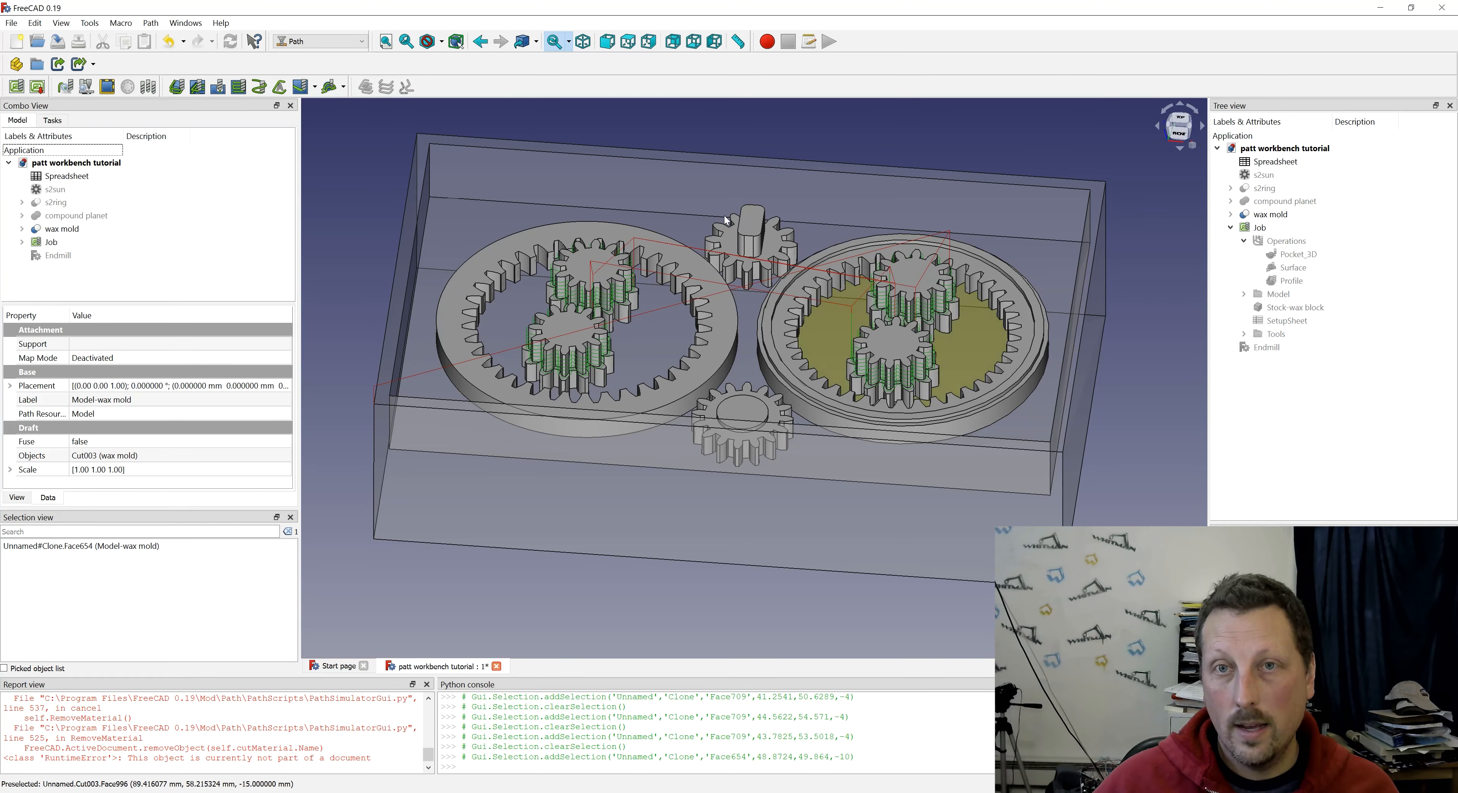
- Create a Profile operation on the top face of the handle gear's shaft with cut side Outside
left_click(756, 223)
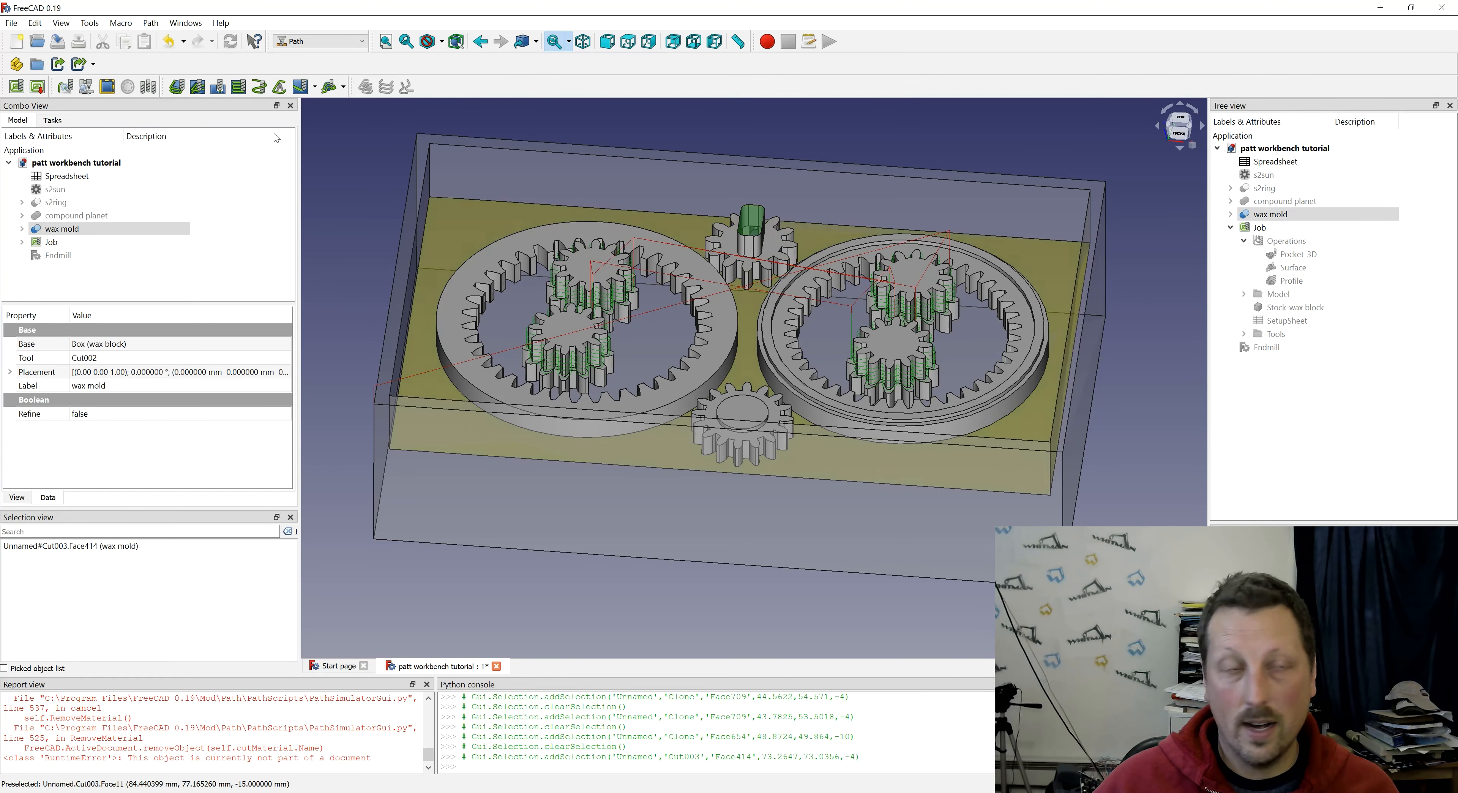
left_click(178, 88)
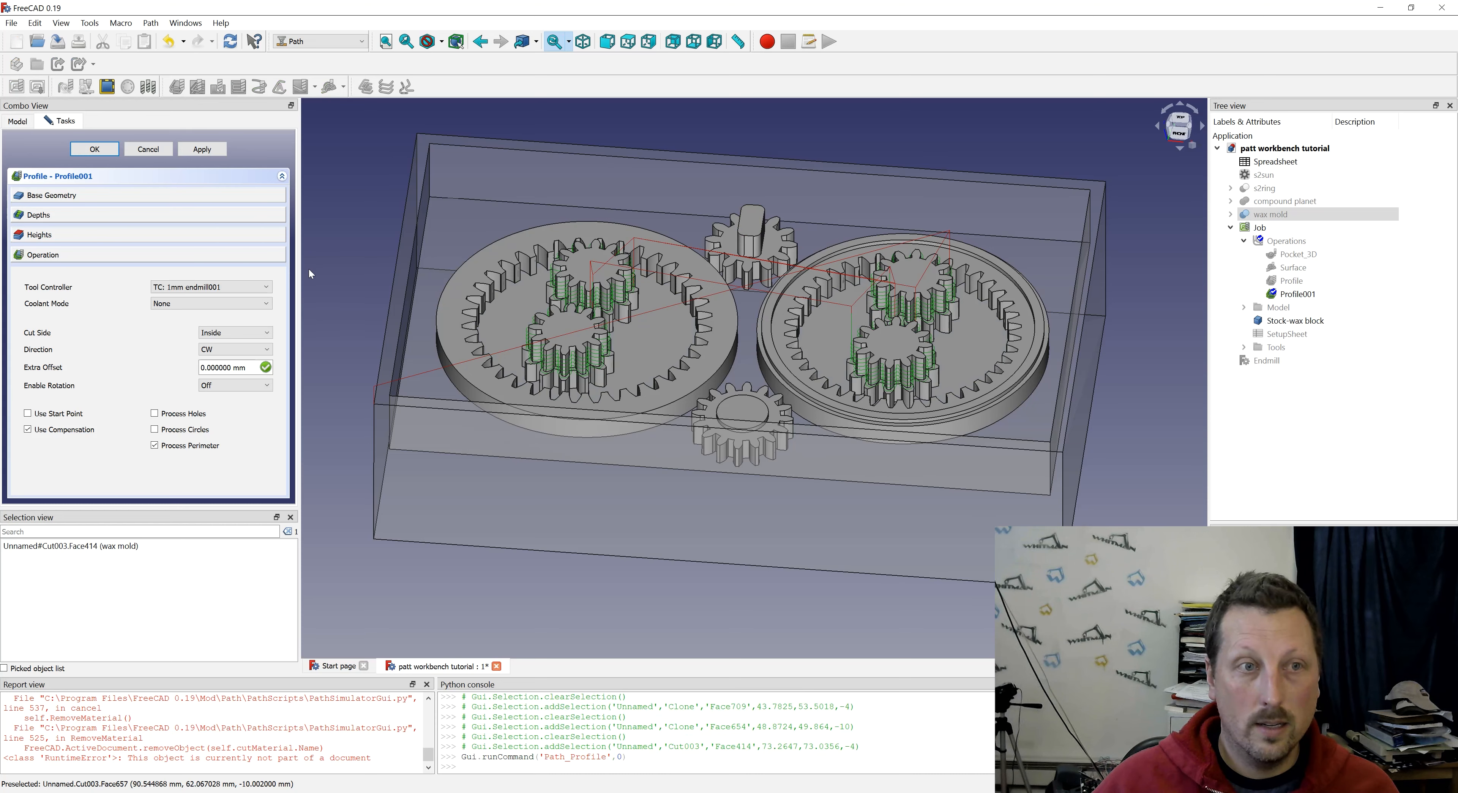
left_click(230, 334)
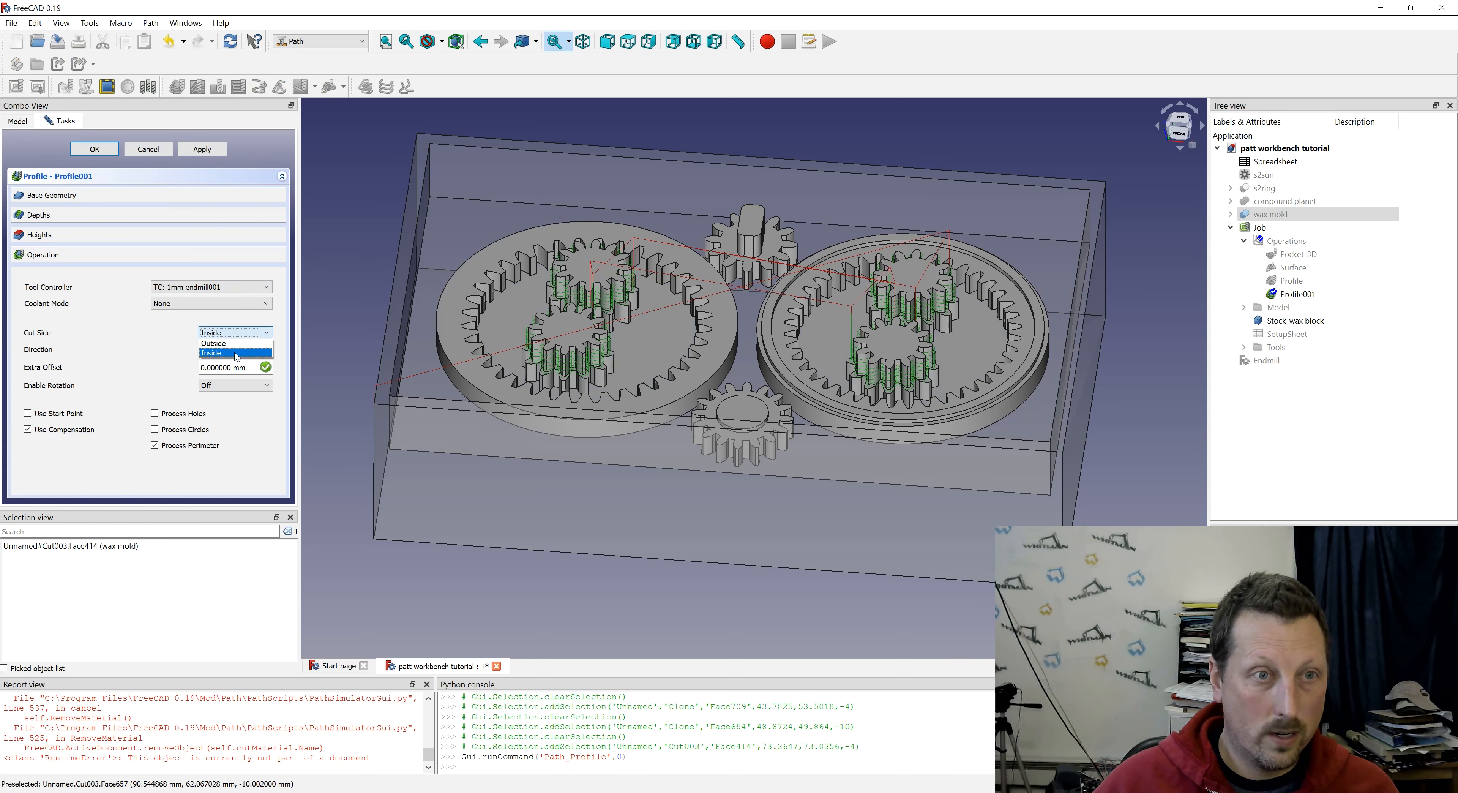
left_click(221, 344)
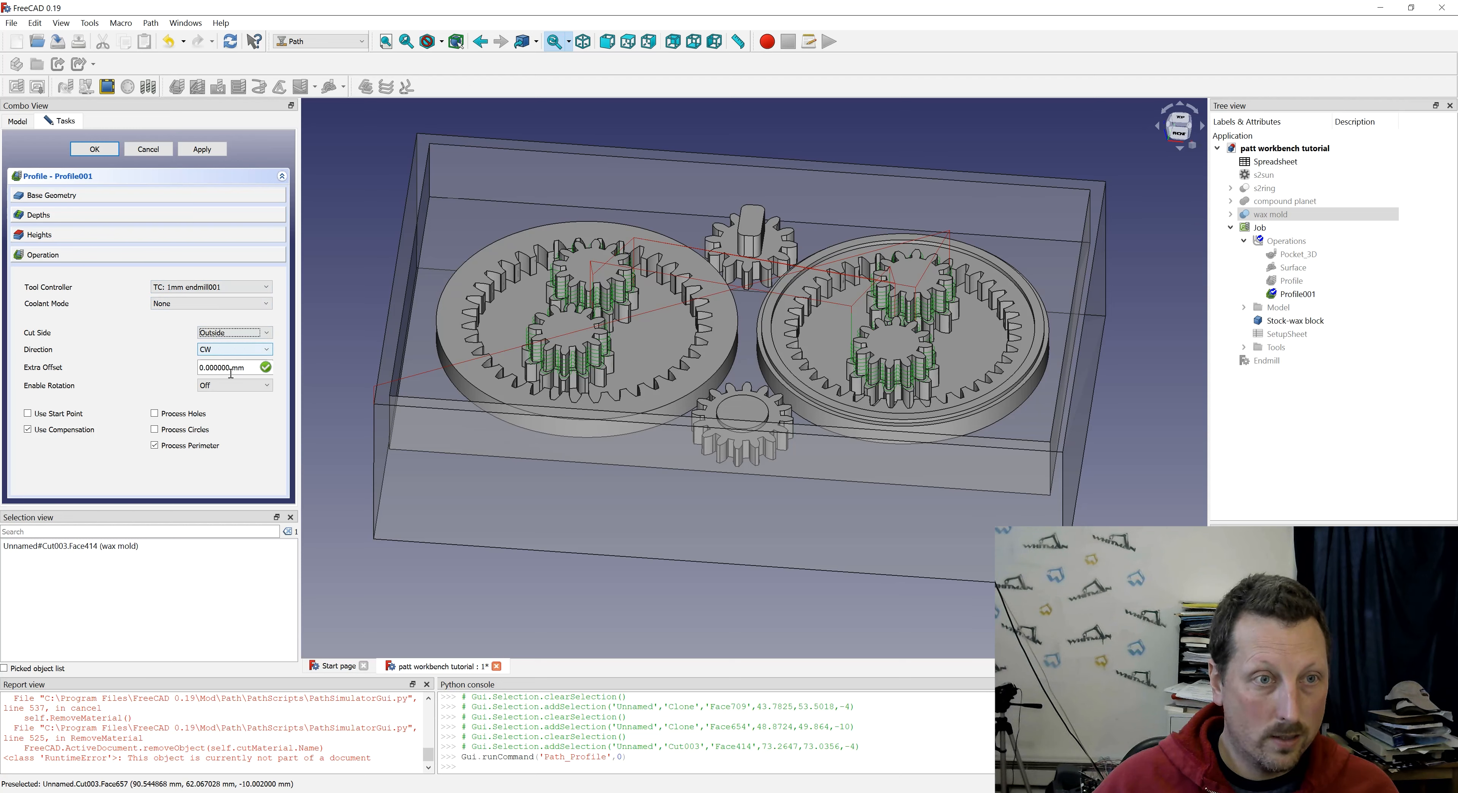
- Take the shaft Profile's start depth from the shaft top and its final depth from the gear face below, and accept it
left_click(66, 218)
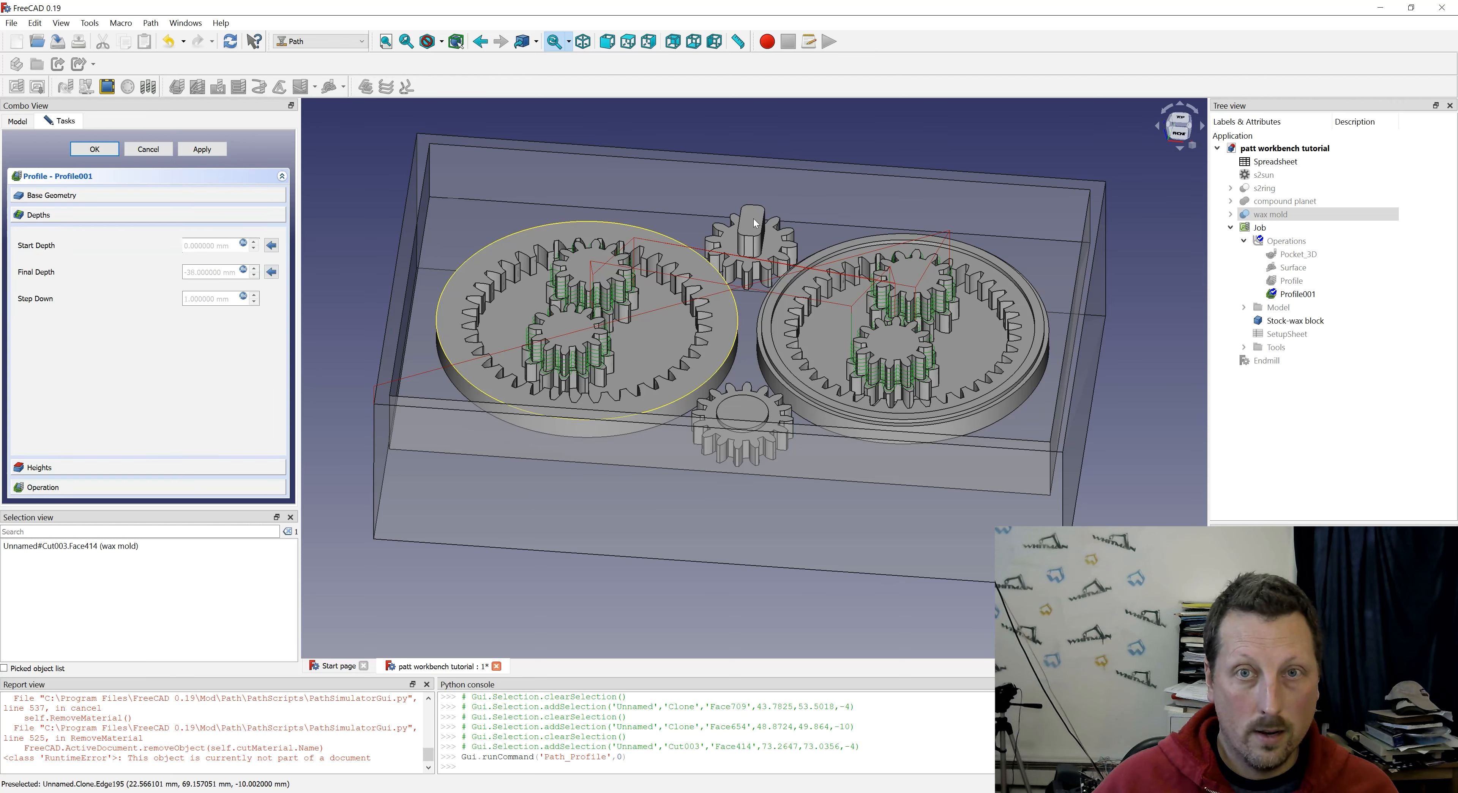
left_click(530, 237)
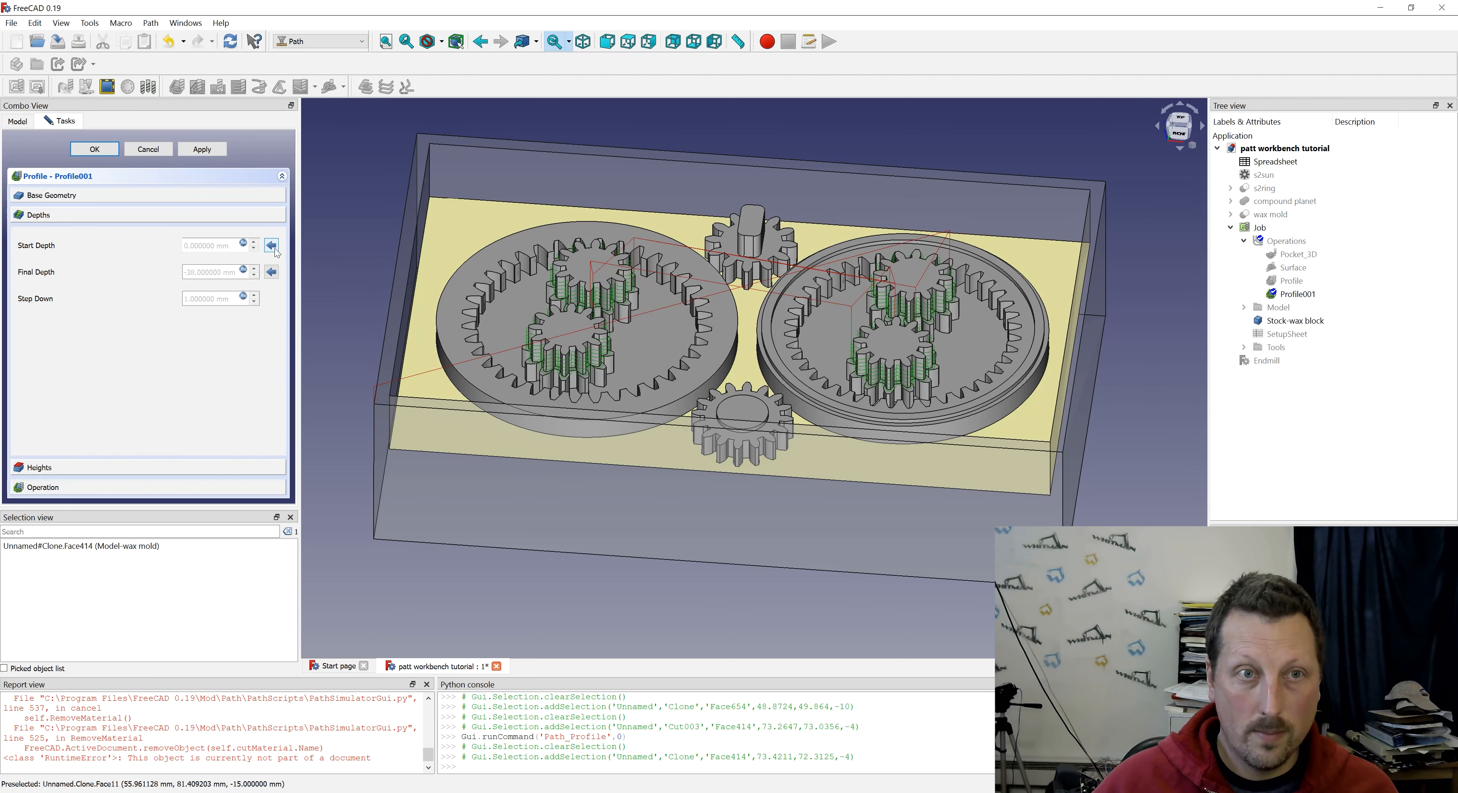
left_click(772, 242)
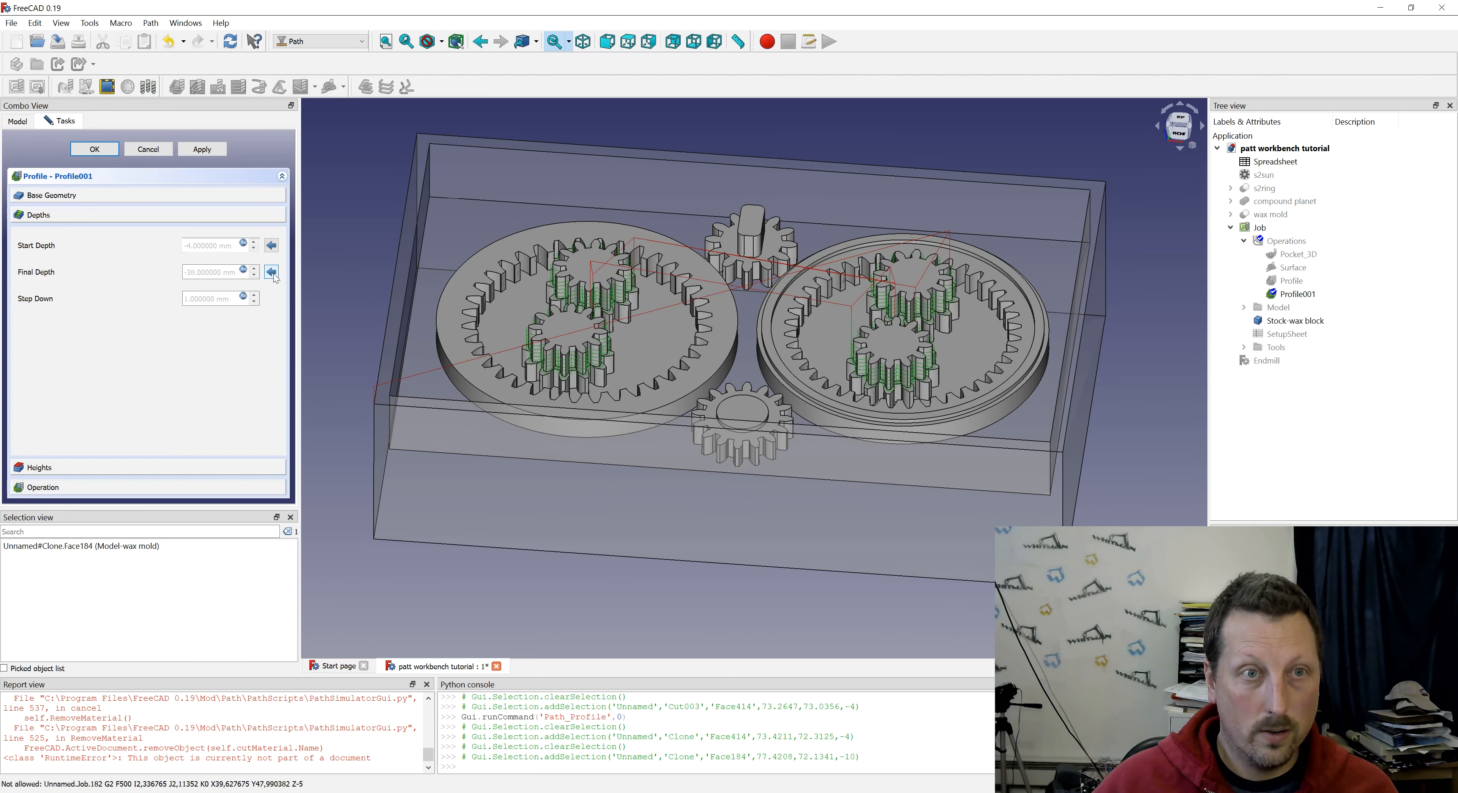
left_click(94, 152)
- Pick the groove floor in the grooved ring, the small gear's round recess and the pocket floor inside the plain ring as profiling faces
left_click(769, 334)
left_click(744, 409, "ctrl")
left_click(1024, 311, "ctrl")
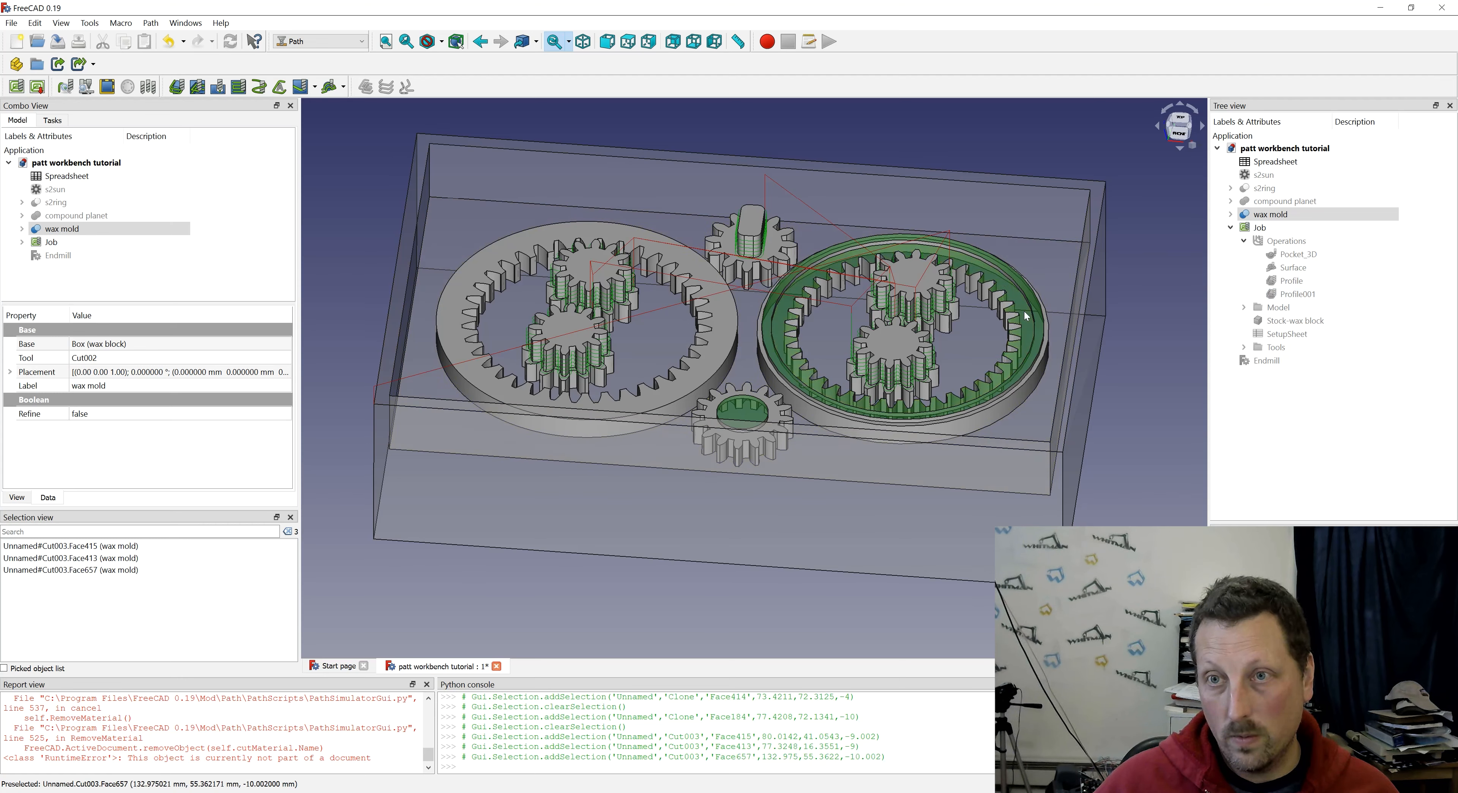
left_click(1024, 310, "ctrl")
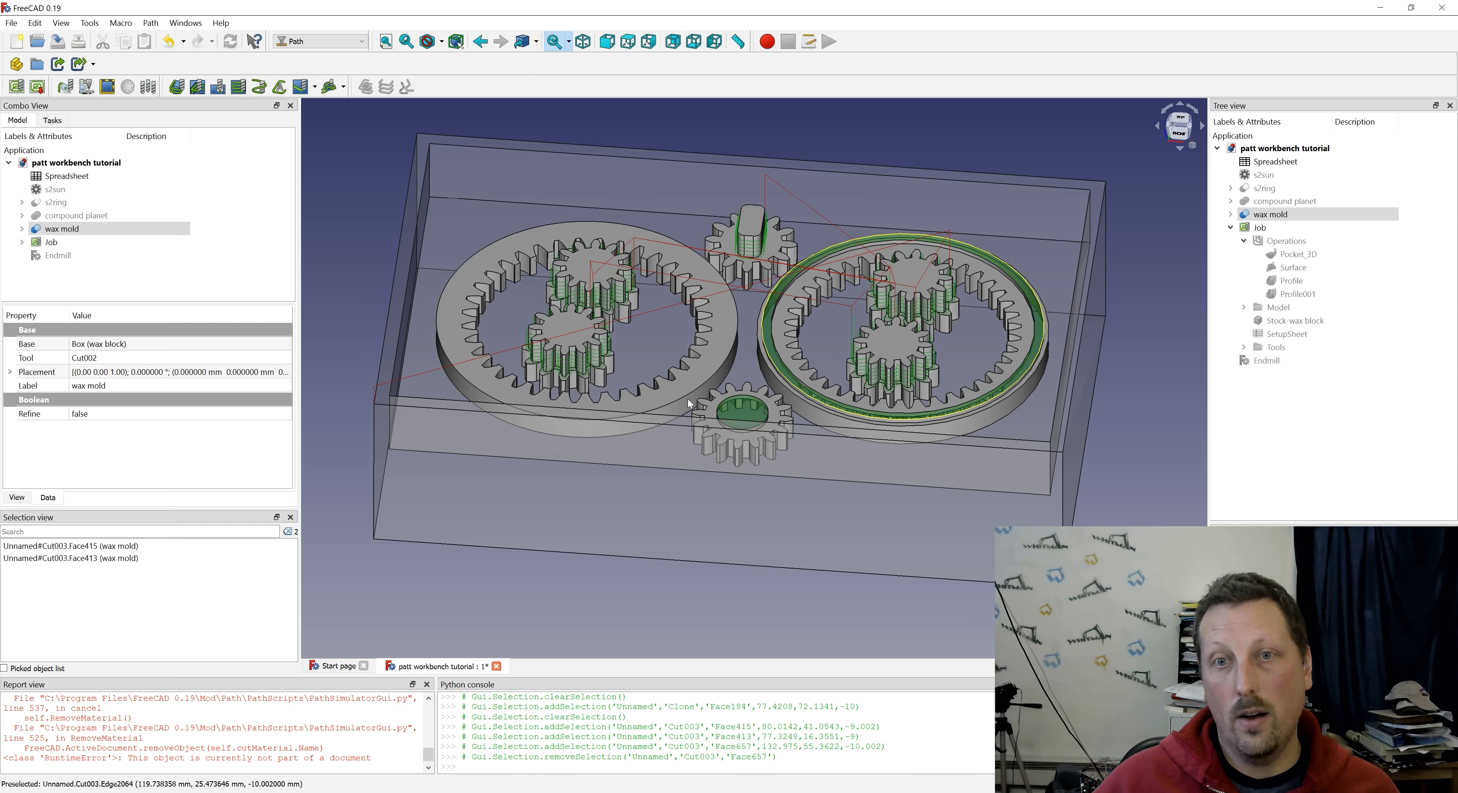
left_click(660, 341)
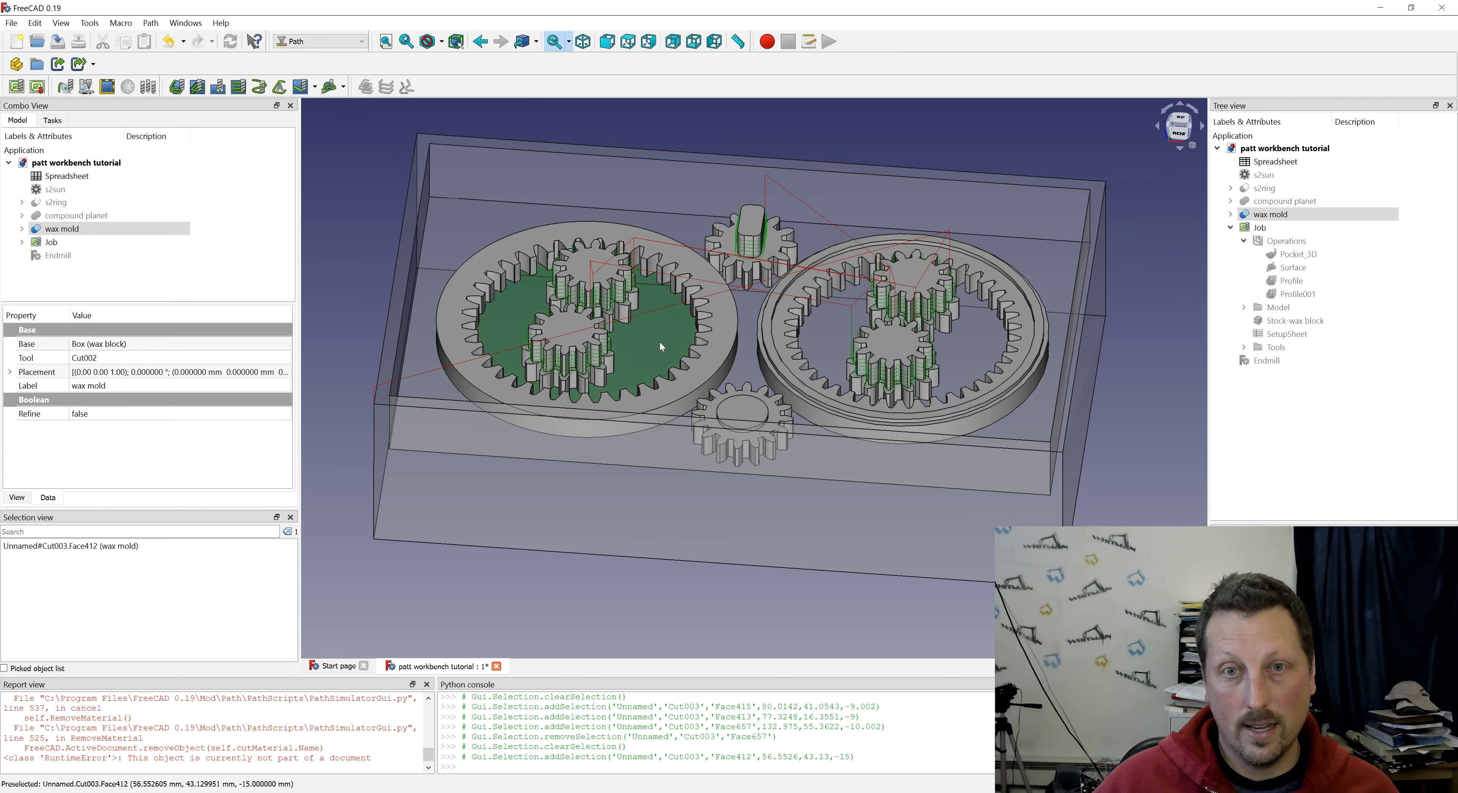
left_click(723, 353, "ctrl")
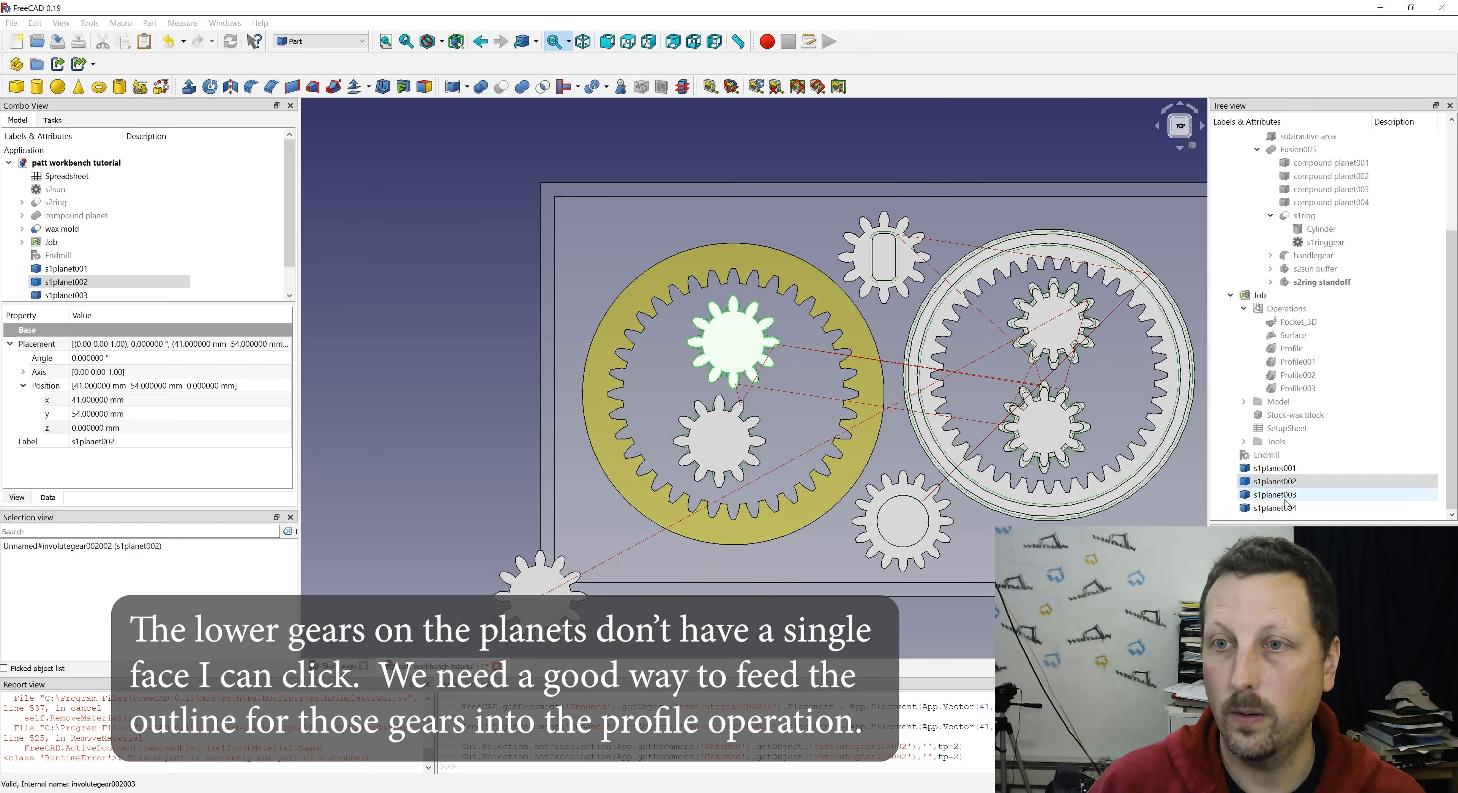
- Check the two s1planet copies placed over the planets inside the plain ring
left_click(1285, 501)
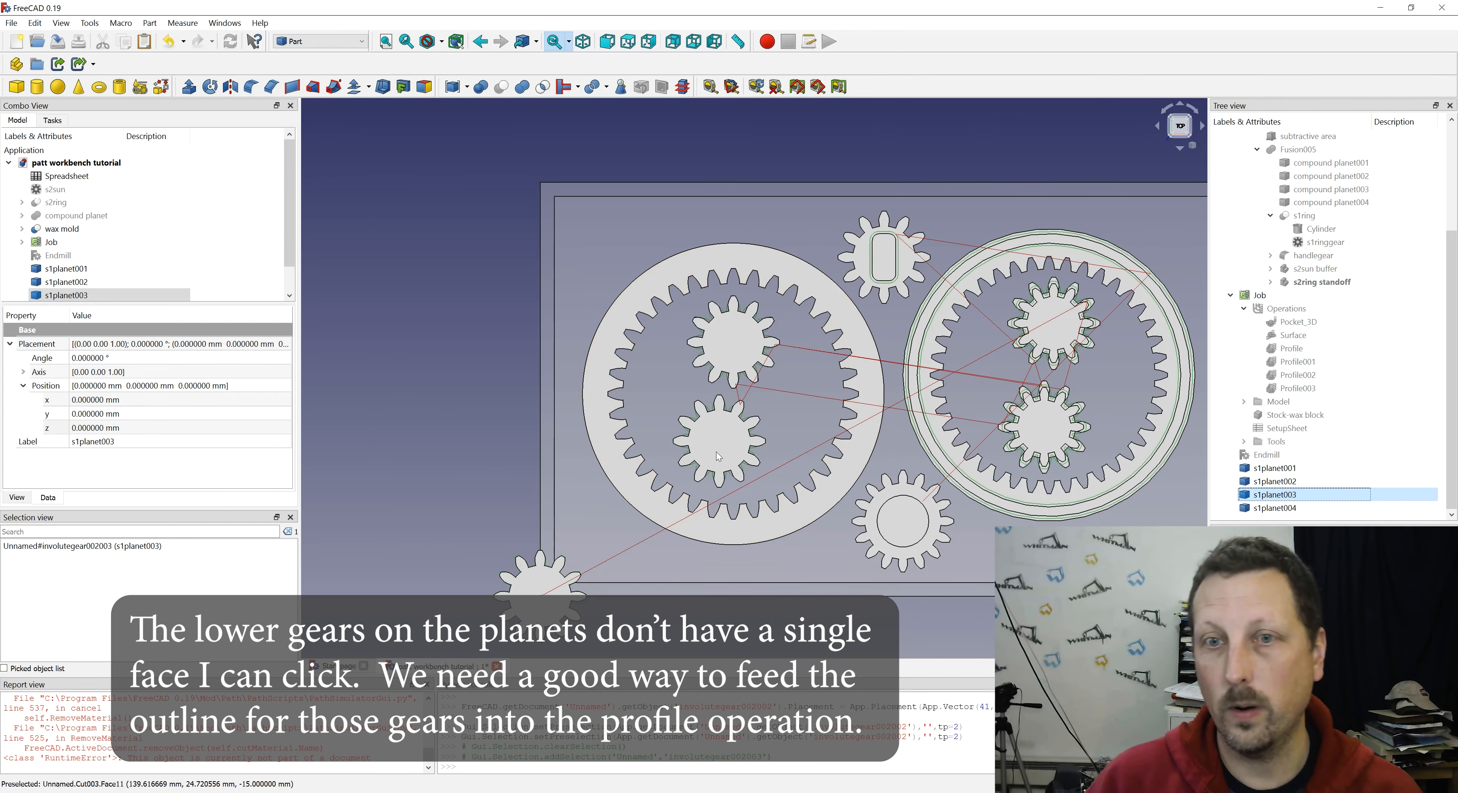
left_click(715, 437)
left_click(740, 355)
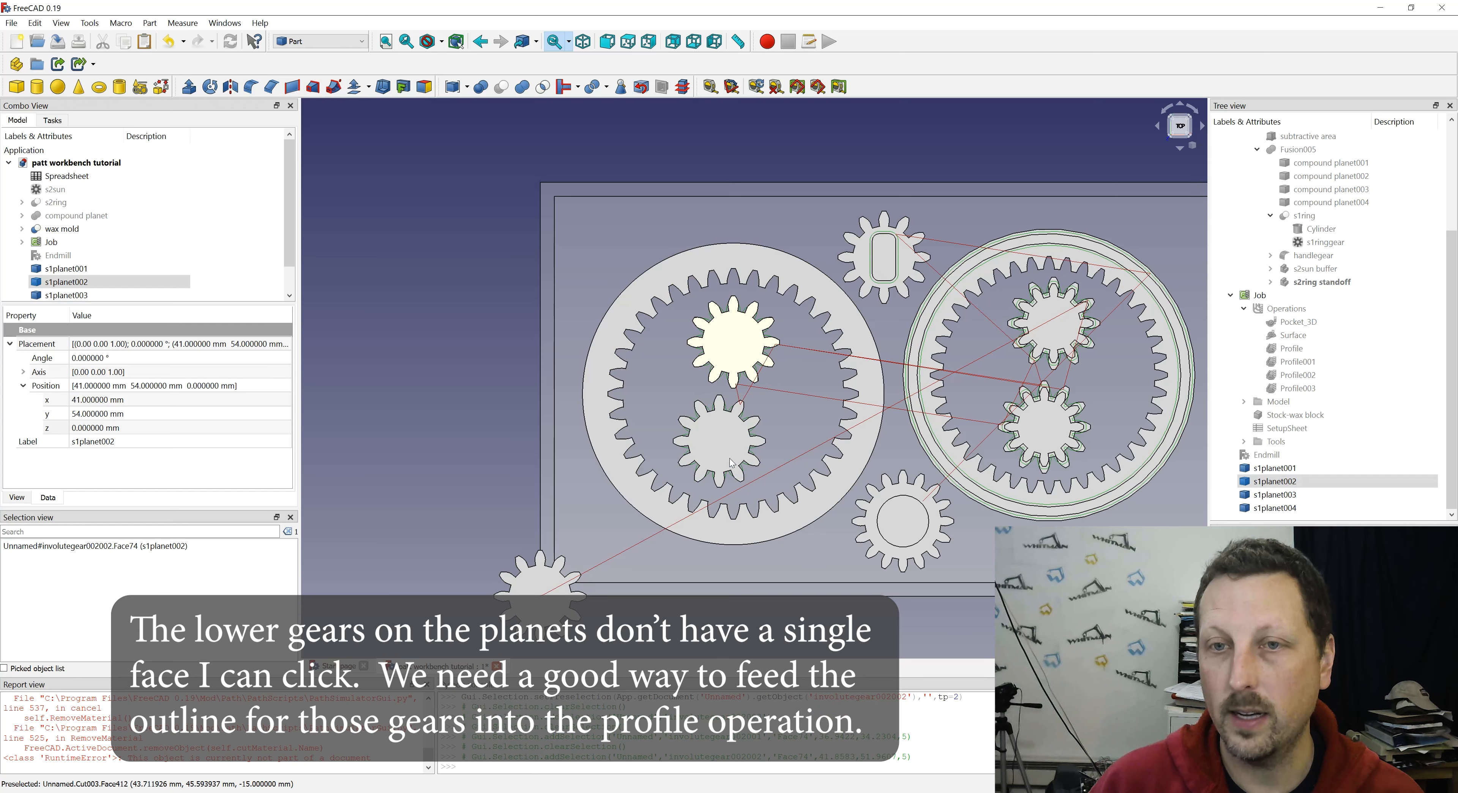
left_click(725, 450)
left_click(736, 352)
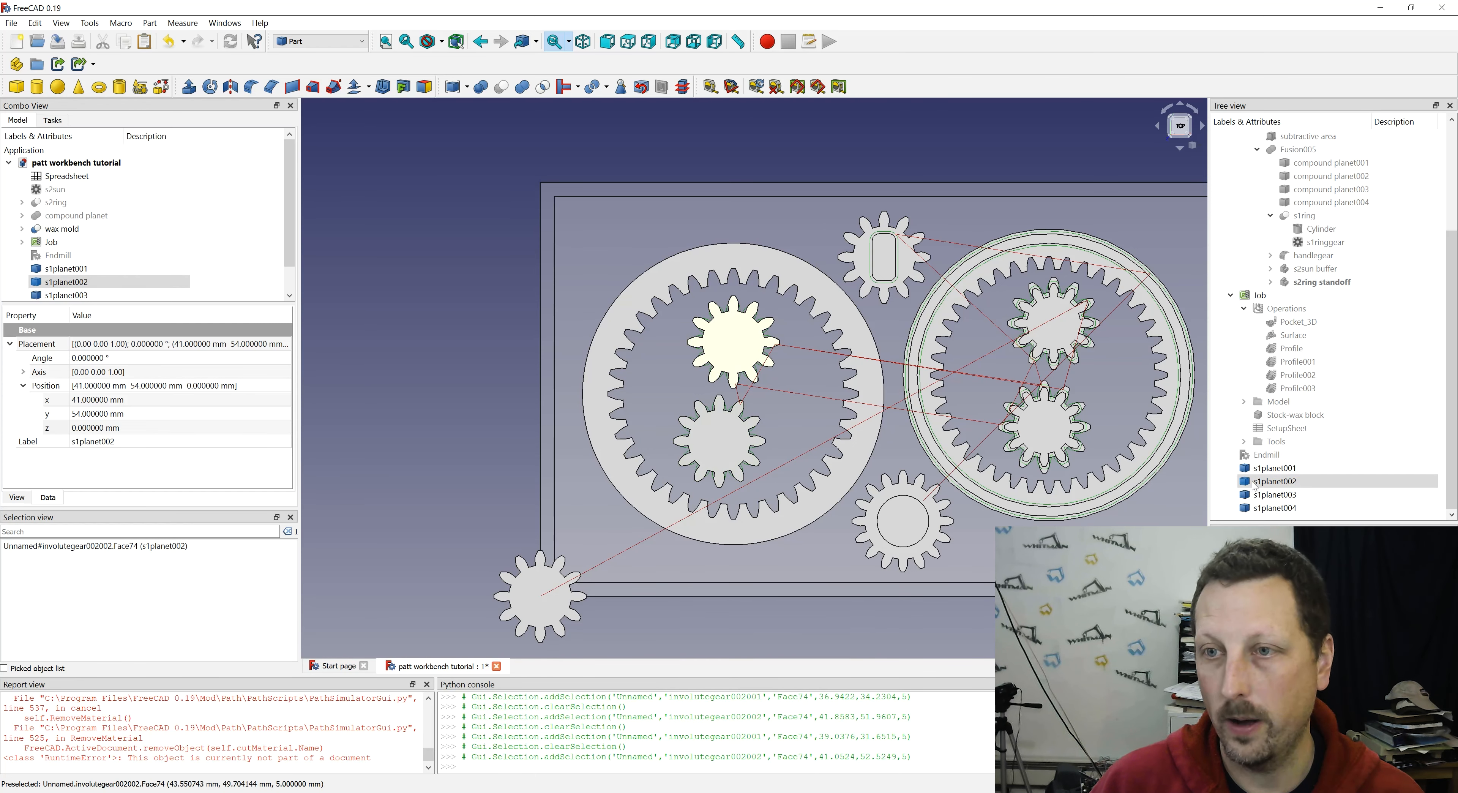
- Position s1planet003 at x 107 mm and y 36 mm, using the placement of compound planet003 as reference
left_click(1265, 495)
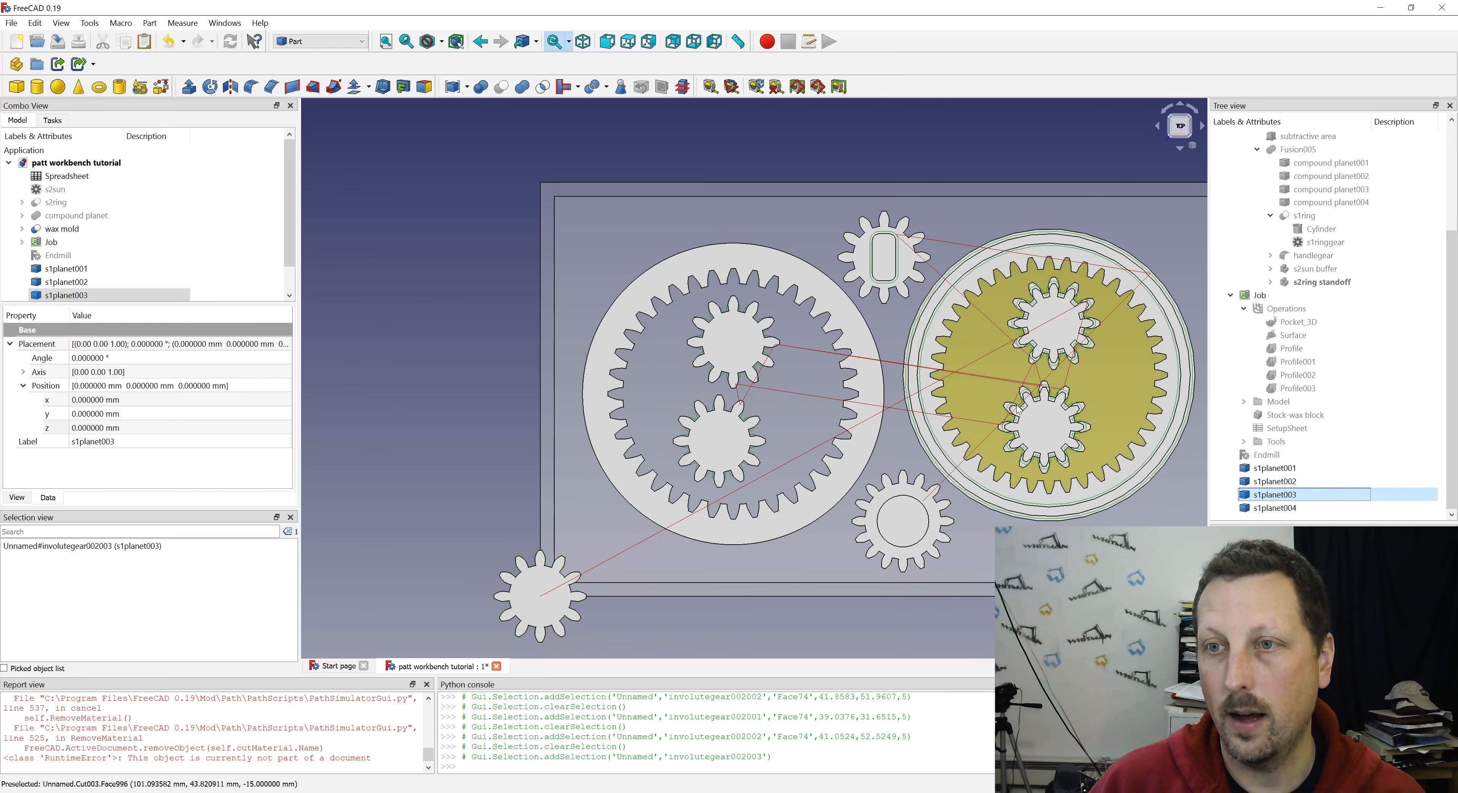
left_click(1336, 189)
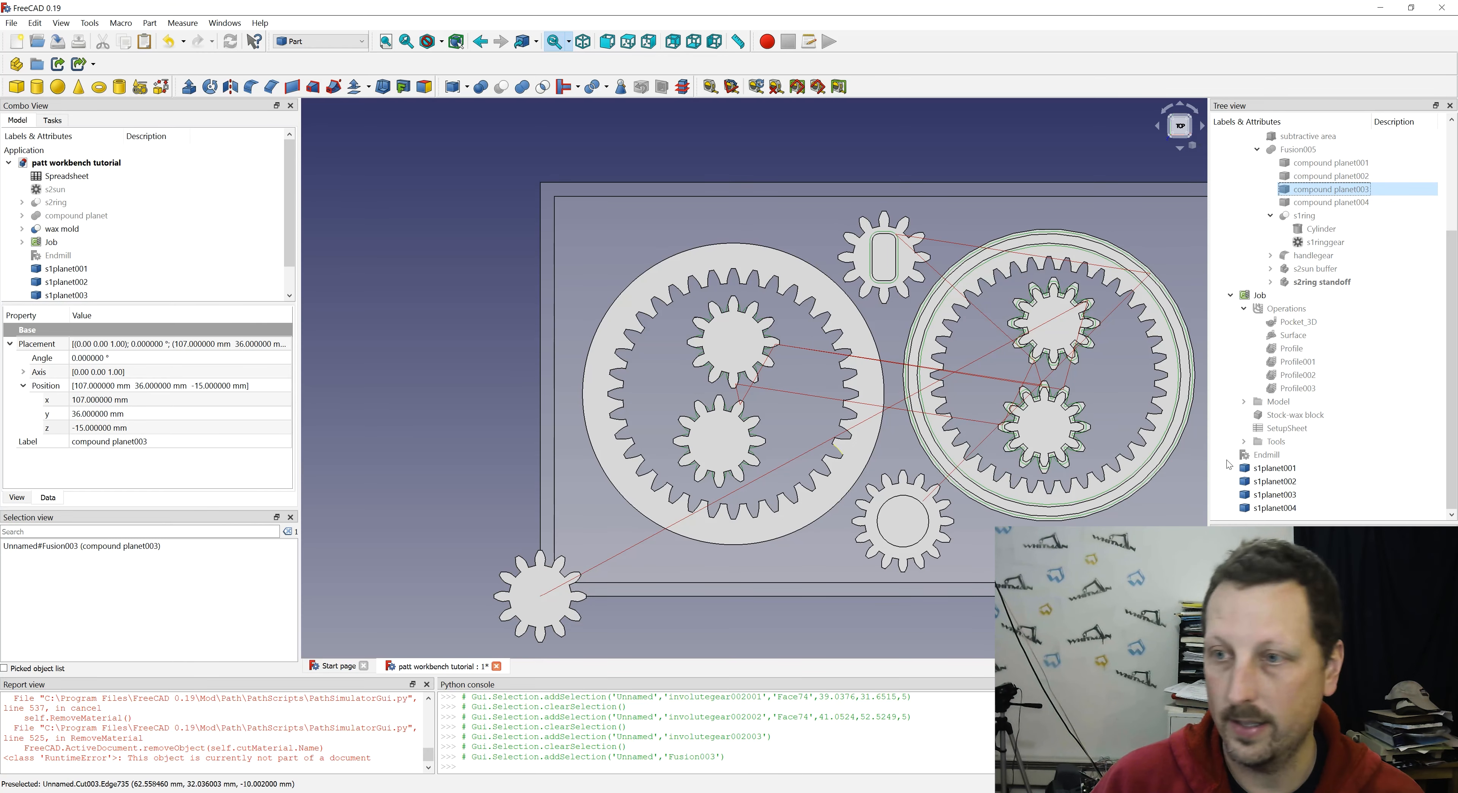
left_click(1274, 495)
left_click(142, 399)
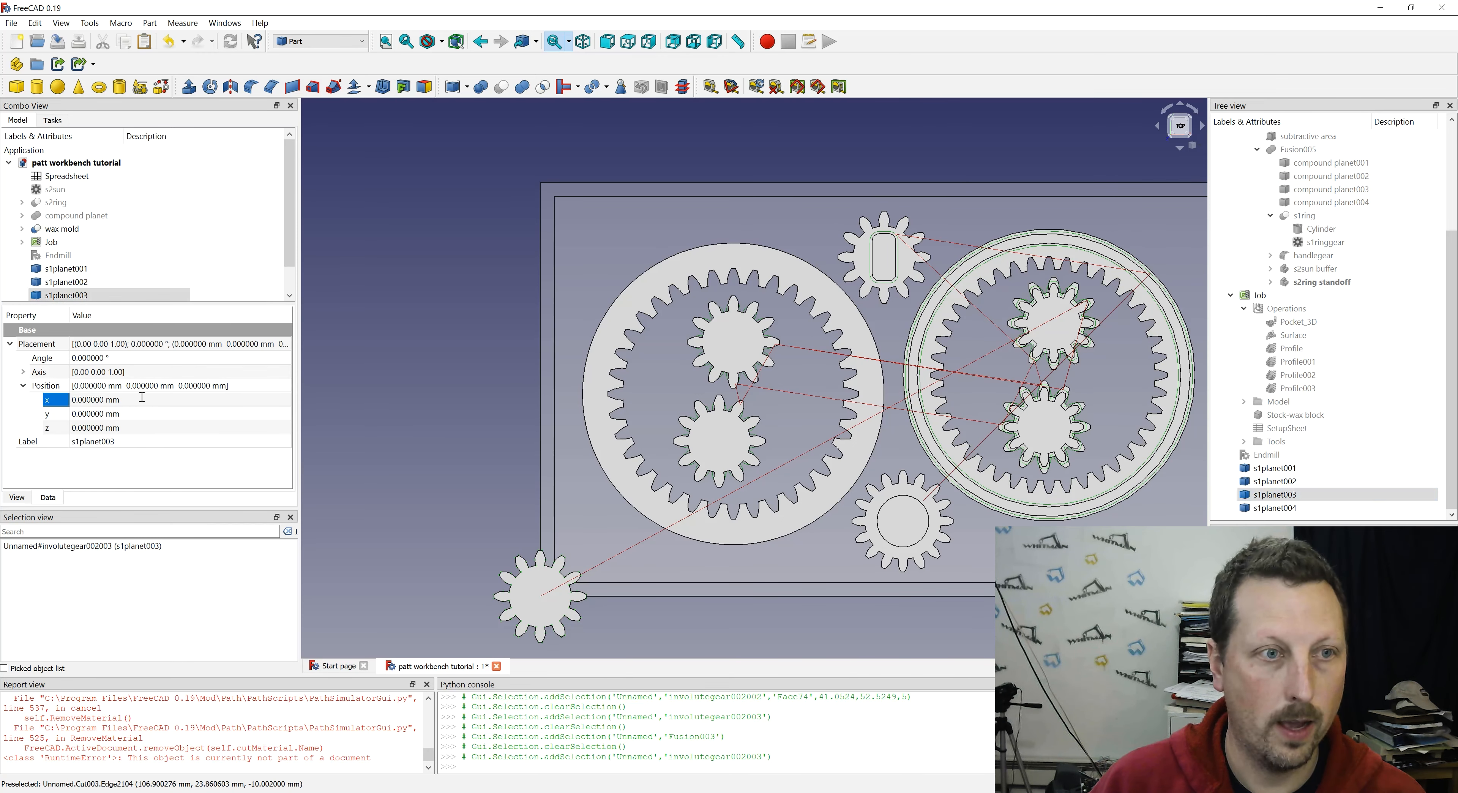
type("107")
key("Tab")
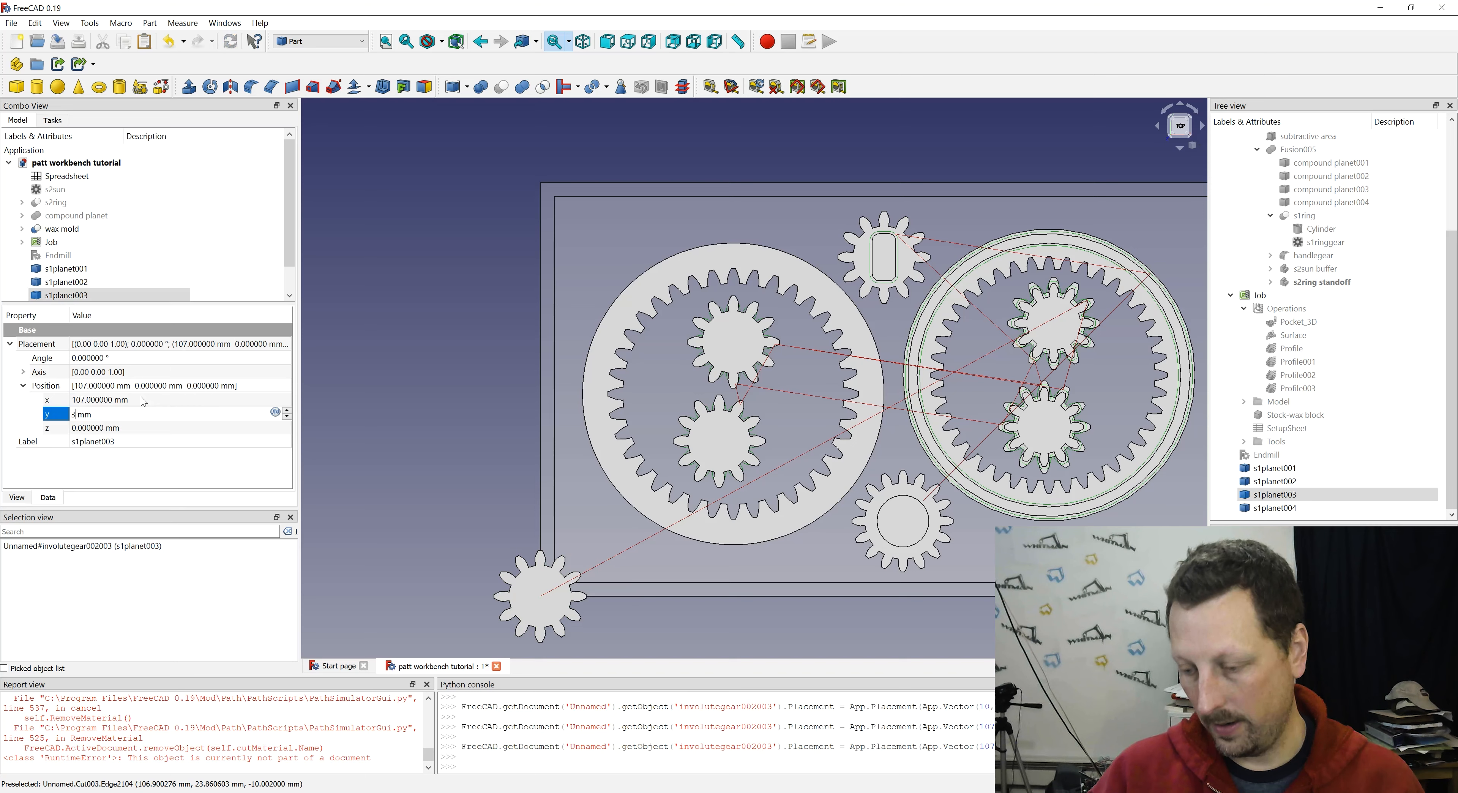
type("36")
key("Tab")
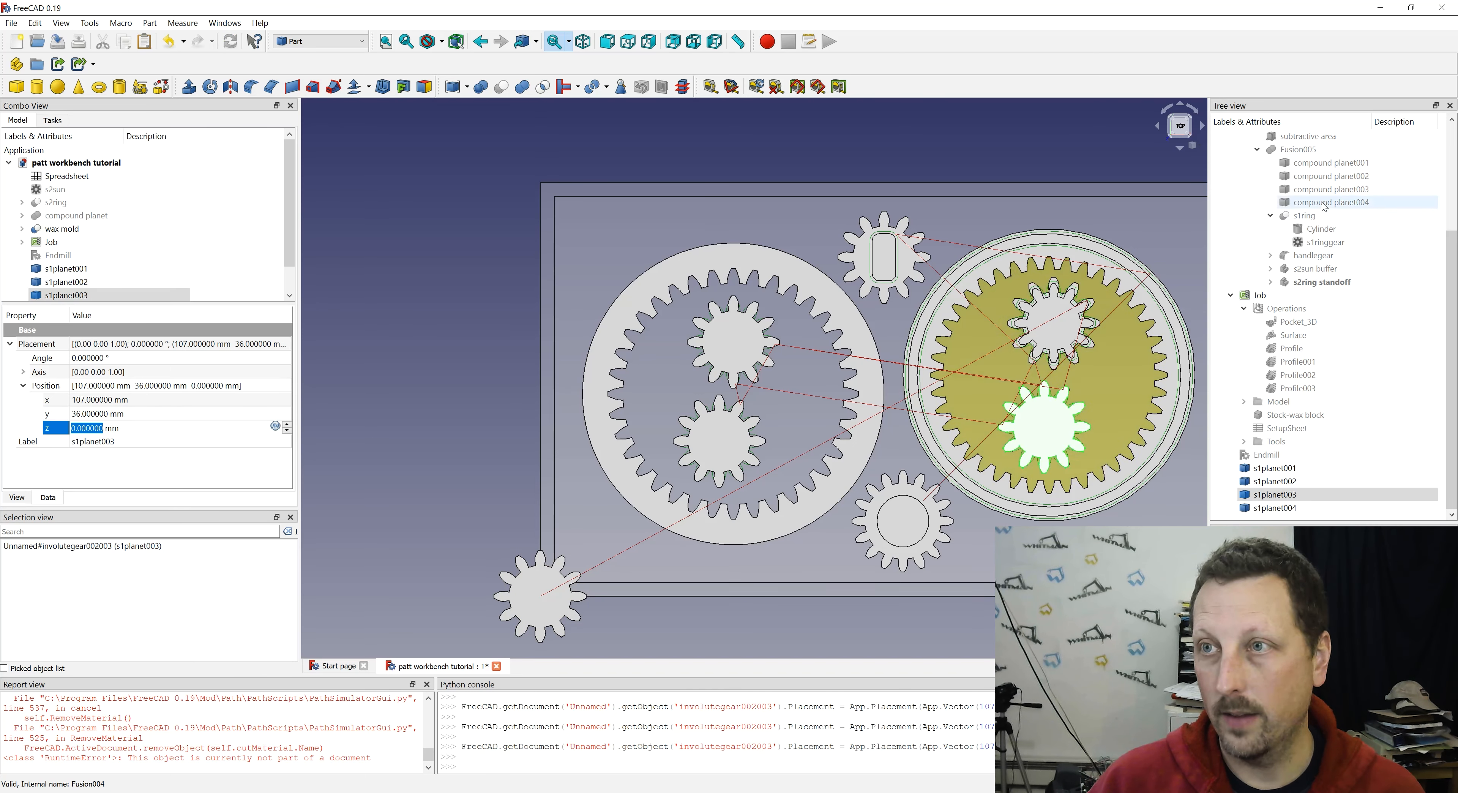
- Position s1planet004 at x 109 mm and y 58 mm, using the placement of compound planet004 as reference
left_click(1330, 202)
left_click(1276, 509)
double_click(120, 400)
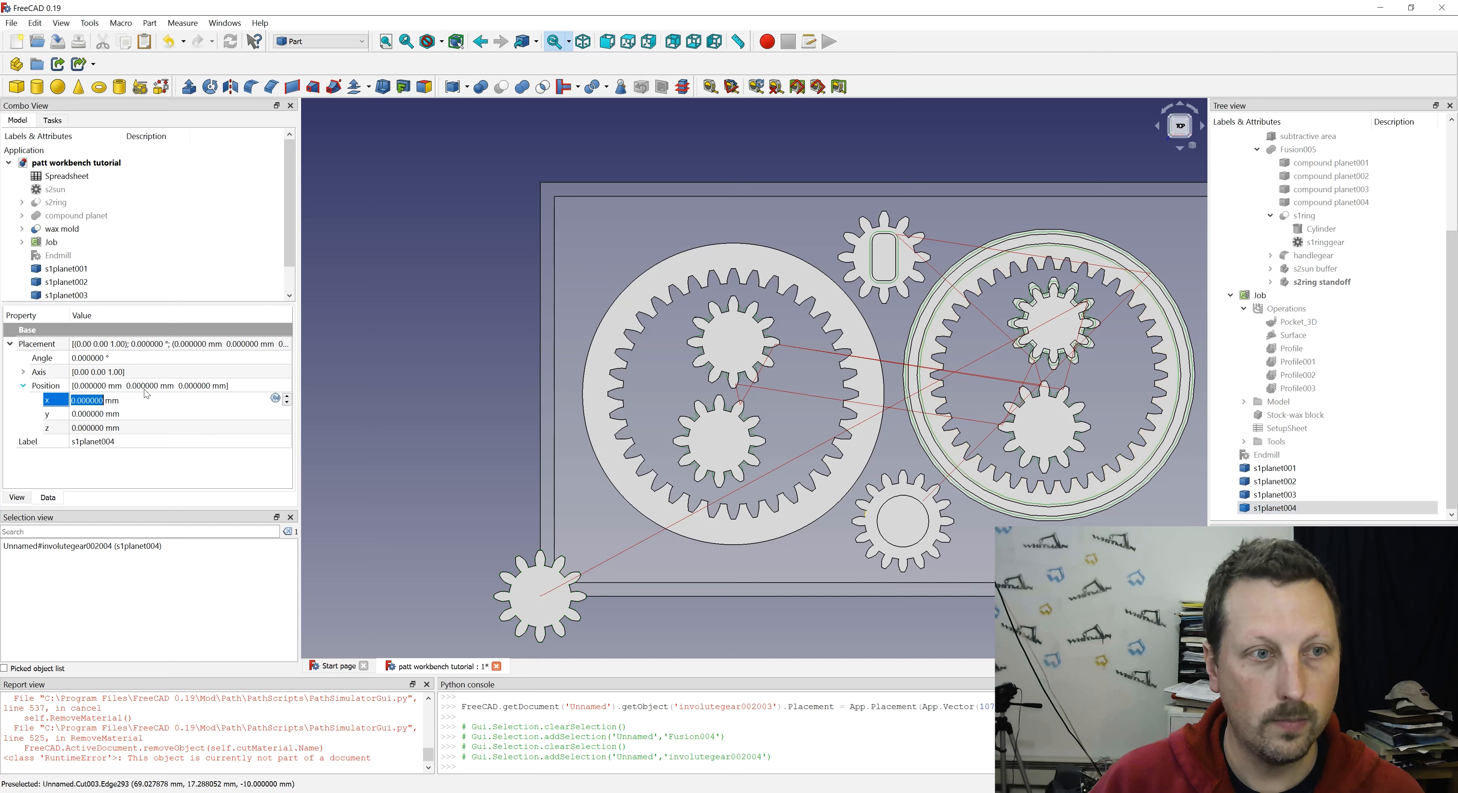
type("109")
key("Tab")
type("58")
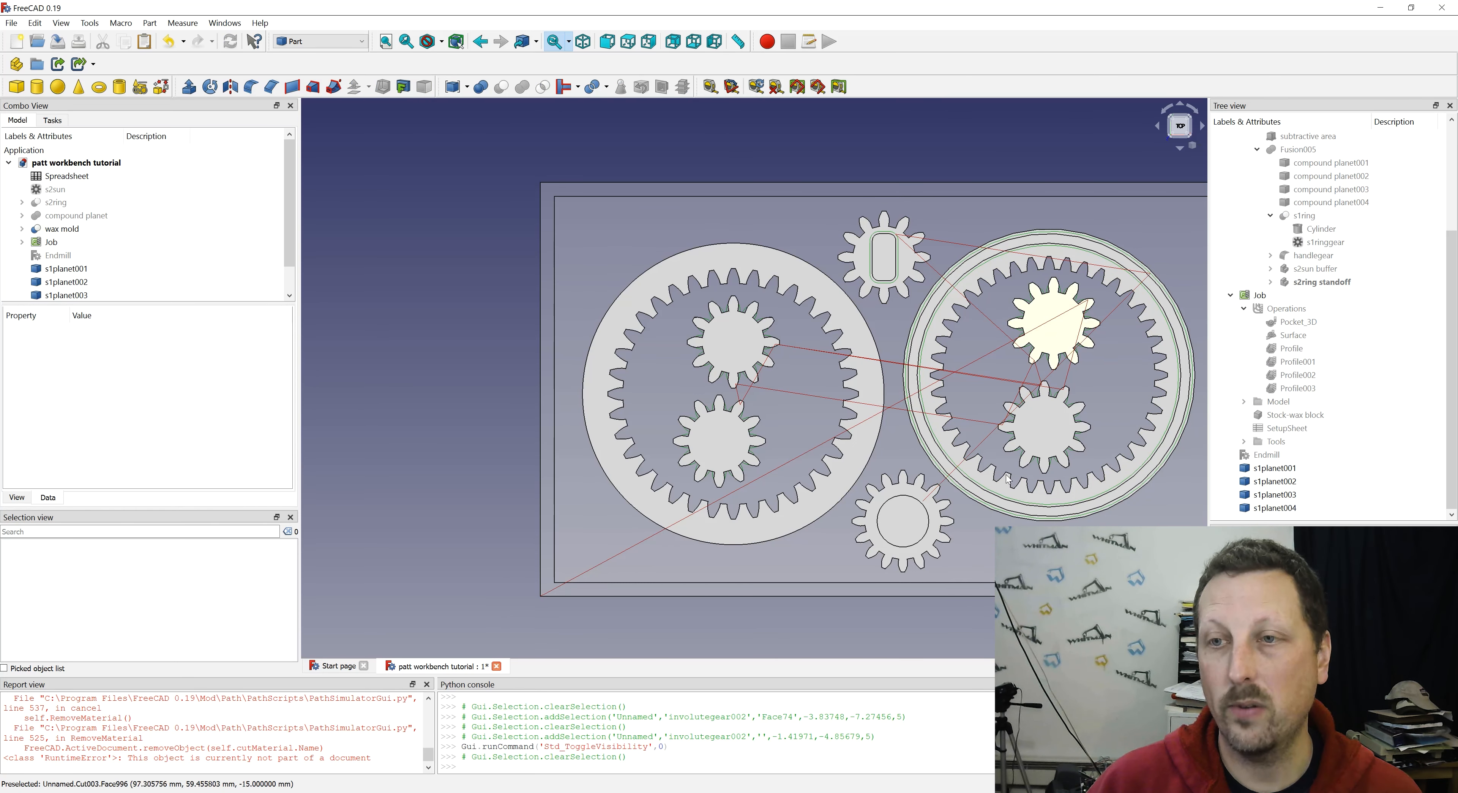
- Switch to the Path workbench
middle_click_drag(820, 534, 804, 480)
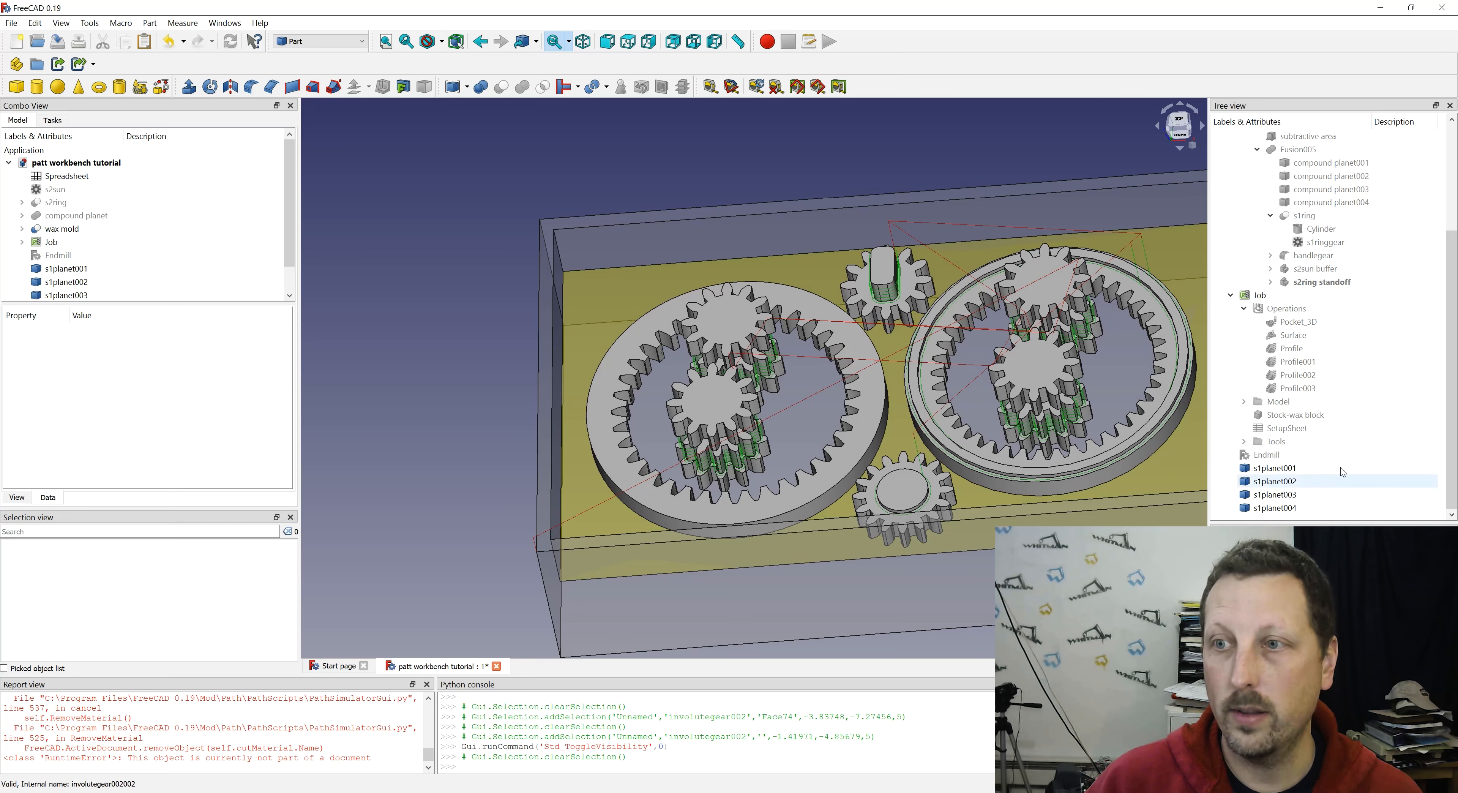
left_click(1268, 293)
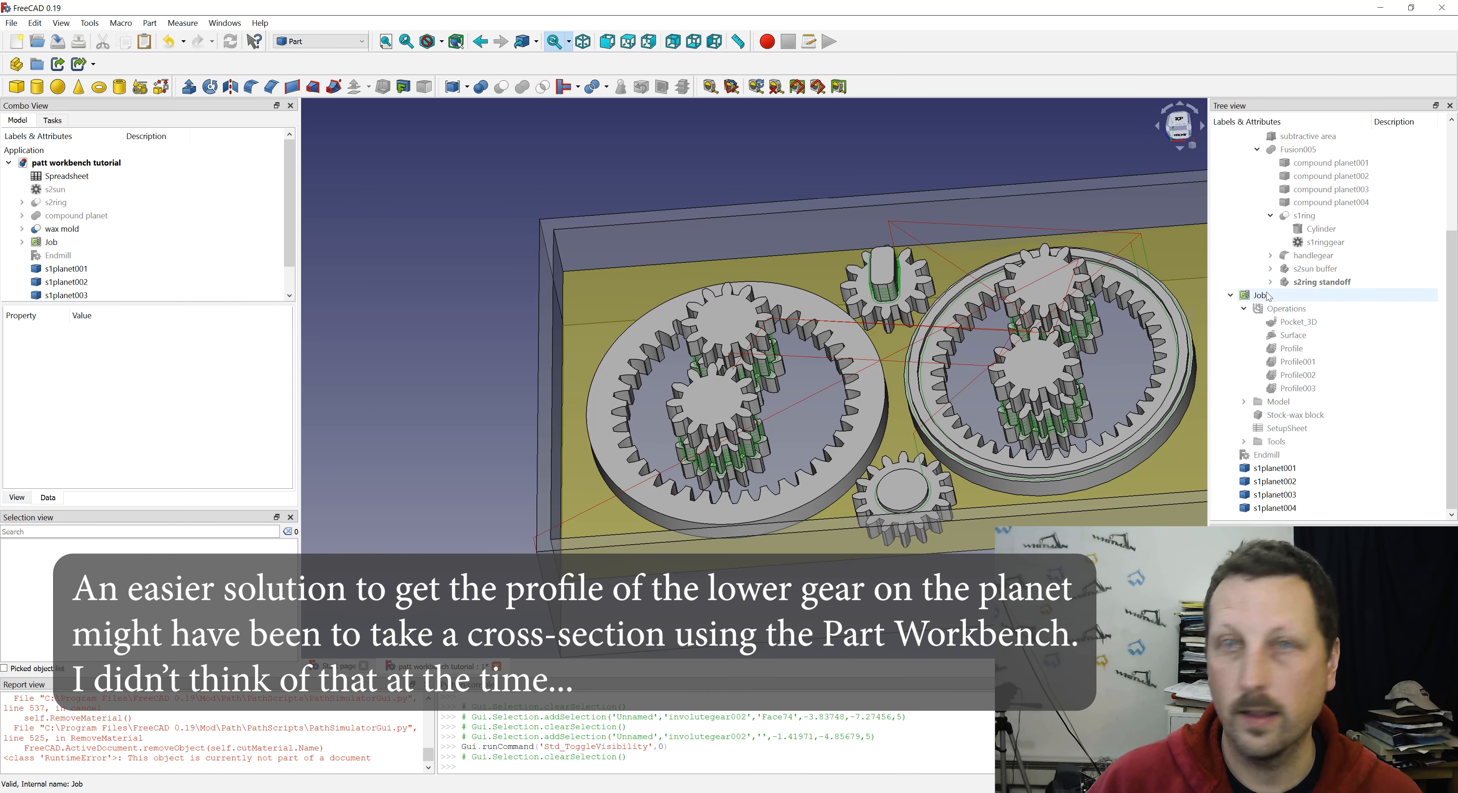
left_click(348, 41)
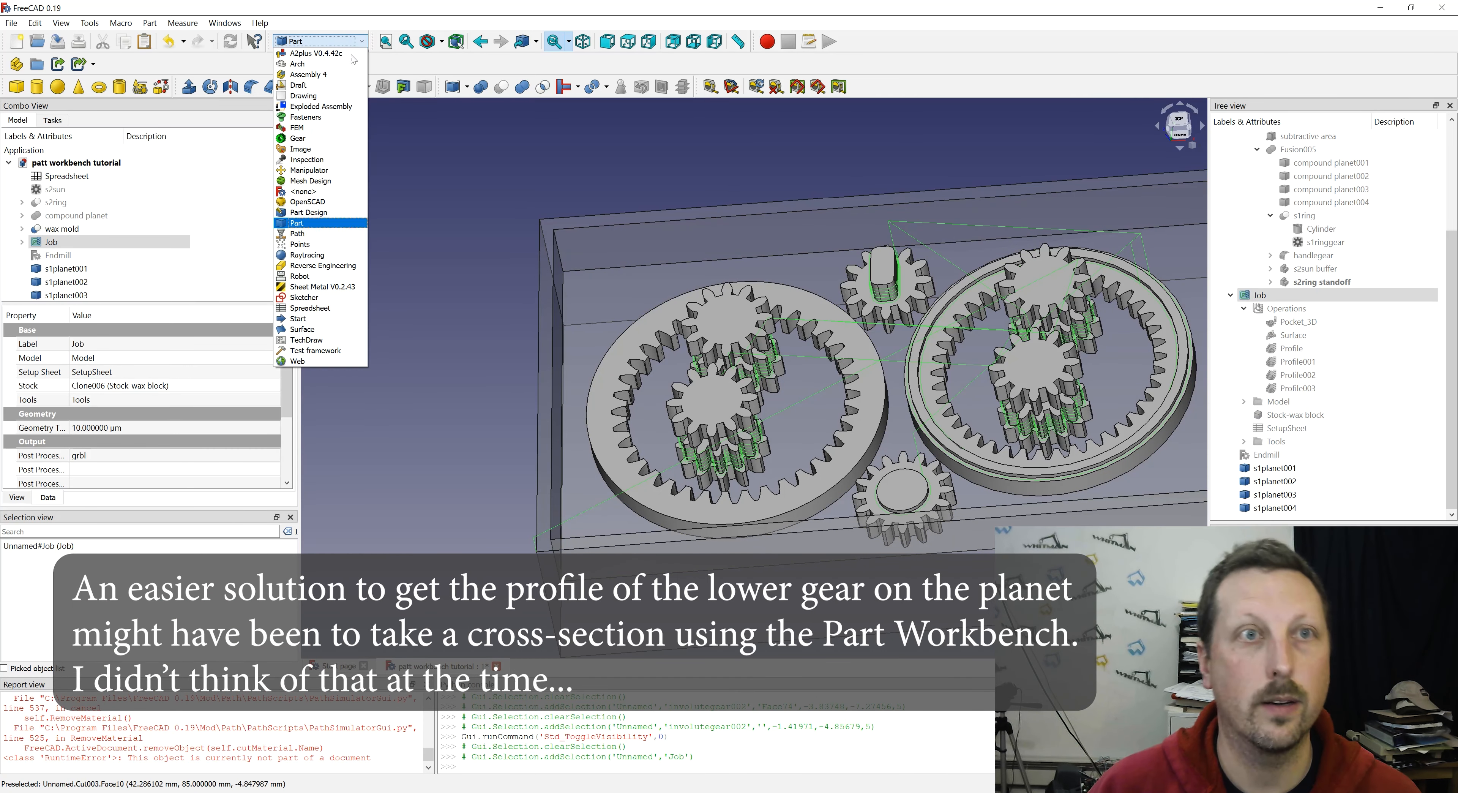
left_click(314, 222)
left_click(314, 40)
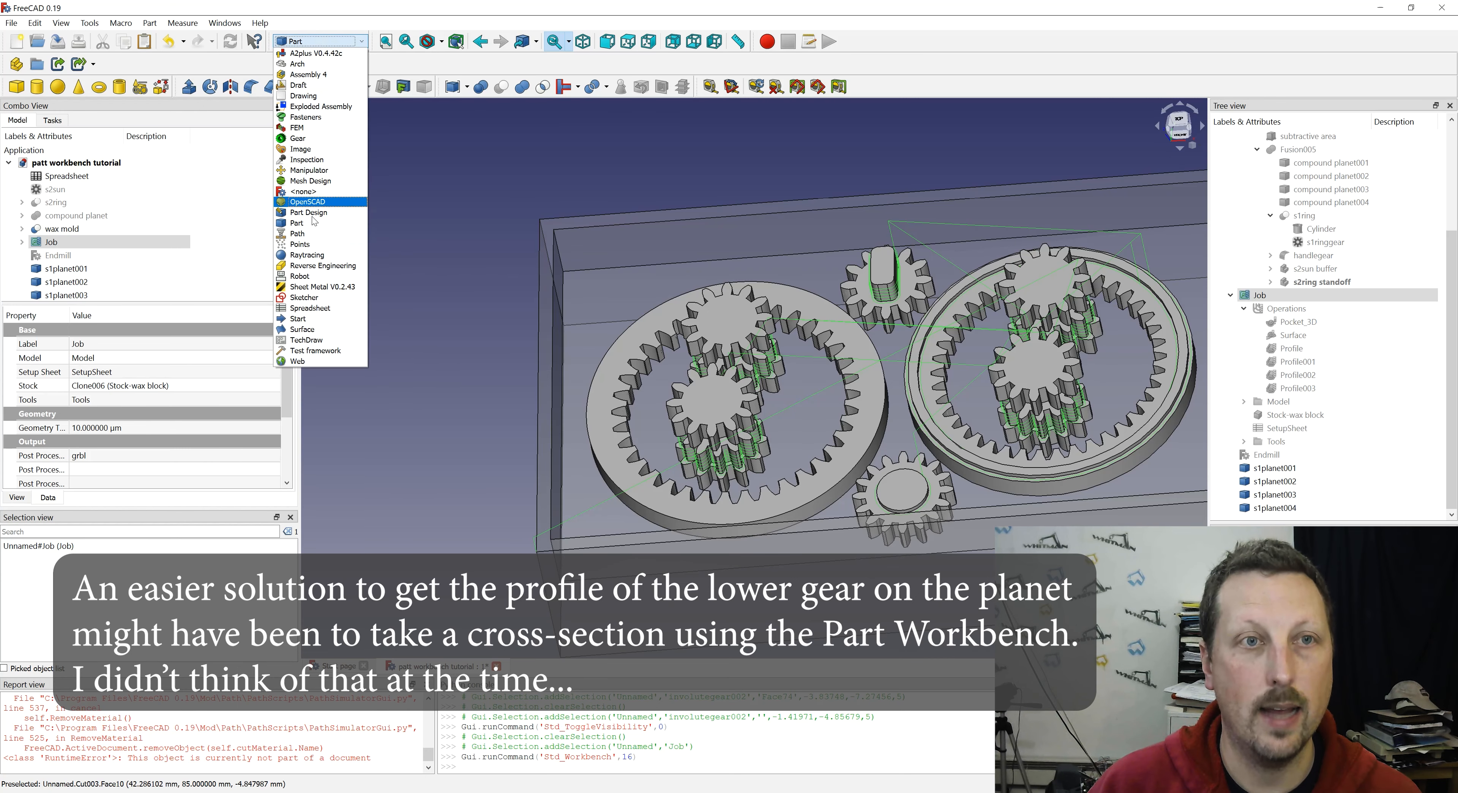
left_click(314, 243)
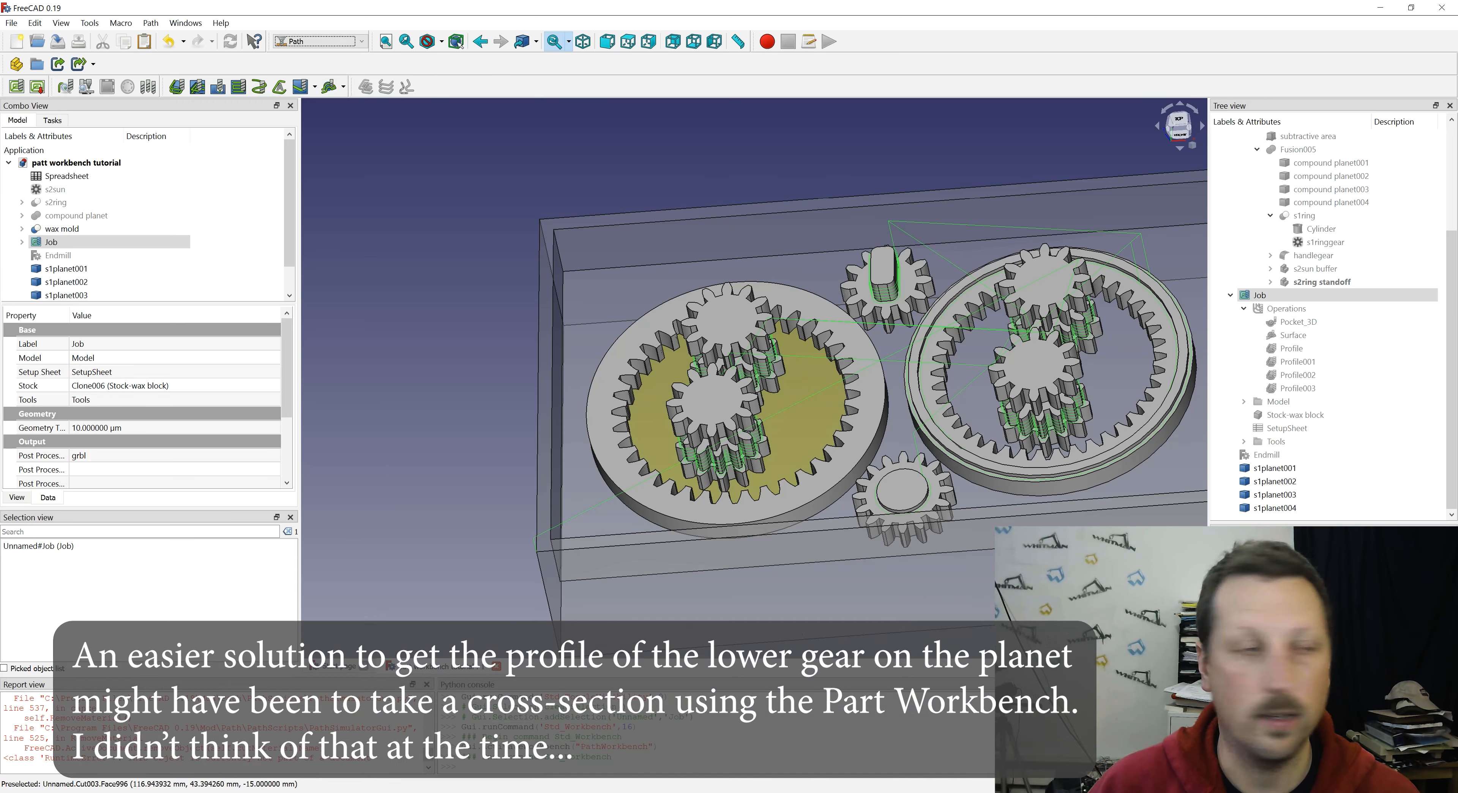
key("2")
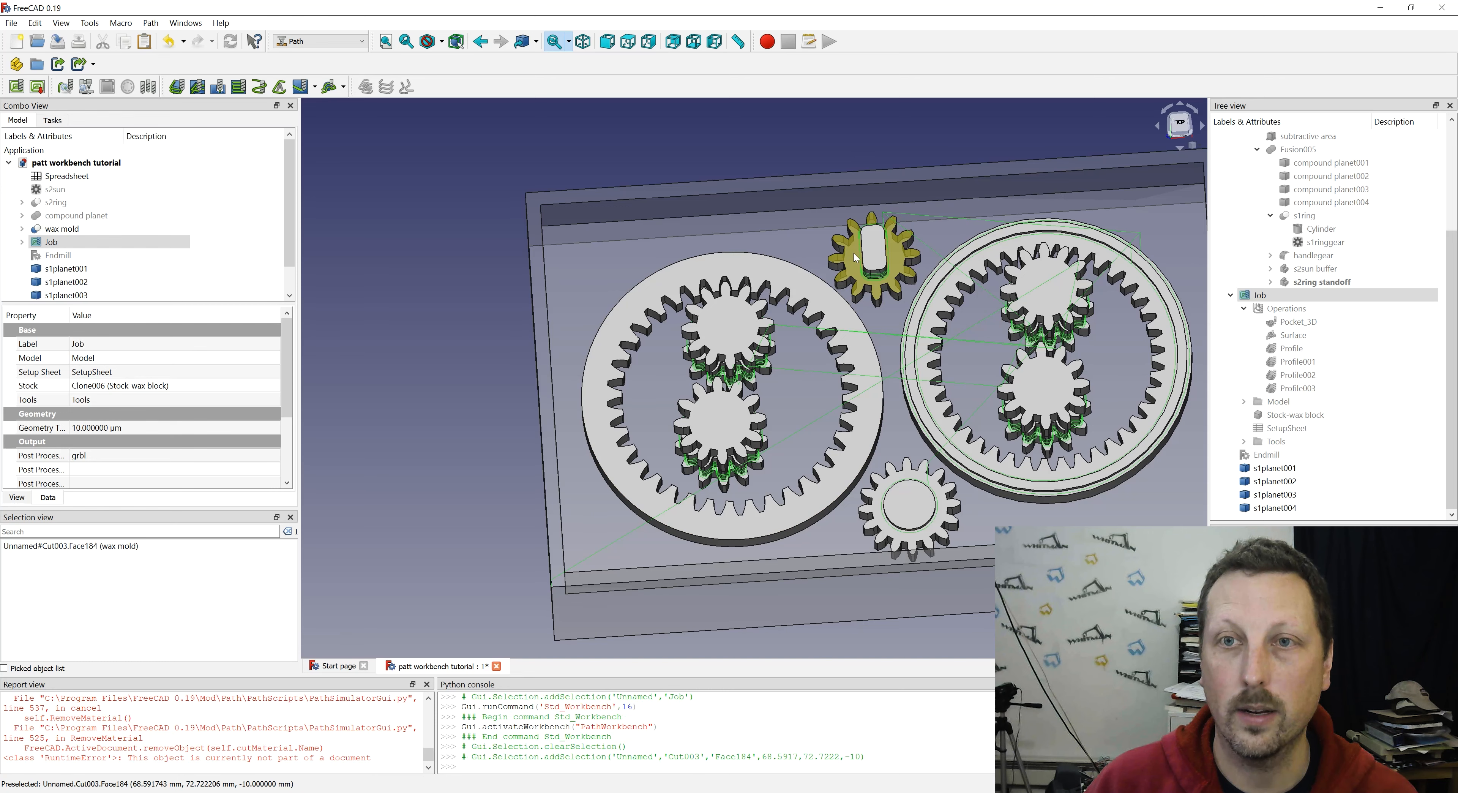
- Start a Profile operation on the gear faces of both small gears and both rings, plus the four s1planet copies' top faces
left_click(853, 254)
left_click(780, 318, "ctrl")
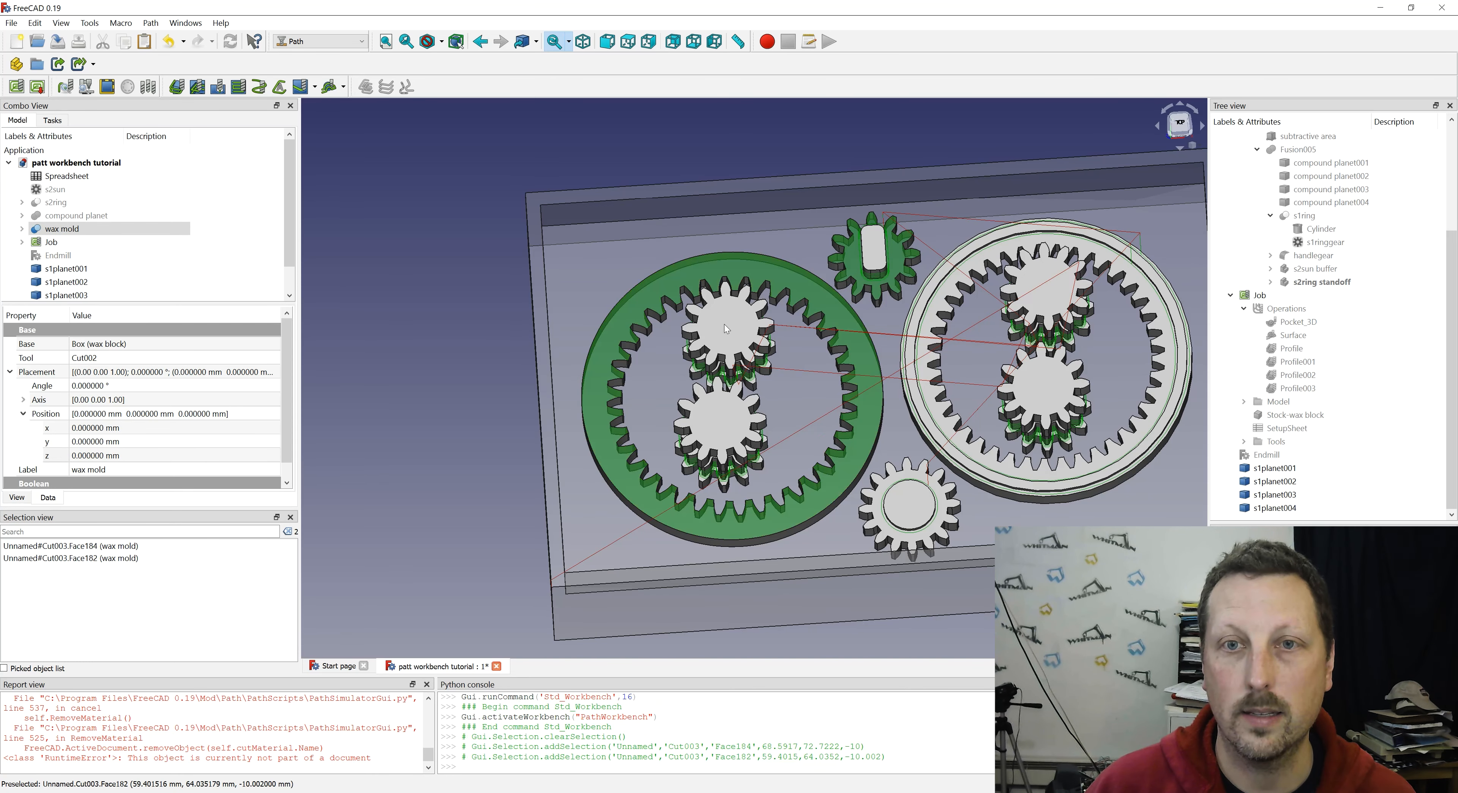
left_click(725, 324, "ctrl")
left_click(729, 427, "ctrl")
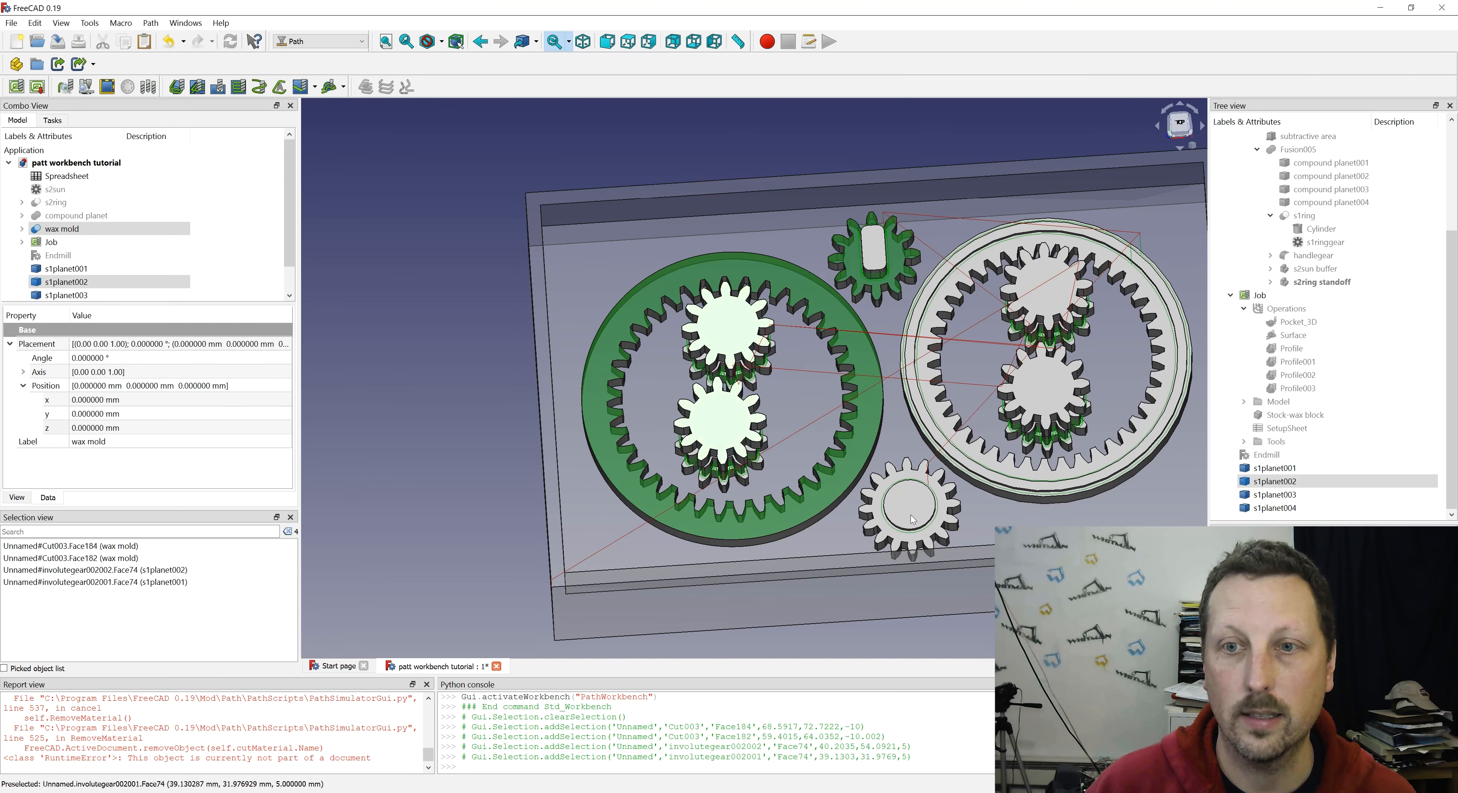
left_click(911, 538, "ctrl")
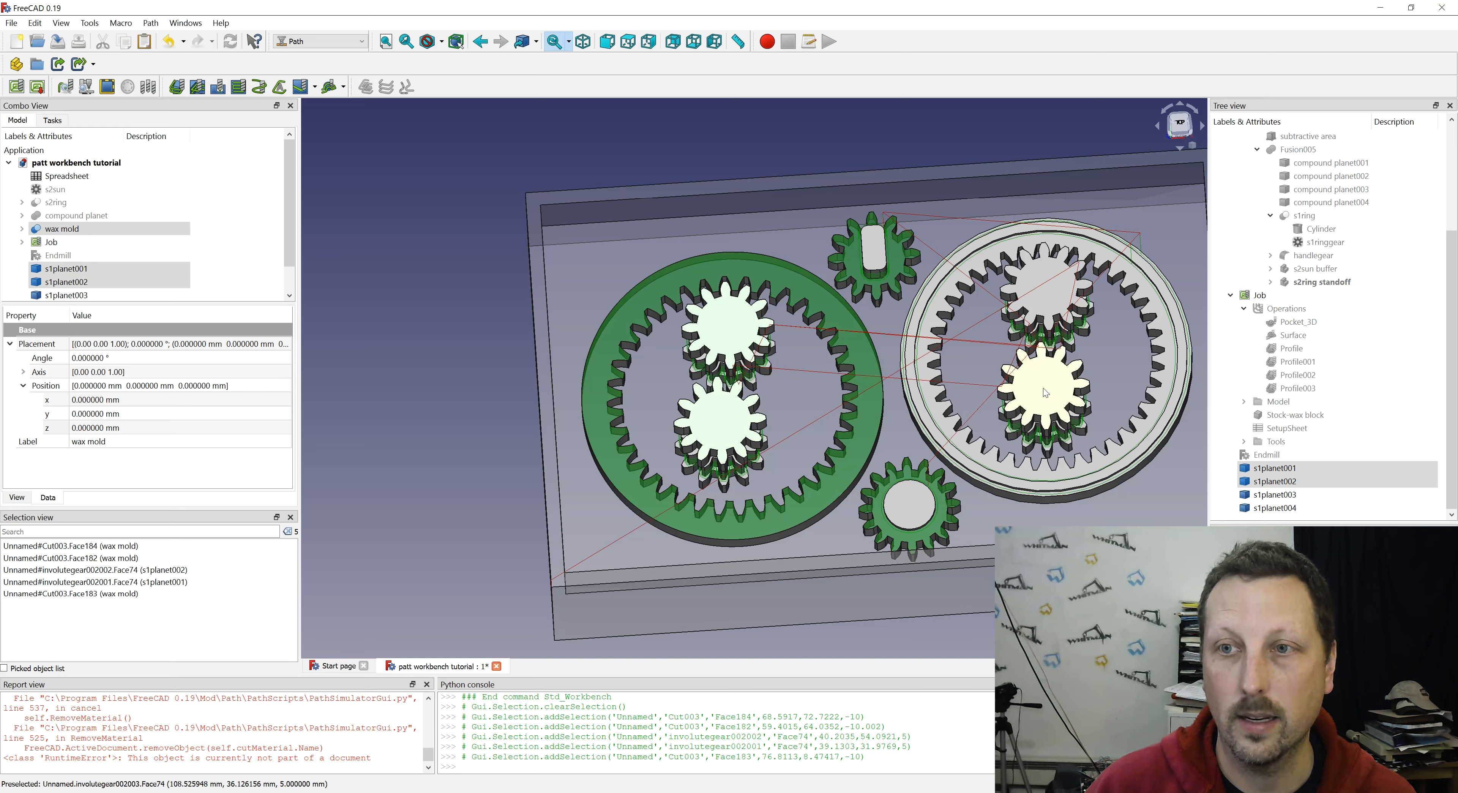
left_click(1053, 388, "ctrl")
left_click(1049, 297, "ctrl")
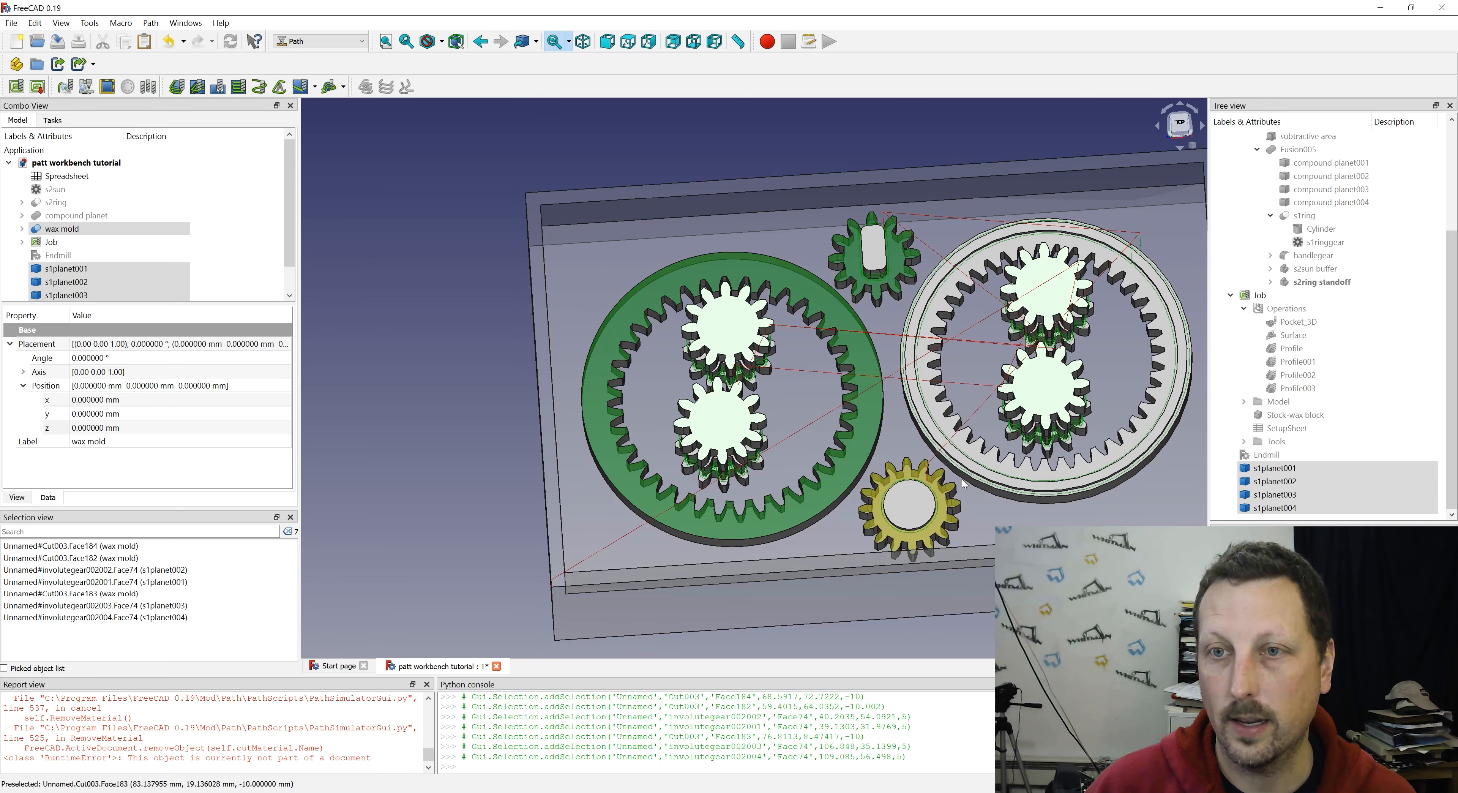
scroll(967, 482, "up", 5)
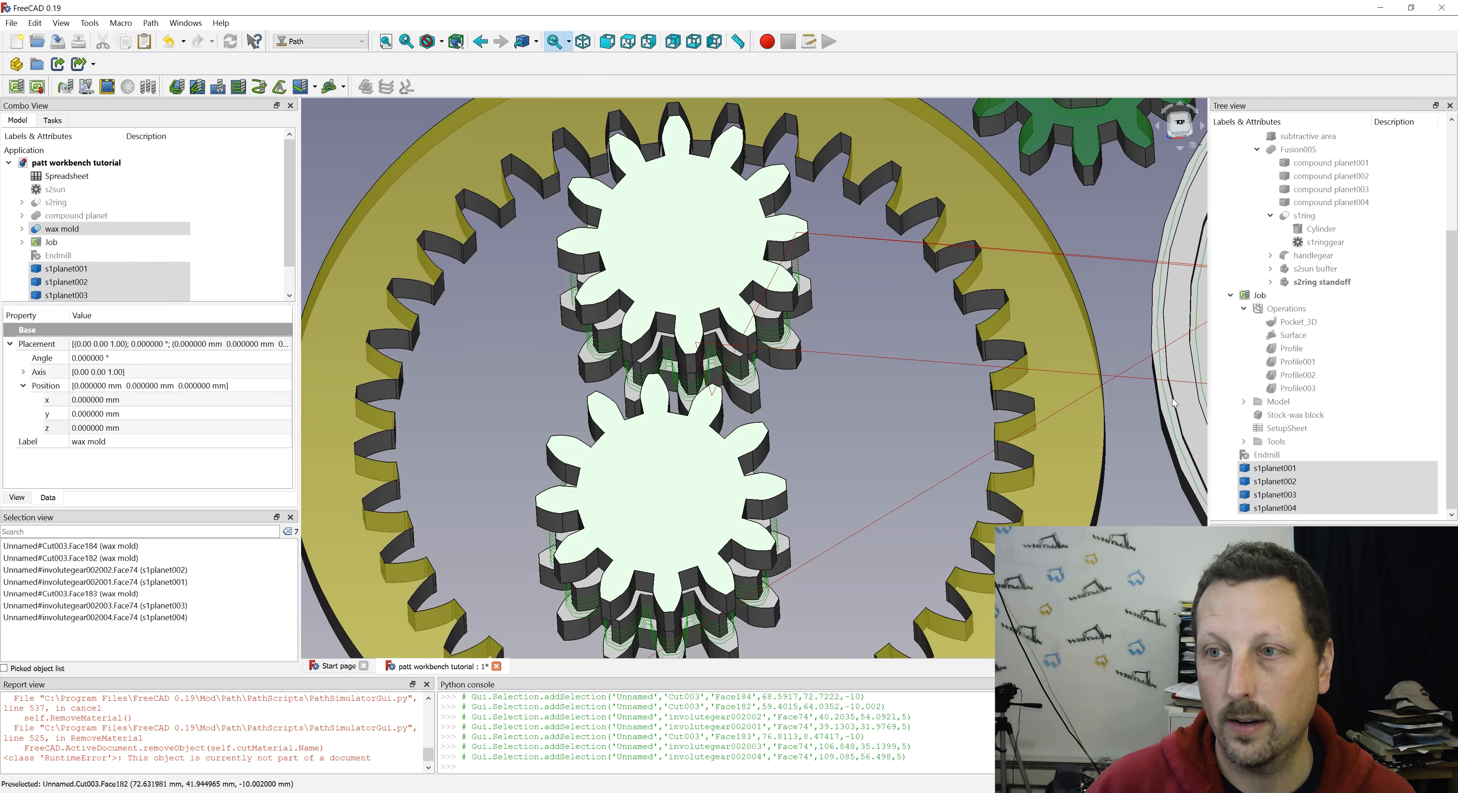
left_click(1172, 407, "ctrl")
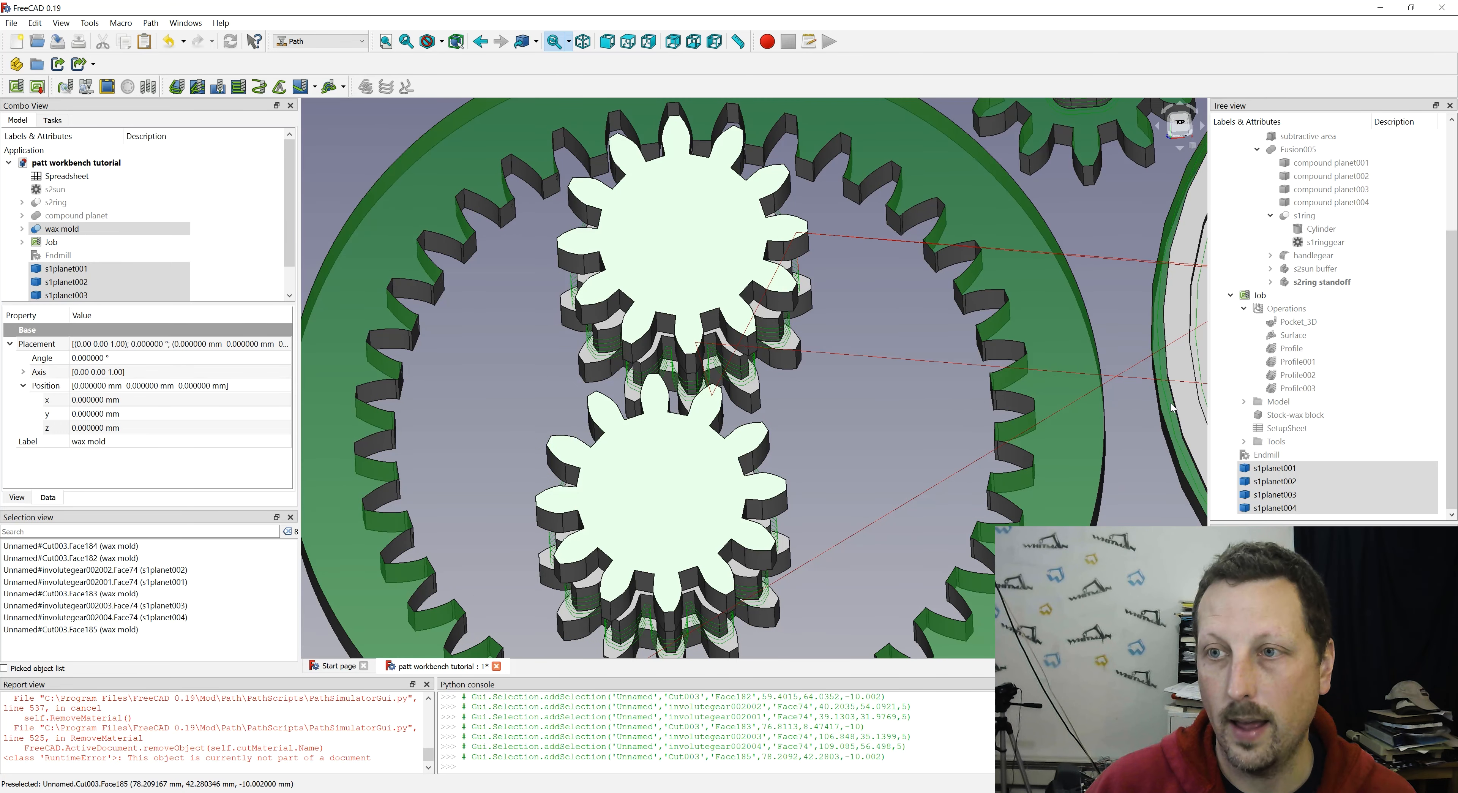
scroll(1040, 388, "down", 5)
left_click(178, 88)
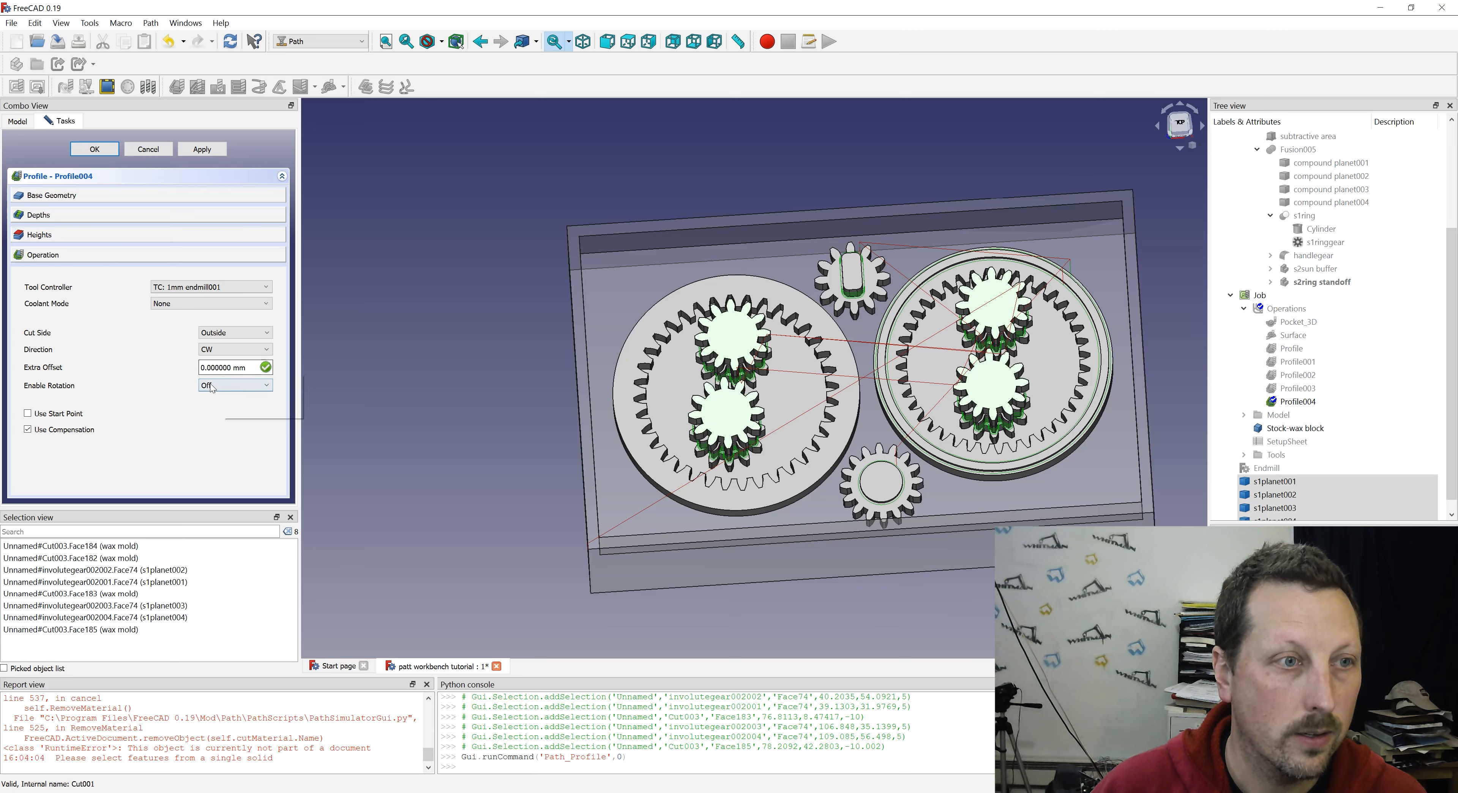
- Pick the plain ring's top face and the mold floor beside it as references for the profile's depths
left_click(64, 219)
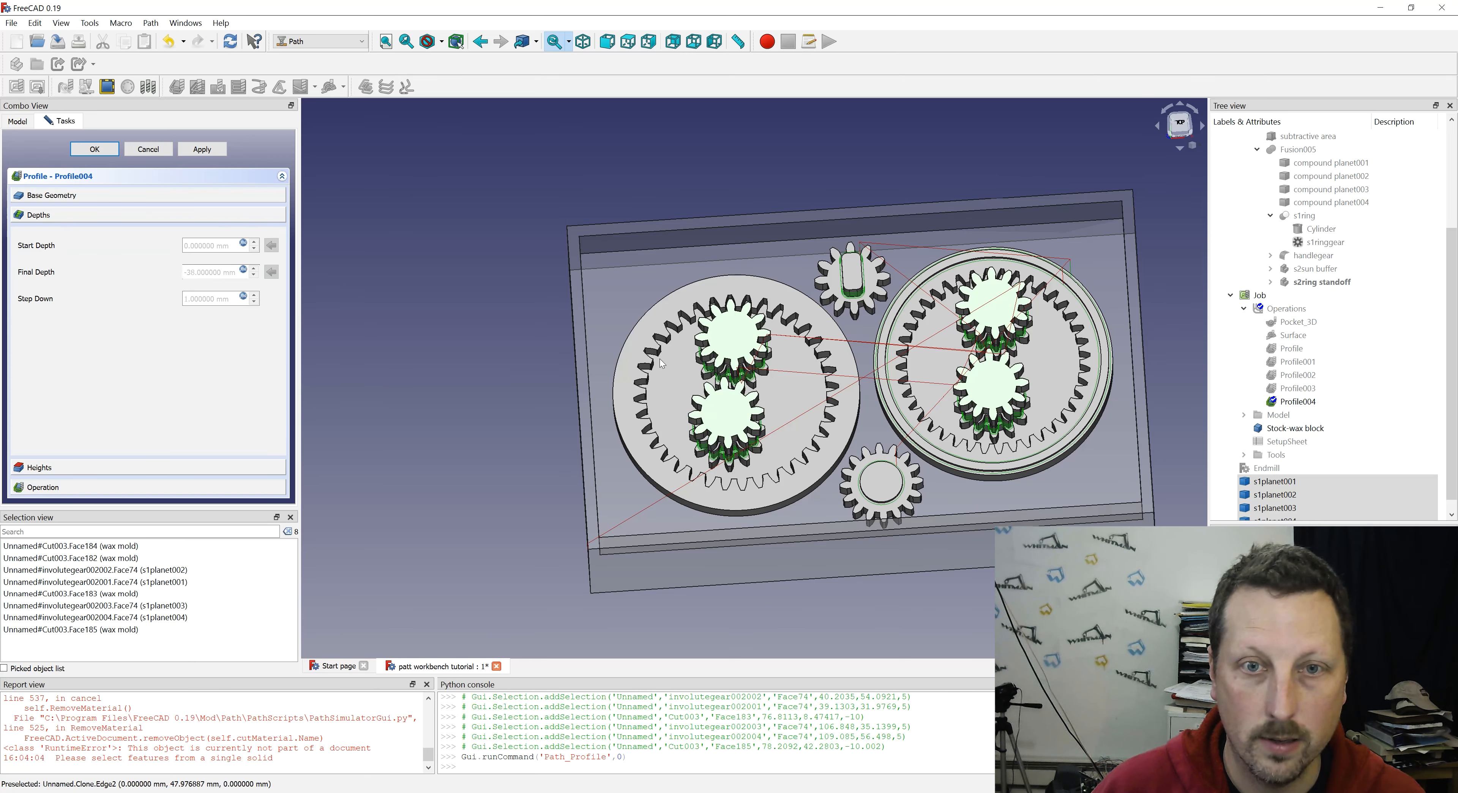
left_click(628, 361)
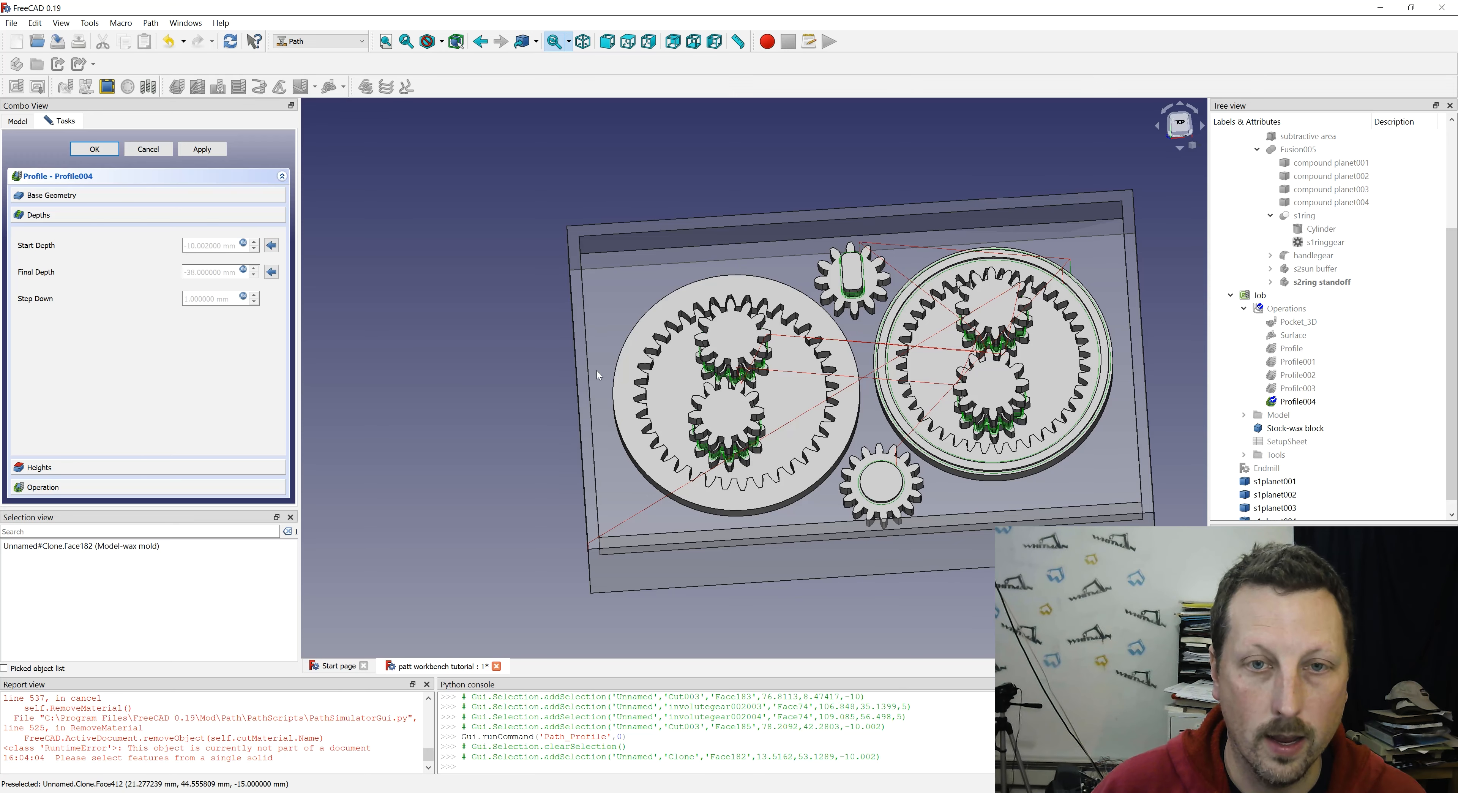
left_click(601, 356)
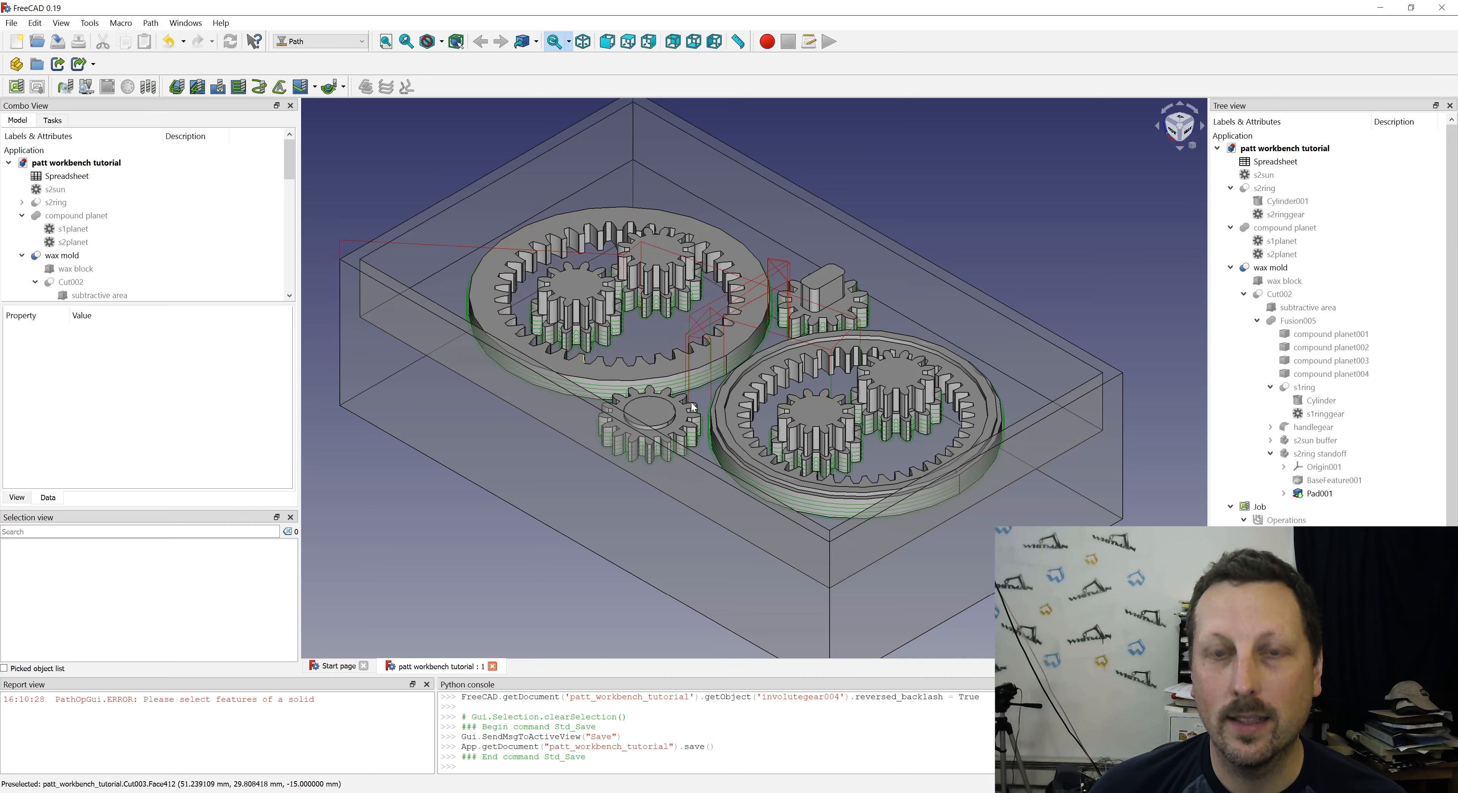
- Create a Profile operation using the pocket floors inside the plain ring and the grooved ring
middle_click_drag(566, 397, 661, 474)
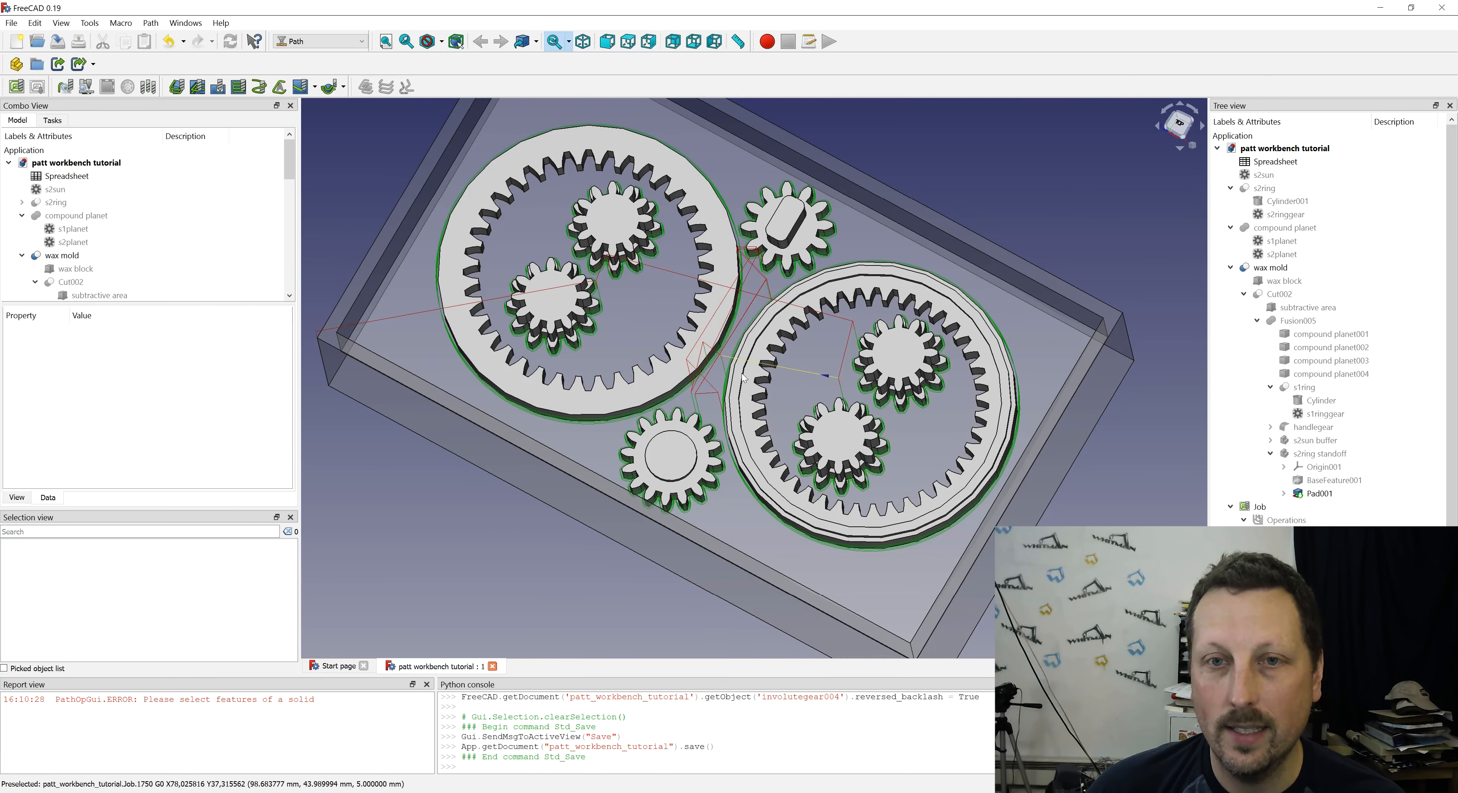
left_click(651, 299)
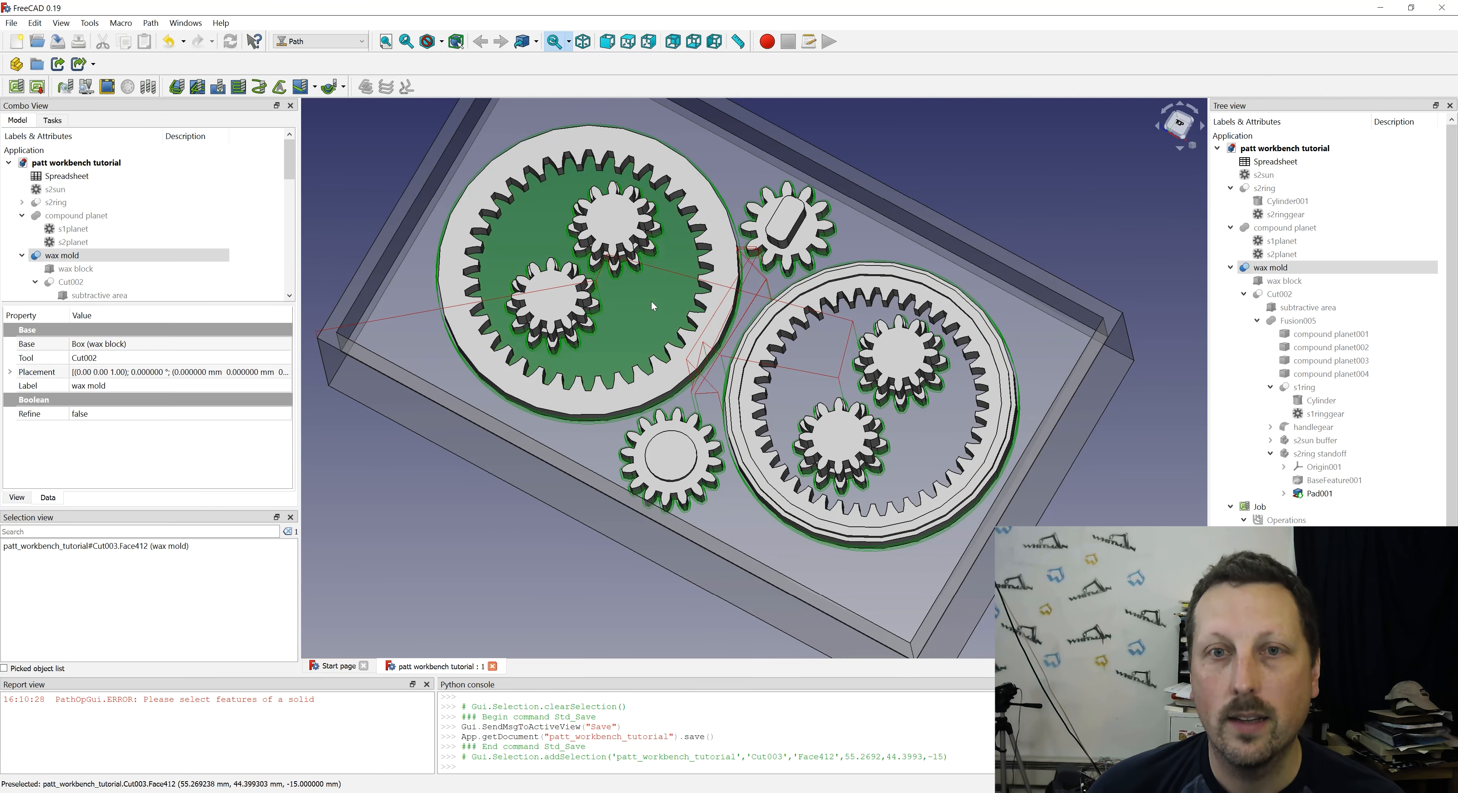
left_click(809, 355, "ctrl")
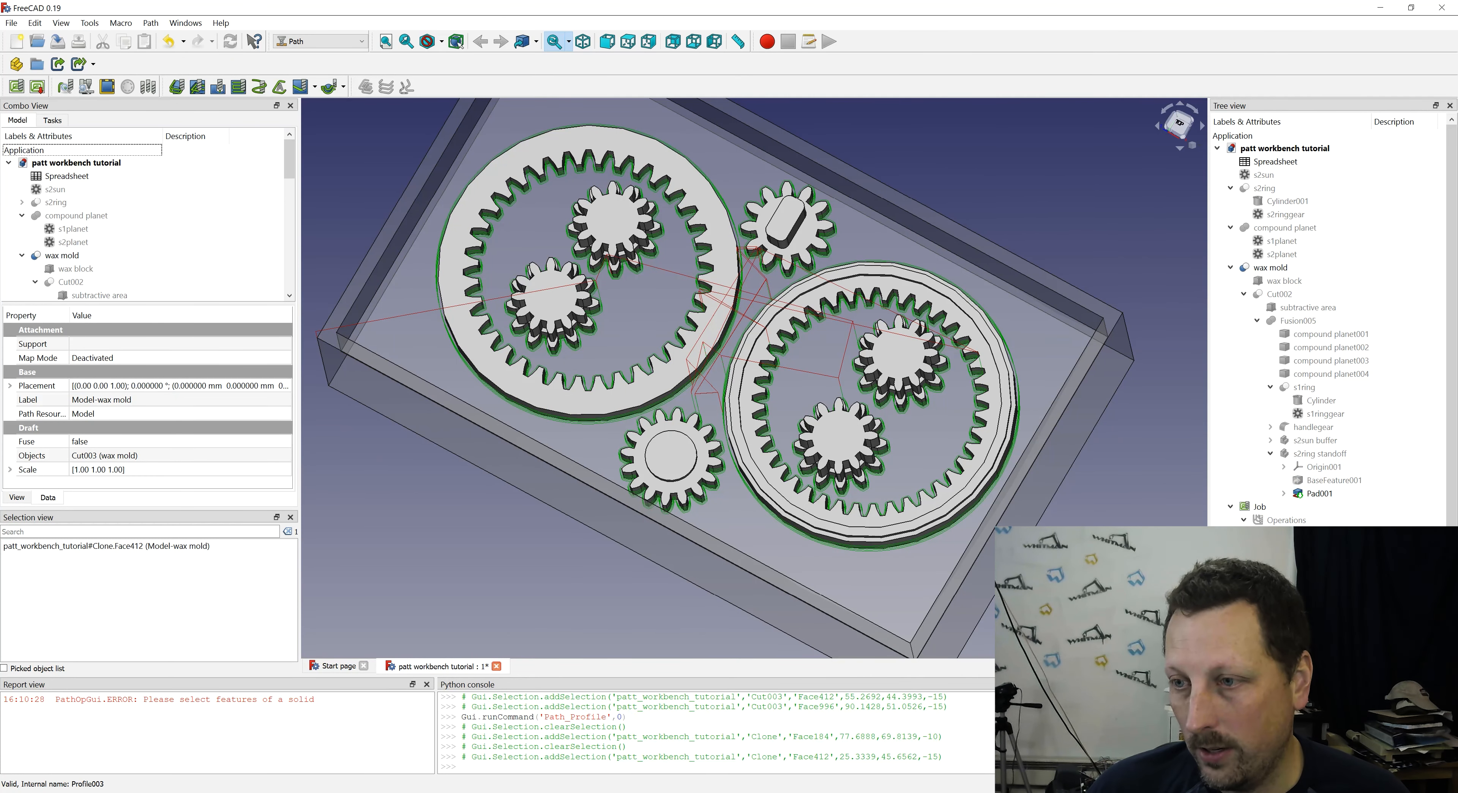
left_click(1297, 573)
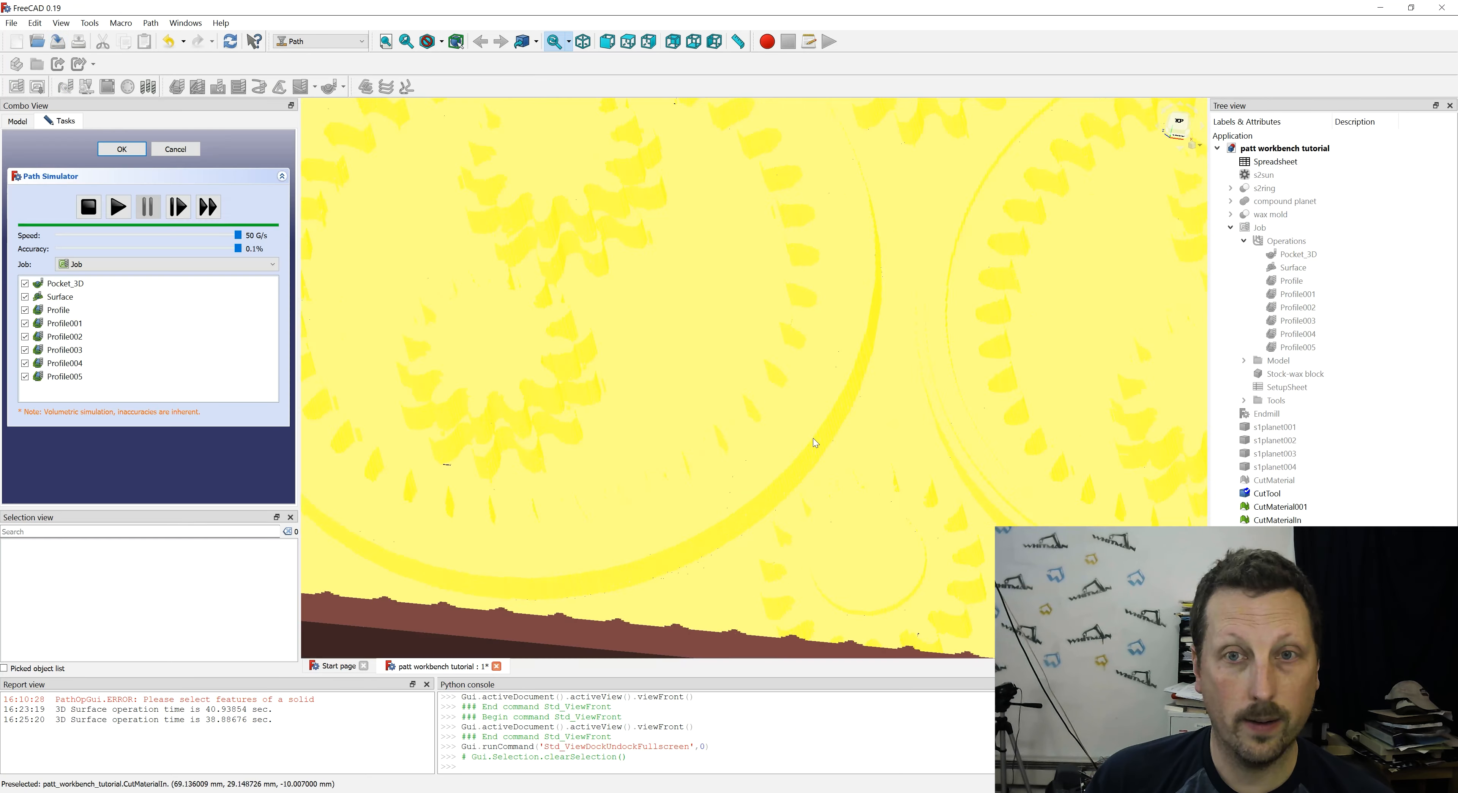
- Inspect the simulated milling result of the whole mold and close the Path Simulator, keeping the cut material
scroll(814, 435, "down", 5)
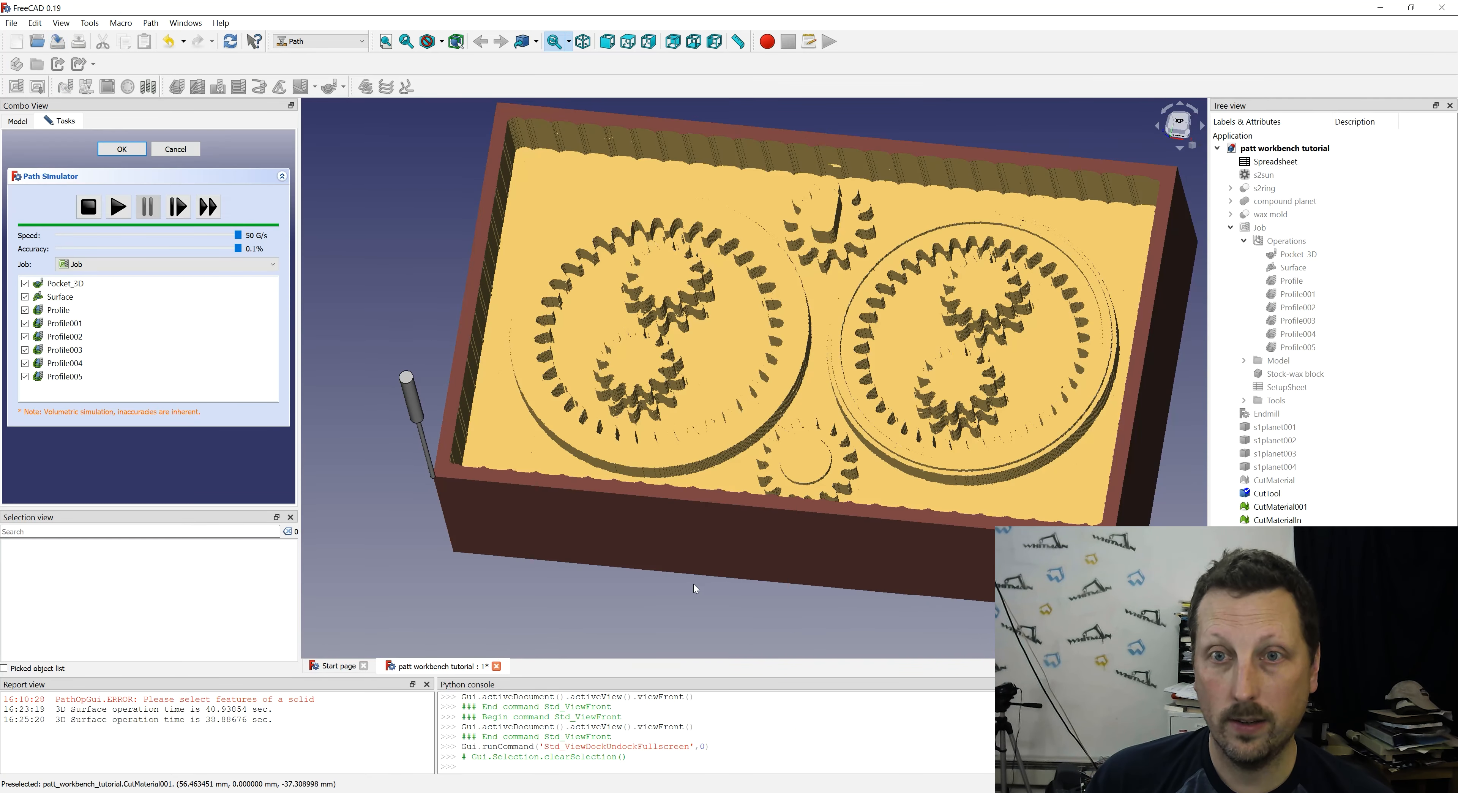
middle_click_drag(685, 626, 1152, 444)
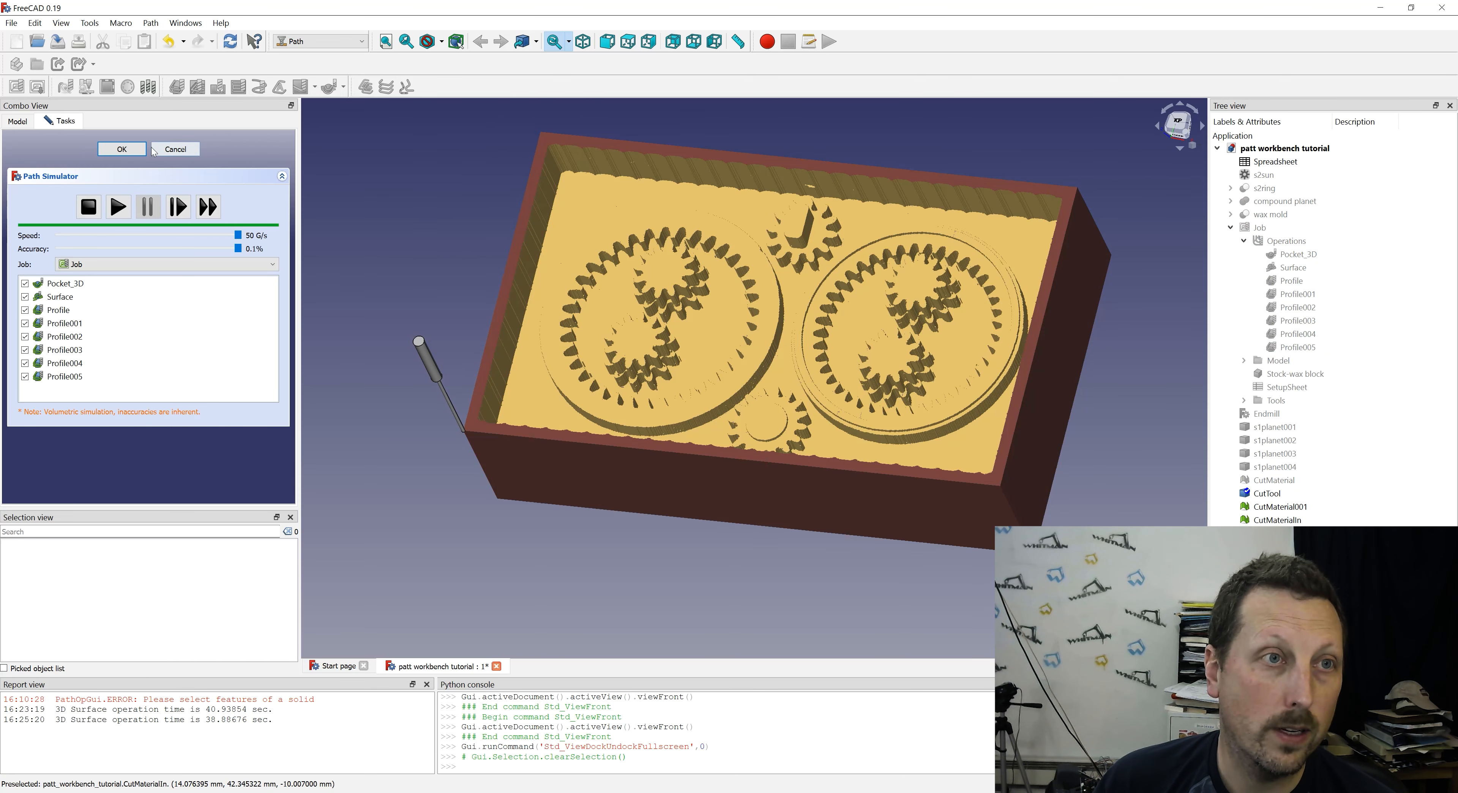
left_click(154, 152)
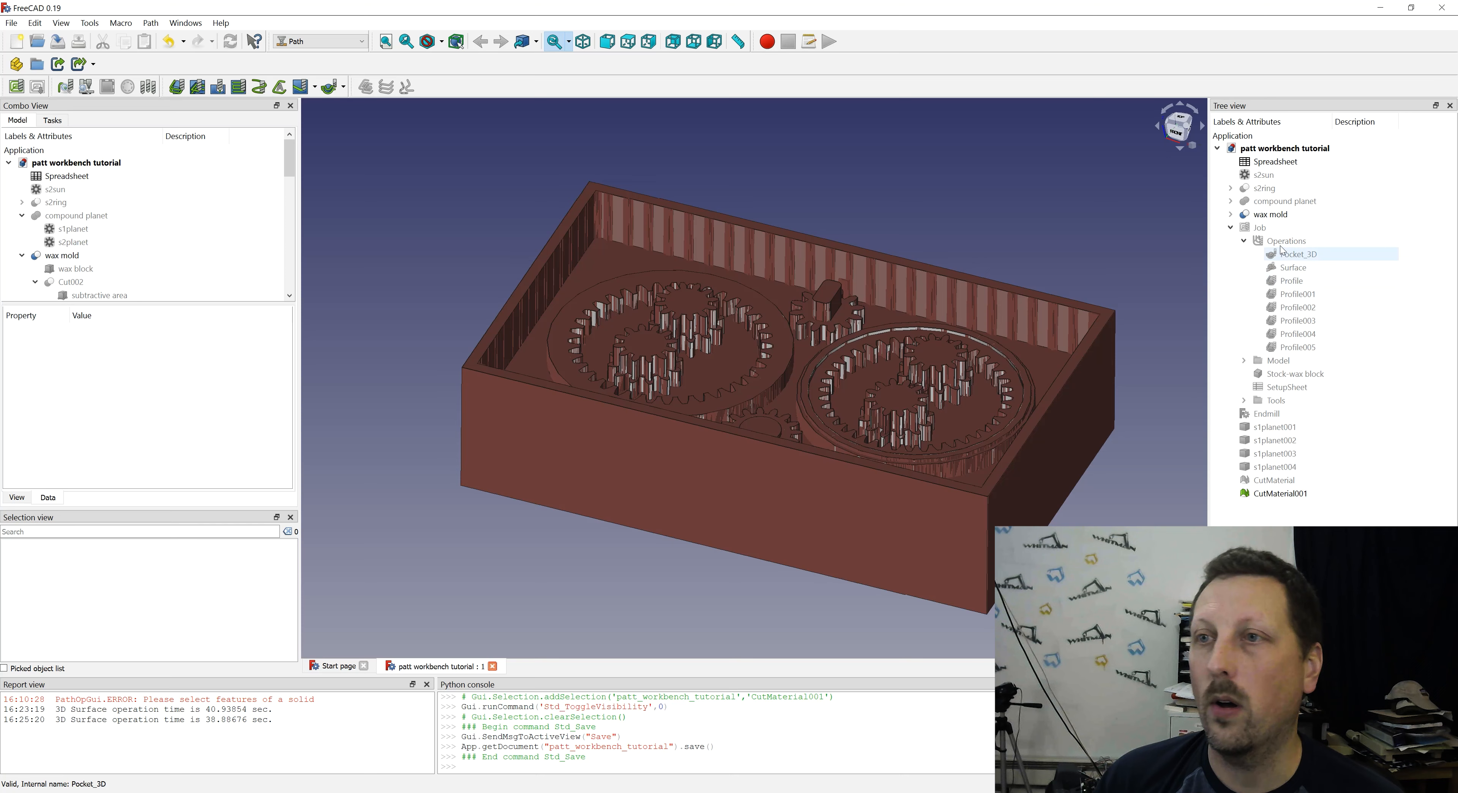
- Show the Job's toolpaths and post-process it to milling operations.ngc in the path workbench folder
left_click(1261, 231)
key("space")
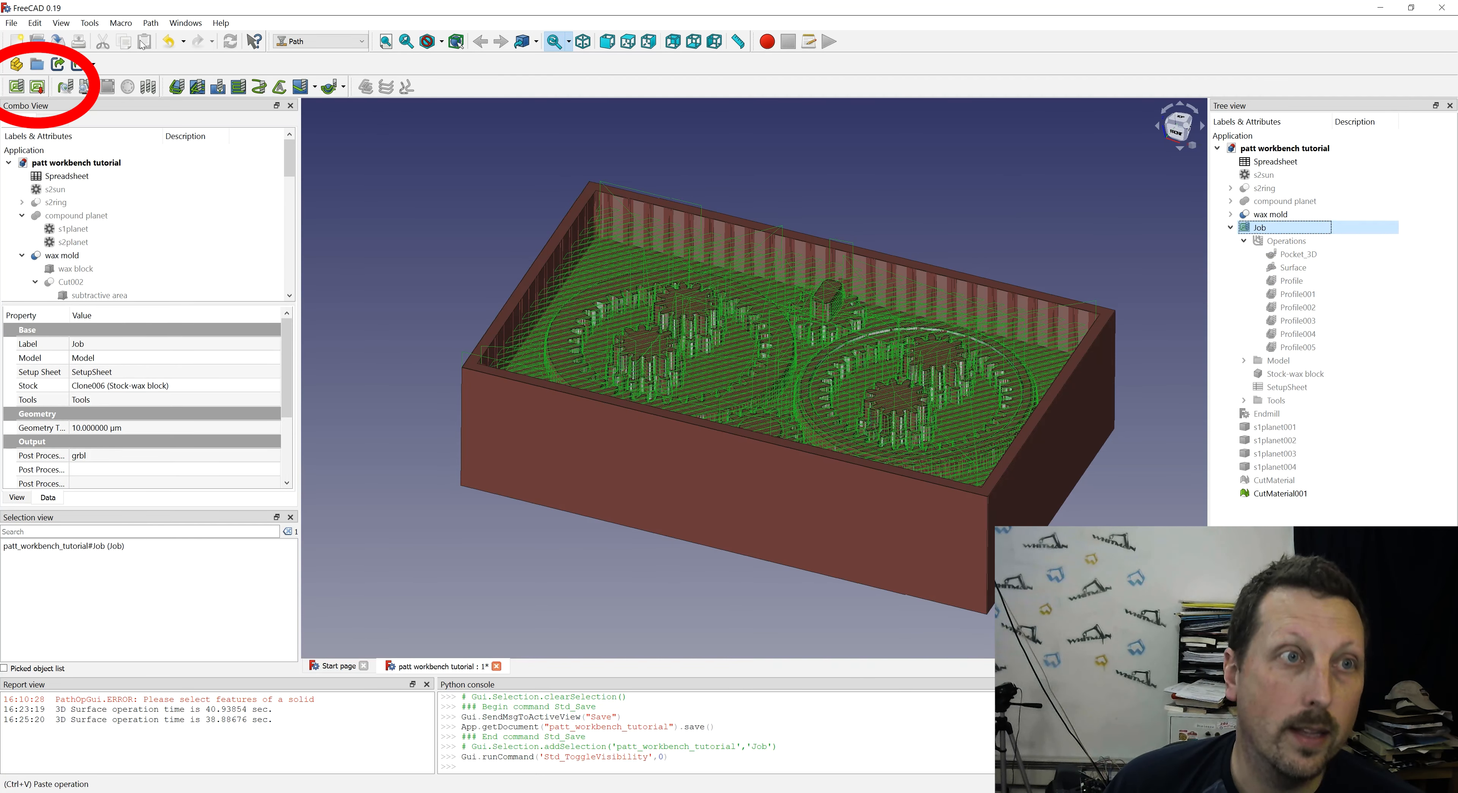
left_click(38, 87)
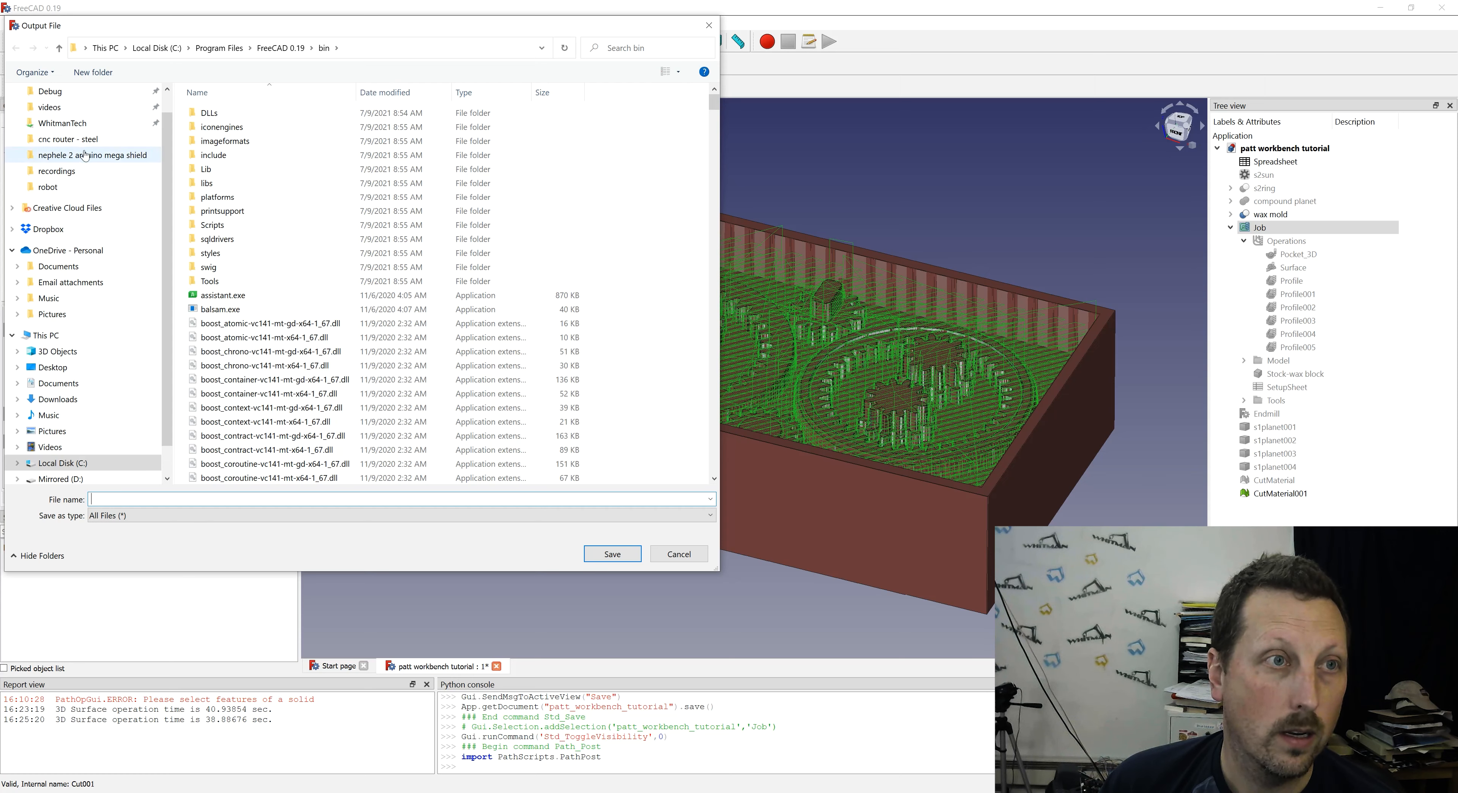
left_click(238, 503)
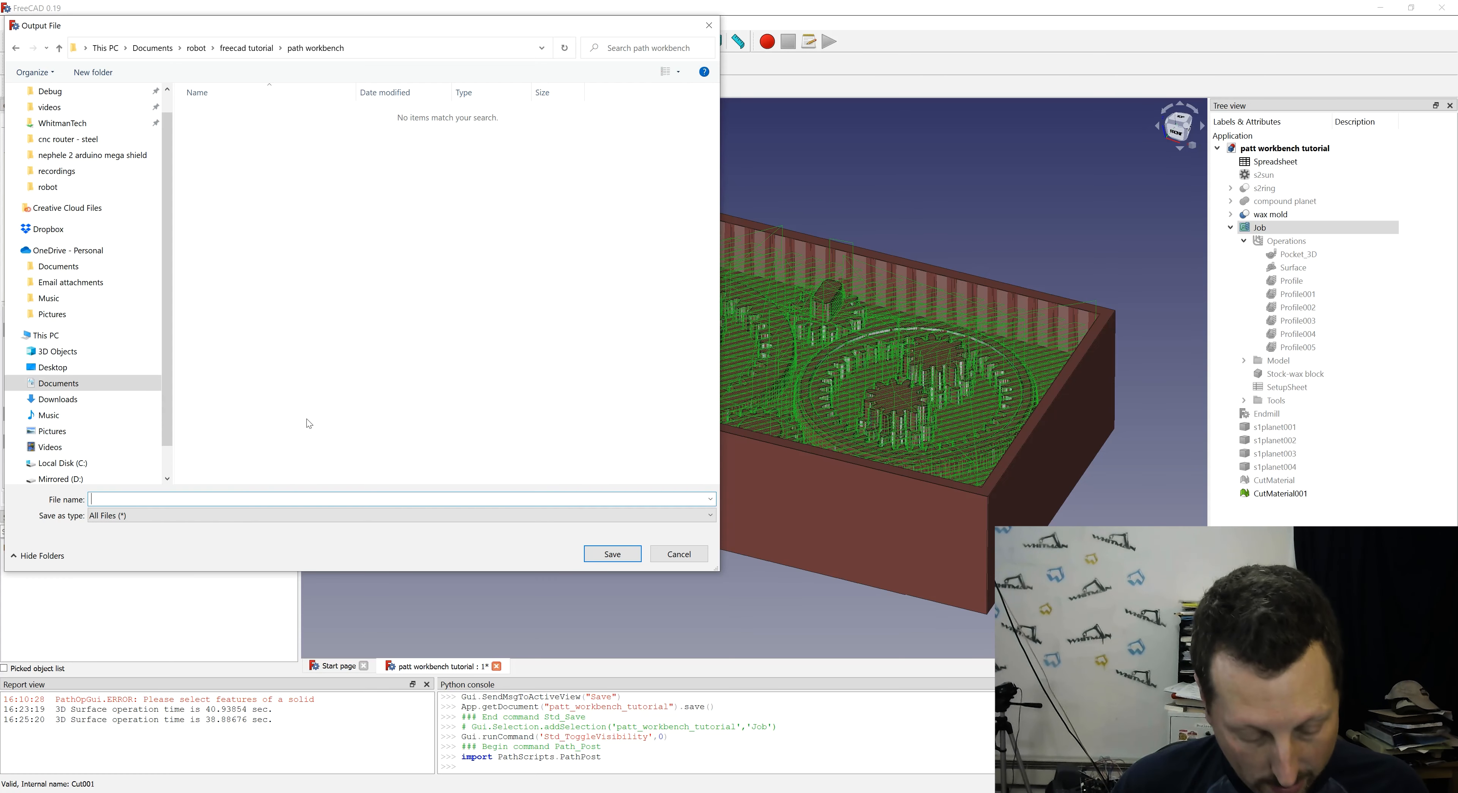
type("milling operations.")
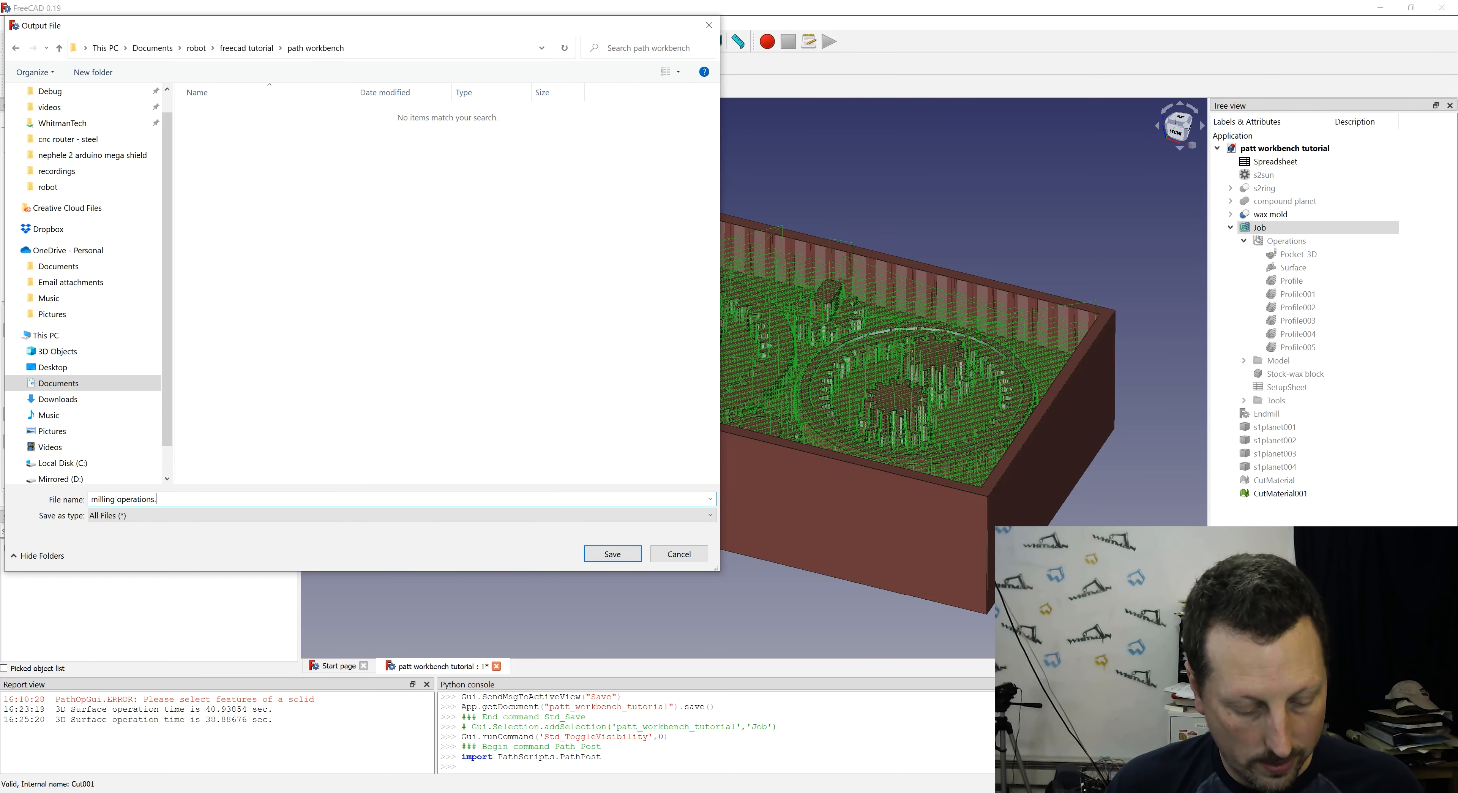
type("ngc")
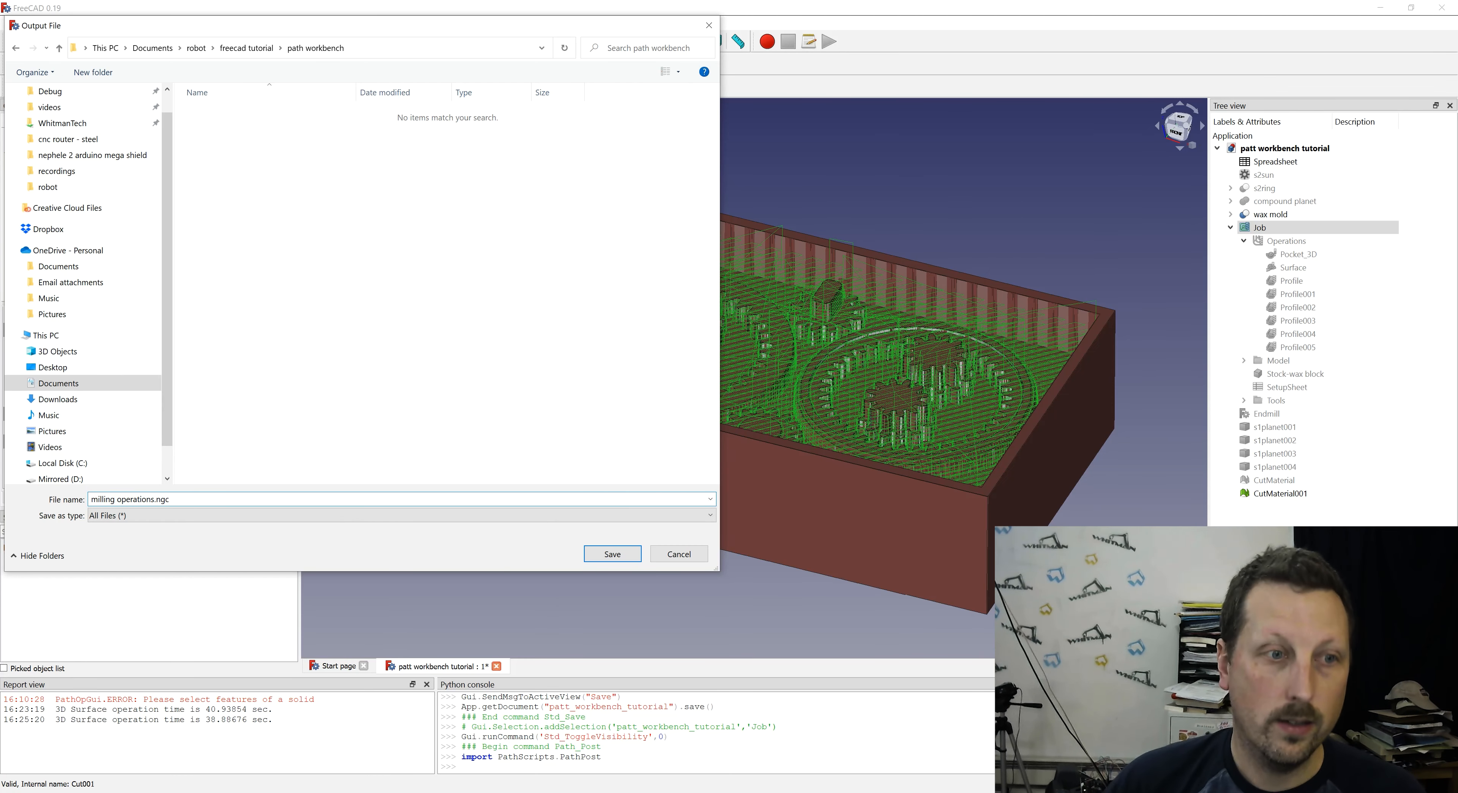
key("Return")
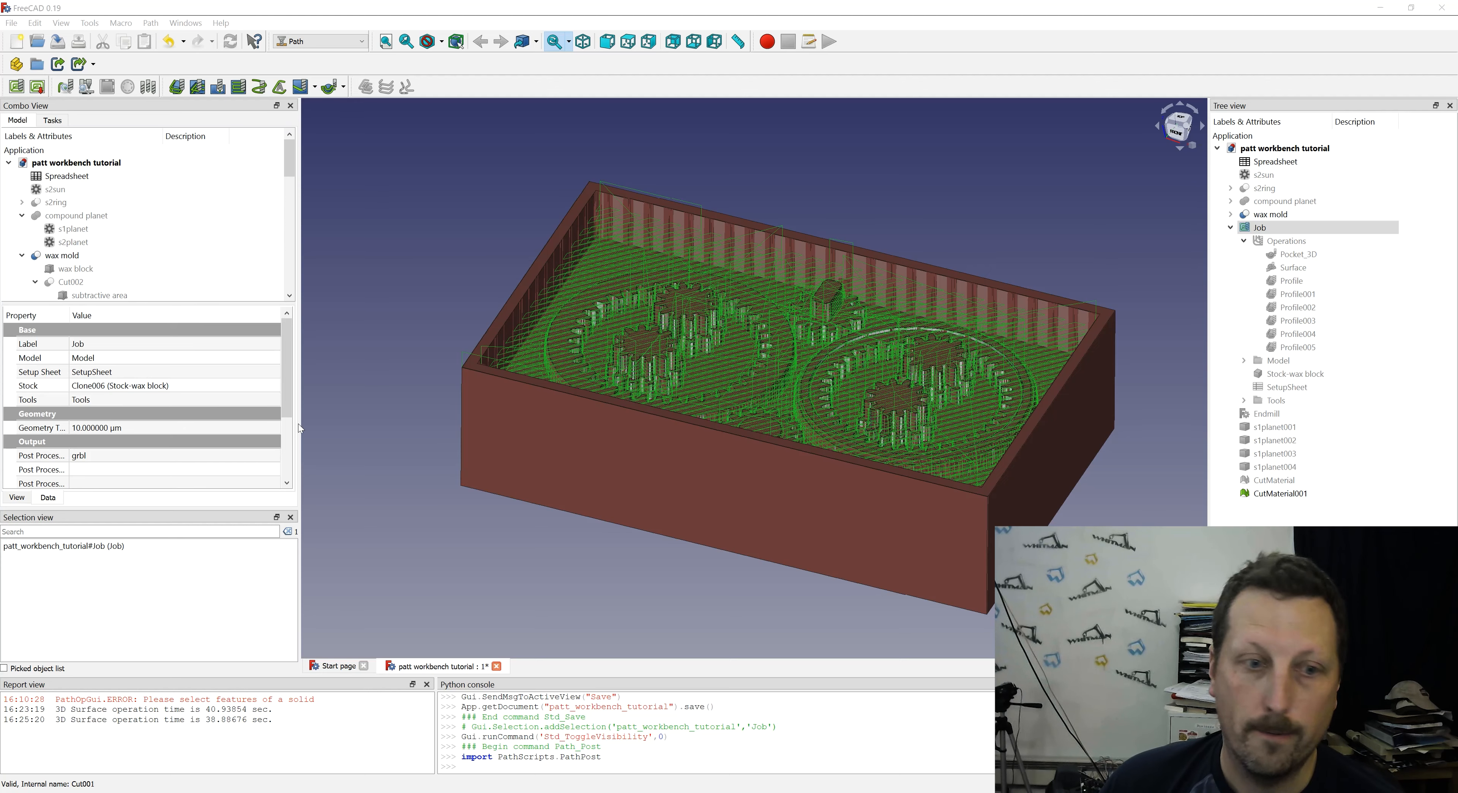
- Read through the generated G-code in the post-processor's output preview
scroll(713, 387, "down", 9)
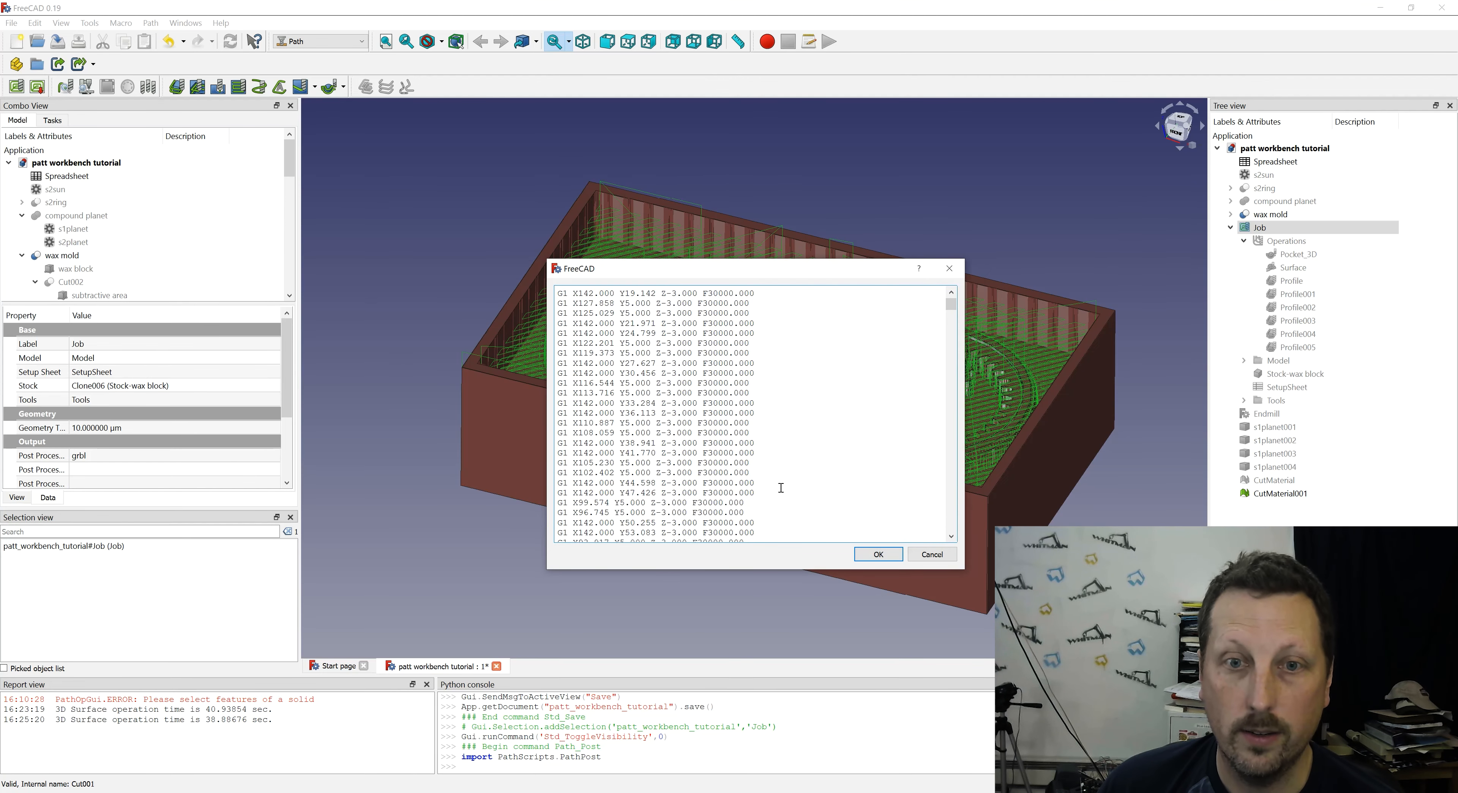
scroll(827, 507, "down", 10)
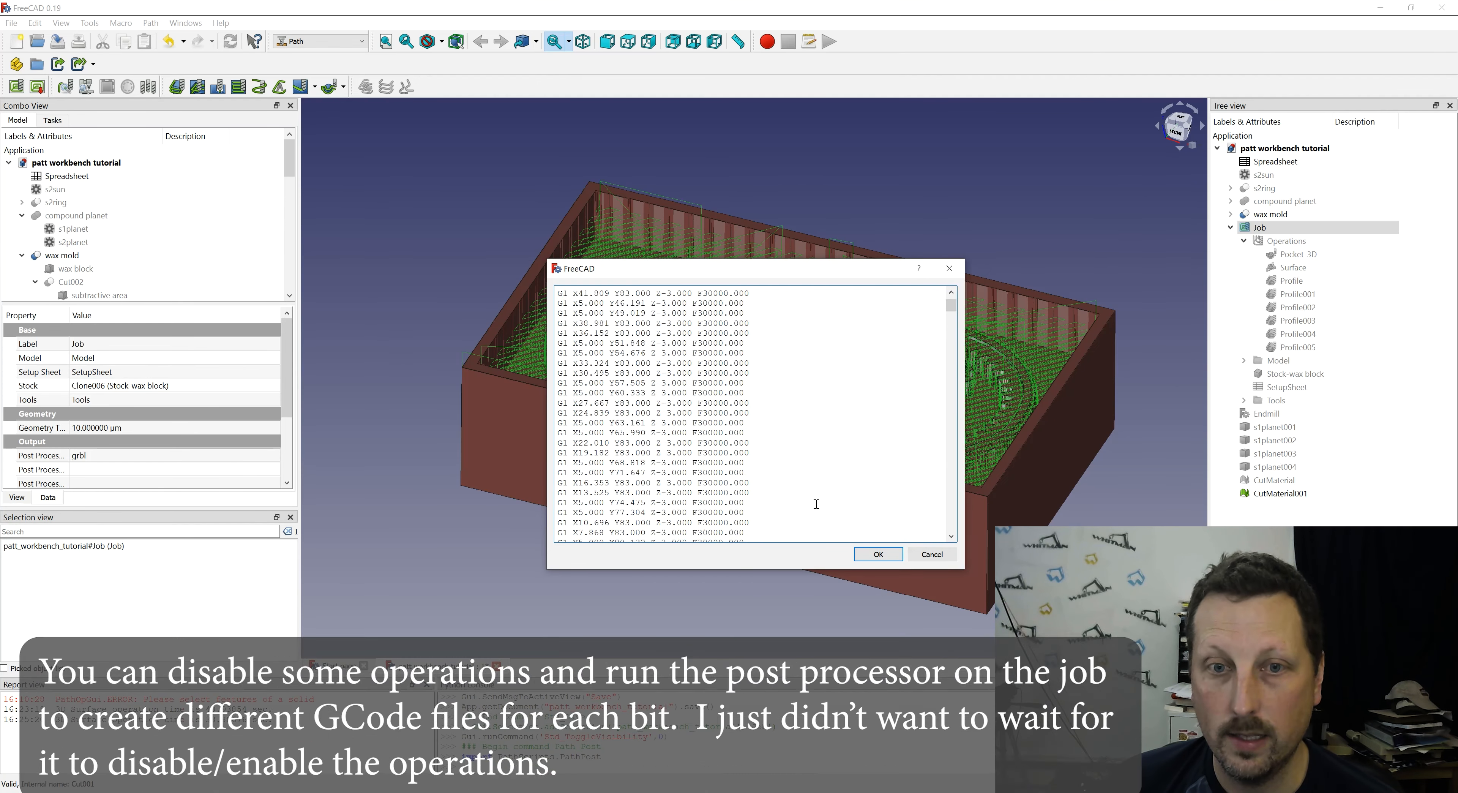
scroll(830, 459, "down", 6)
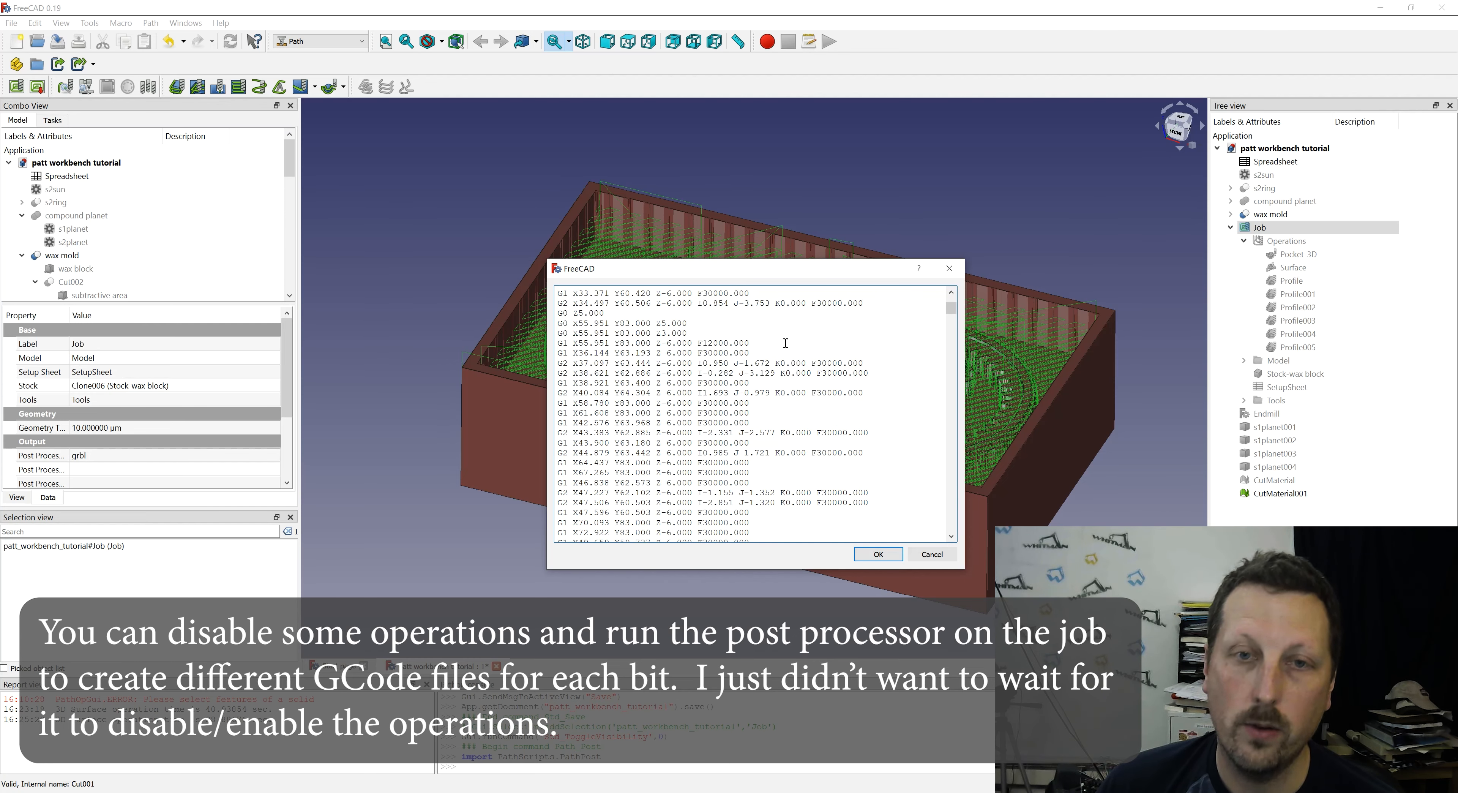
scroll(835, 436, "up", 7)
scroll(952, 294, "up", 5)
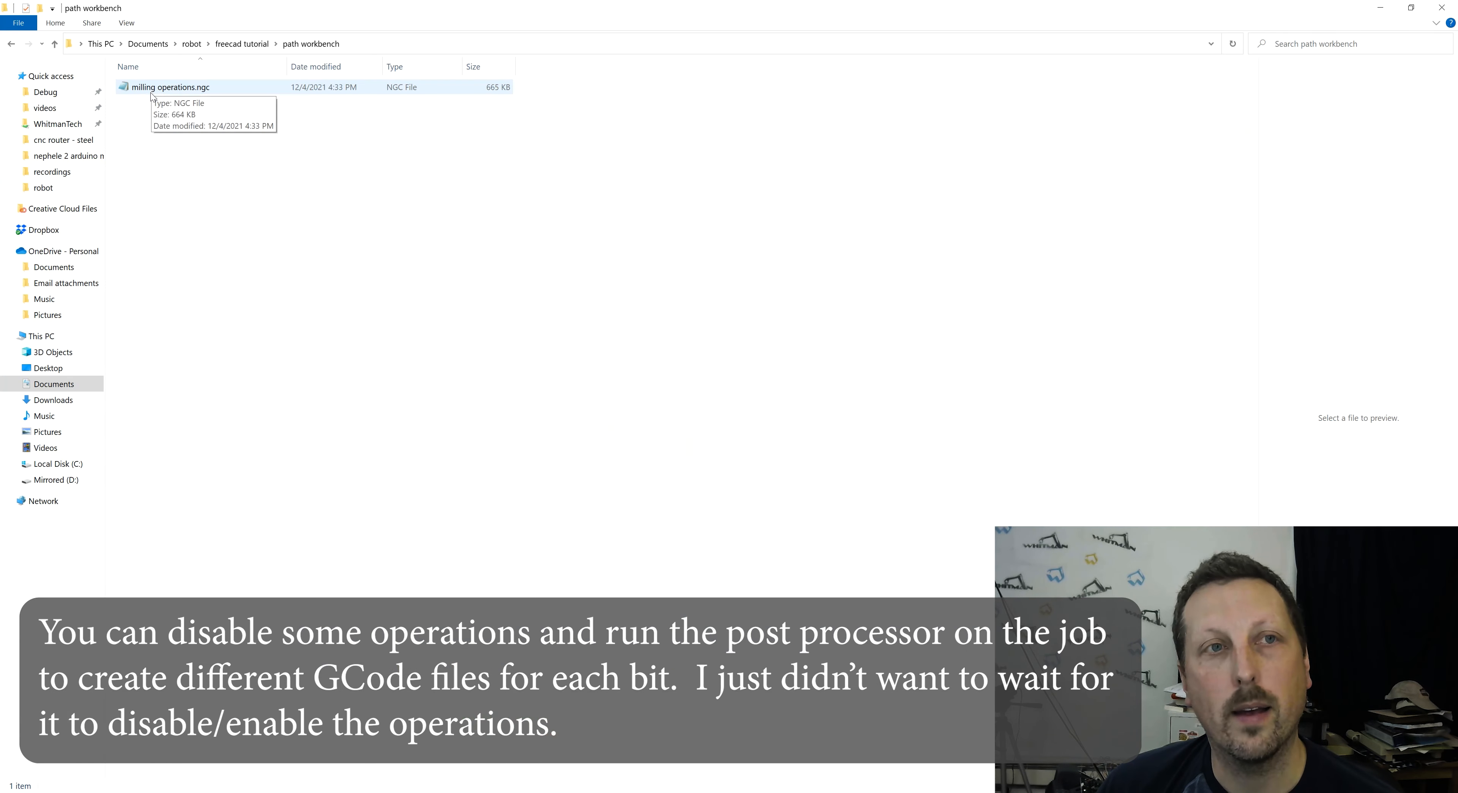
- Switch to File Explorer, open milling operations.ngc in Notepad and find the end of the Pocket_3D operation
double_click(152, 89)
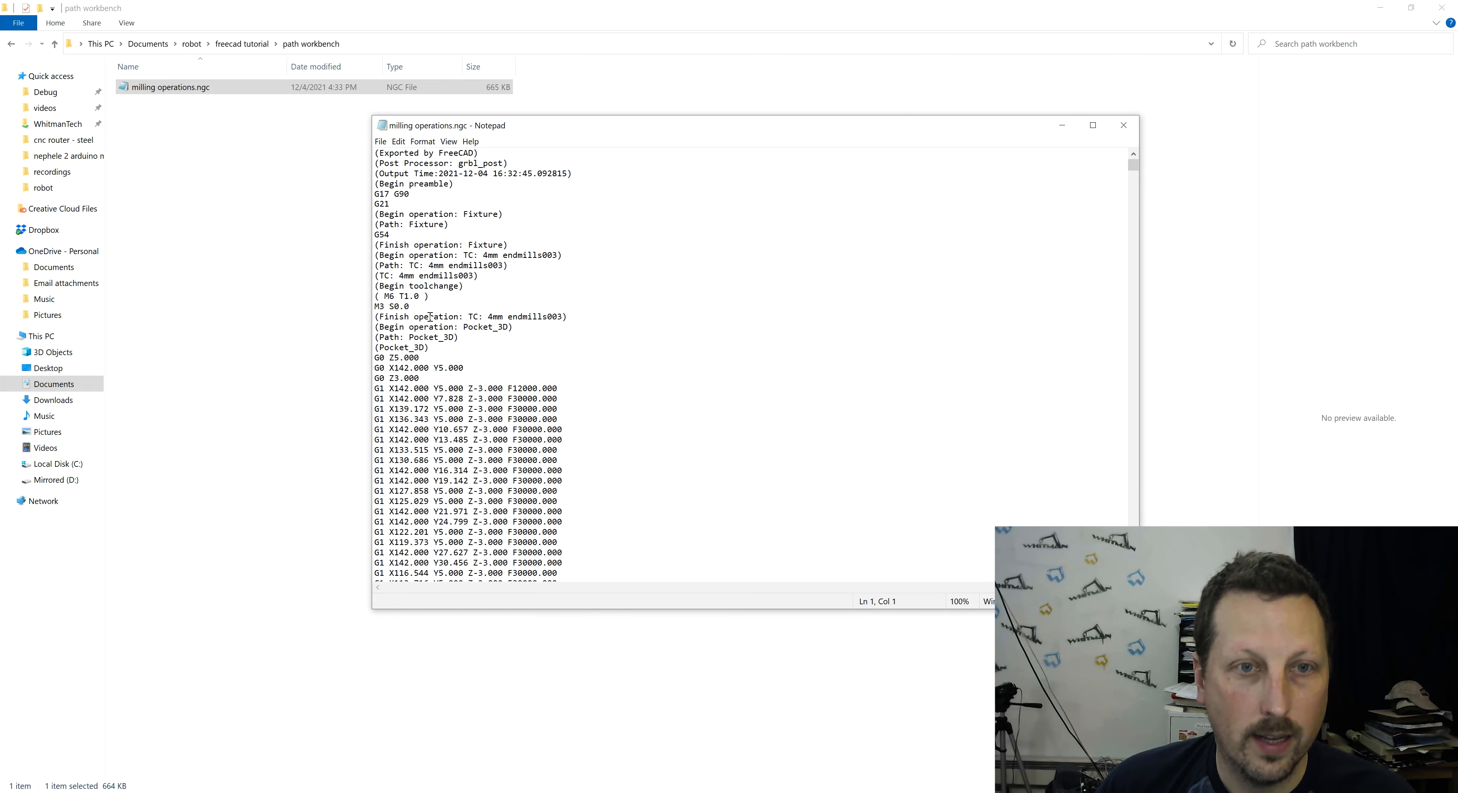
left_click(472, 326)
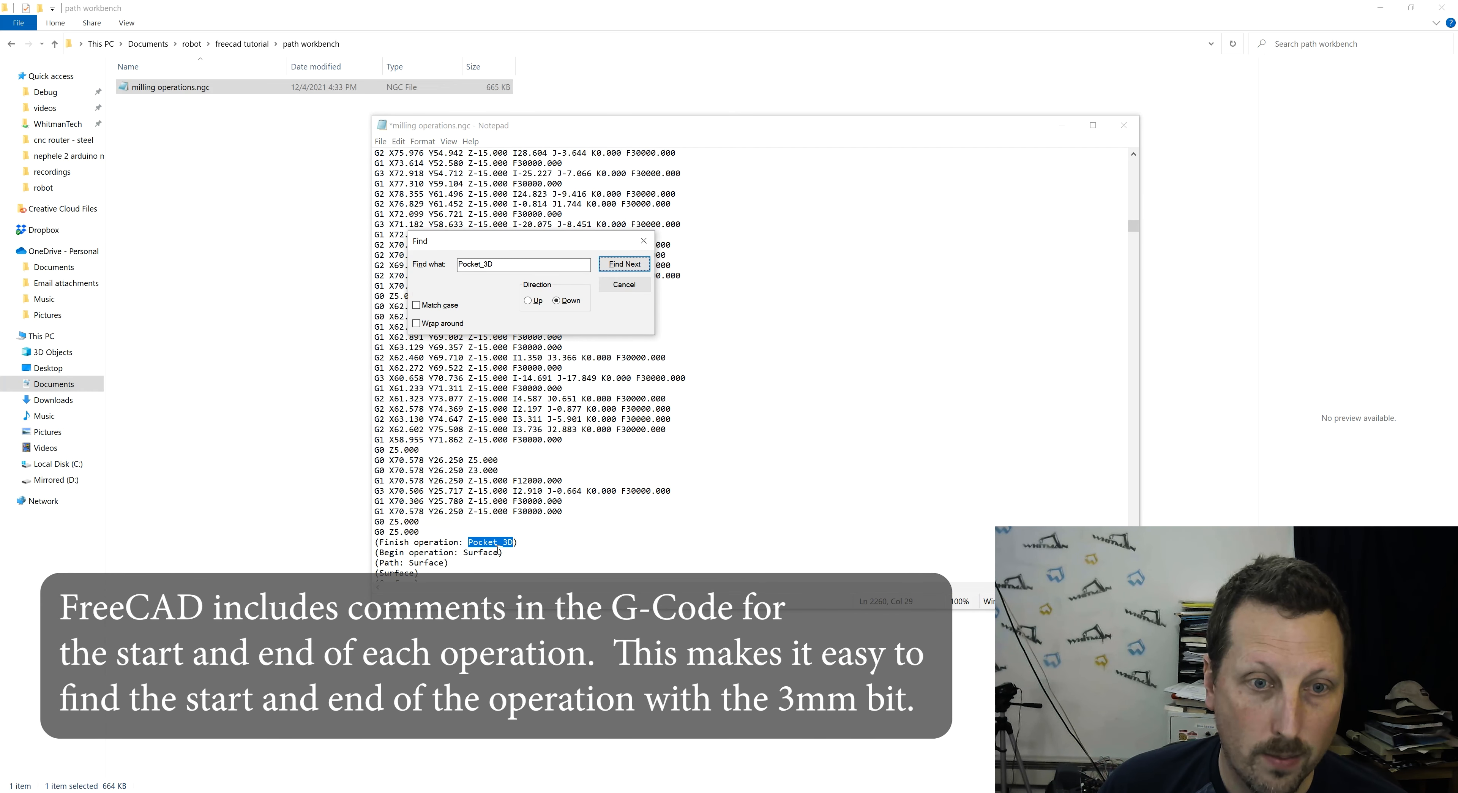
- Delete the whole Pocket_3D operation from the G-code, through its finish comment, keeping the preamble and tool change lines before it
left_click(533, 542)
key("shift+Home")
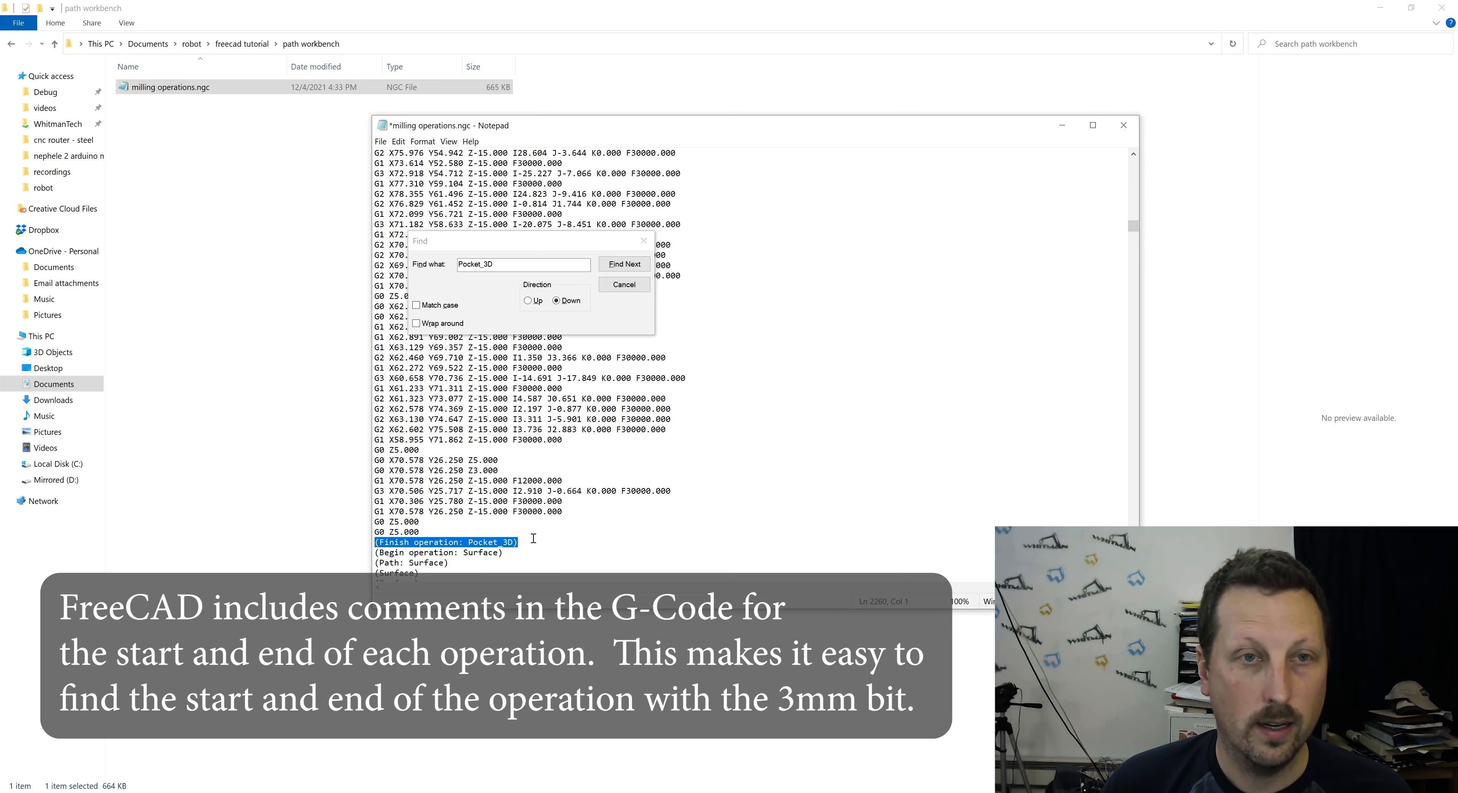
key("ctrl+shift+Home")
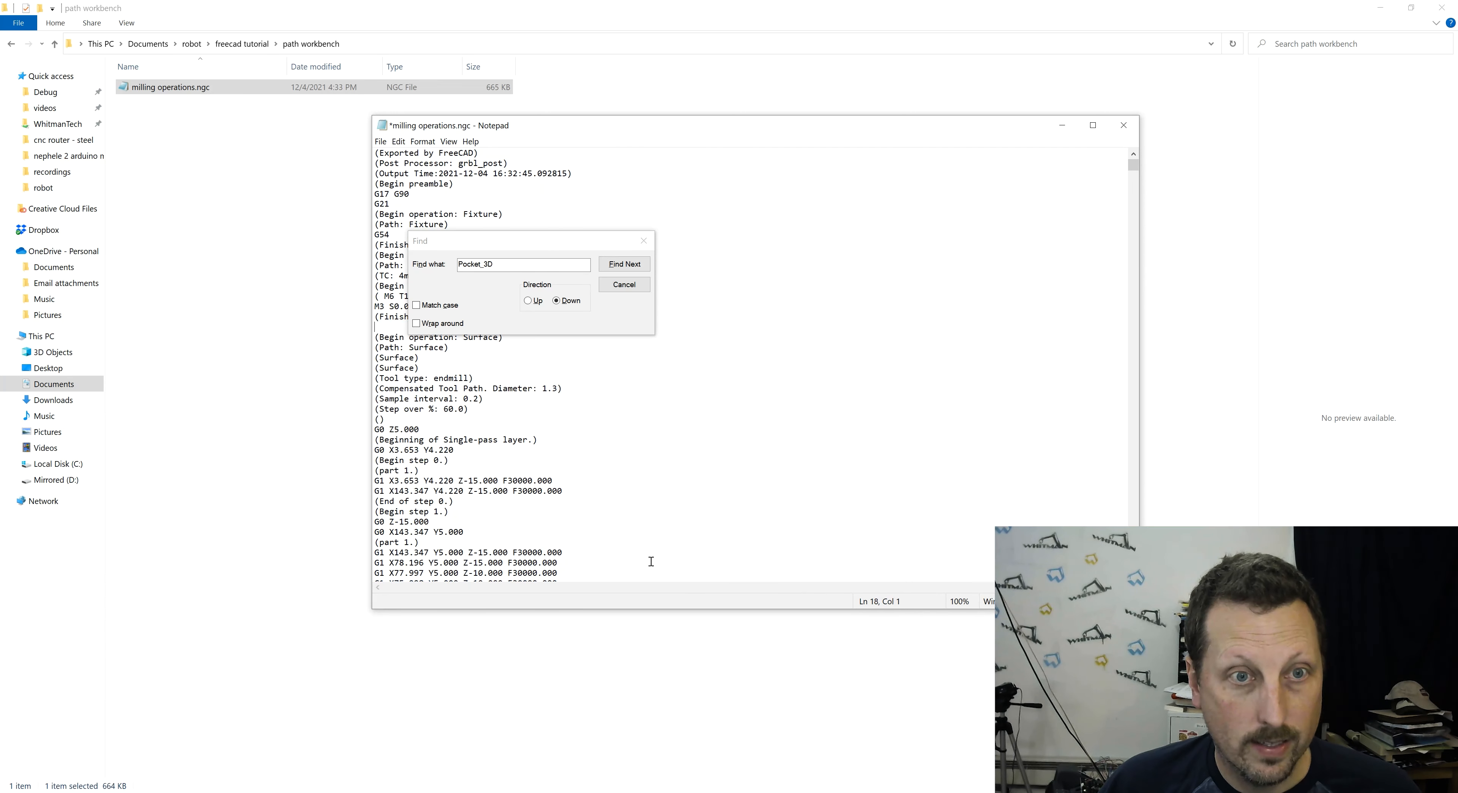
key("Delete")
key("ctrl+f")
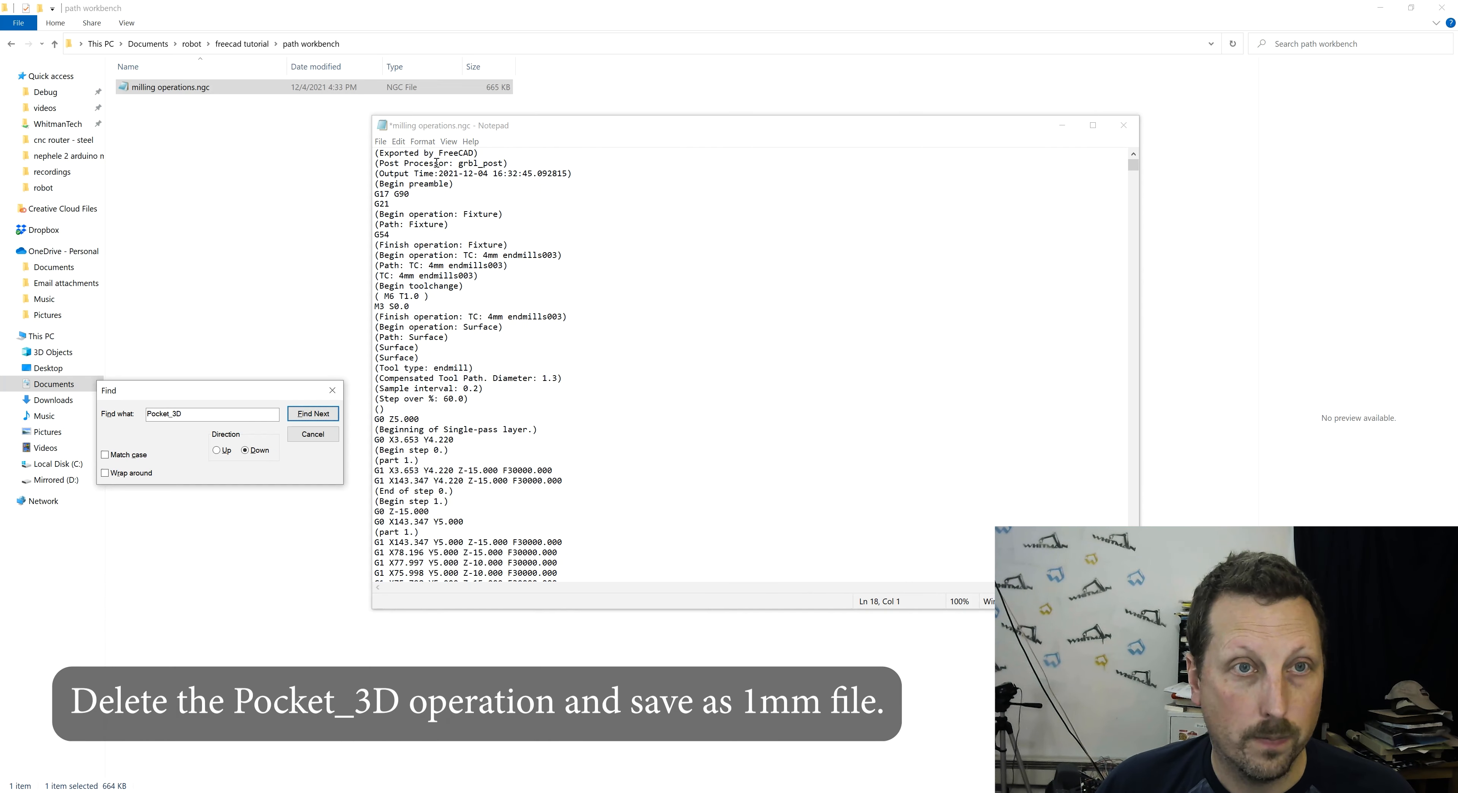
- Save the edited G-code as a new file named milling operations 1mm.ngc in the path workbench folder
left_click(380, 142)
left_click(419, 203)
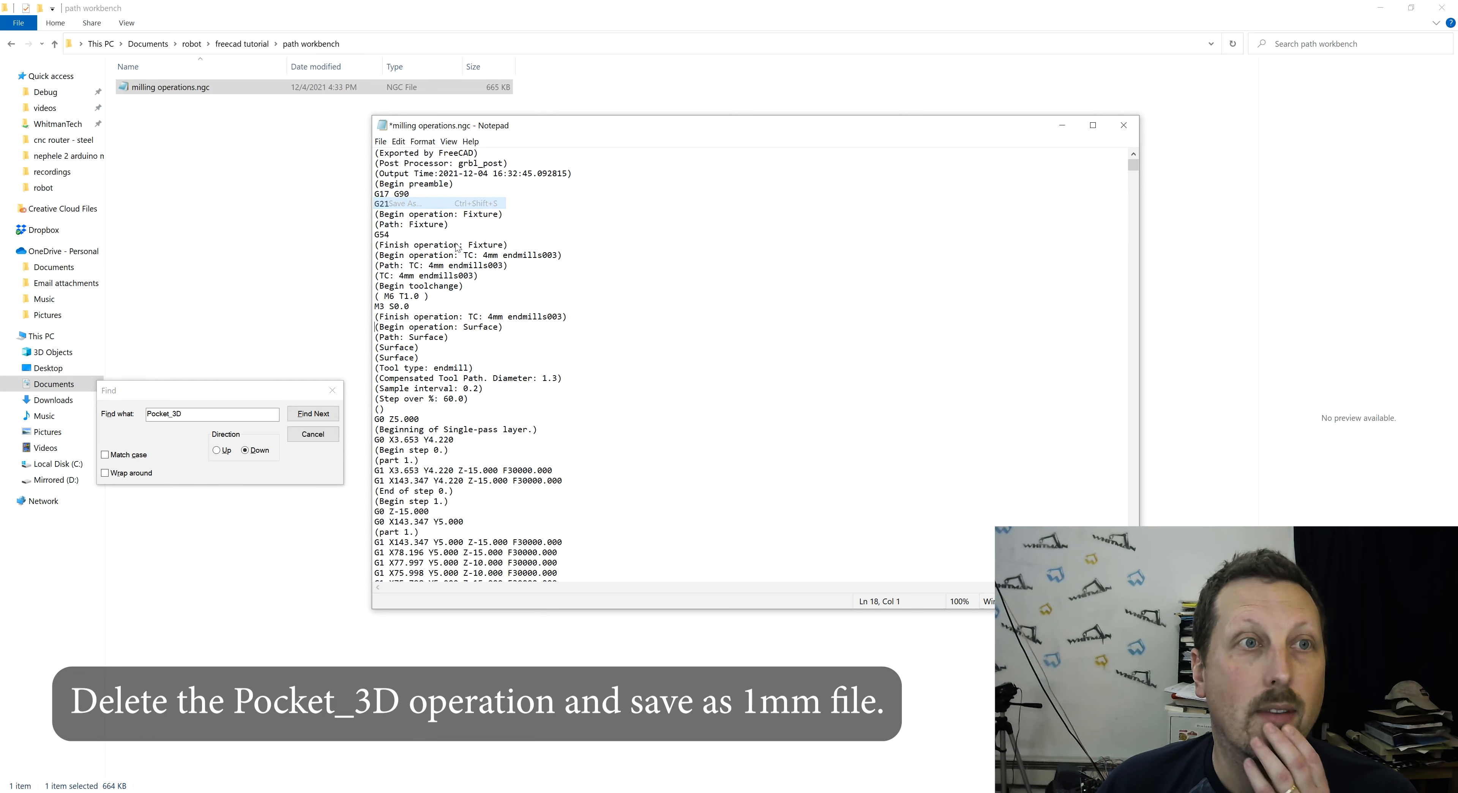
left_click(528, 413)
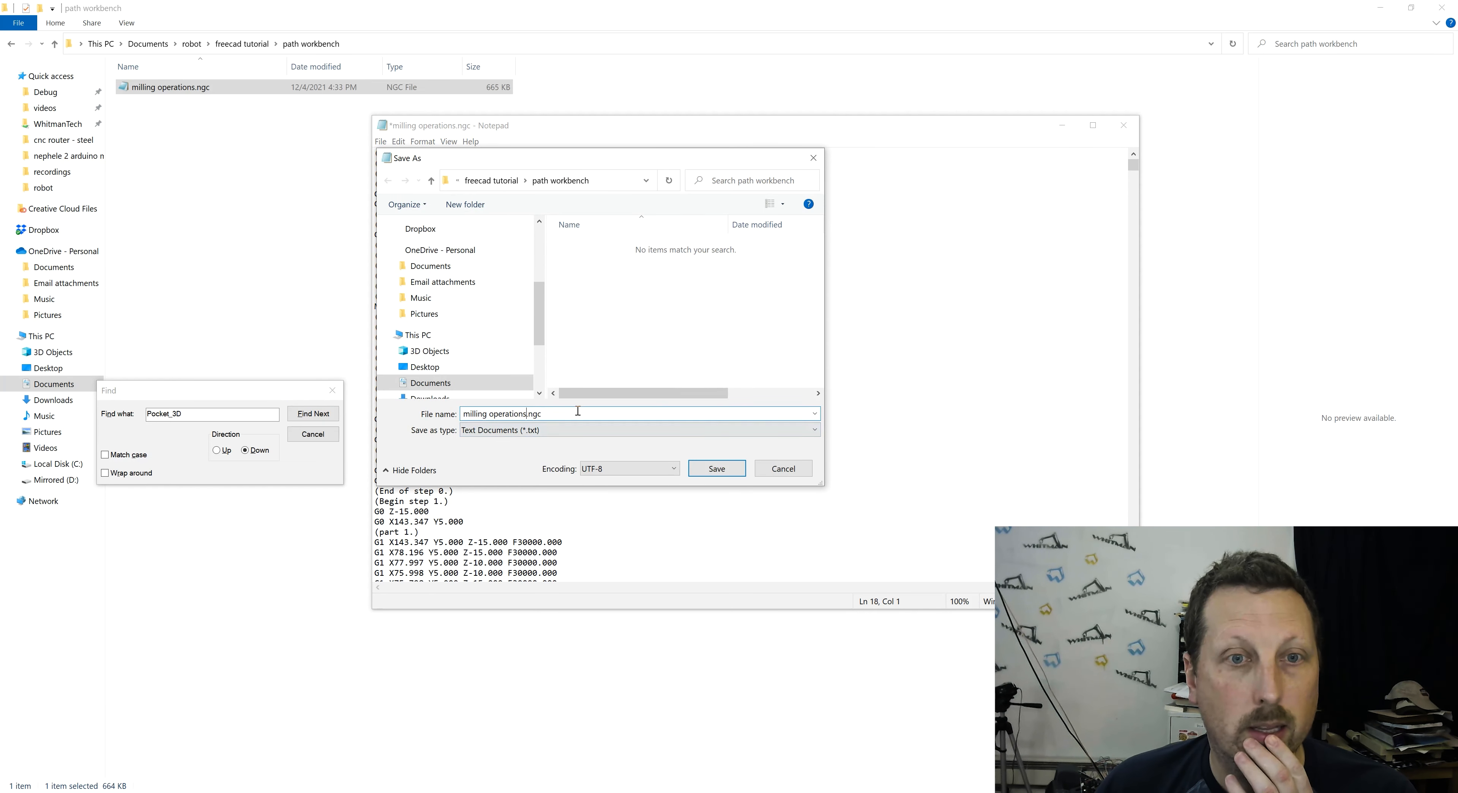
type("1mm")
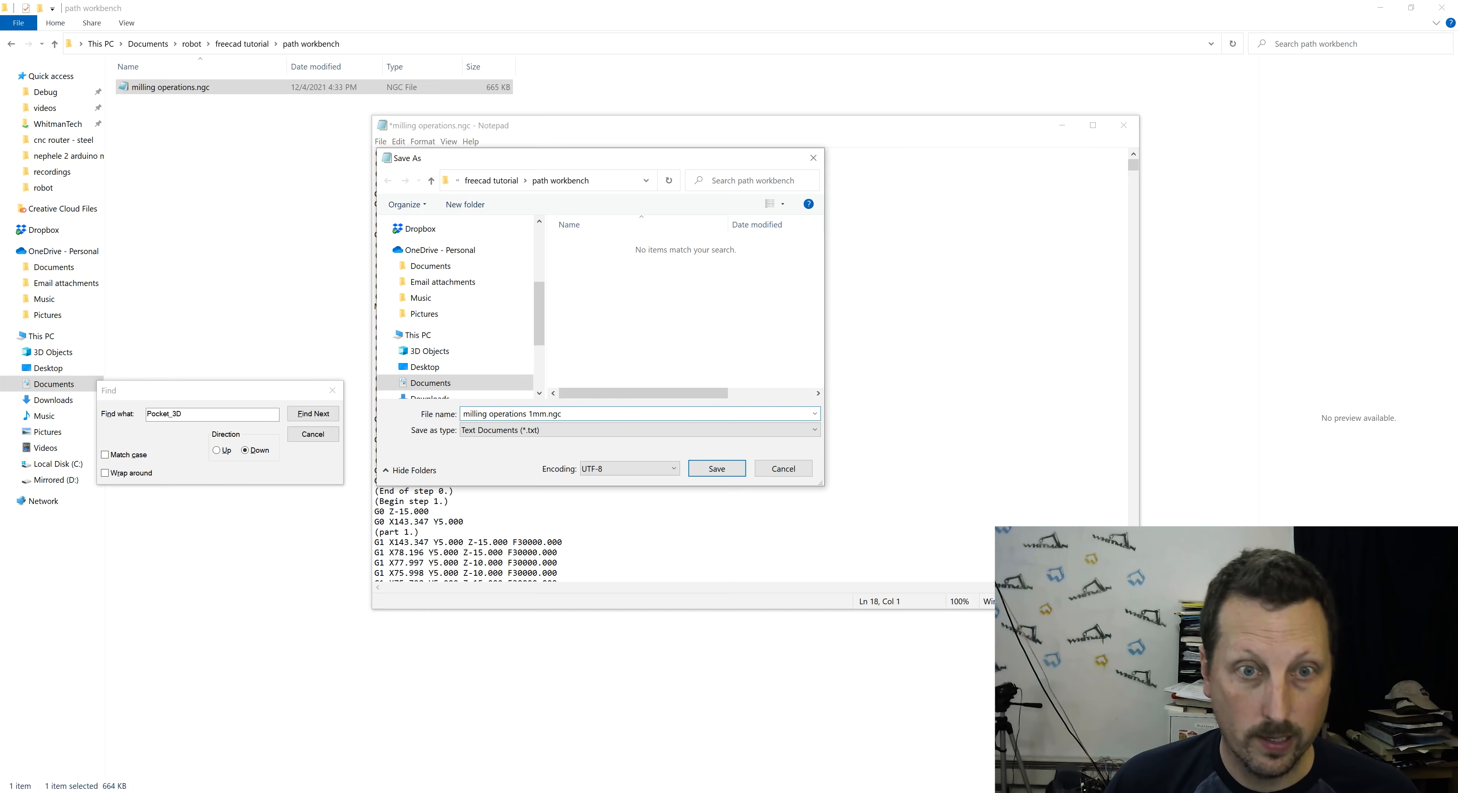
key("Return")
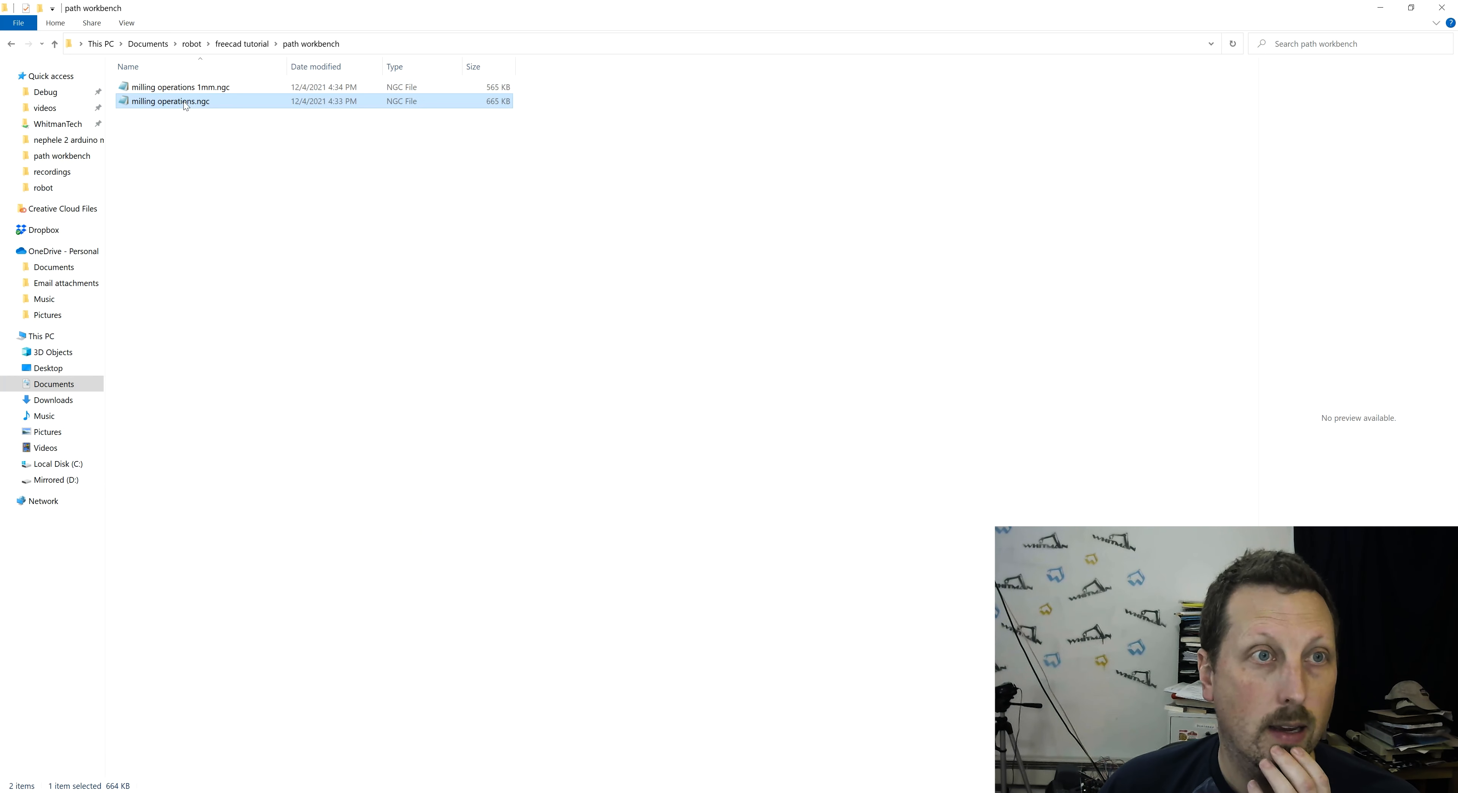
- Reopen the original milling operations.ngc in Notepad and find the finish comment of the Pocket_3D operation
double_click(188, 102)
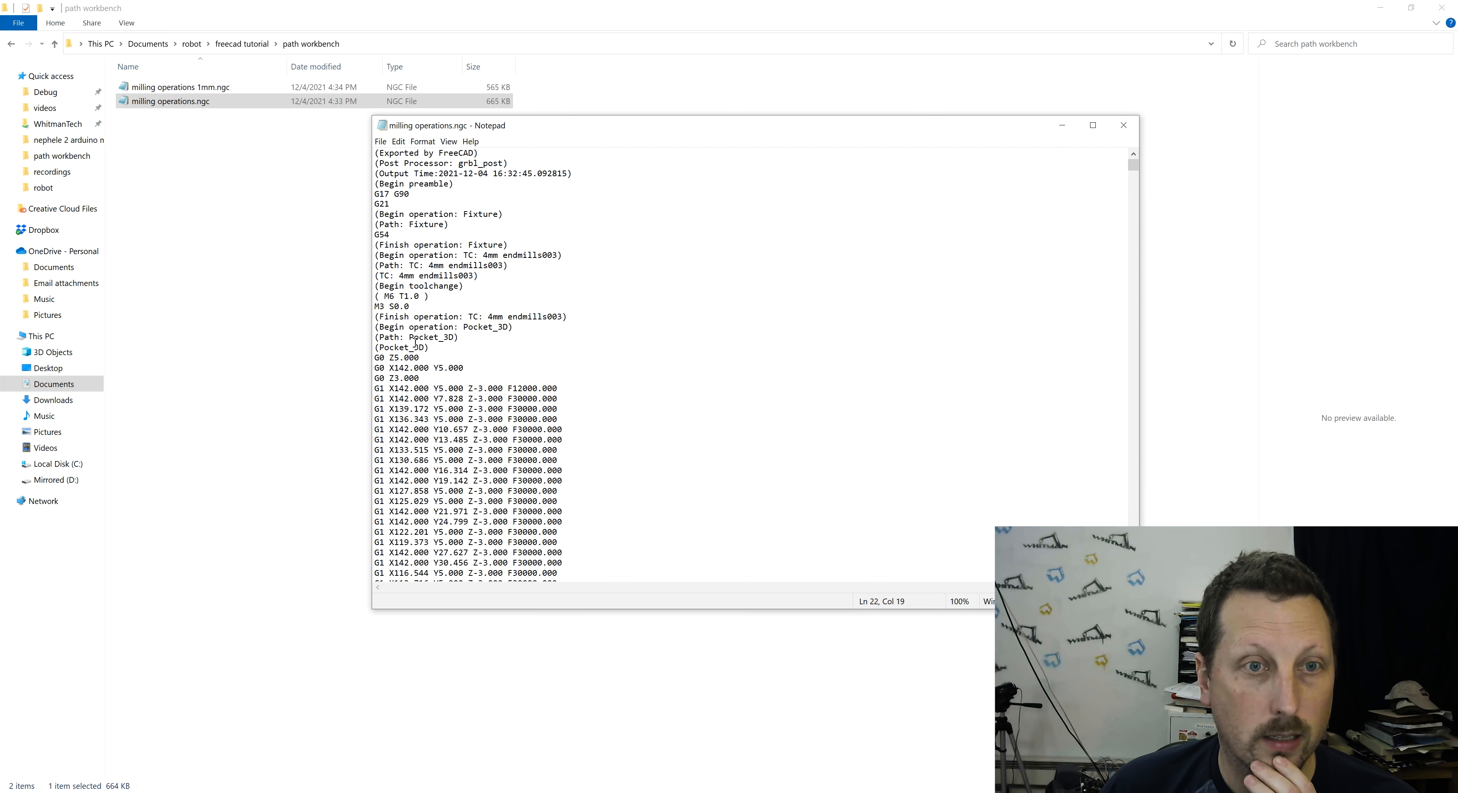
key("ctrl+f")
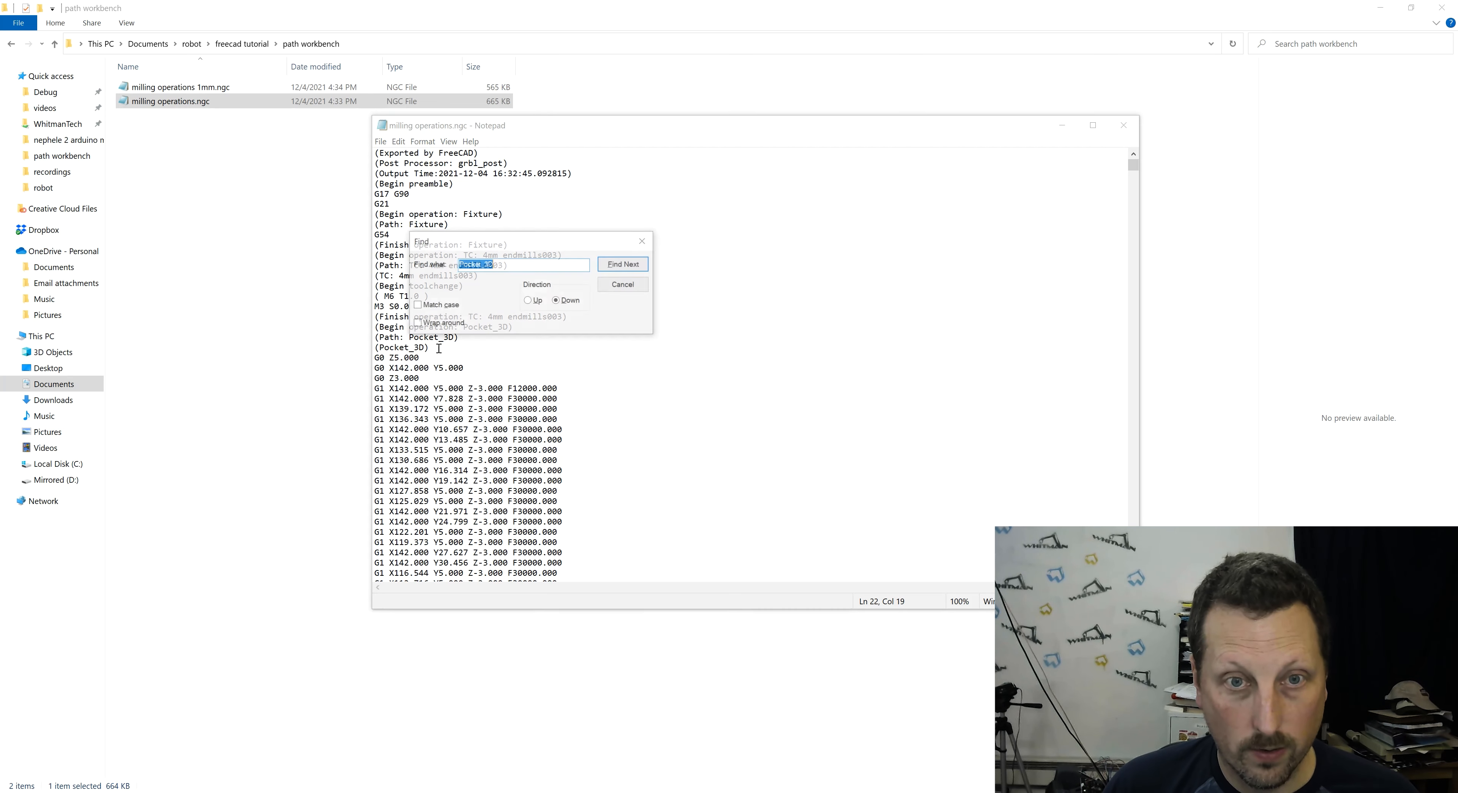
key("Return")
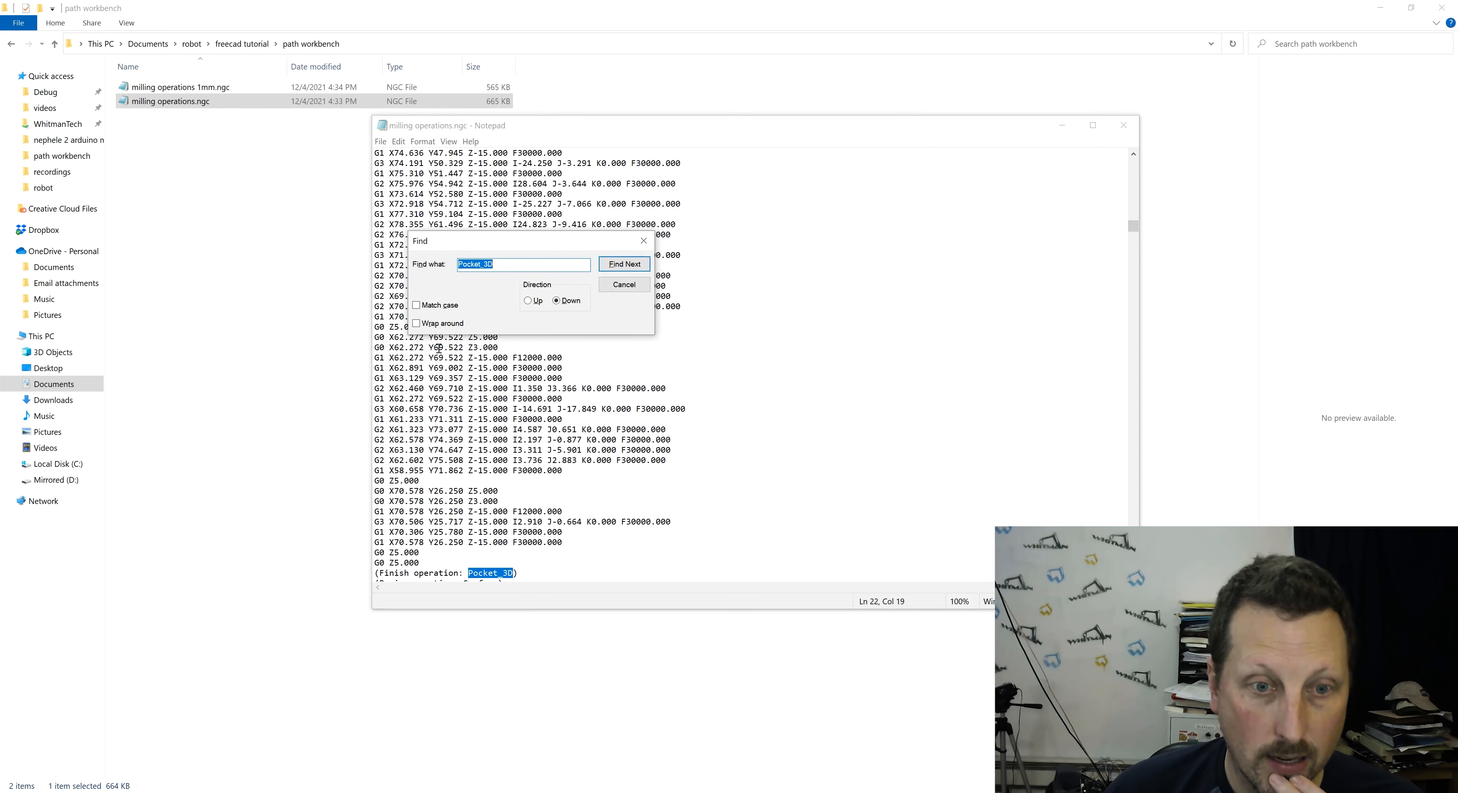
left_click(587, 569)
scroll(587, 570, "down", 1)
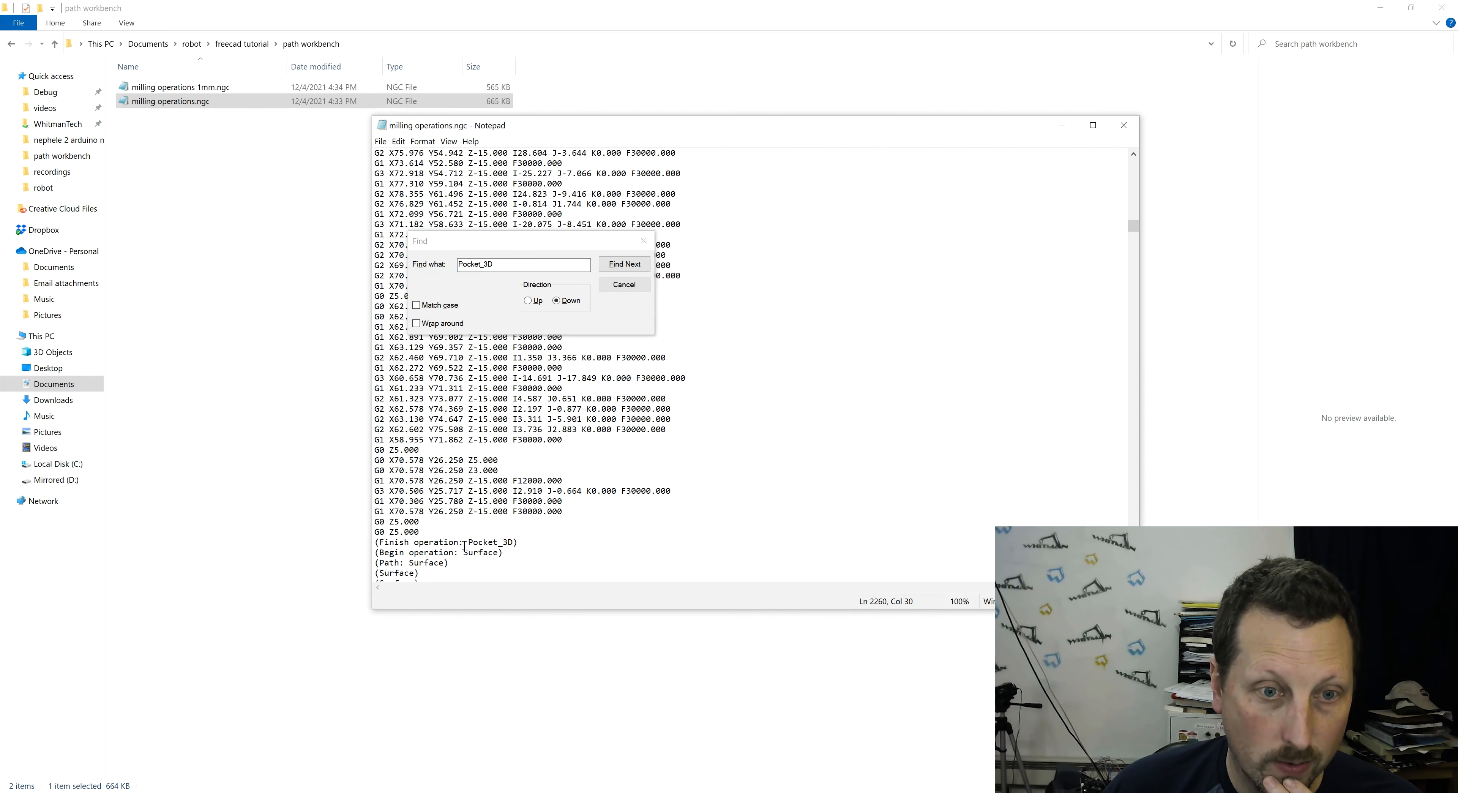
- Delete every operation after Pocket_3D, from the first Surface operation through Profile005, keeping the postamble lines
key("ctrl+shift+End")
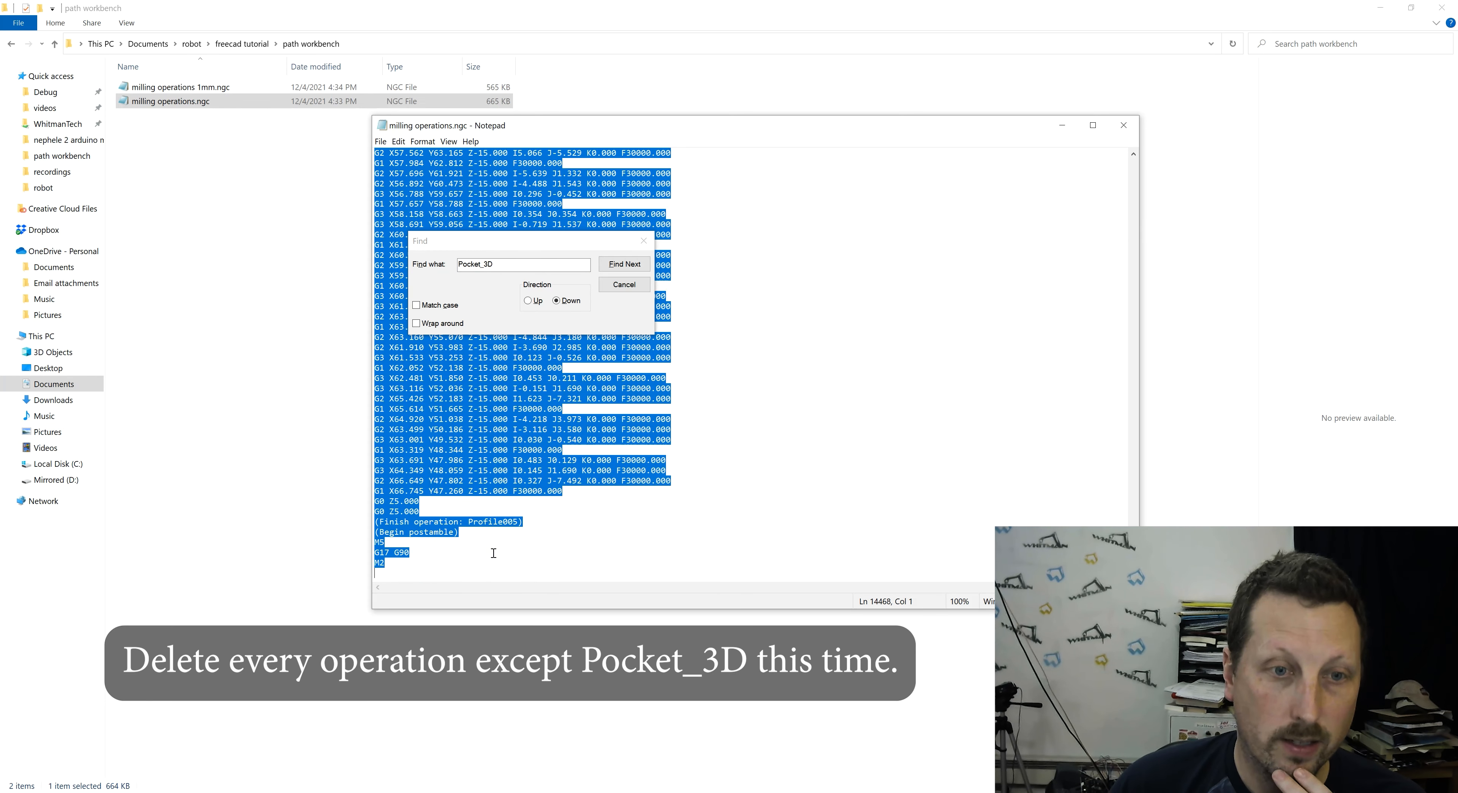
key("shift+Up")
key("shift+Up")
key("Delete")
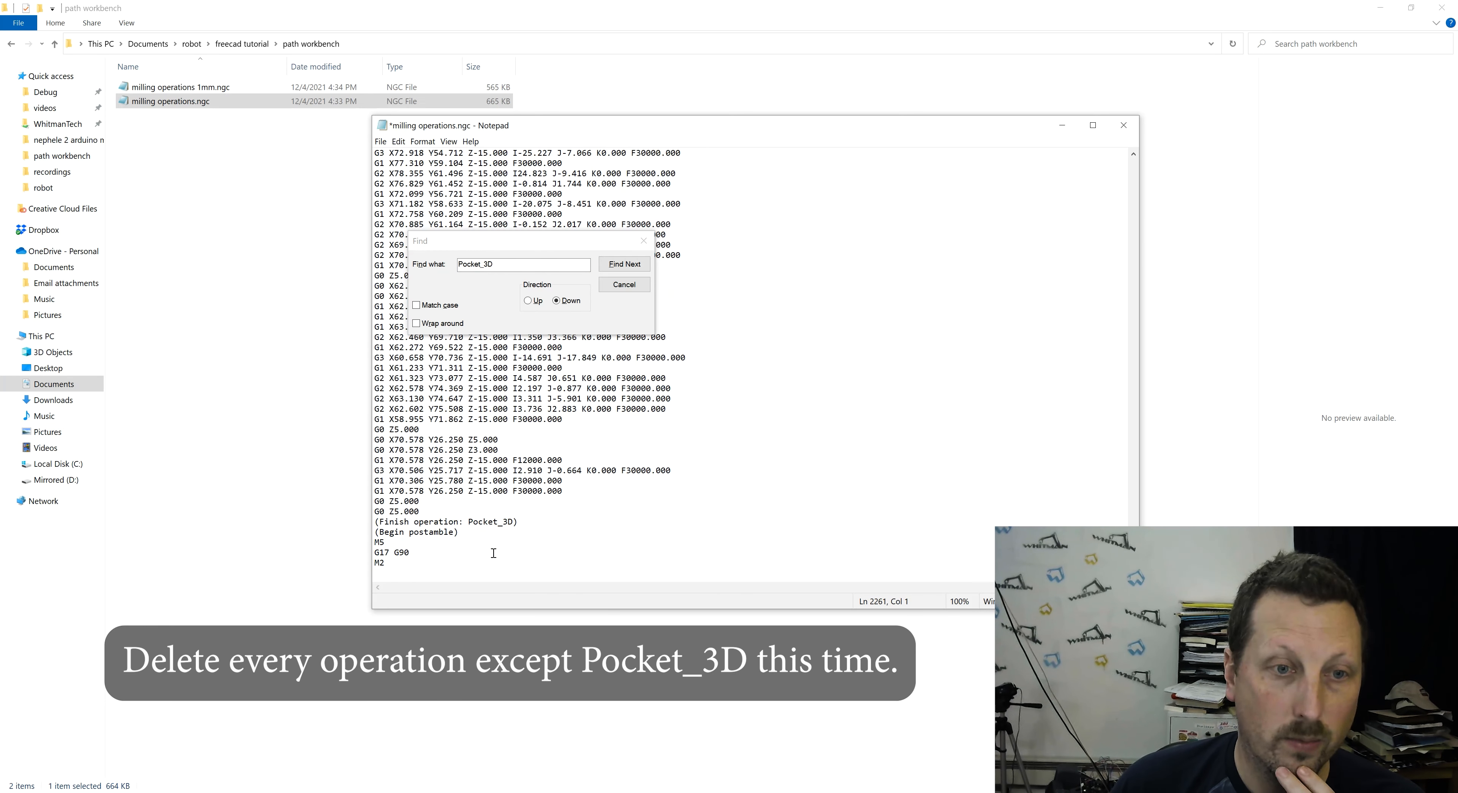
key("Up")
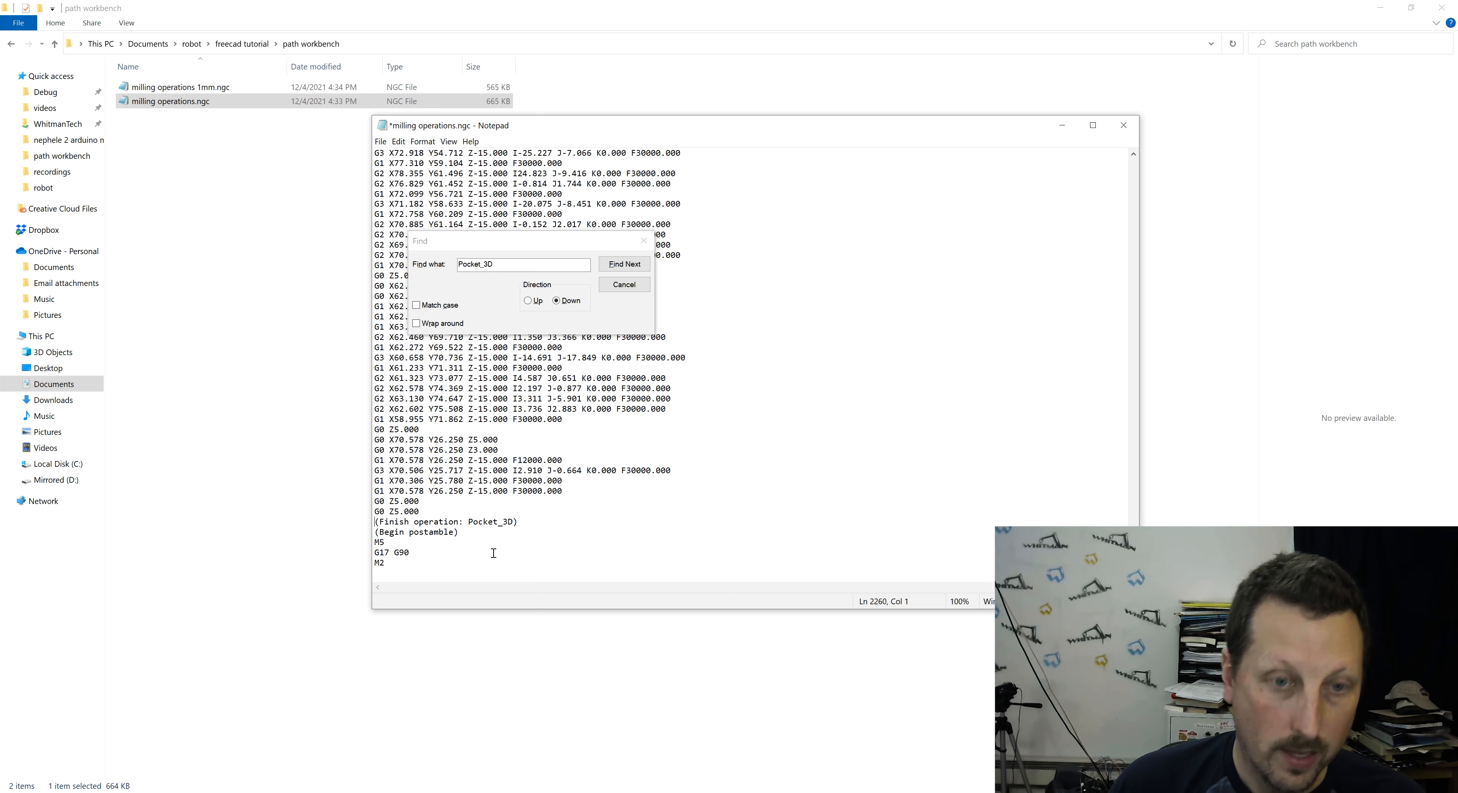
- Save the Pocket_3D-only G-code as a new file named milling operations 3mm.ngc in the path workbench folder
left_click(379, 142)
left_click(408, 205)
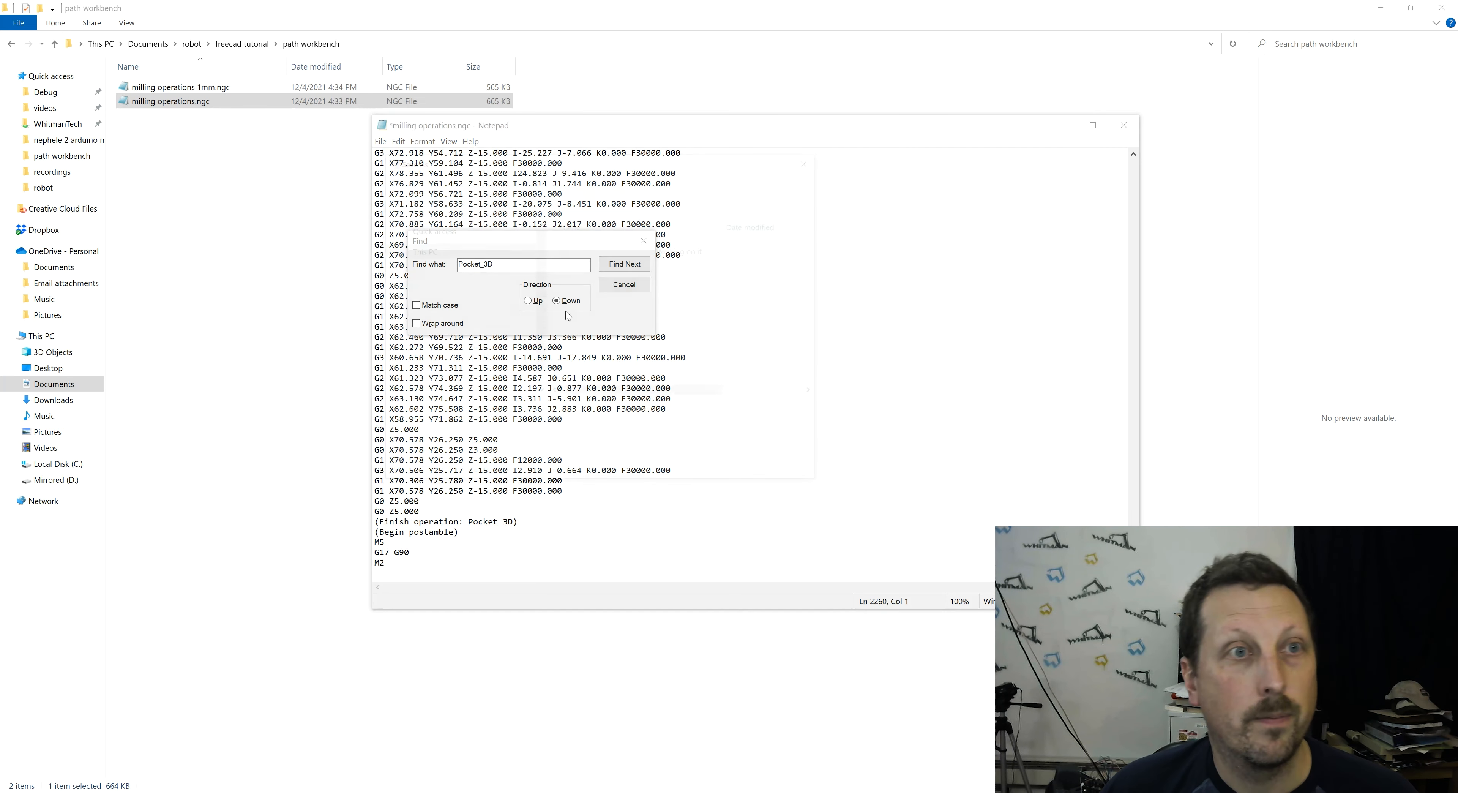
key("Right")
key("Left")
key("Left")
key("Left")
key("Left")
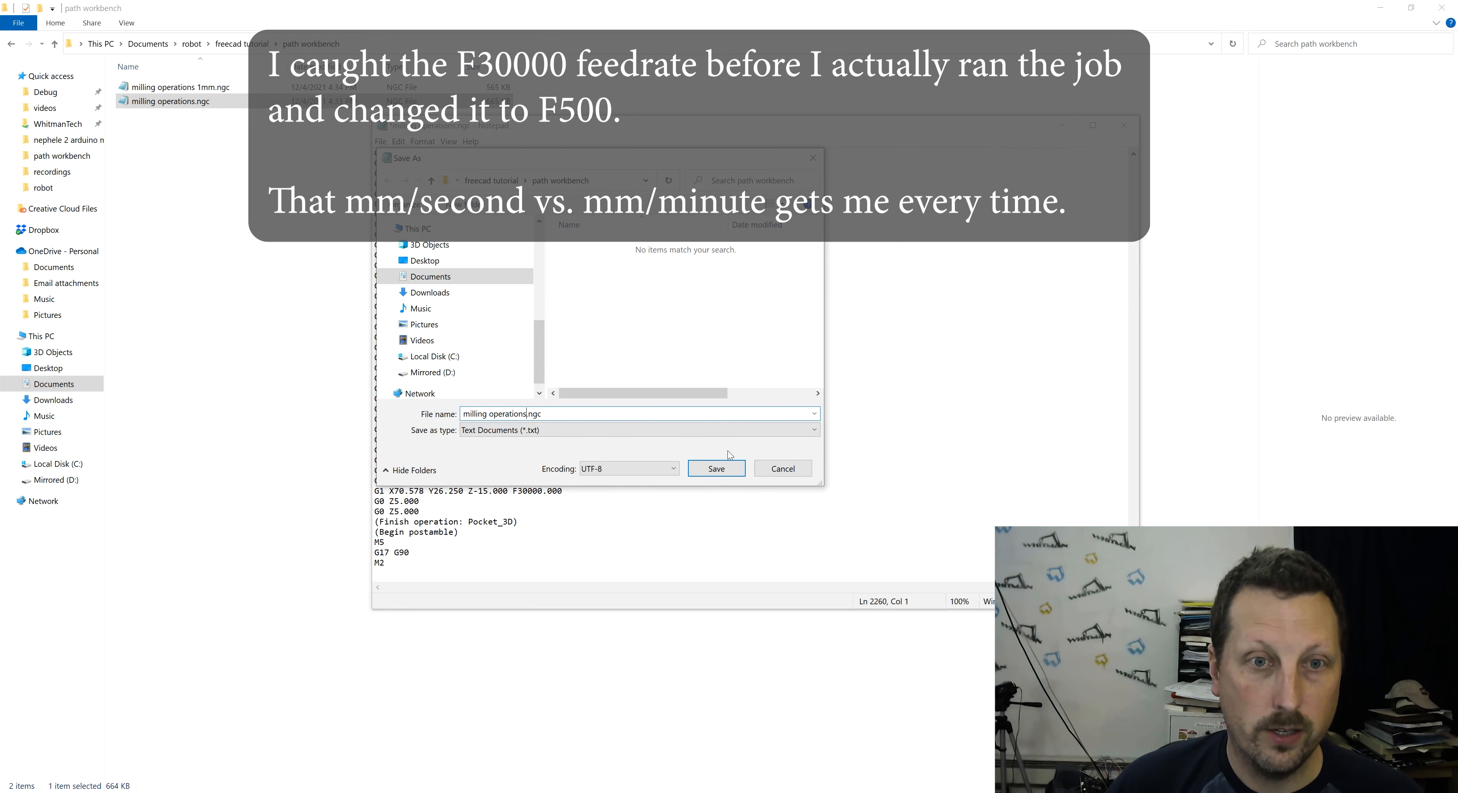
type("3mm")
key("Return")
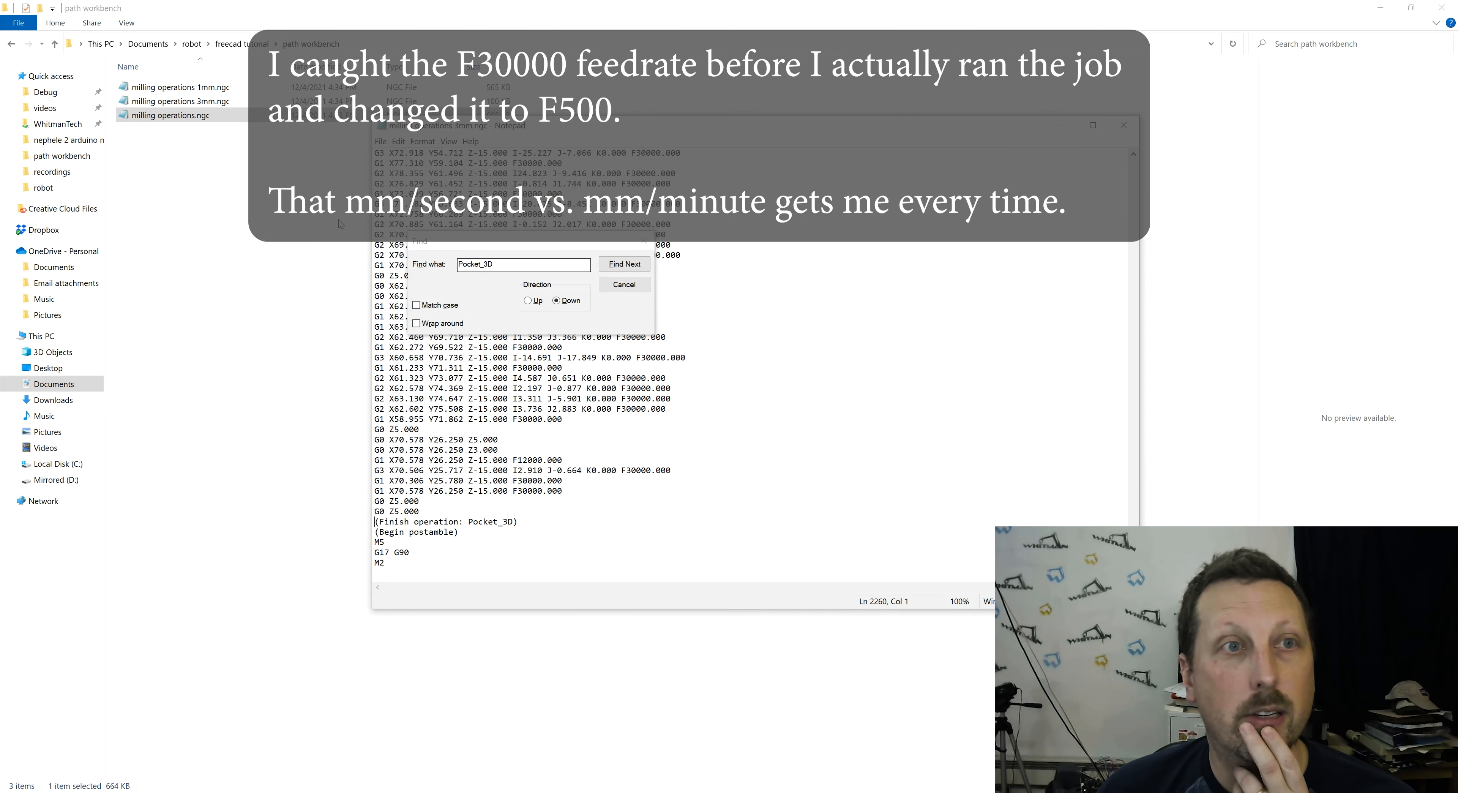